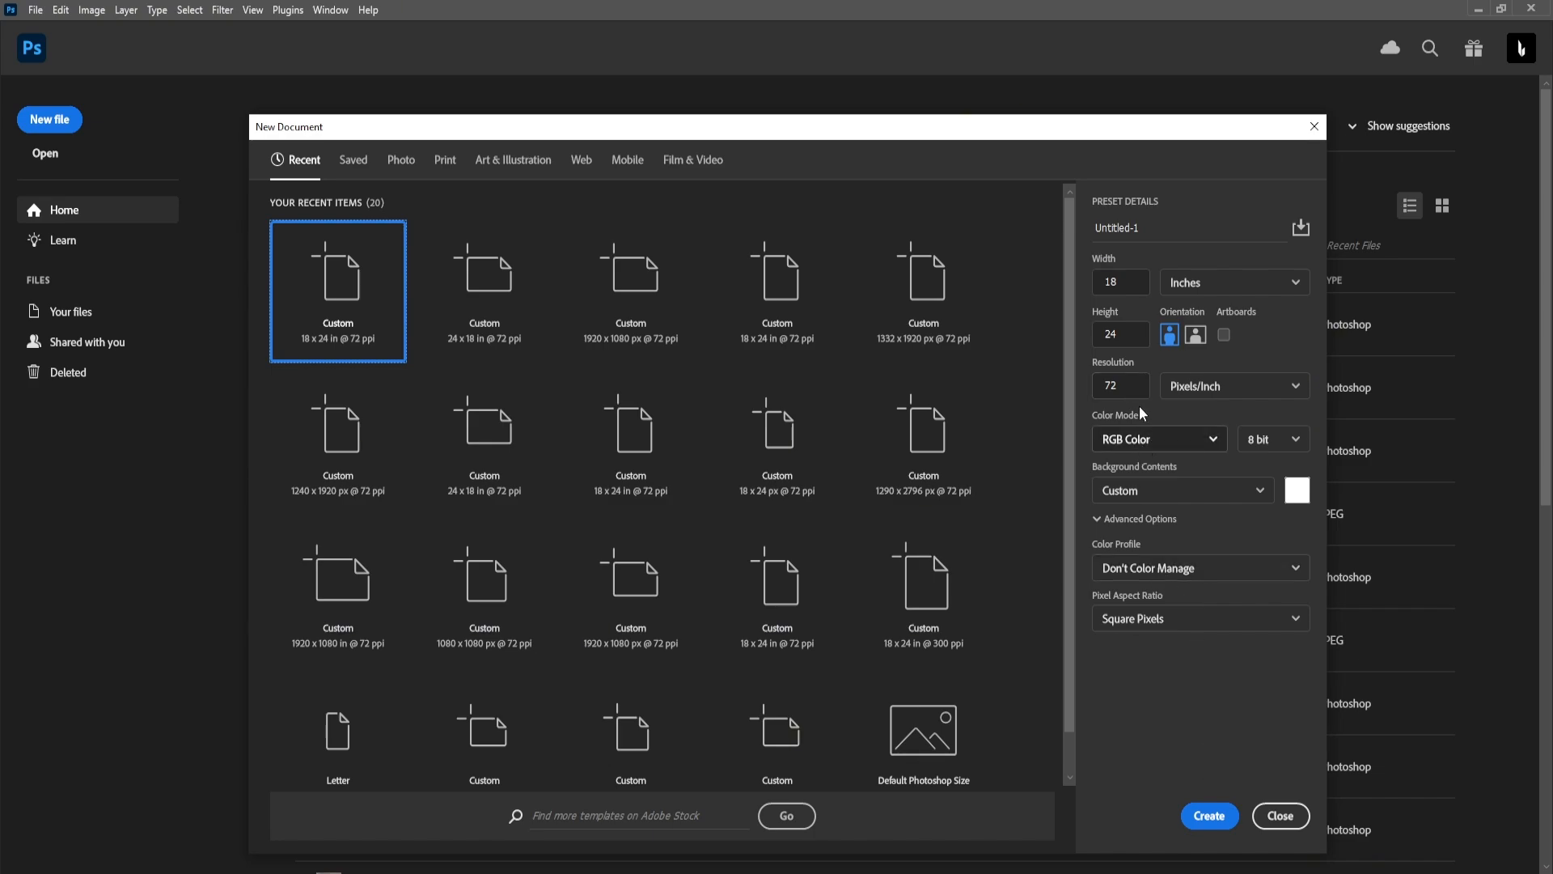
# Create the 18 x 24 inch, 72 ppi RGB document and start a guide layout with 6 columns, 8 rows, 10 px gutters and margins enabled
pyautogui.click(1208, 815)
pyautogui.click(252, 10)
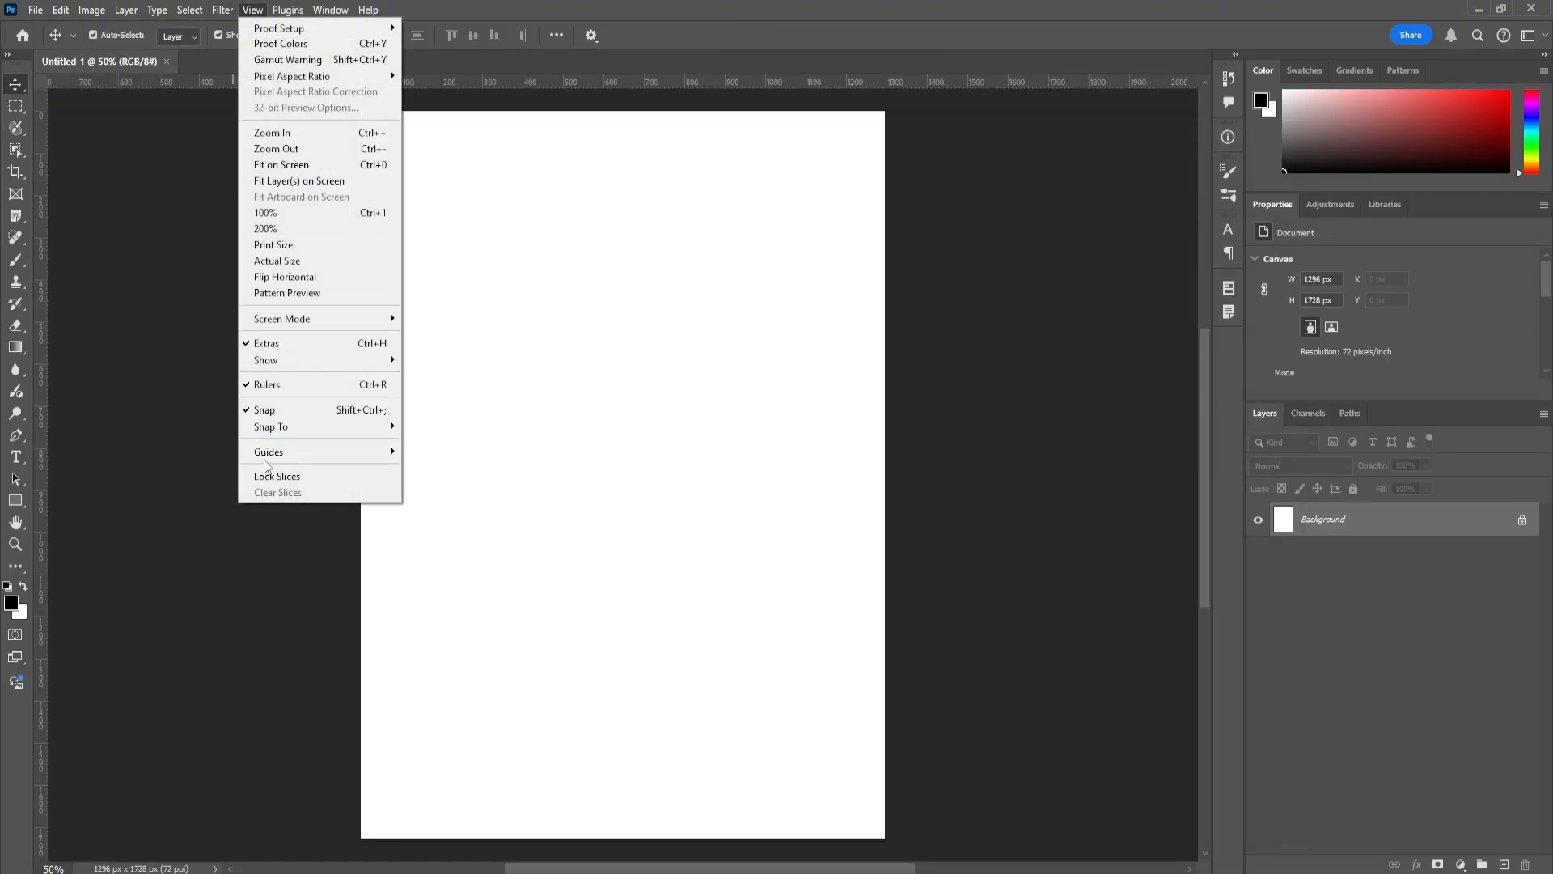
pyautogui.moveTo(267, 453)
pyautogui.click(485, 560)
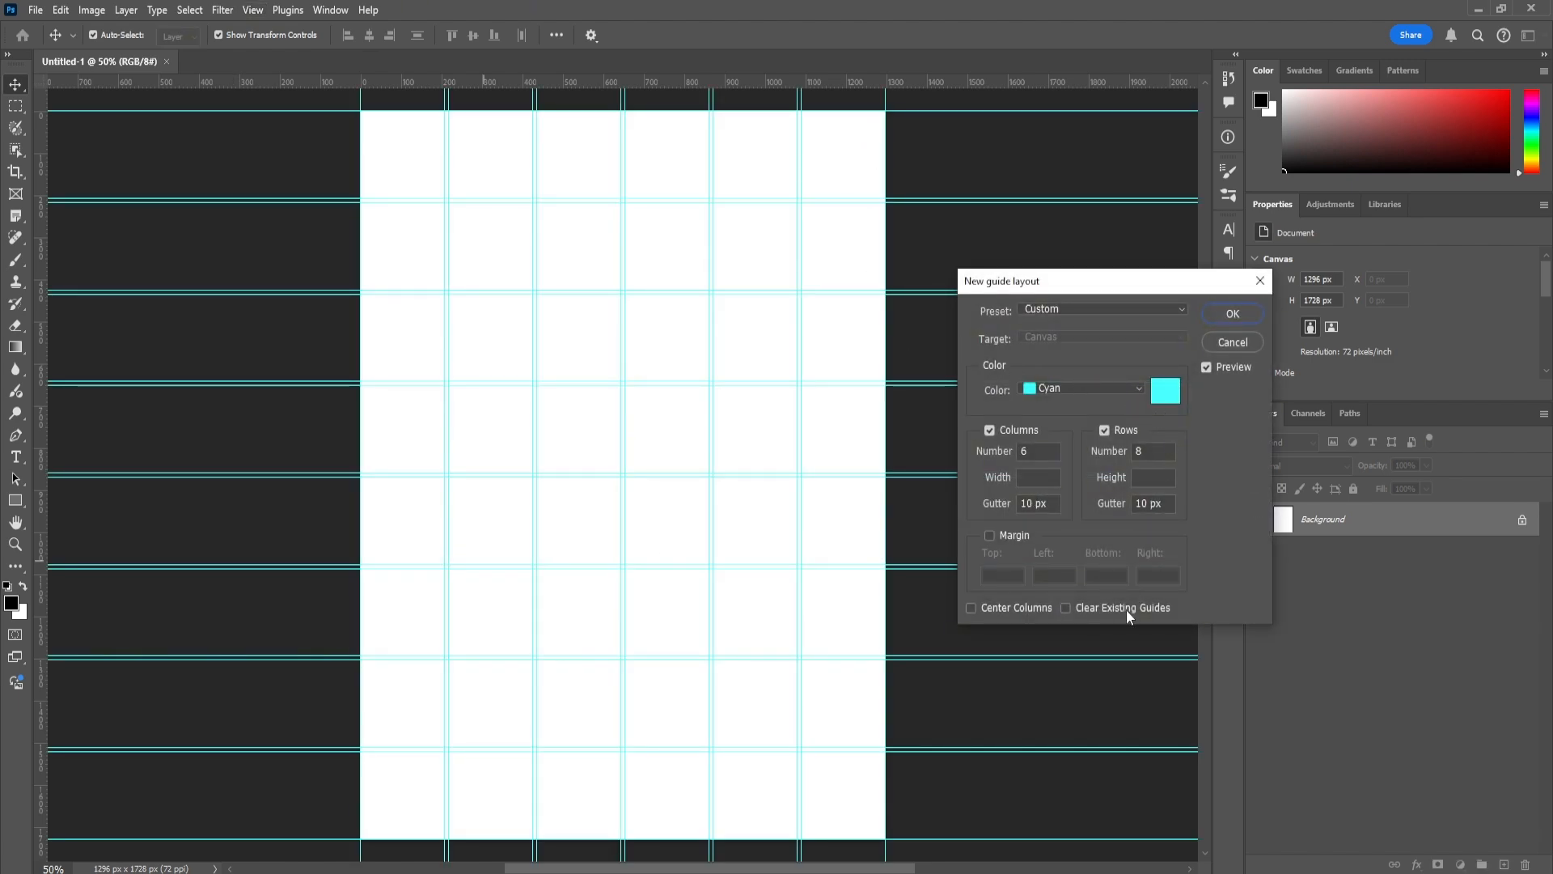
pyautogui.click(997, 535)
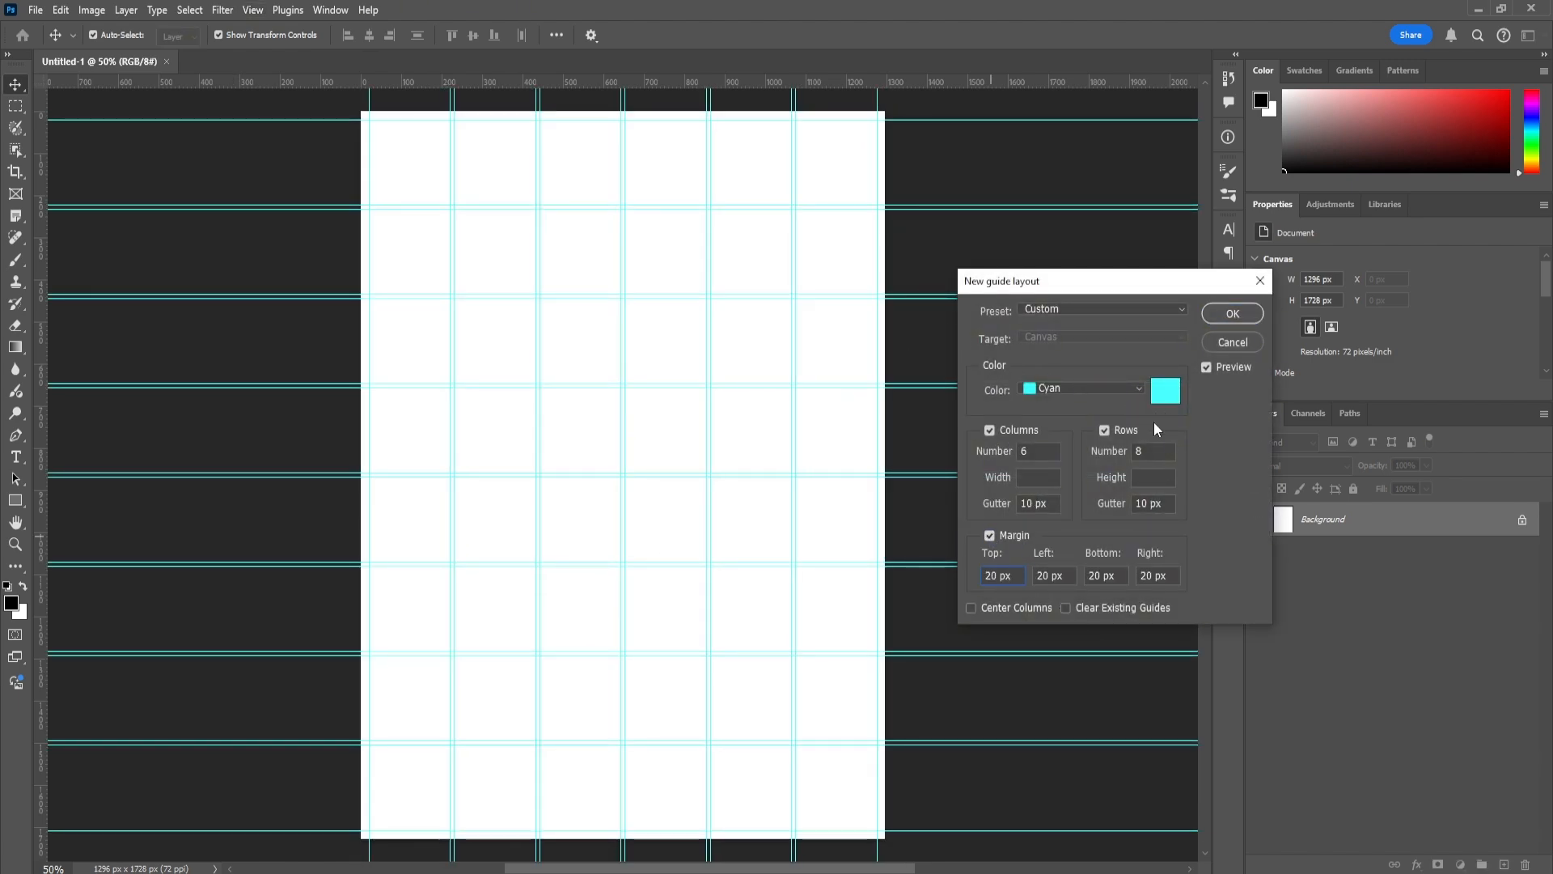
# Set the top, left, bottom and right guide margins to 30 px and apply the guide layout
pyautogui.hotkey('ctrl', 'a')
pyautogui.write('30')
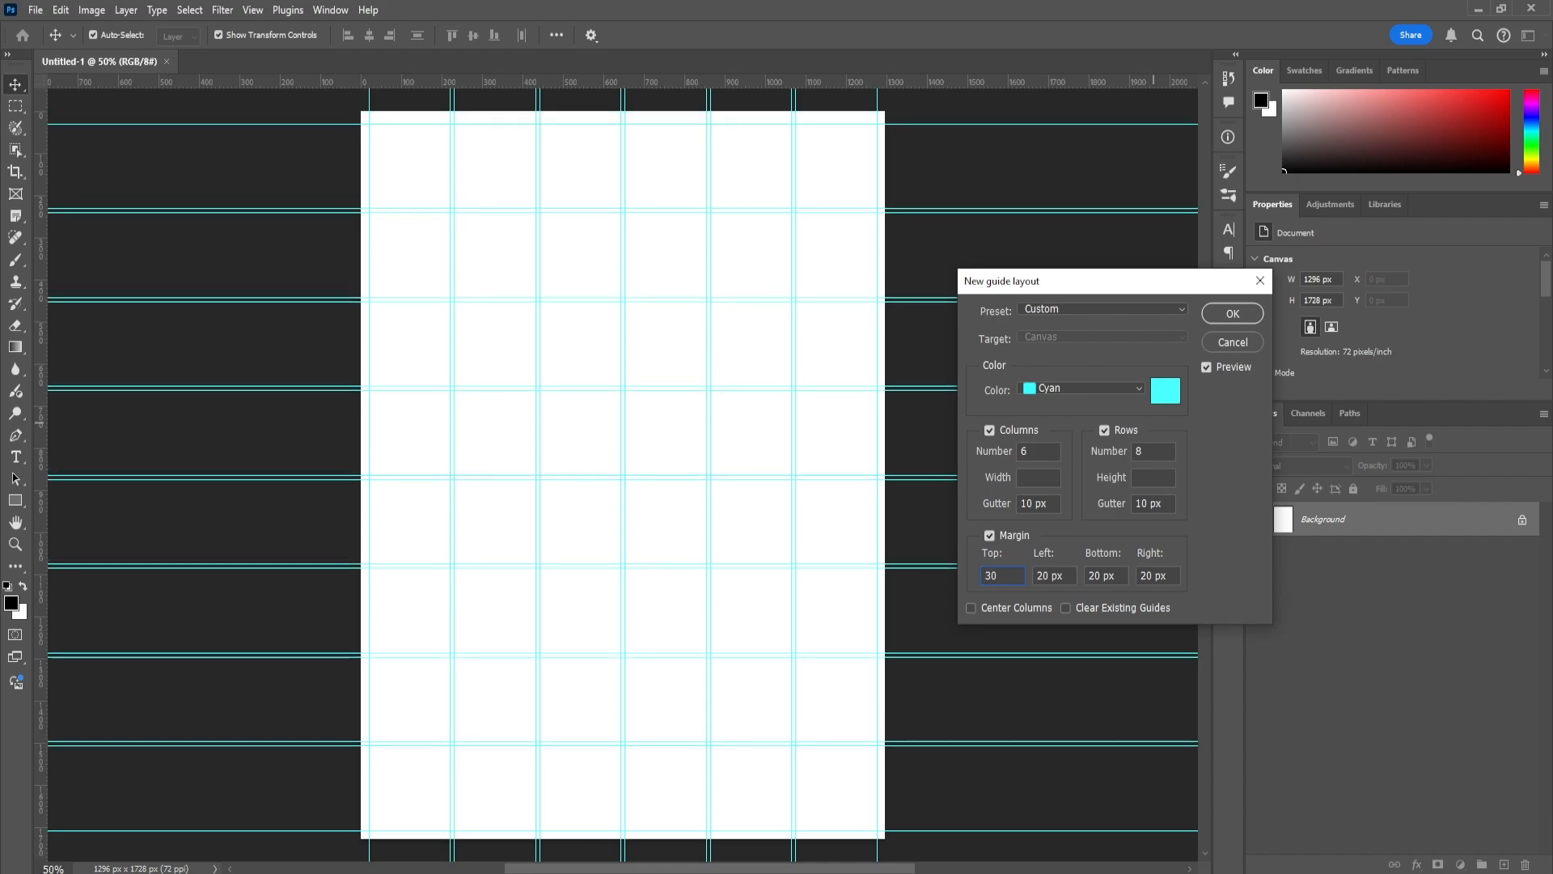
pyautogui.press('Tab')
pyautogui.write('30')
pyautogui.press('Tab')
pyautogui.write('3')
pyautogui.press('Tab')
pyautogui.write('030')
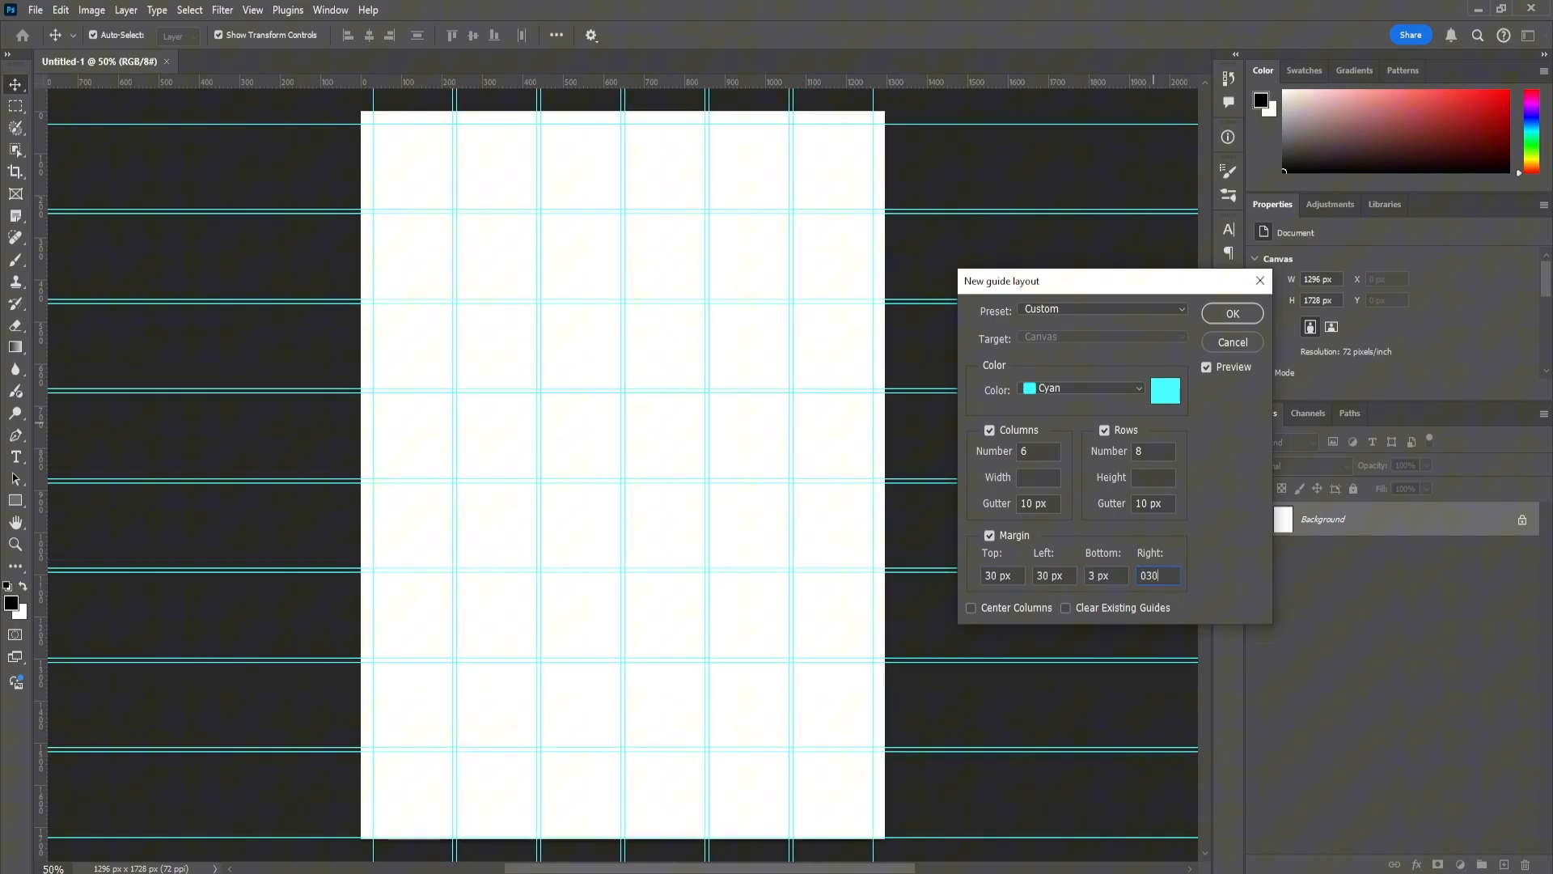
pyautogui.hotkey('ctrl', 'a')
pyautogui.write('30')
pyautogui.hotkey('shift', 'Tab')
pyautogui.write('0')
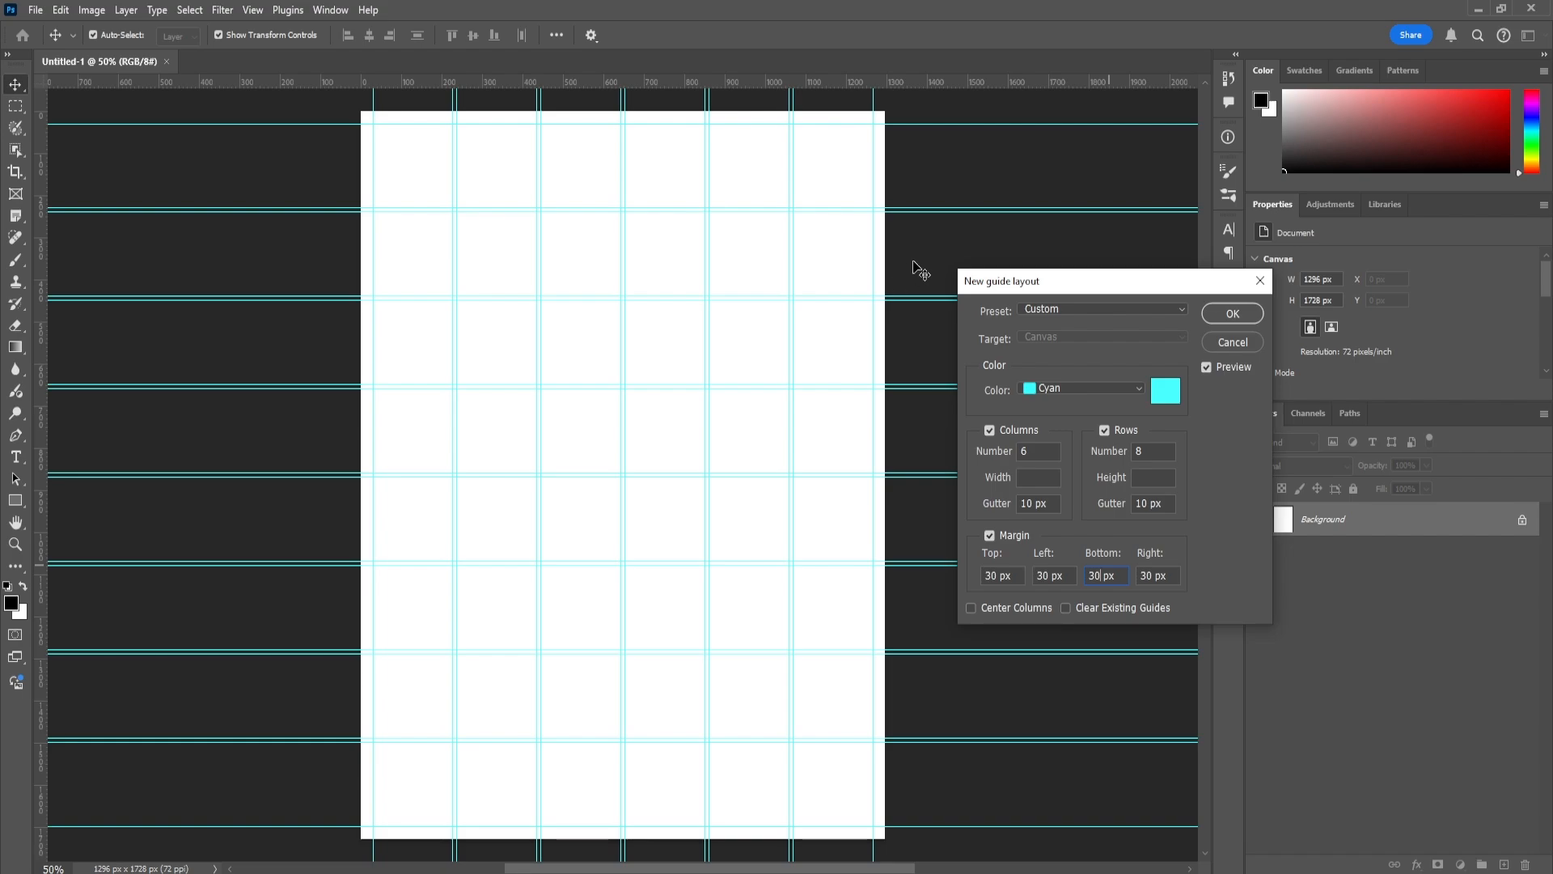
pyautogui.click(1232, 314)
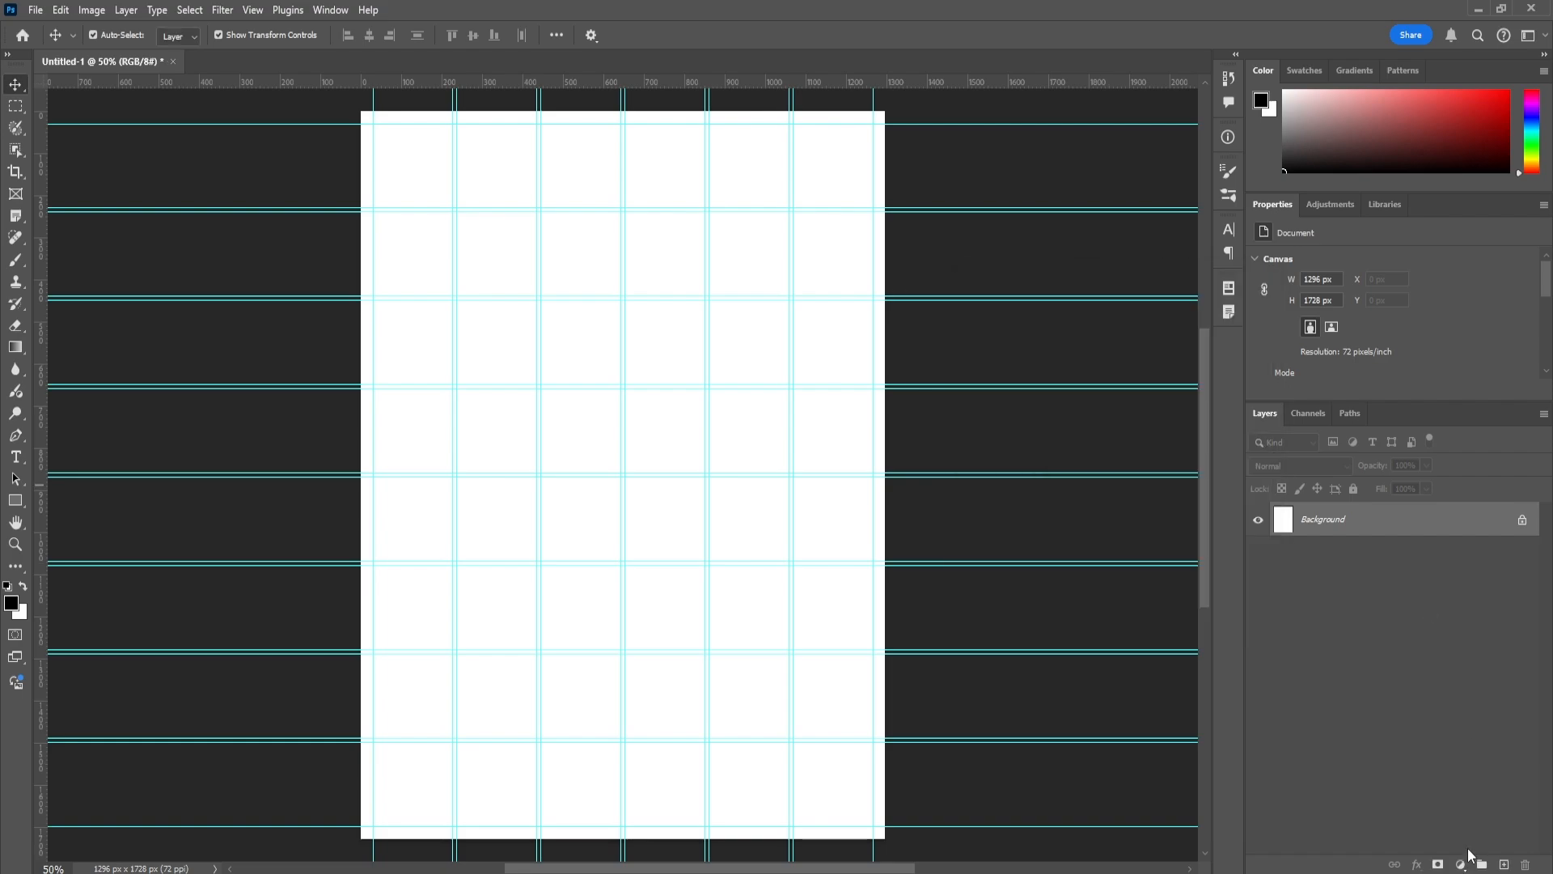
# Add a Solid Color fill layer in near-black as the poster's background
pyautogui.click(1460, 864)
pyautogui.click(1456, 564)
pyautogui.moveTo(1179, 569)
pyautogui.mouseDown()
pyautogui.moveTo(1170, 612)
pyautogui.moveTo(1121, 661)
pyautogui.mouseUp()
pyautogui.press('Return')
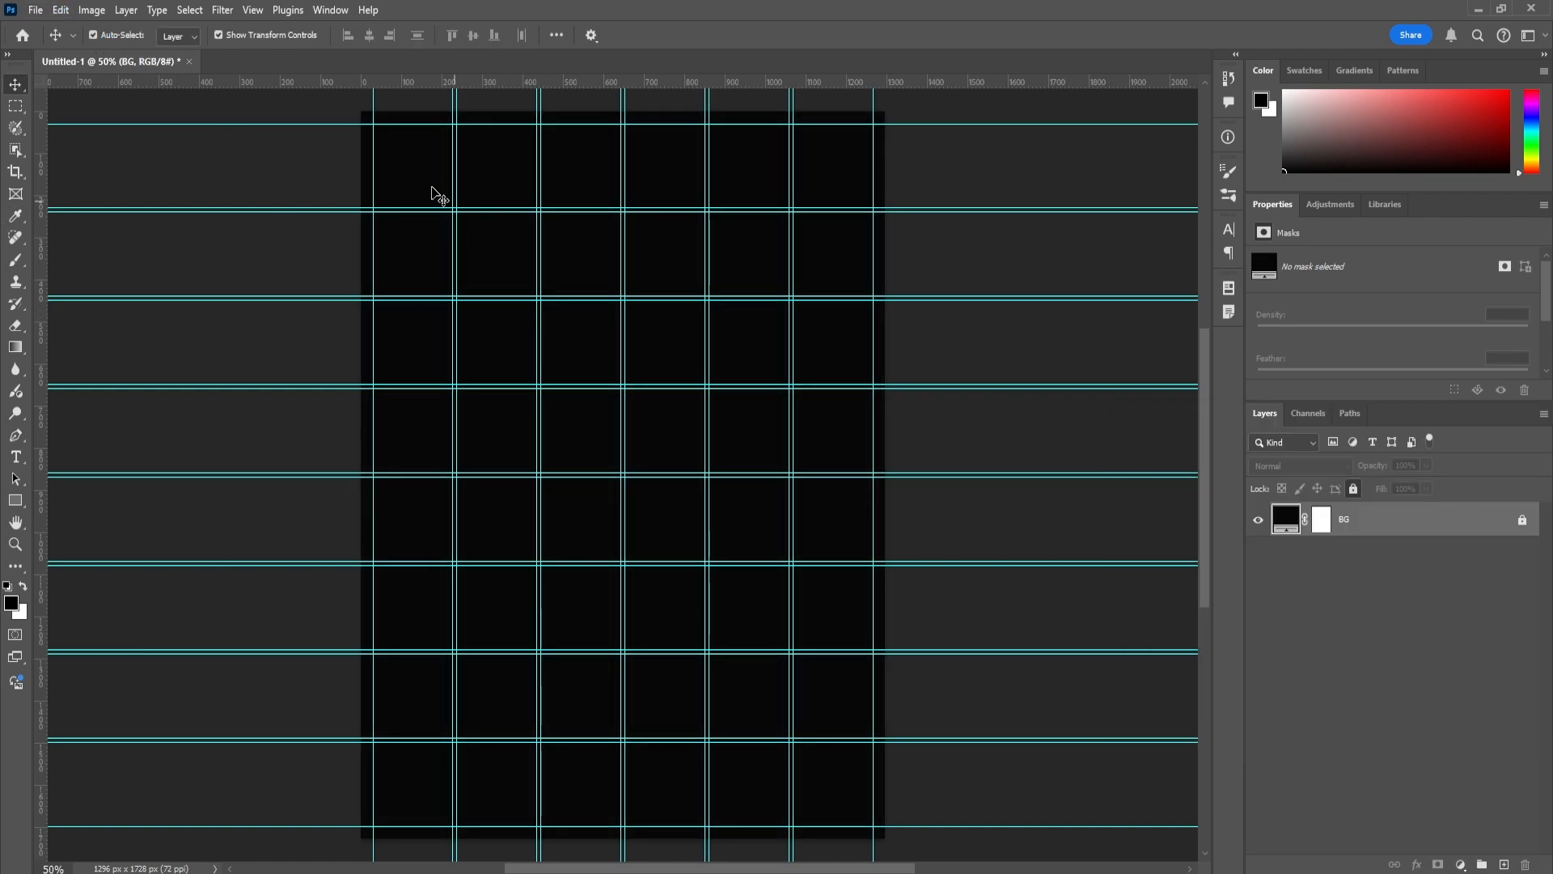
# Add the paragraph text "Throne and Liberty" in a text box spanning the side margins at the canvas's upper edge
pyautogui.press('t')
pyautogui.moveTo(376, 131); pyautogui.dragTo(874, 434)
pyautogui.write('Throne and ')
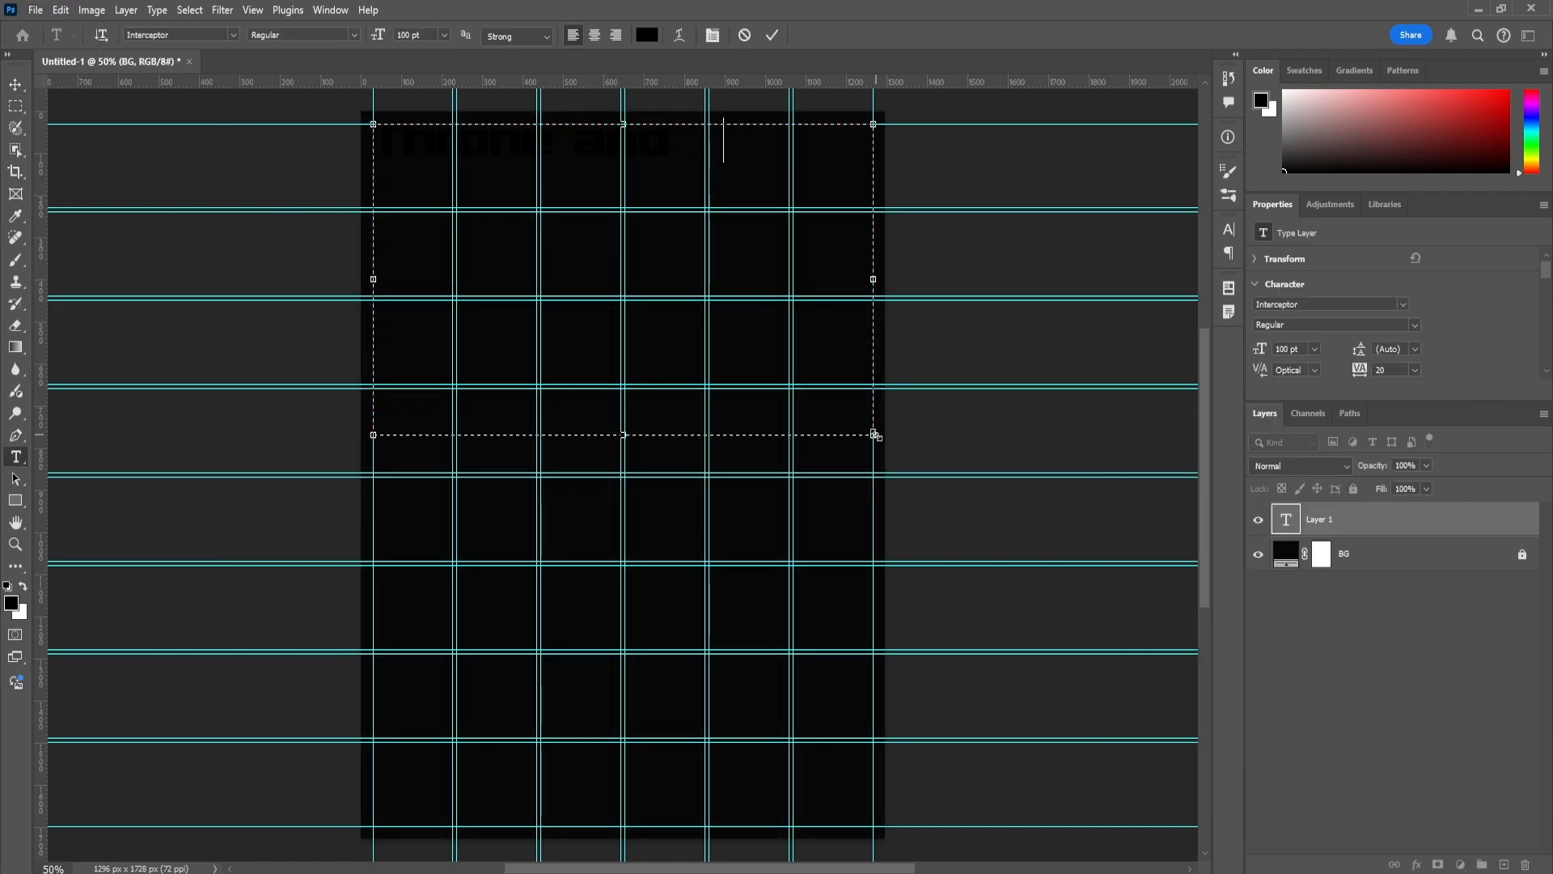
pyautogui.write('Liberty')
# Change the whole title's text colour to white and centre-align it
pyautogui.hotkey('ctrl', 'a')
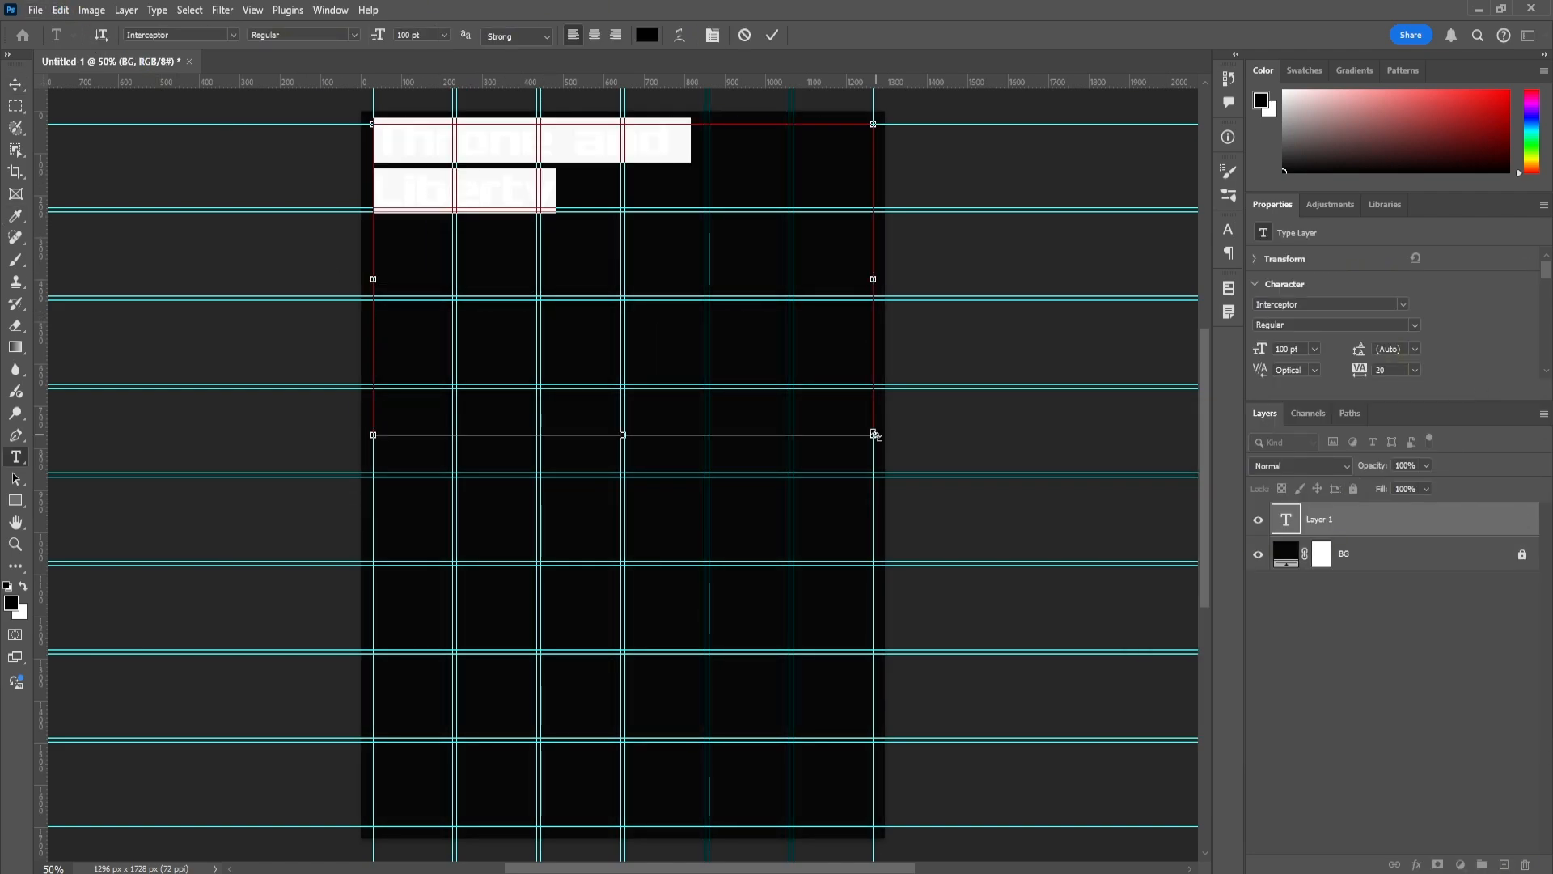
pyautogui.click(647, 35)
pyautogui.moveTo(1170, 501); pyautogui.dragTo(917, 268)
pyautogui.click(1490, 454)
pyautogui.click(594, 35)
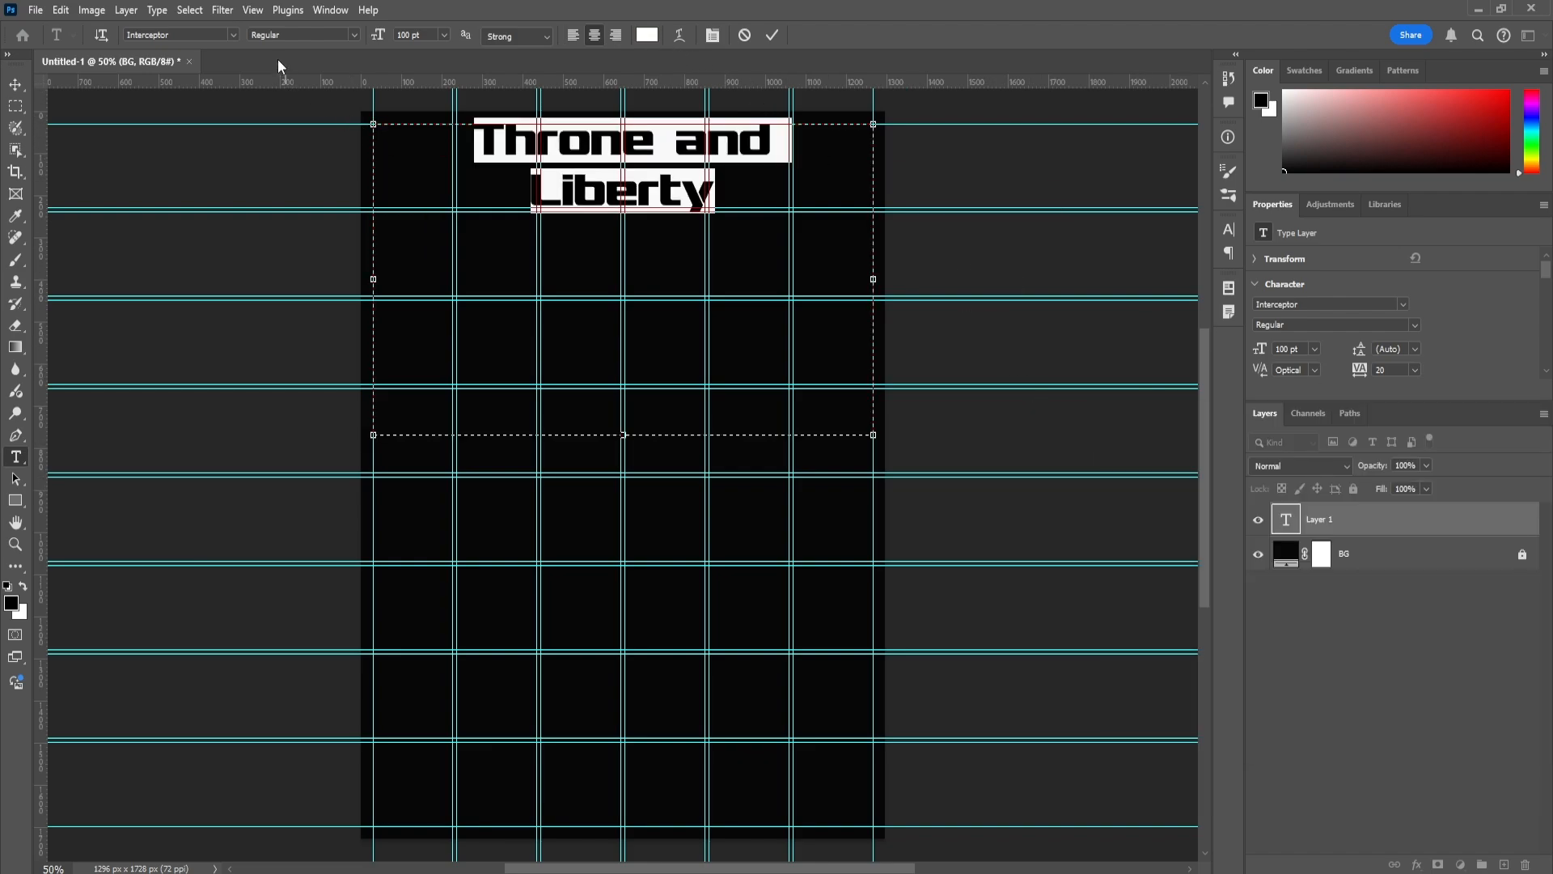
# Browse the Adobe fonts for the title and apply SchwarzKopf
pyautogui.click(232, 35)
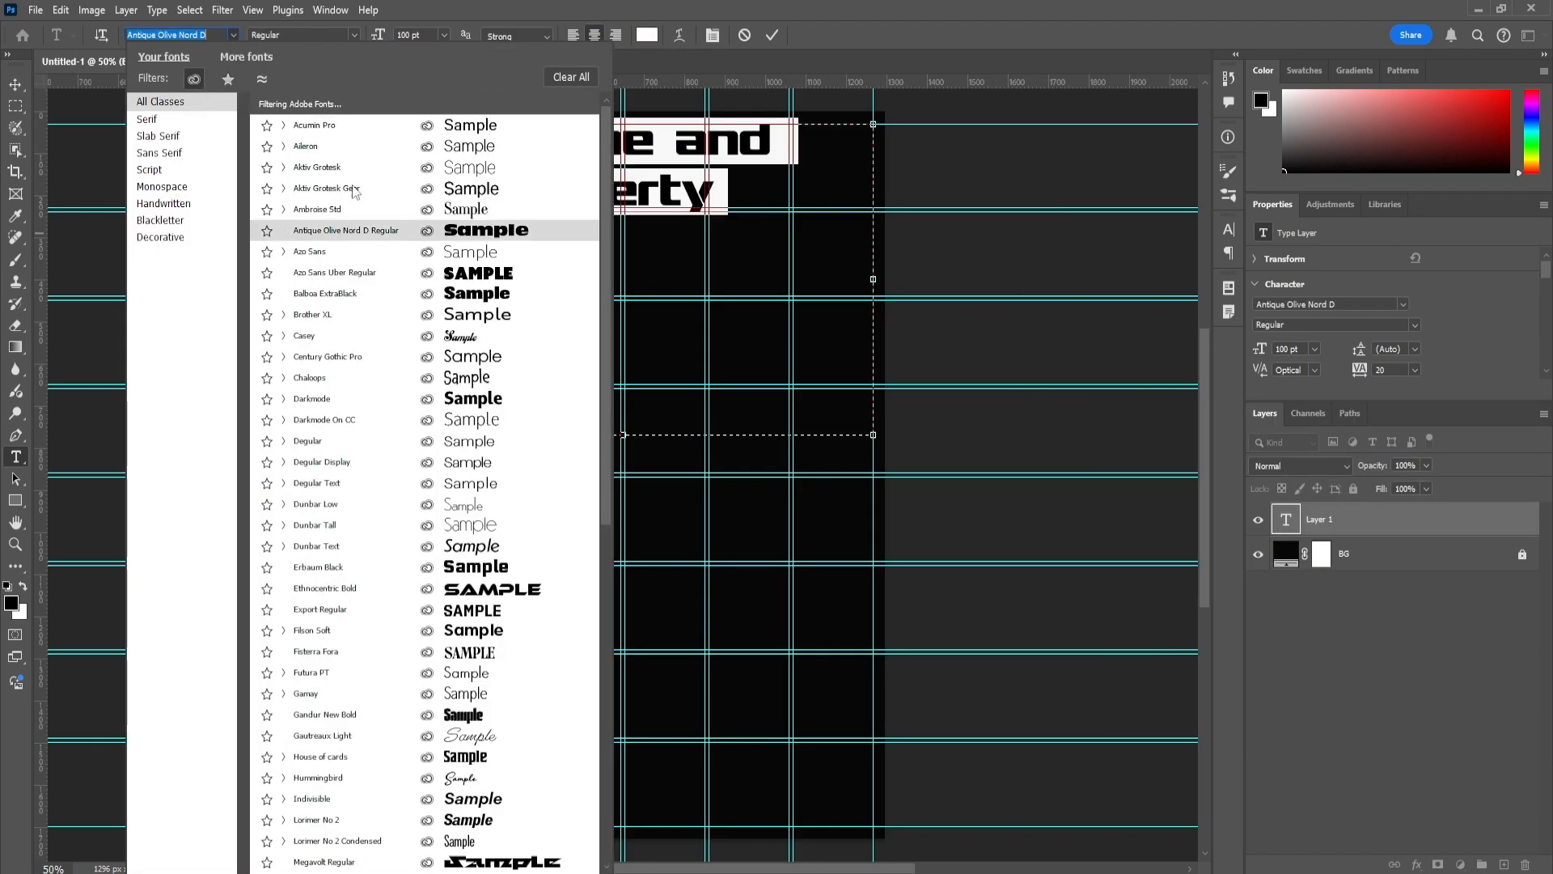
pyautogui.scroll(-5, 366, 288)
pyautogui.scroll(-11, 357, 515)
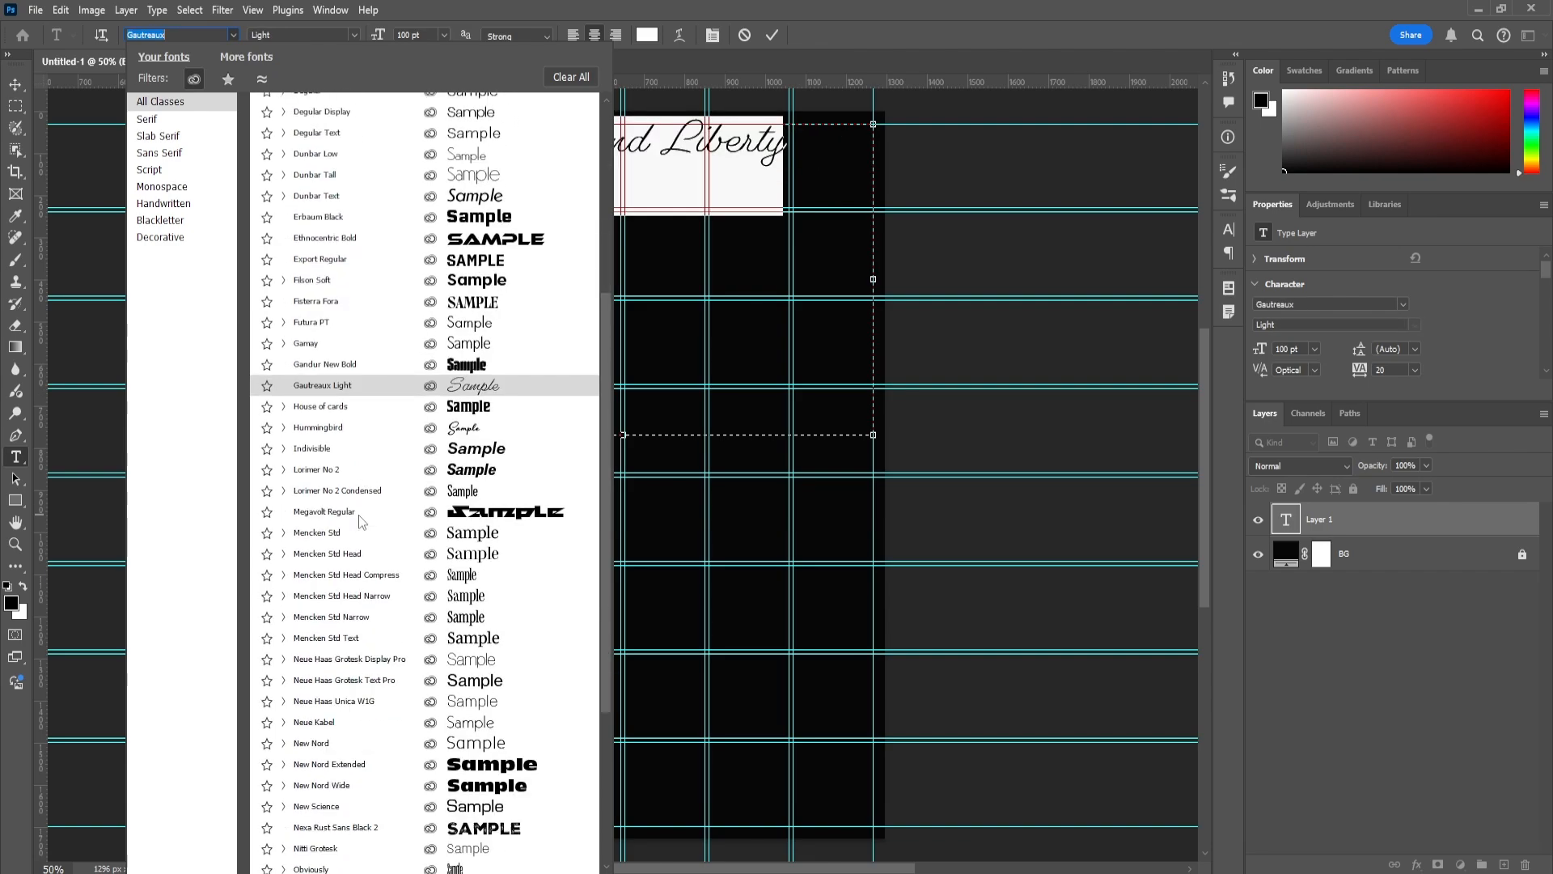
pyautogui.scroll(-13, 358, 515)
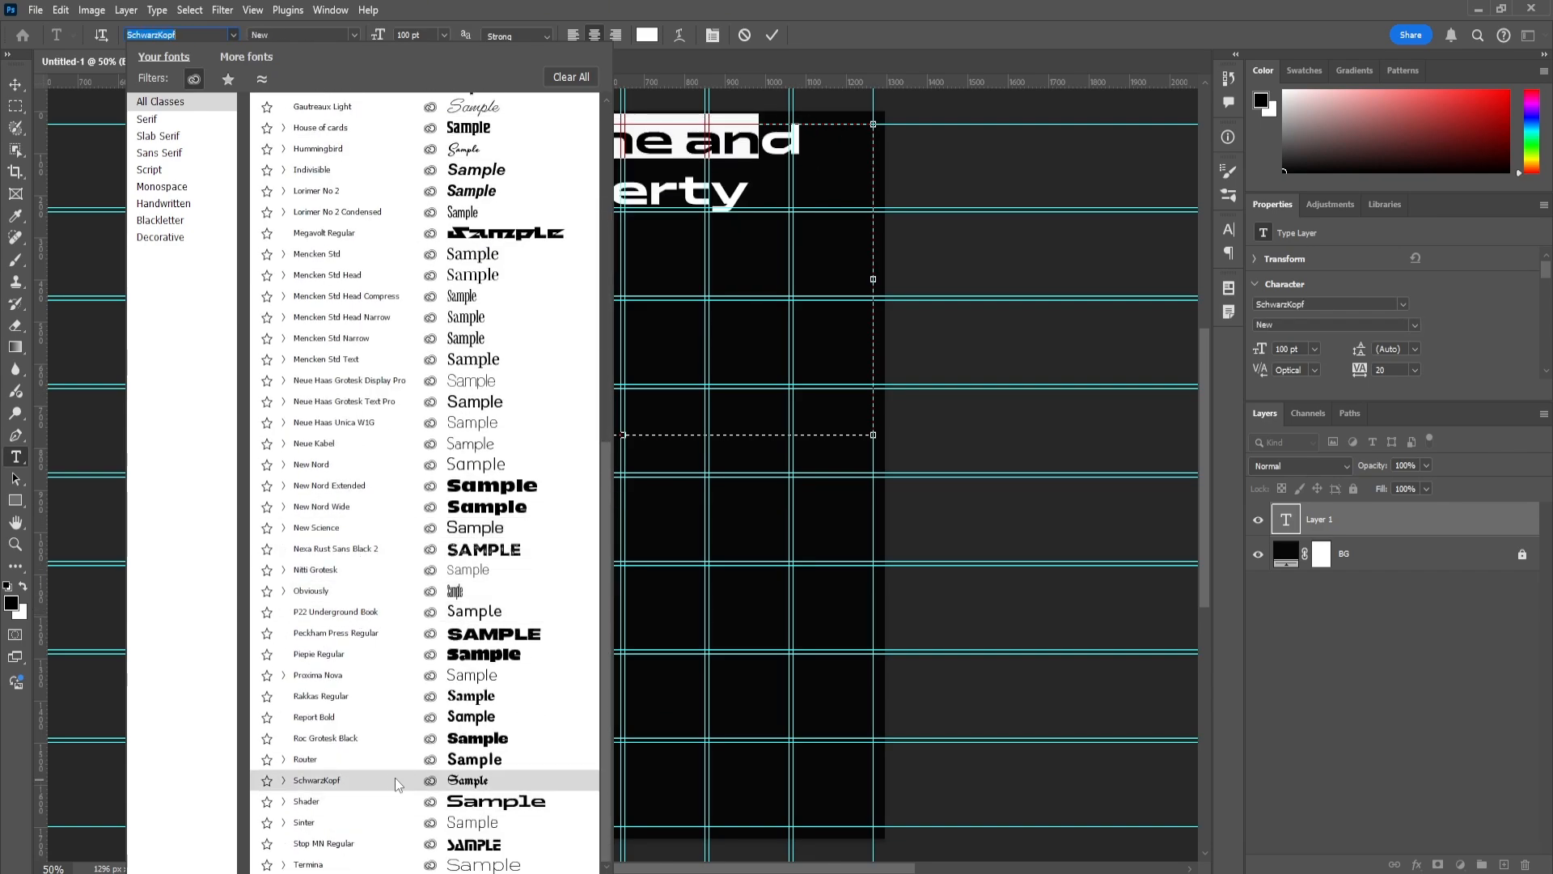
pyautogui.click(395, 778)
# Set the title's font to House of cards Bold
pyautogui.click(233, 35)
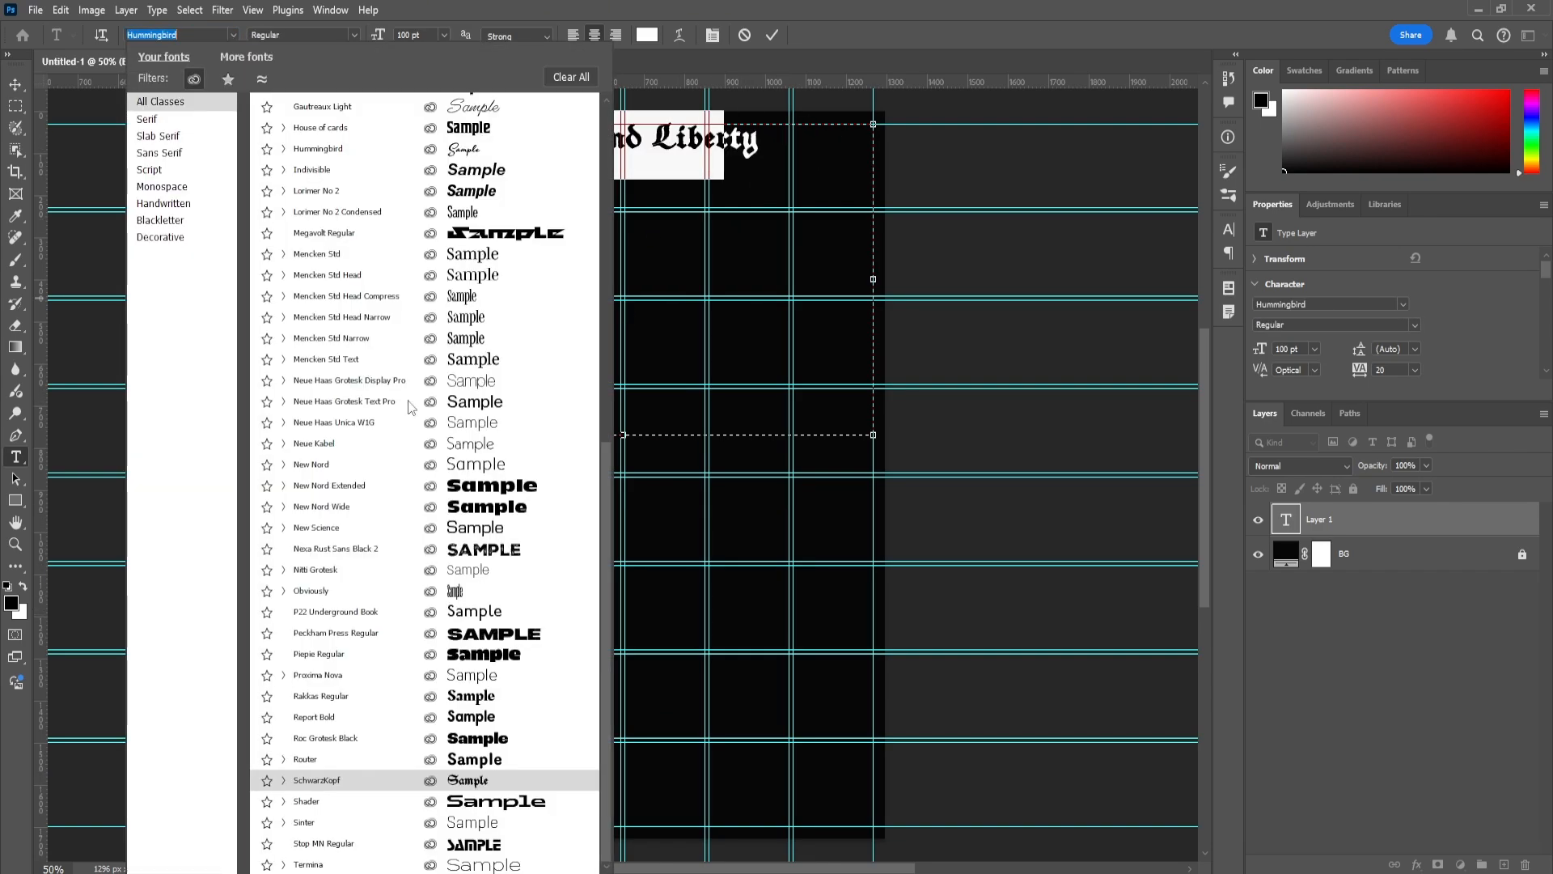
pyautogui.write('House of cards')
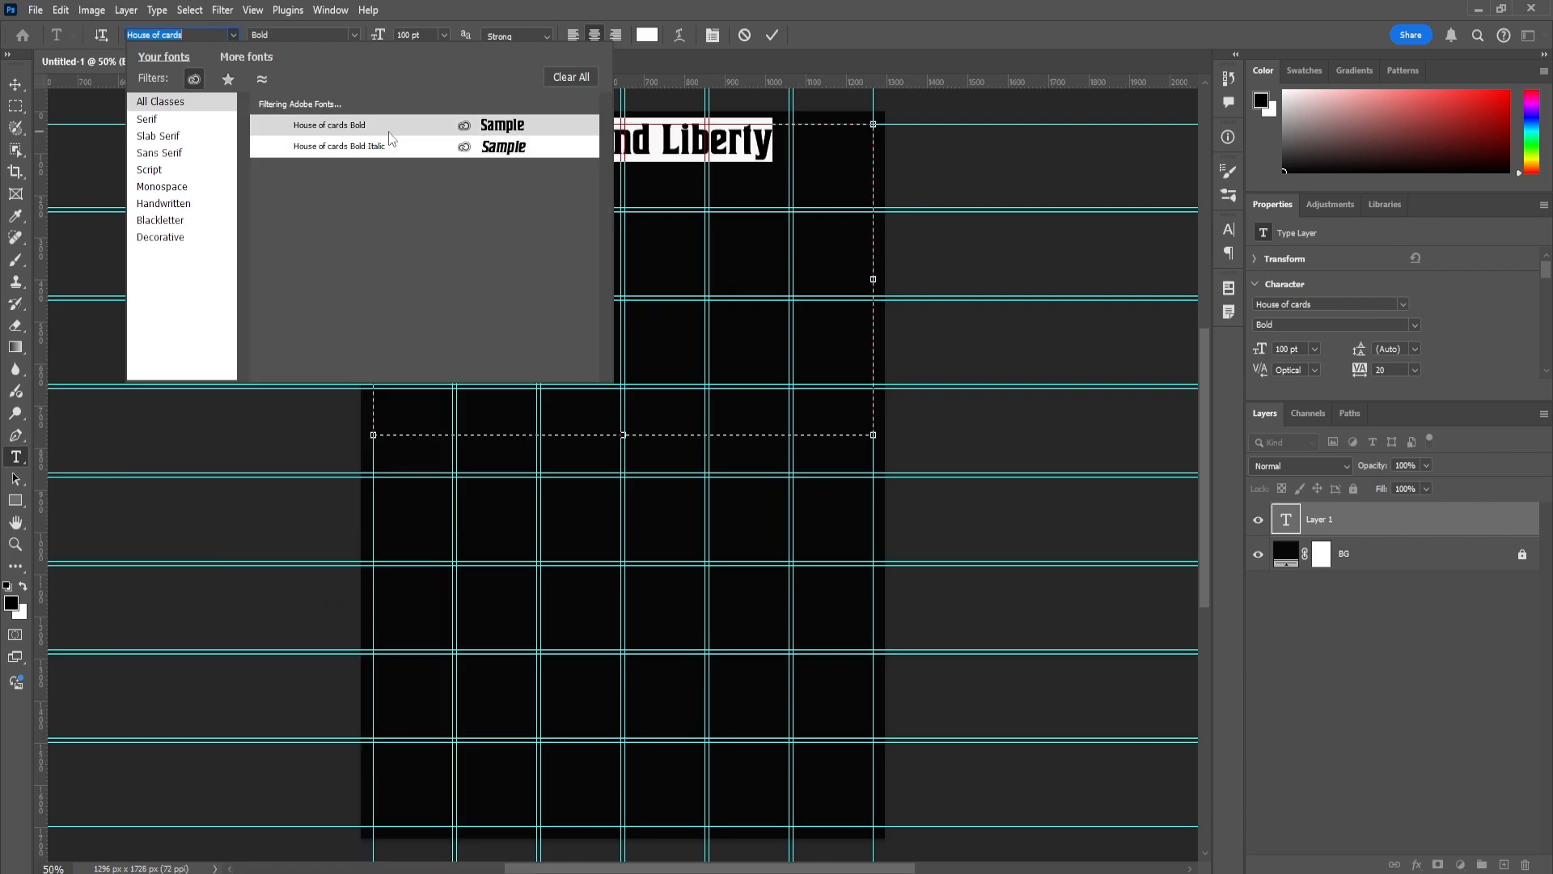
pyautogui.click(388, 126)
pyautogui.hotkey('ctrl', 'a')
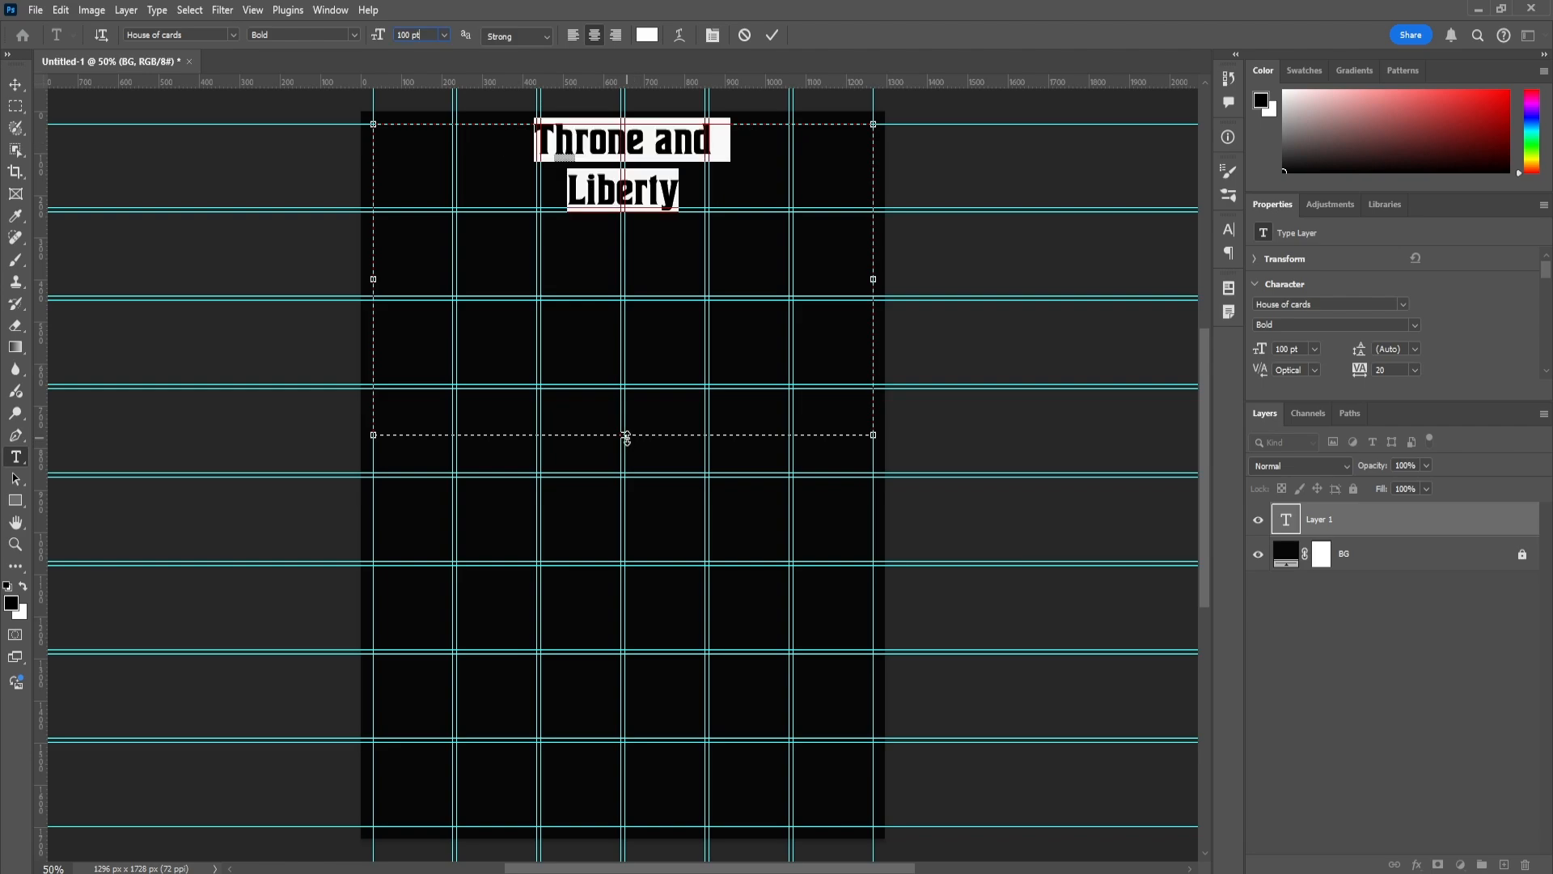
# Scale the title text up to about 189 pt and centre it horizontally near the canvas's upper edge
pyautogui.click(16, 85)
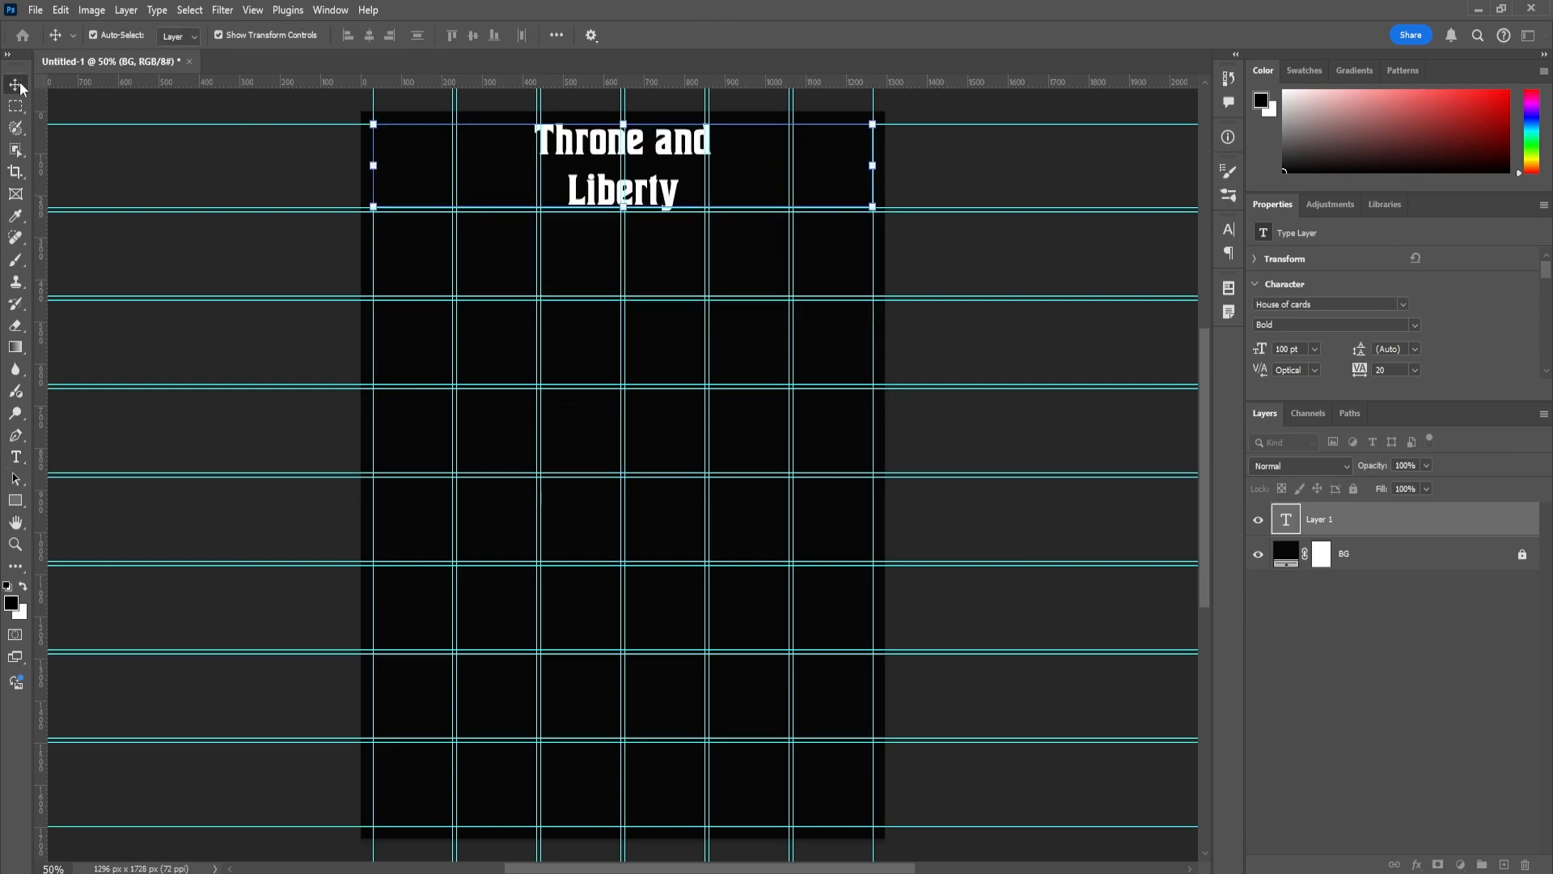
pyautogui.doubleClick(644, 143)
pyautogui.moveTo(571, 216); pyautogui.dragTo(669, 219)
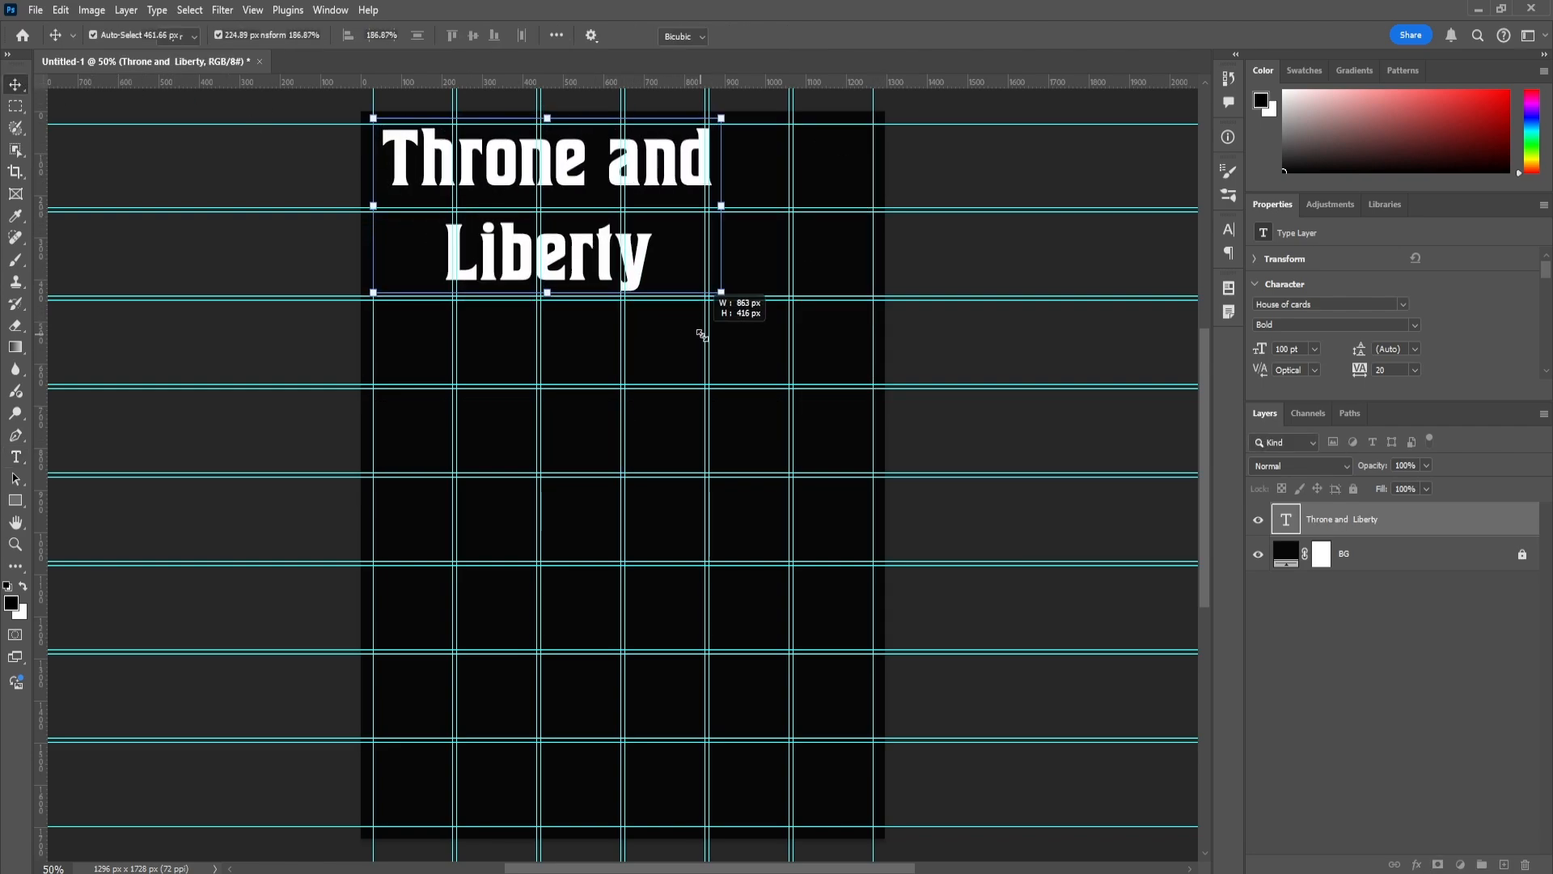
pyautogui.click(801, 35)
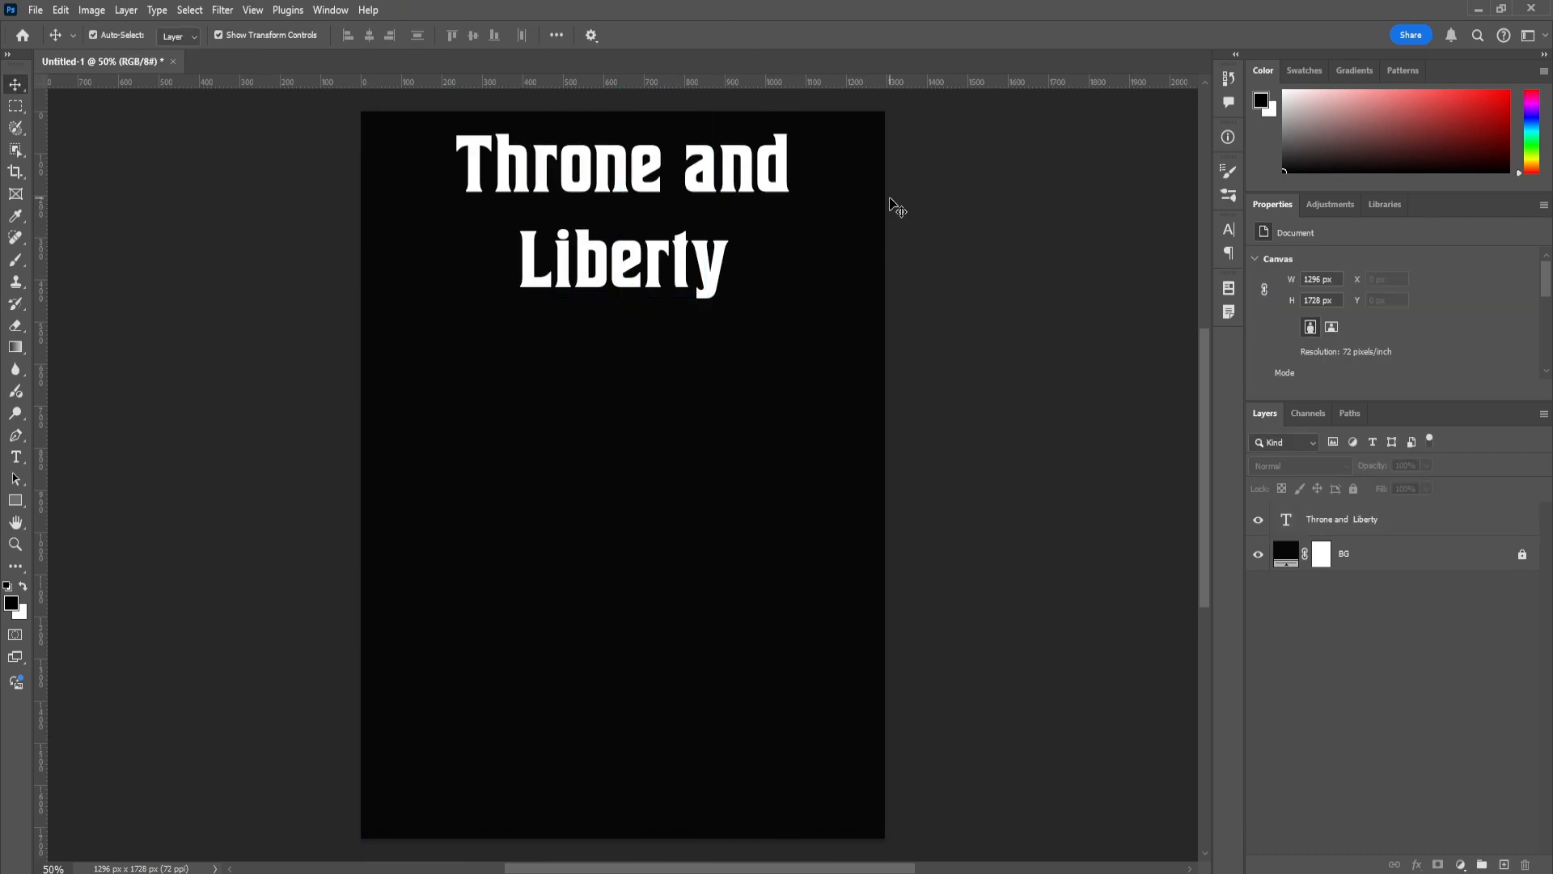
# Delete the word "and" from the title, keeping "Throne" and "Liberty" on separate lines
pyautogui.press('t')
pyautogui.doubleClick(728, 171)
pyautogui.press('BackSpace')
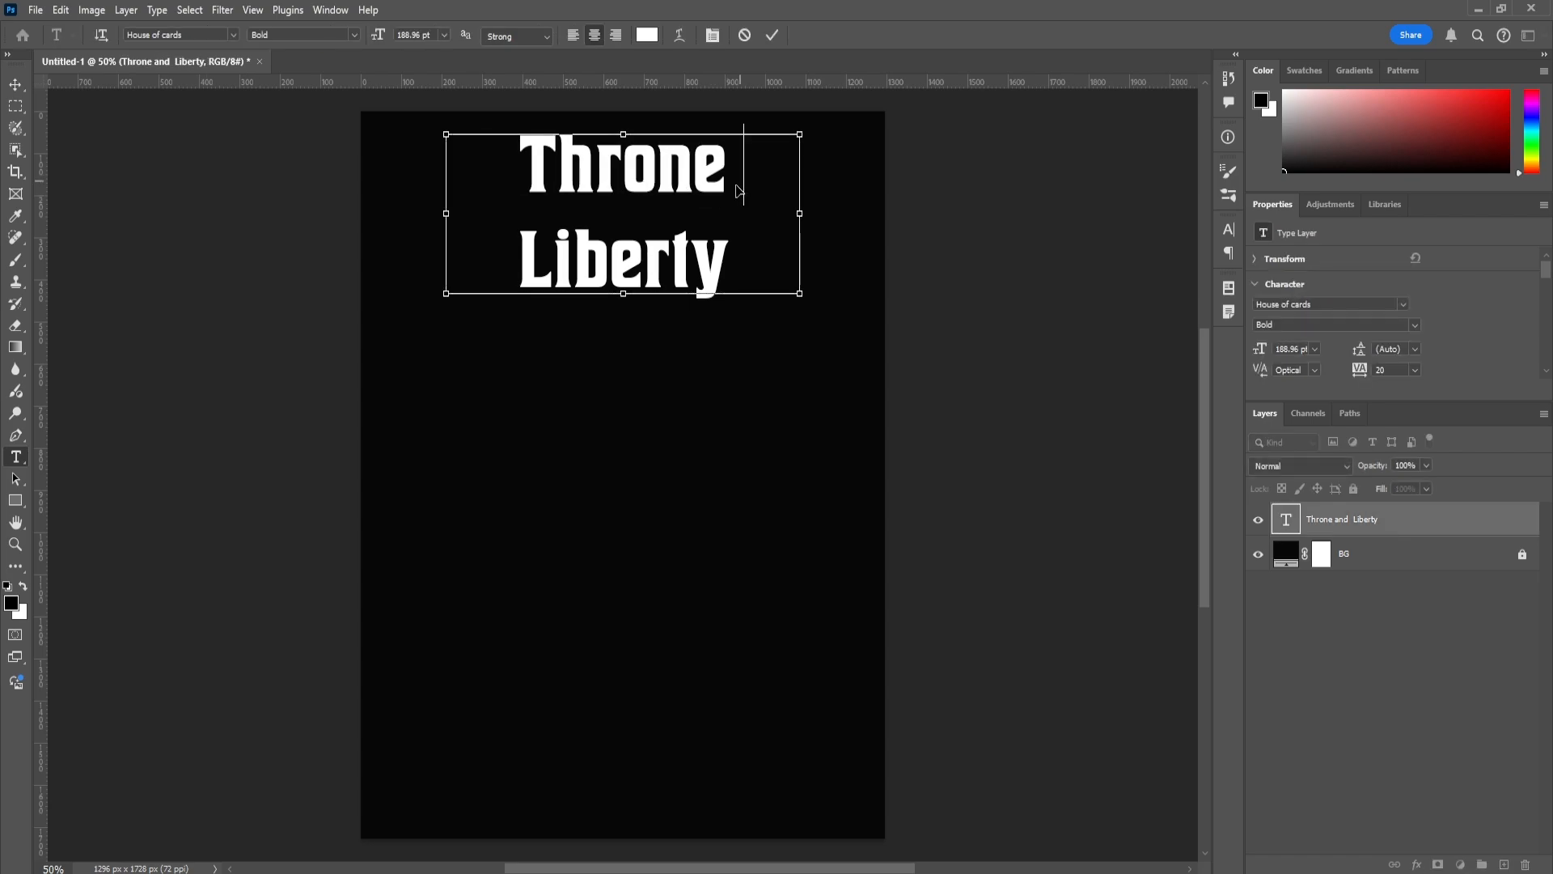
# Extend the title's text box downward and set the leading of the word "Liberty" to 270 pt
pyautogui.moveTo(750, 261); pyautogui.dragTo(518, 267)
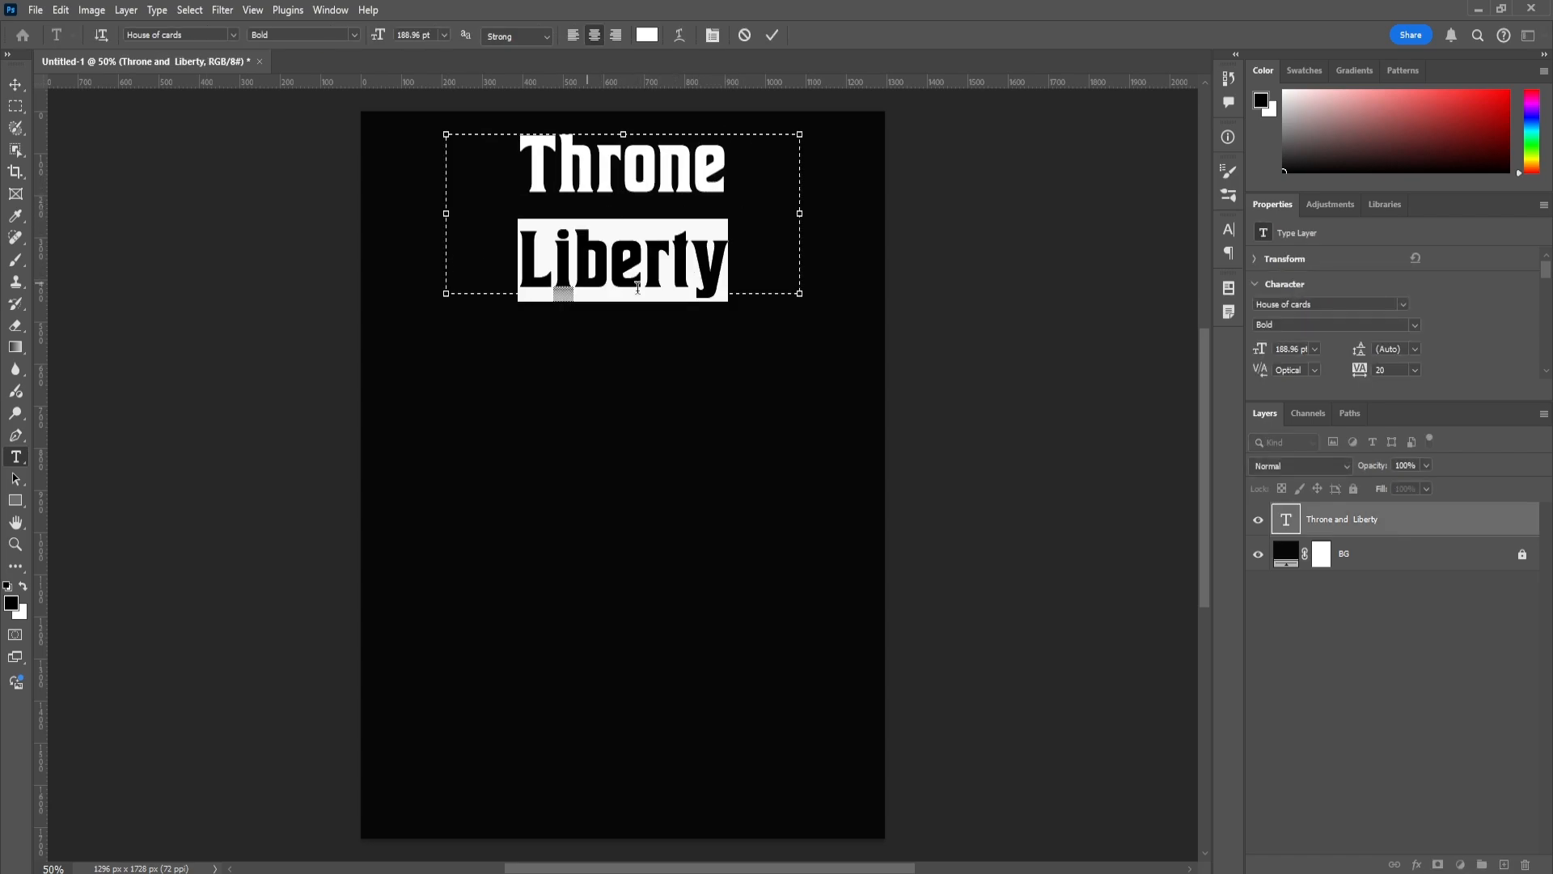
pyautogui.moveTo(622, 293); pyautogui.dragTo(623, 365)
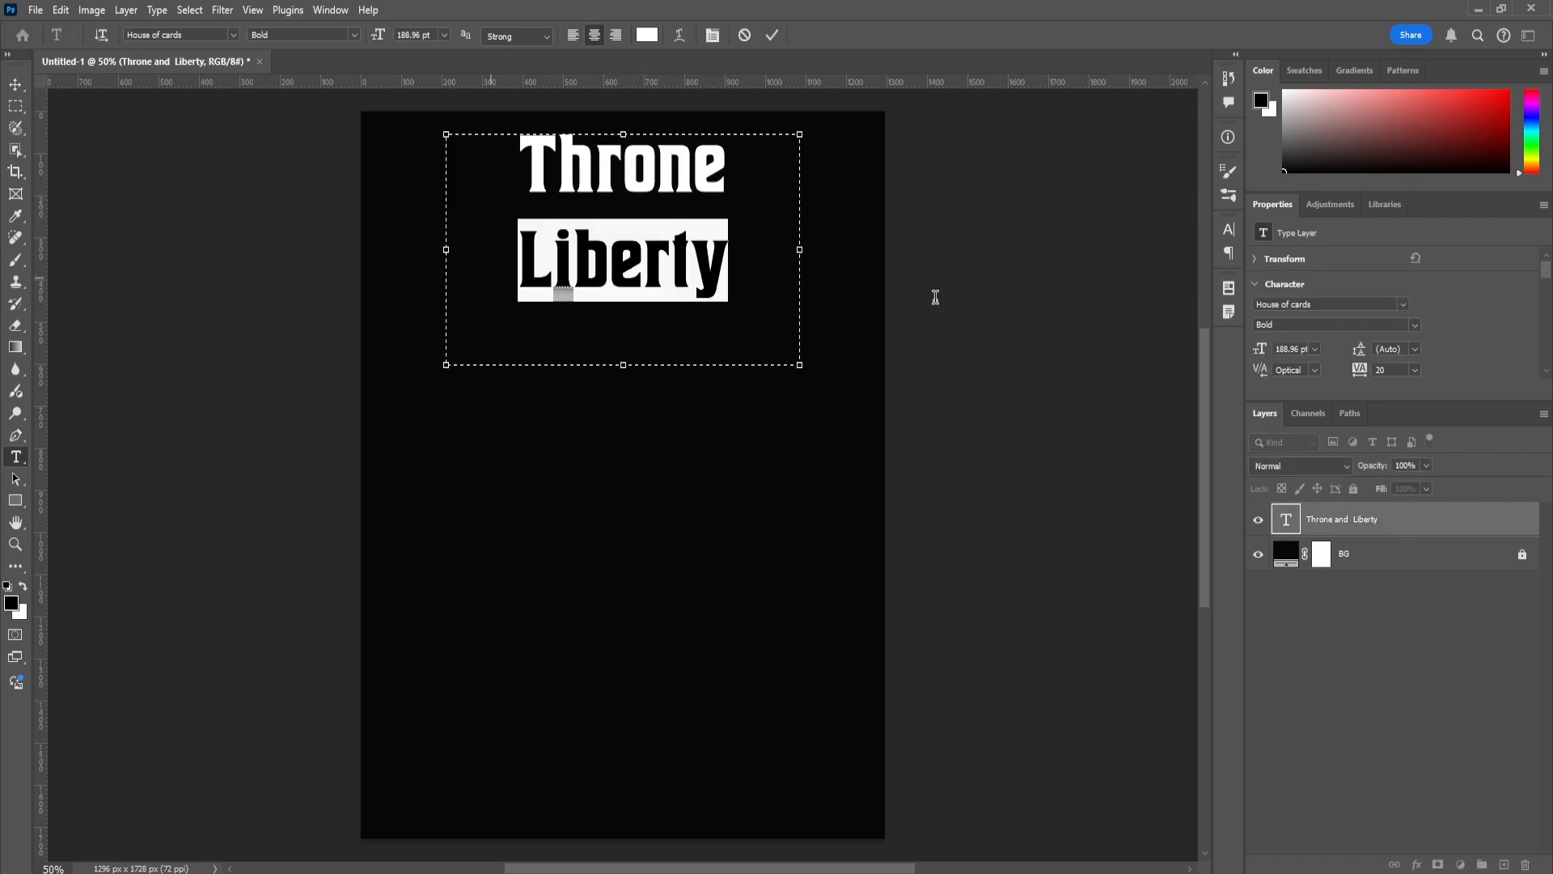
pyautogui.click(1390, 350)
pyautogui.write('270')
pyautogui.press('Return')
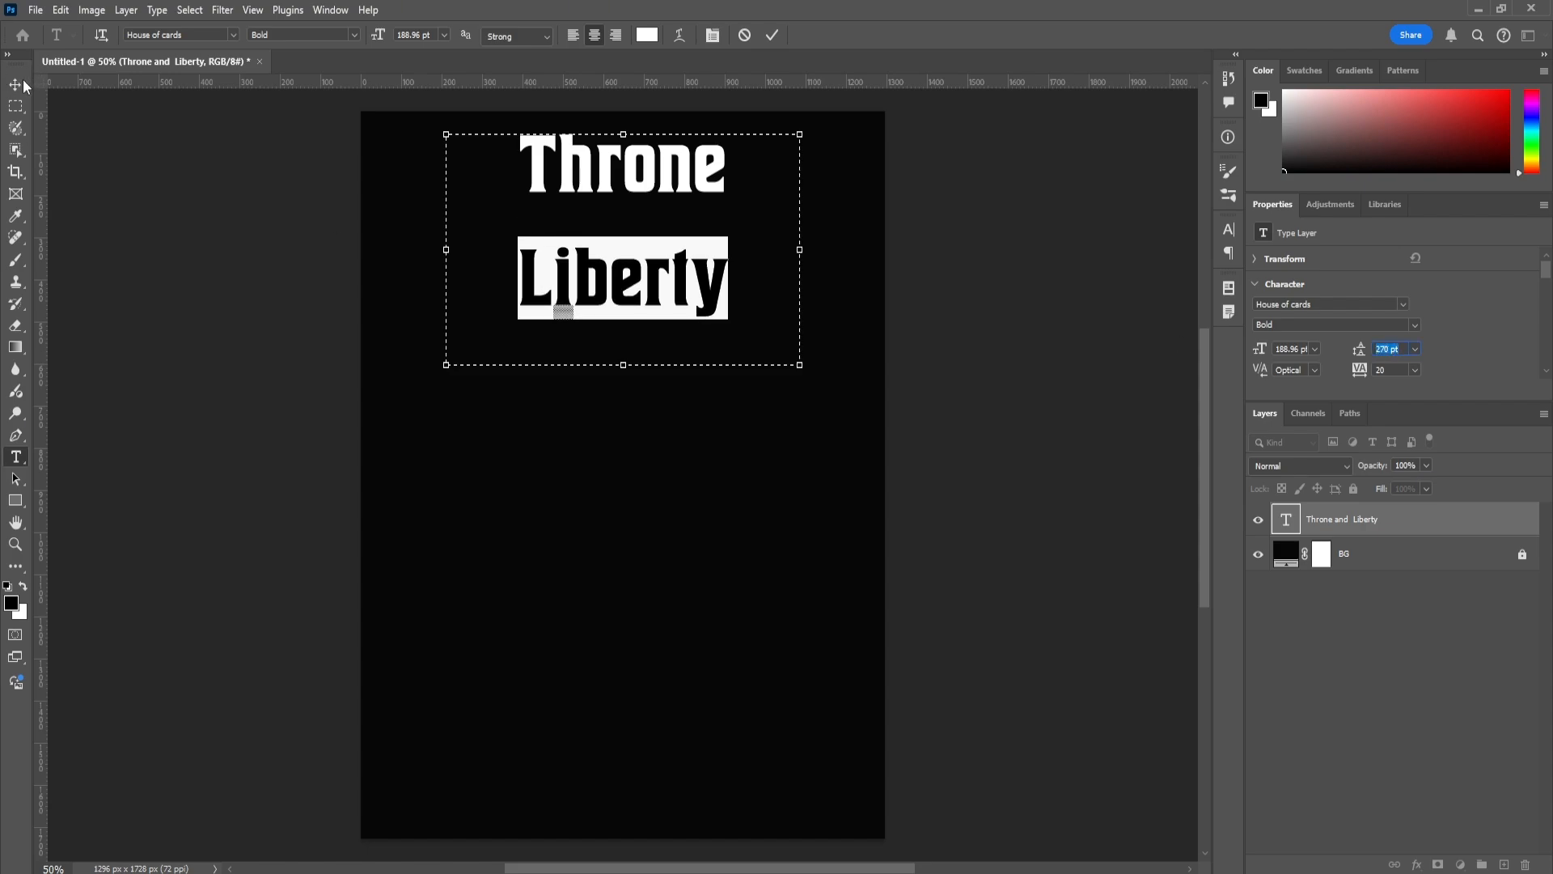
pyautogui.click(17, 85)
# Add "and" as a separate 100 pt text layer and place it beside the word "Throne"
pyautogui.press('t')
pyautogui.moveTo(459, 411); pyautogui.dragTo(736, 592)
pyautogui.write('and')
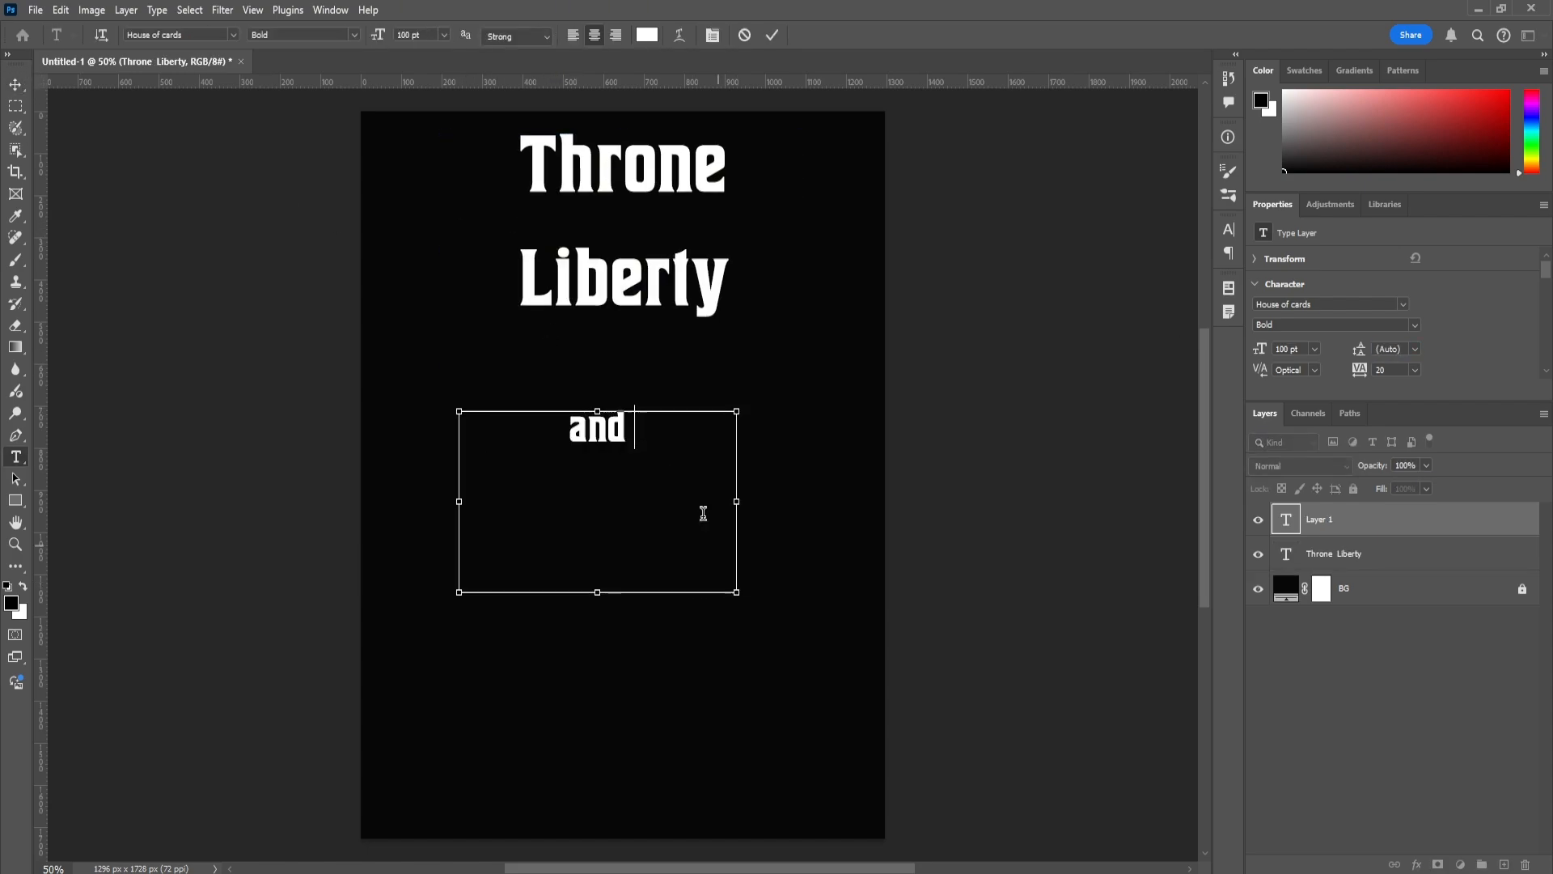
pyautogui.keyDown('shift'); pyautogui.click(1335, 554); pyautogui.keyUp('shift')
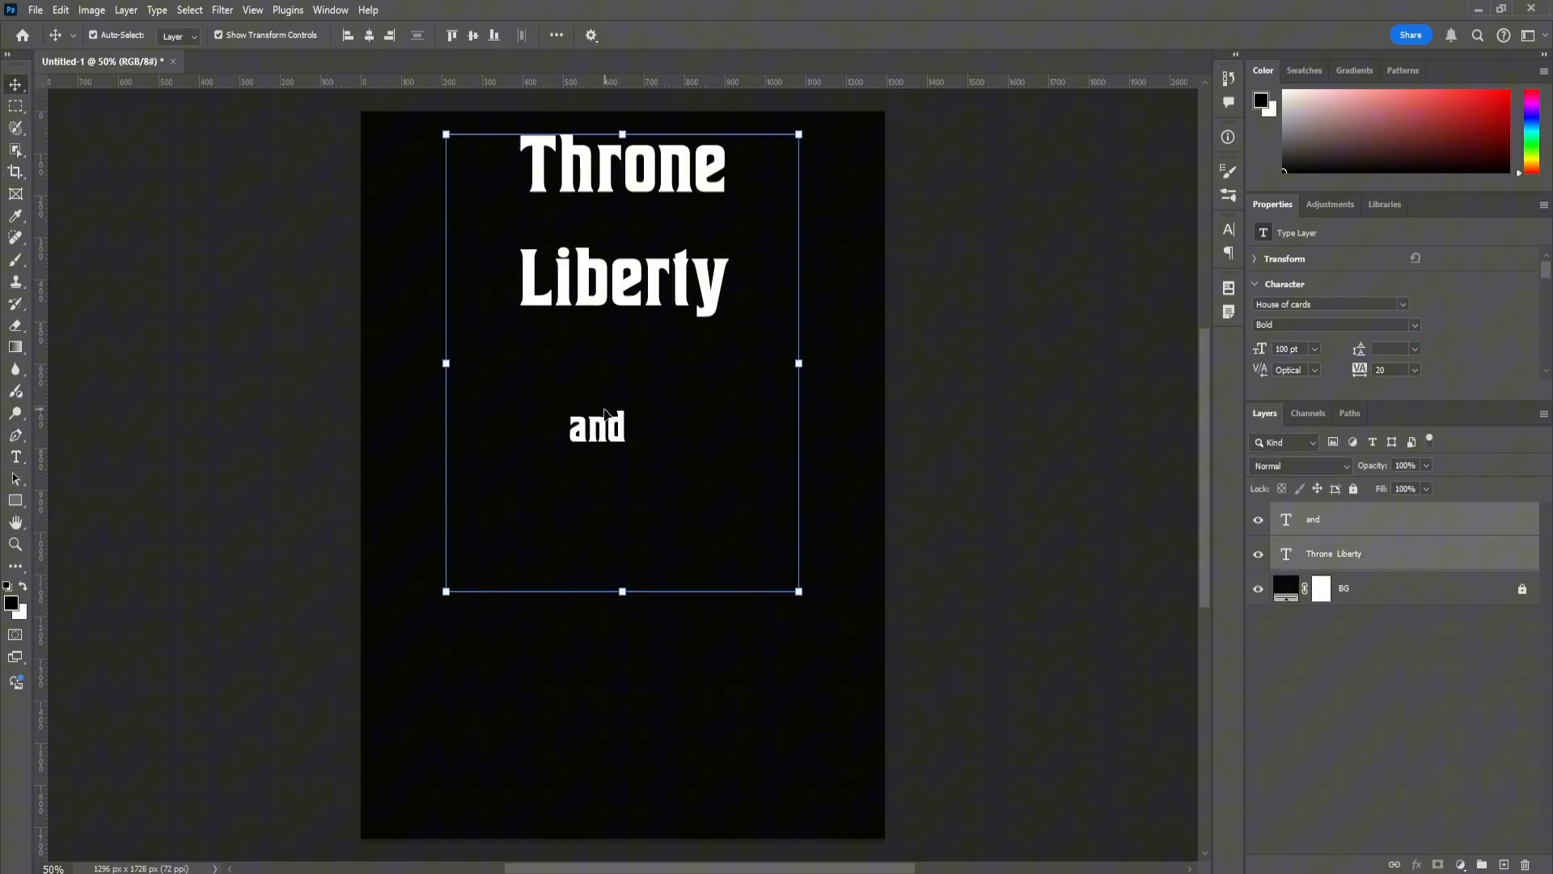
pyautogui.click(922, 466)
pyautogui.moveTo(612, 421); pyautogui.dragTo(773, 170)
# Arrange the title as "Throne" above "and Liberty" and shrink its text box to the height of the two lines
pyautogui.click(810, 320)
pyautogui.click(696, 279)
pyautogui.click(597, 191)
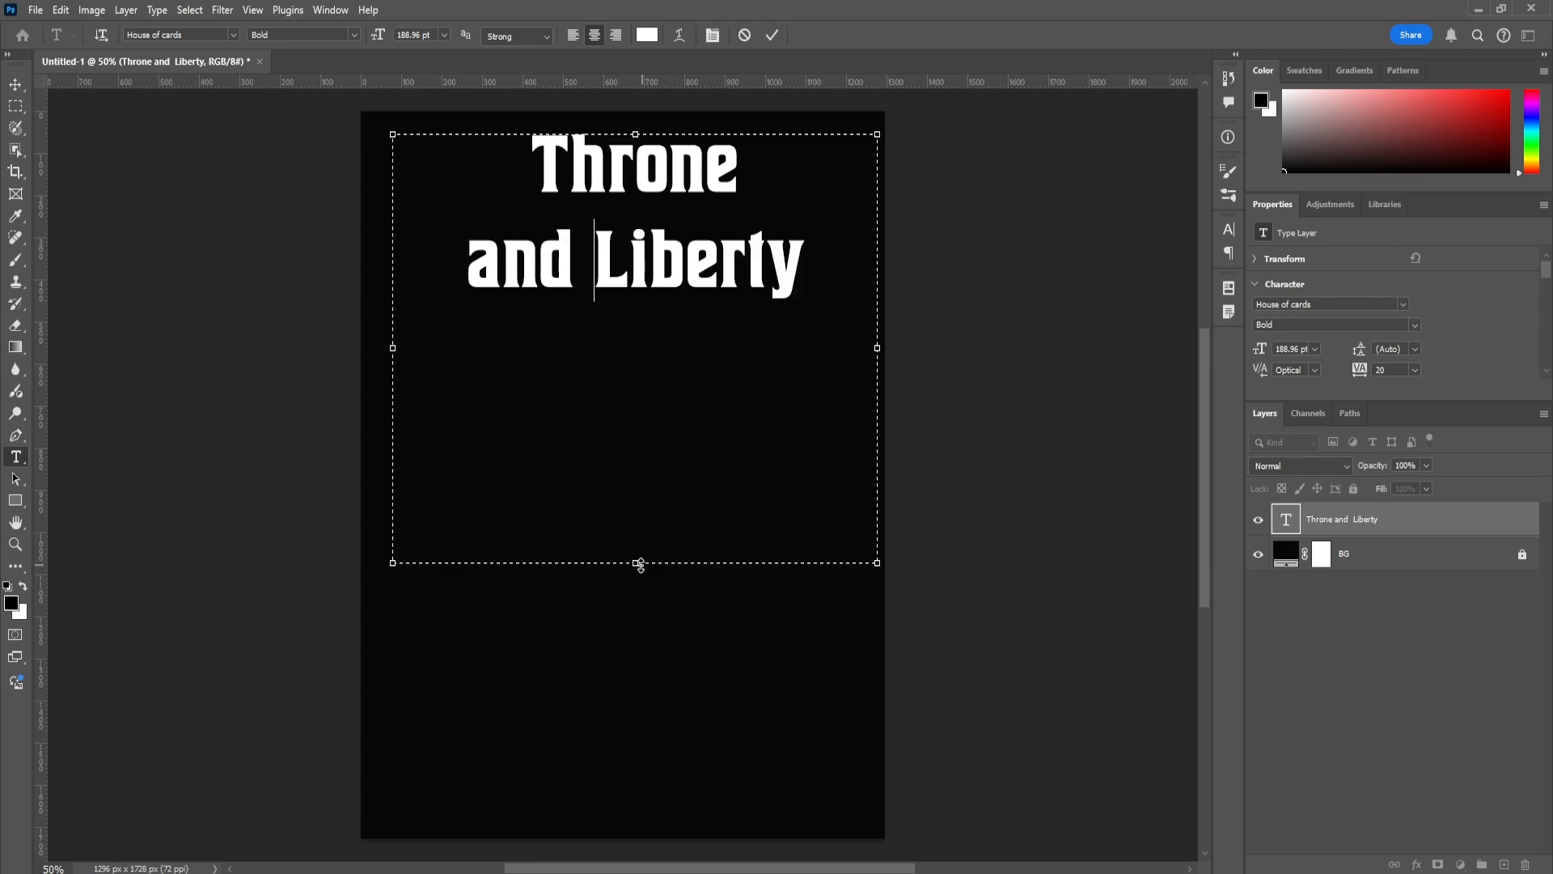
pyautogui.moveTo(634, 561); pyautogui.dragTo(660, 291)
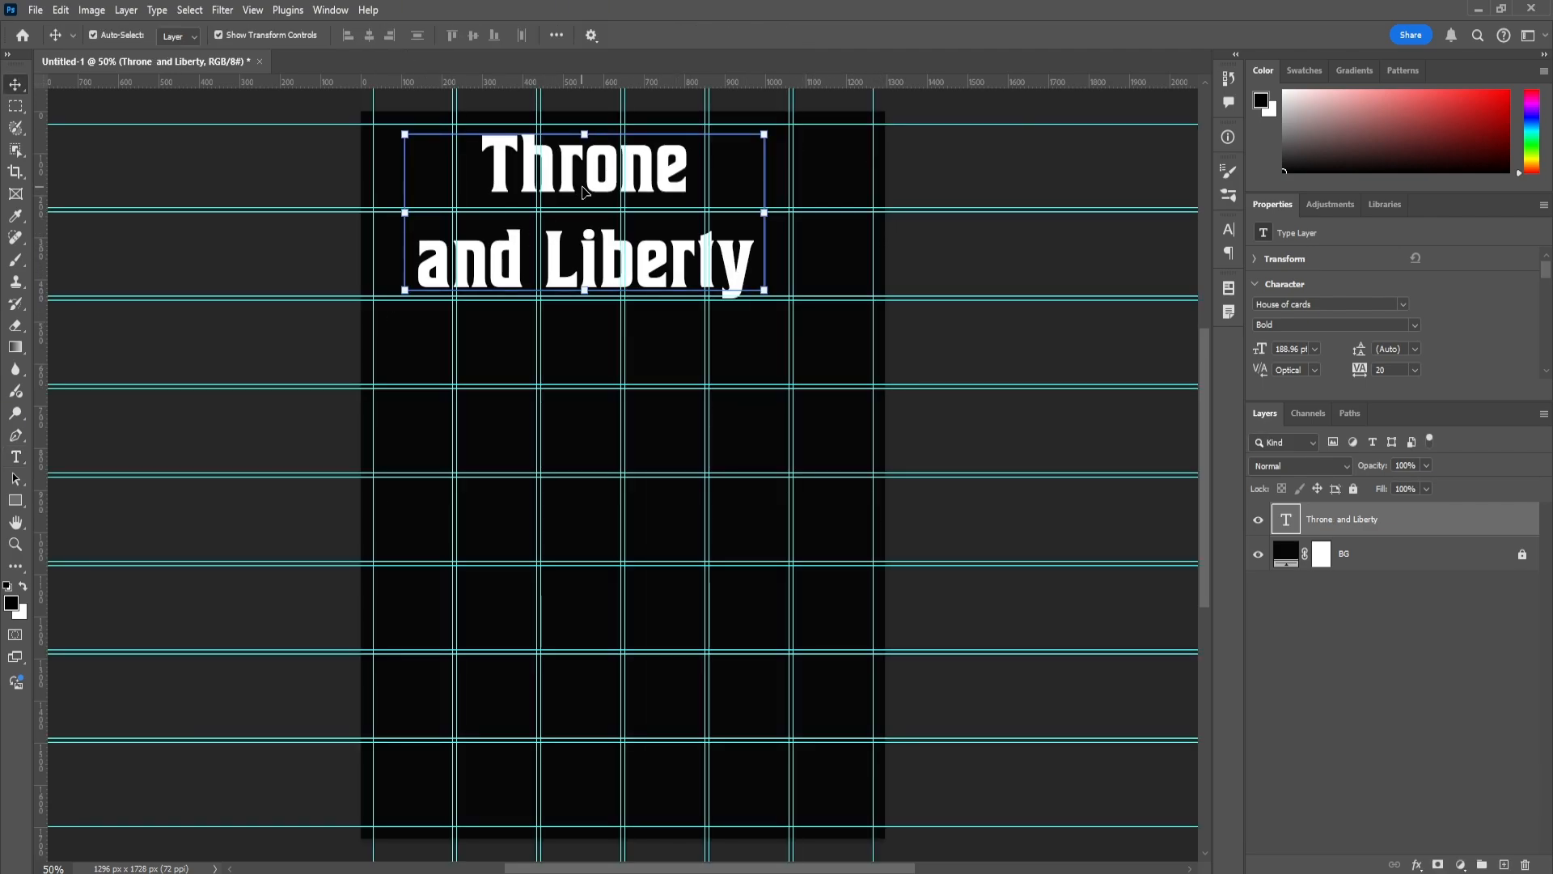
# Left-align the title and fit it on one line at 167 pt between the left and right margin guides
pyautogui.press('t')
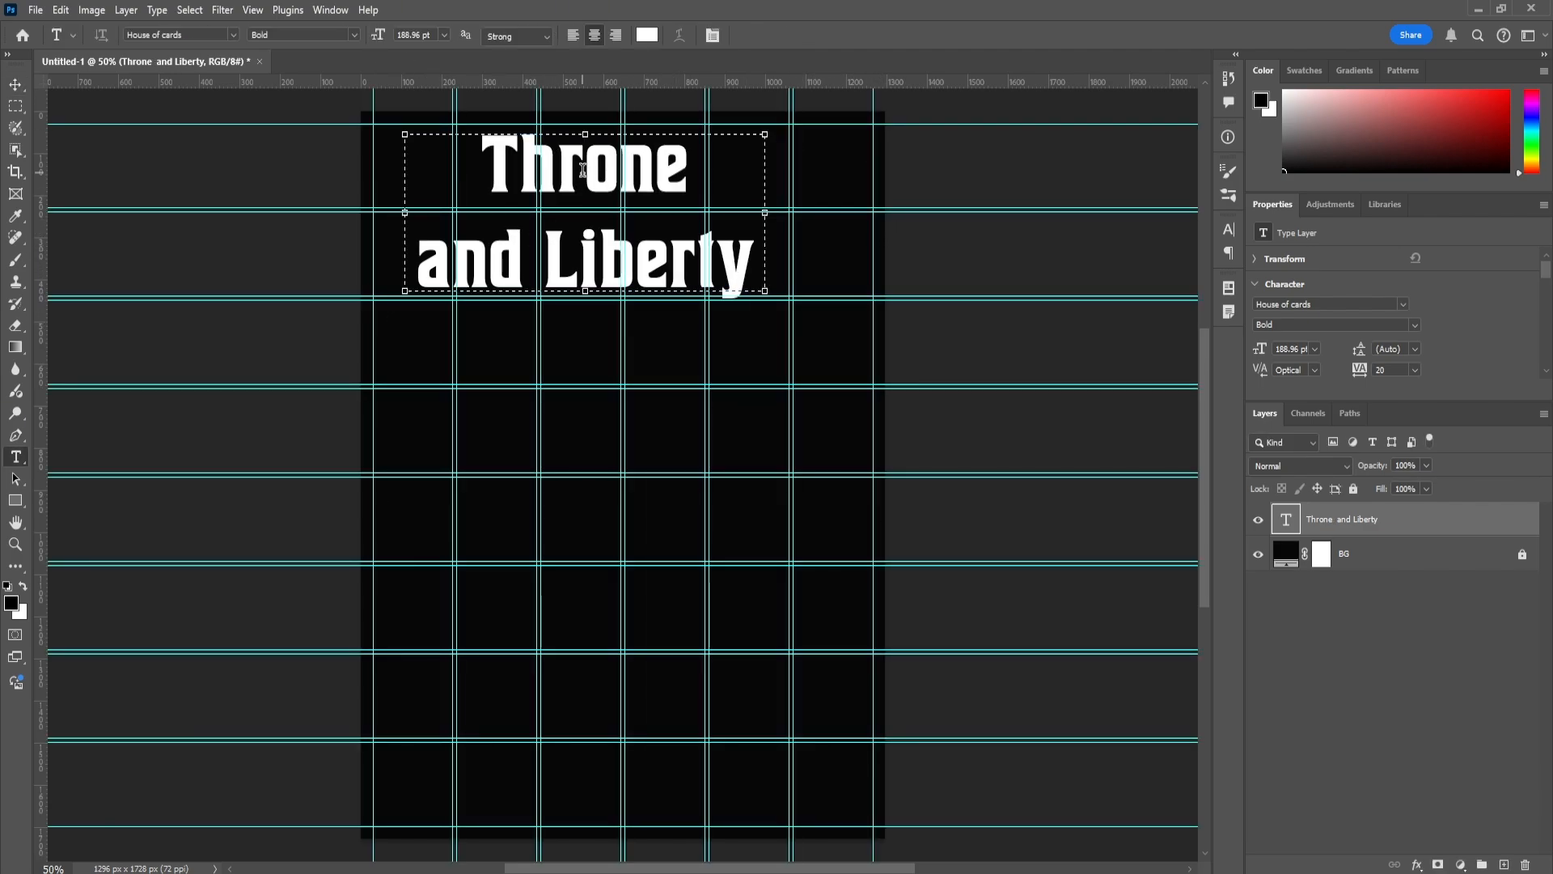
pyautogui.click(582, 192)
pyautogui.hotkey('ctrl', 'a')
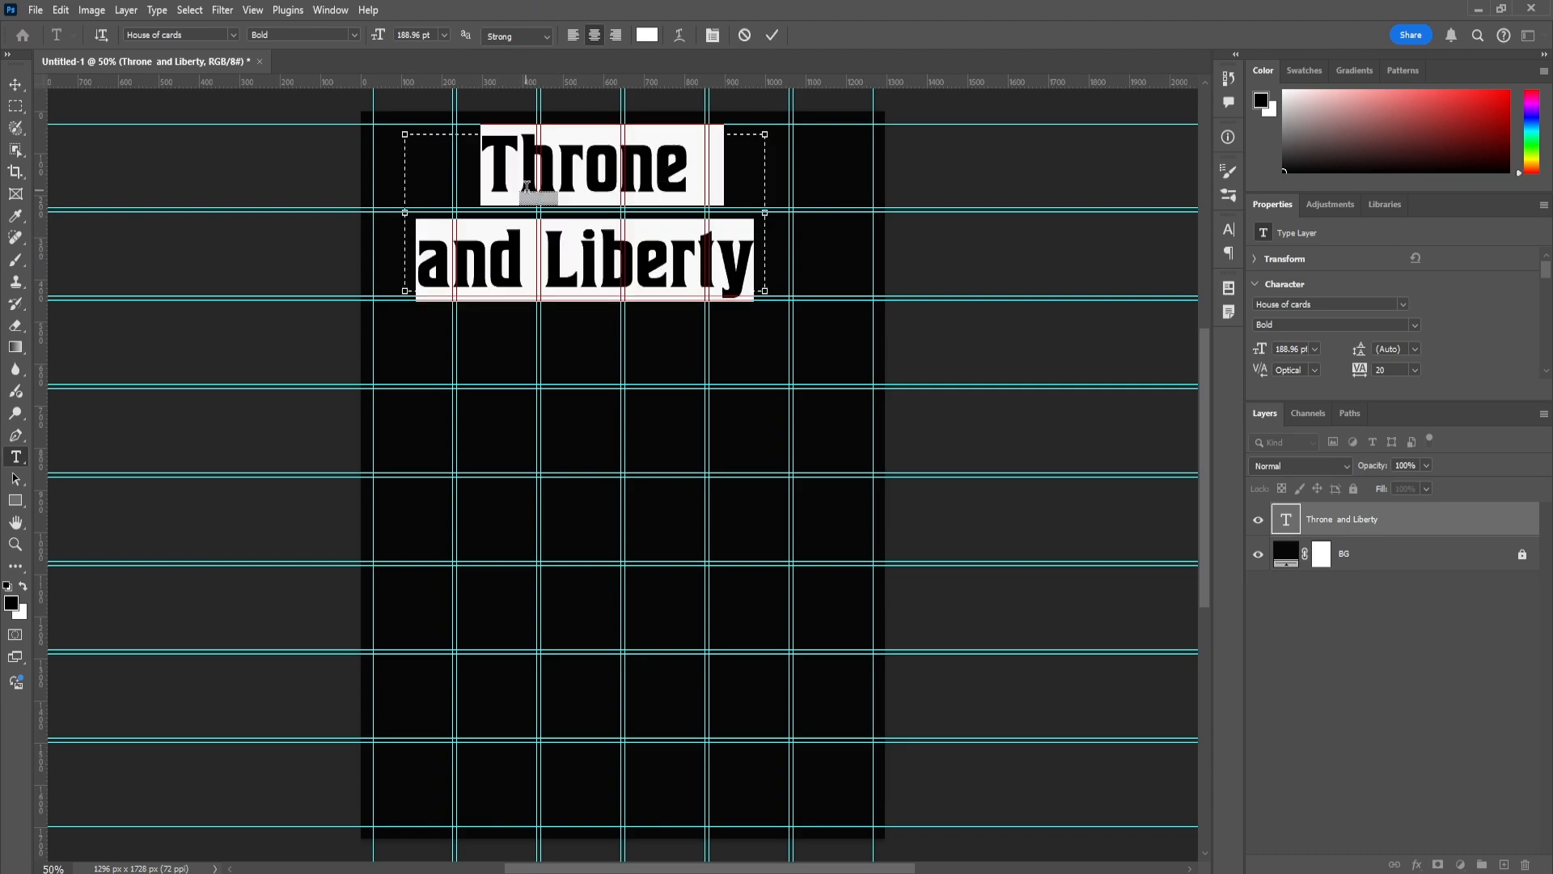
pyautogui.click(574, 36)
pyautogui.click(538, 253)
pyautogui.moveTo(765, 213); pyautogui.dragTo(885, 213)
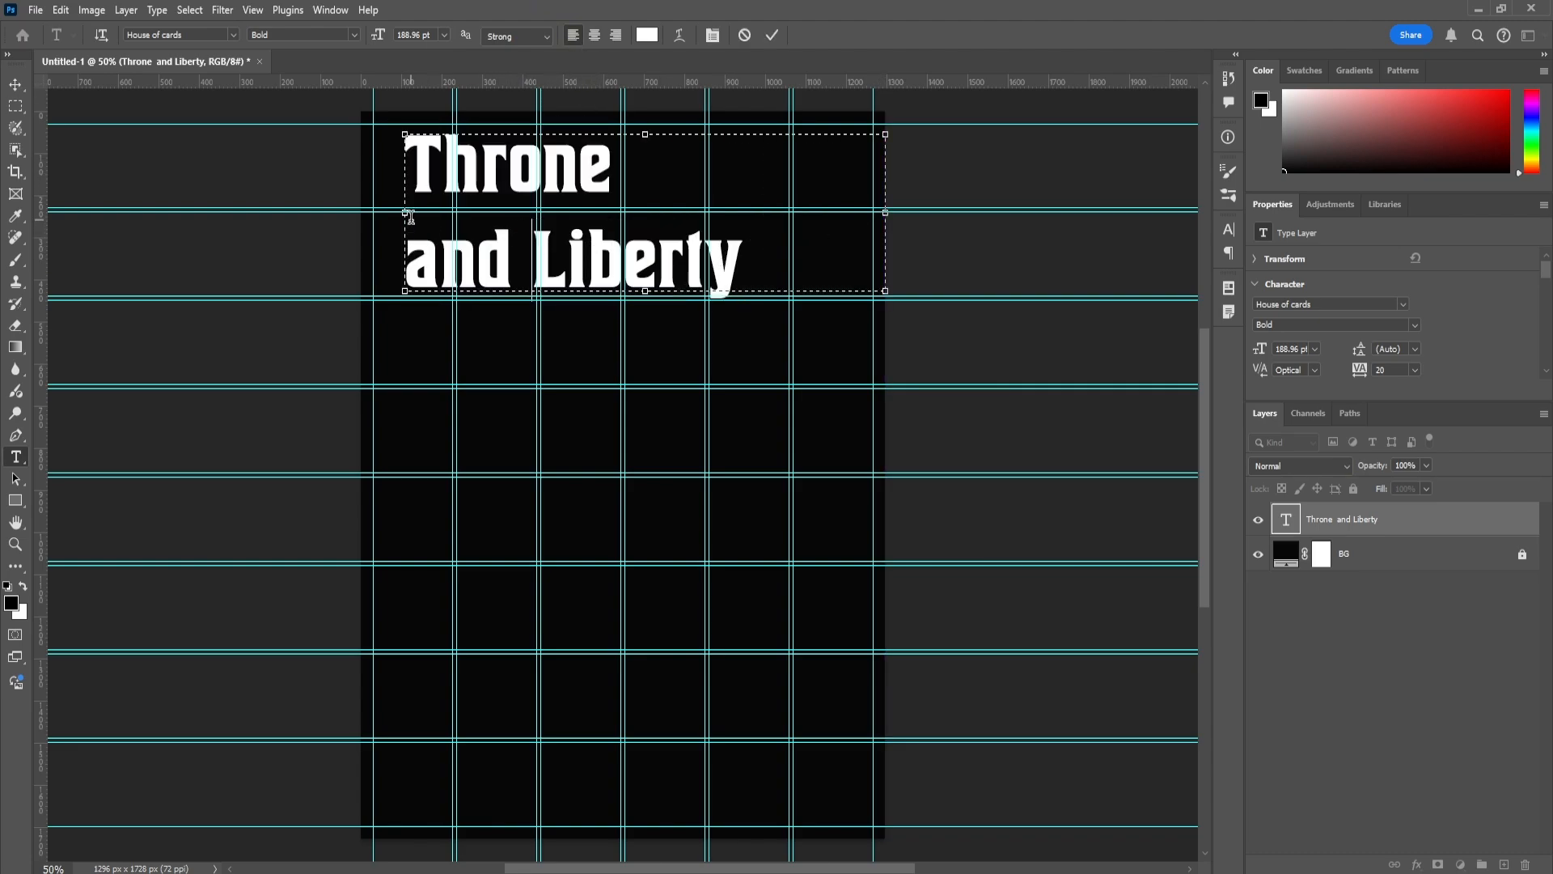
pyautogui.moveTo(405, 212); pyautogui.dragTo(376, 213)
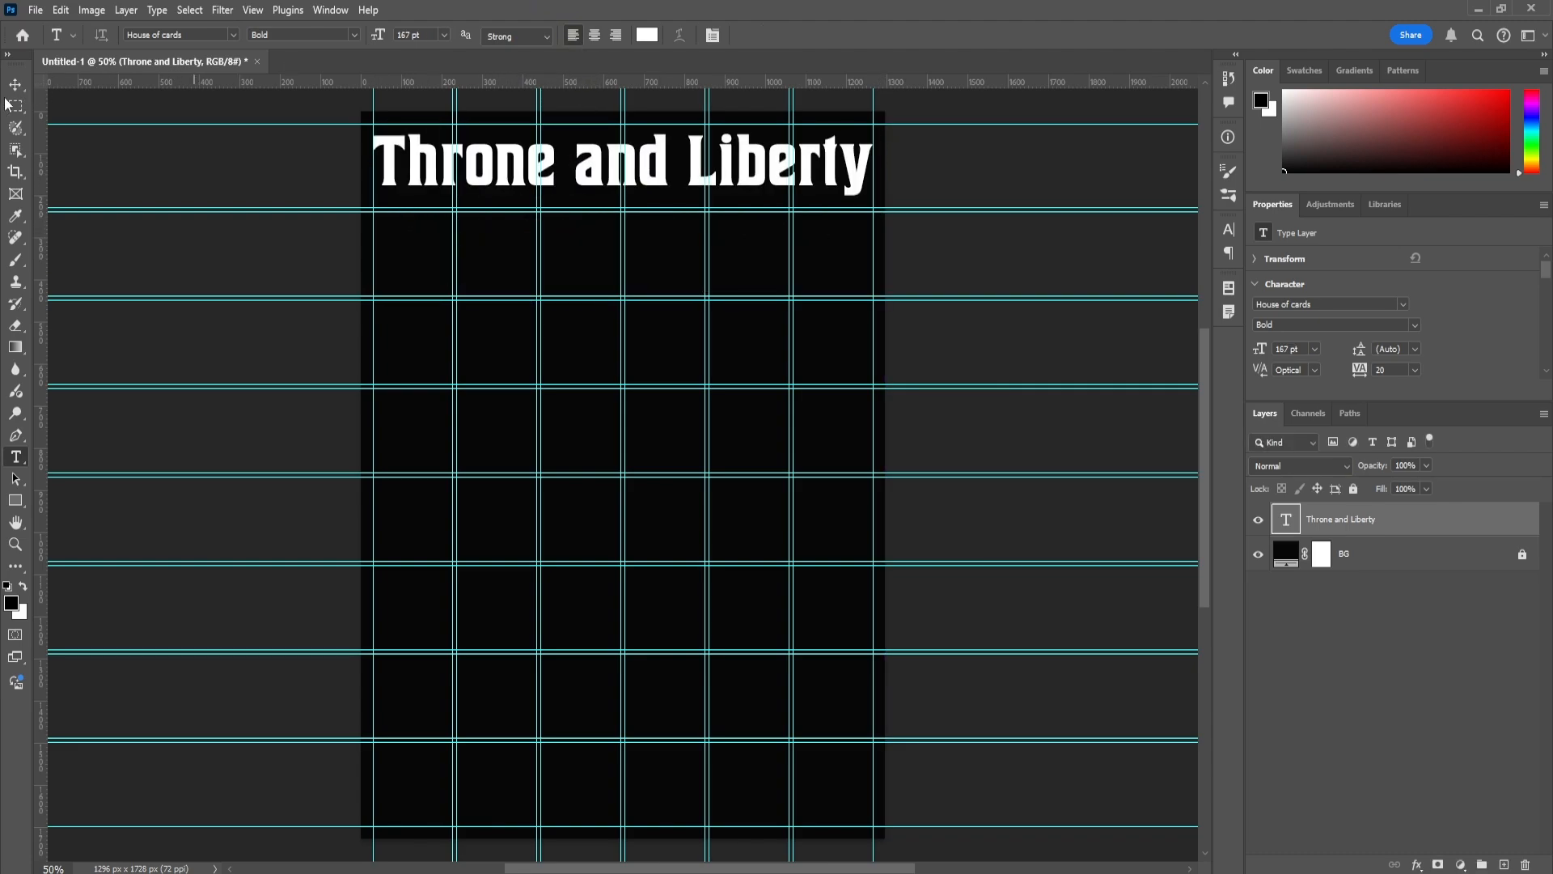
# Move the title down to the second row of the guide grid
pyautogui.click(15, 85)
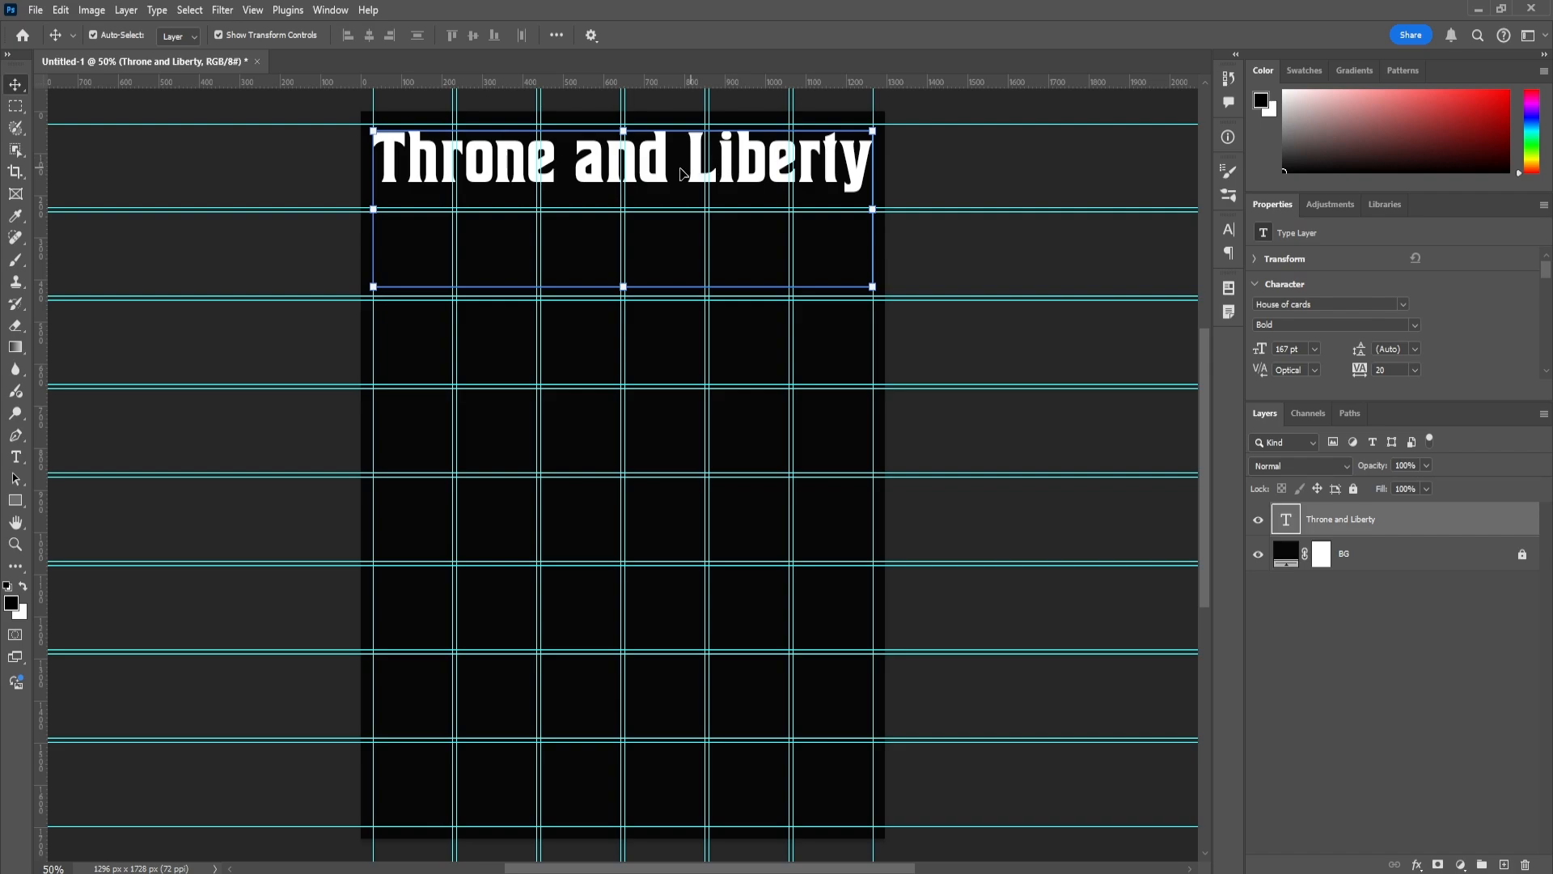
pyautogui.moveTo(680, 169); pyautogui.dragTo(665, 185)
pyautogui.moveTo(666, 185); pyautogui.dragTo(665, 199)
# Add a text box below the title with the release date "26 Sep" and "2024" on two lines
pyautogui.moveTo(514, 354); pyautogui.dragTo(714, 475)
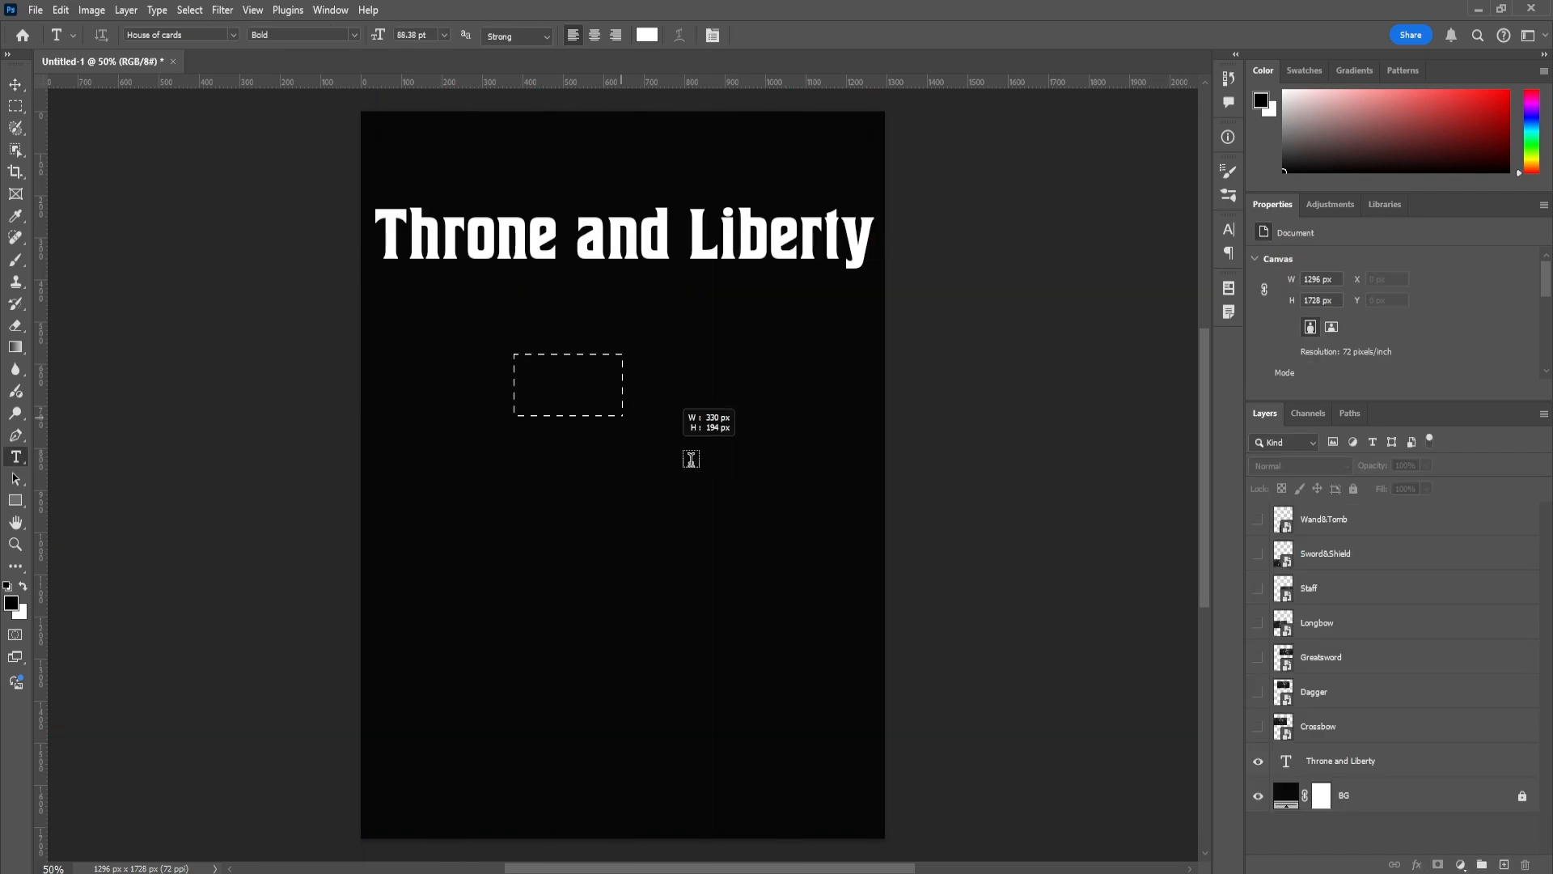
pyautogui.write('26 Sep')
pyautogui.moveTo(609, 370); pyautogui.dragTo(564, 372)
pyautogui.click(624, 372)
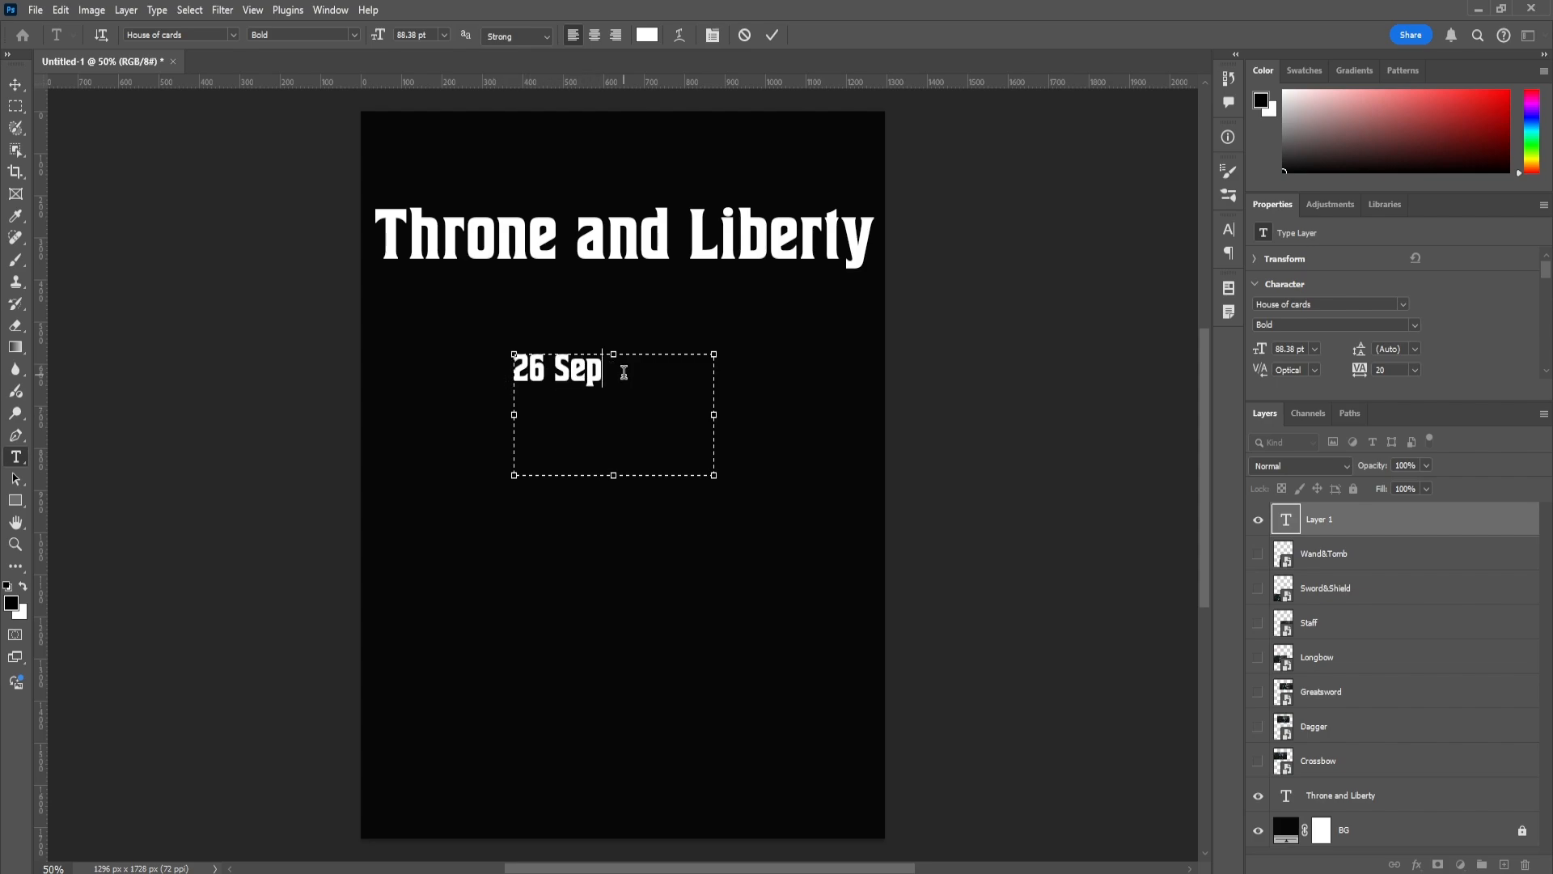
pyautogui.write('2024')
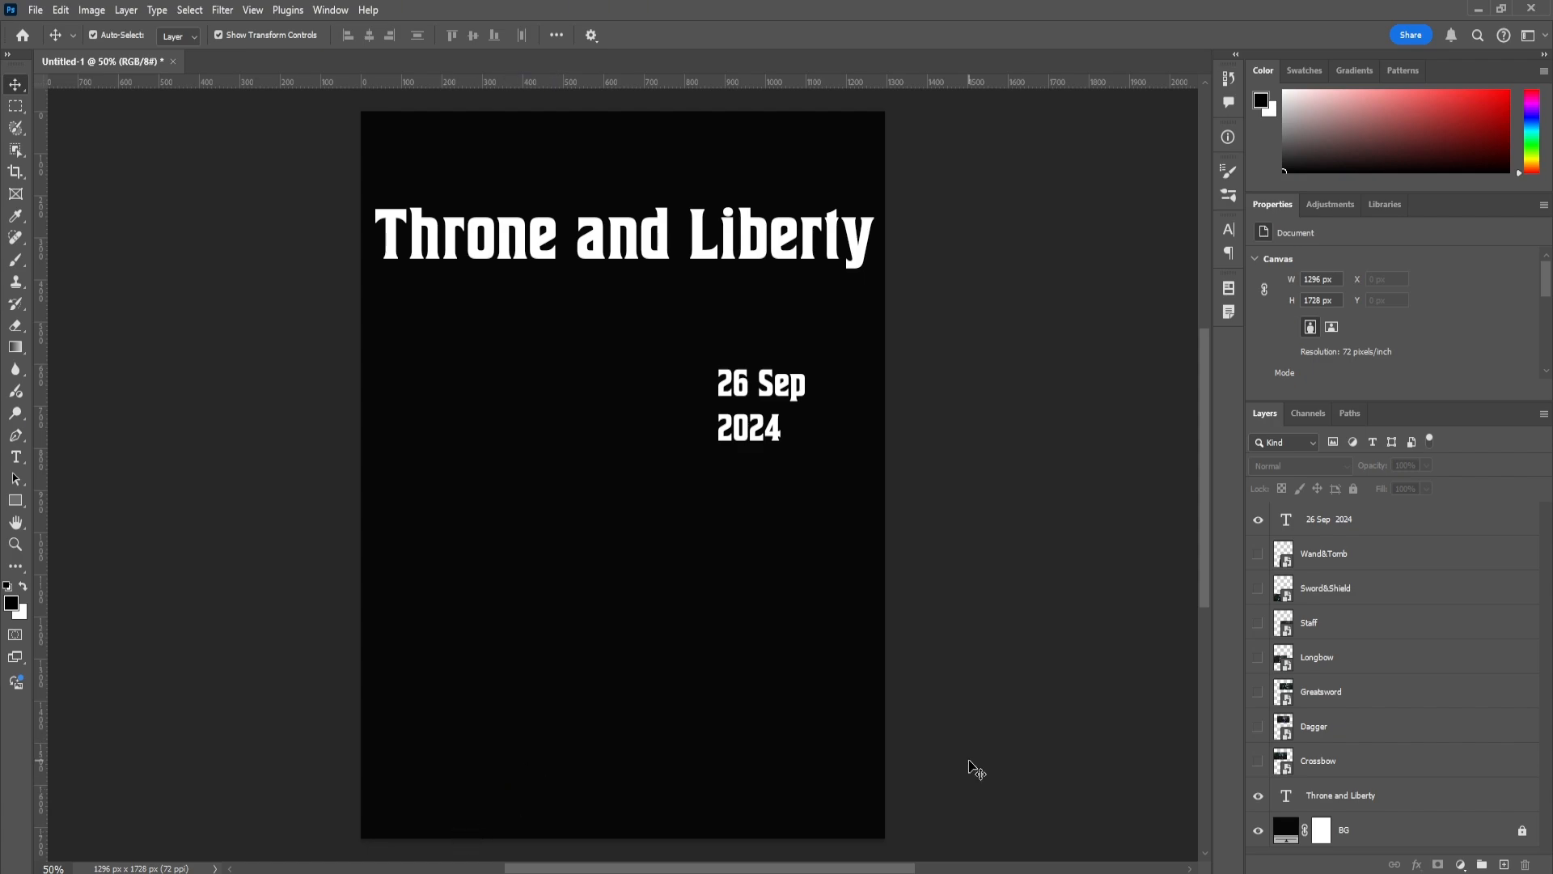
# Place the Steam logo file BWs3+k from the Throne & Liberty folder in File Explorer near the poster's lower-left corner
pyautogui.hotkey('alt', 'Tab')
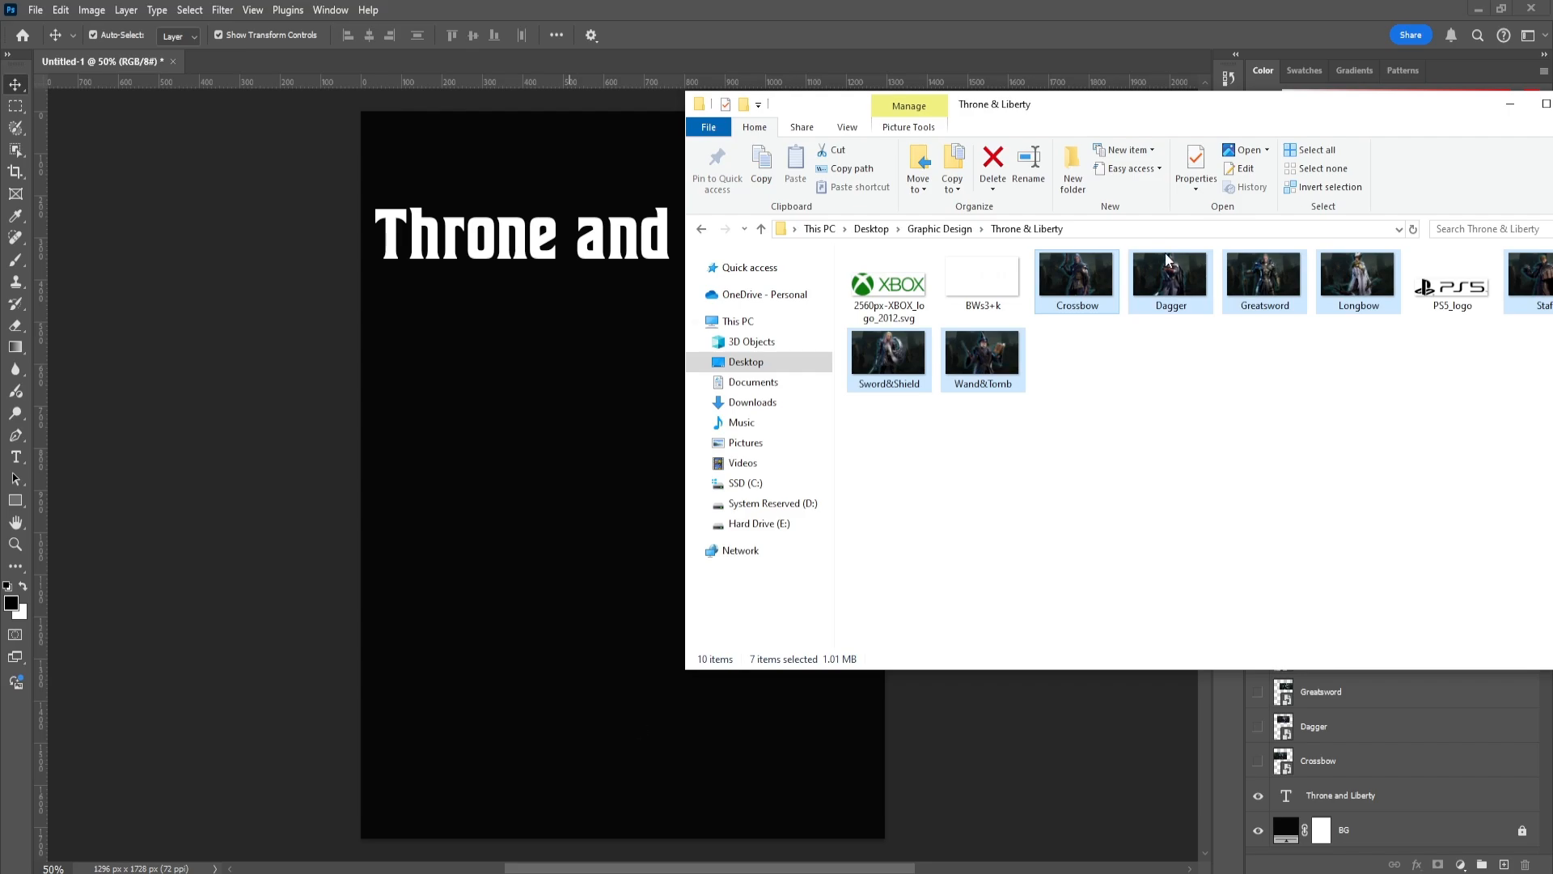
pyautogui.click(970, 282)
pyautogui.moveTo(978, 302); pyautogui.dragTo(616, 563)
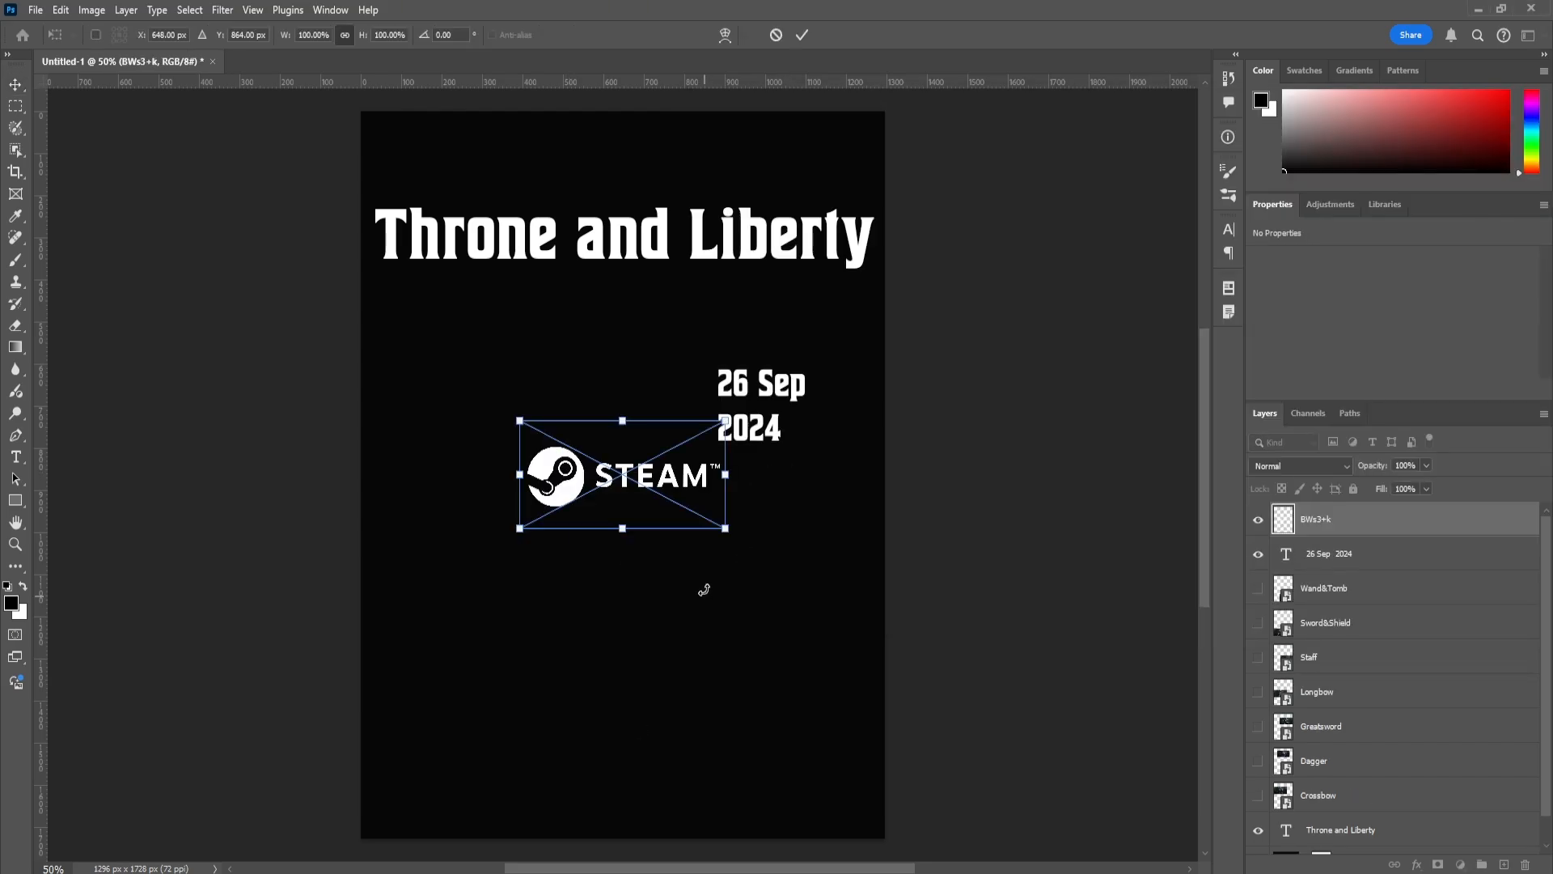
pyautogui.moveTo(570, 475); pyautogui.dragTo(439, 754)
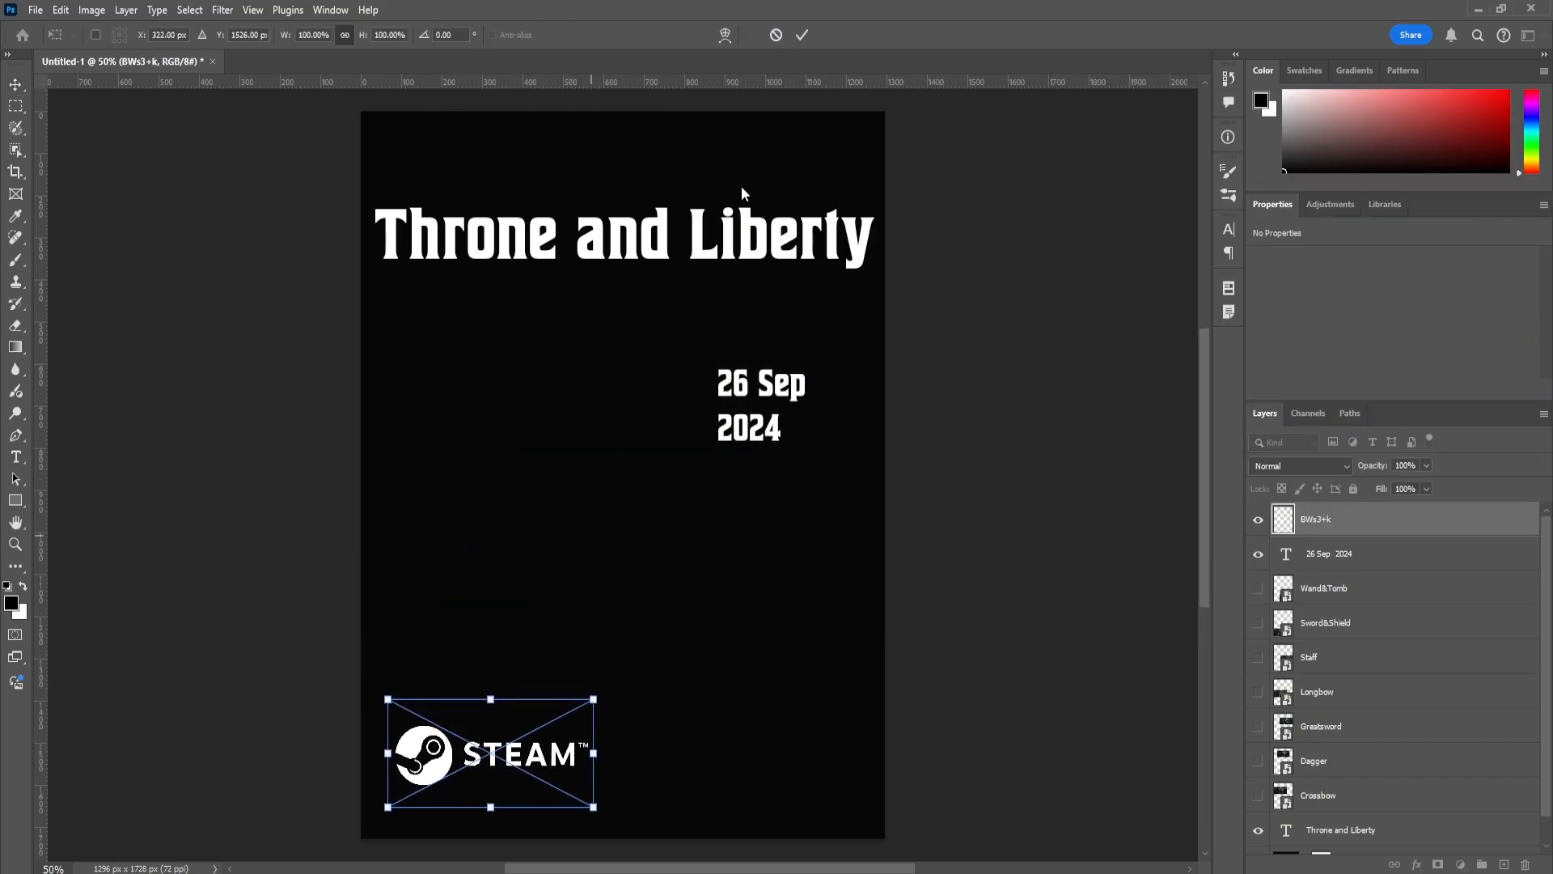
pyautogui.click(807, 34)
# Place the Xbox and PS5 logo files from the same File Explorer folder onto the poster
pyautogui.hotkey('alt', 'Tab')
pyautogui.moveTo(890, 283); pyautogui.dragTo(627, 574)
pyautogui.click(799, 36)
pyautogui.hotkey('alt', 'Tab')
pyautogui.moveTo(1453, 283); pyautogui.dragTo(818, 742)
pyautogui.click(802, 36)
# Scale the Xbox logo down to about 534 px wide and position it directly above the Steam logo
pyautogui.moveTo(586, 501); pyautogui.dragTo(597, 686)
pyautogui.hotkey('ctrl', 't')
pyautogui.moveTo(885, 659); pyautogui.dragTo(575, 645)
pyautogui.moveTo(498, 650); pyautogui.dragTo(532, 679)
pyautogui.click(801, 38)
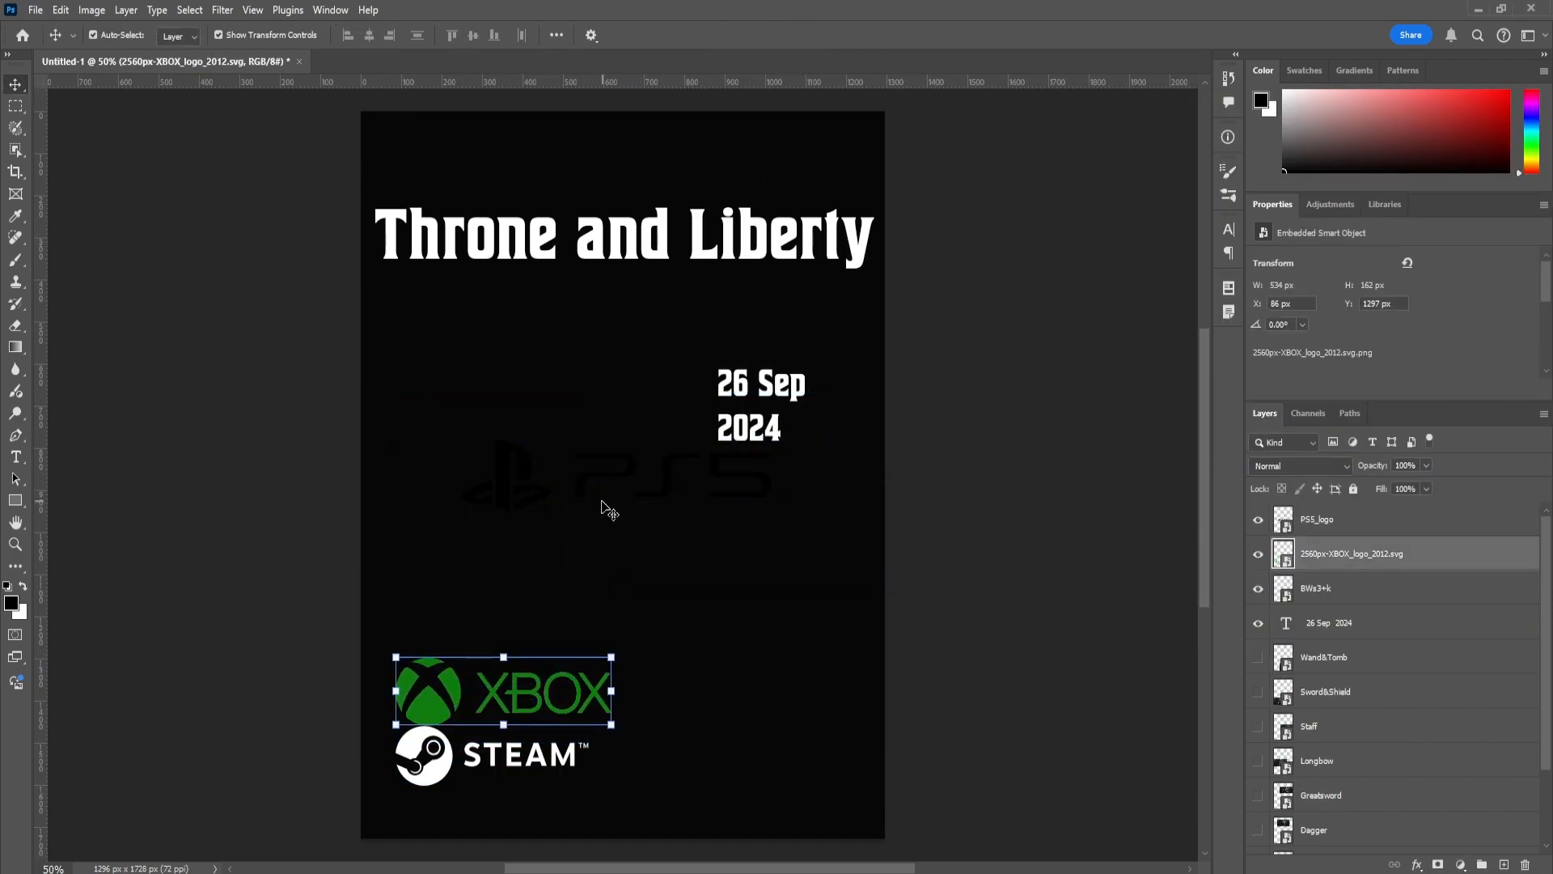
# Scale the PS5 logo to 58.2% above the Xbox logo, and toggle the visibility of the layers from Crossbow to Wand&Tomb
pyautogui.moveTo(602, 487); pyautogui.dragTo(560, 582)
pyautogui.moveTo(738, 571); pyautogui.dragTo(546, 606)
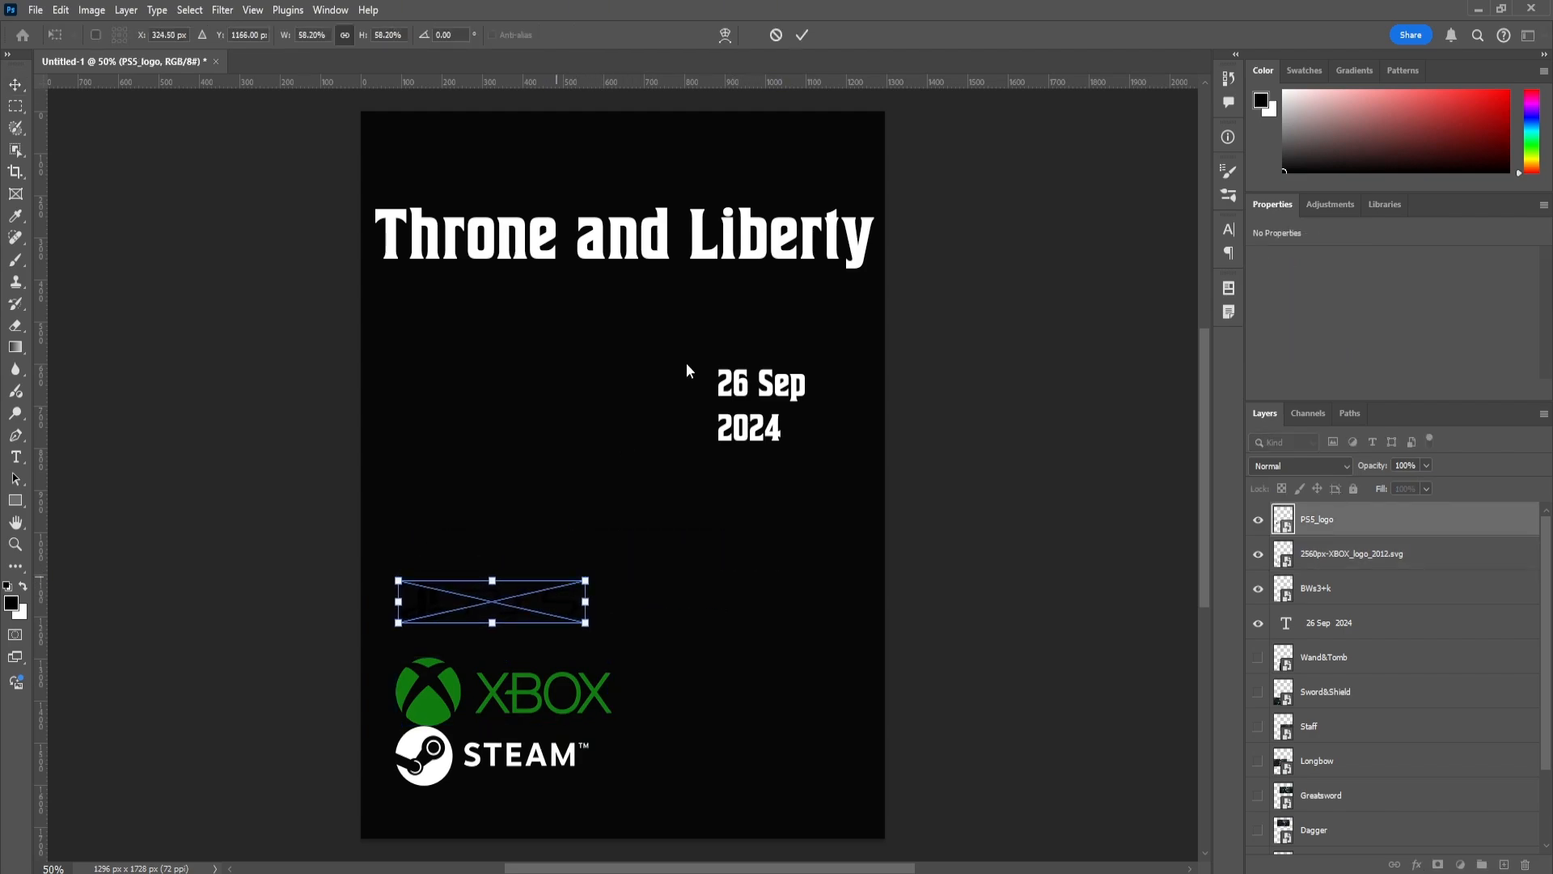
pyautogui.click(804, 36)
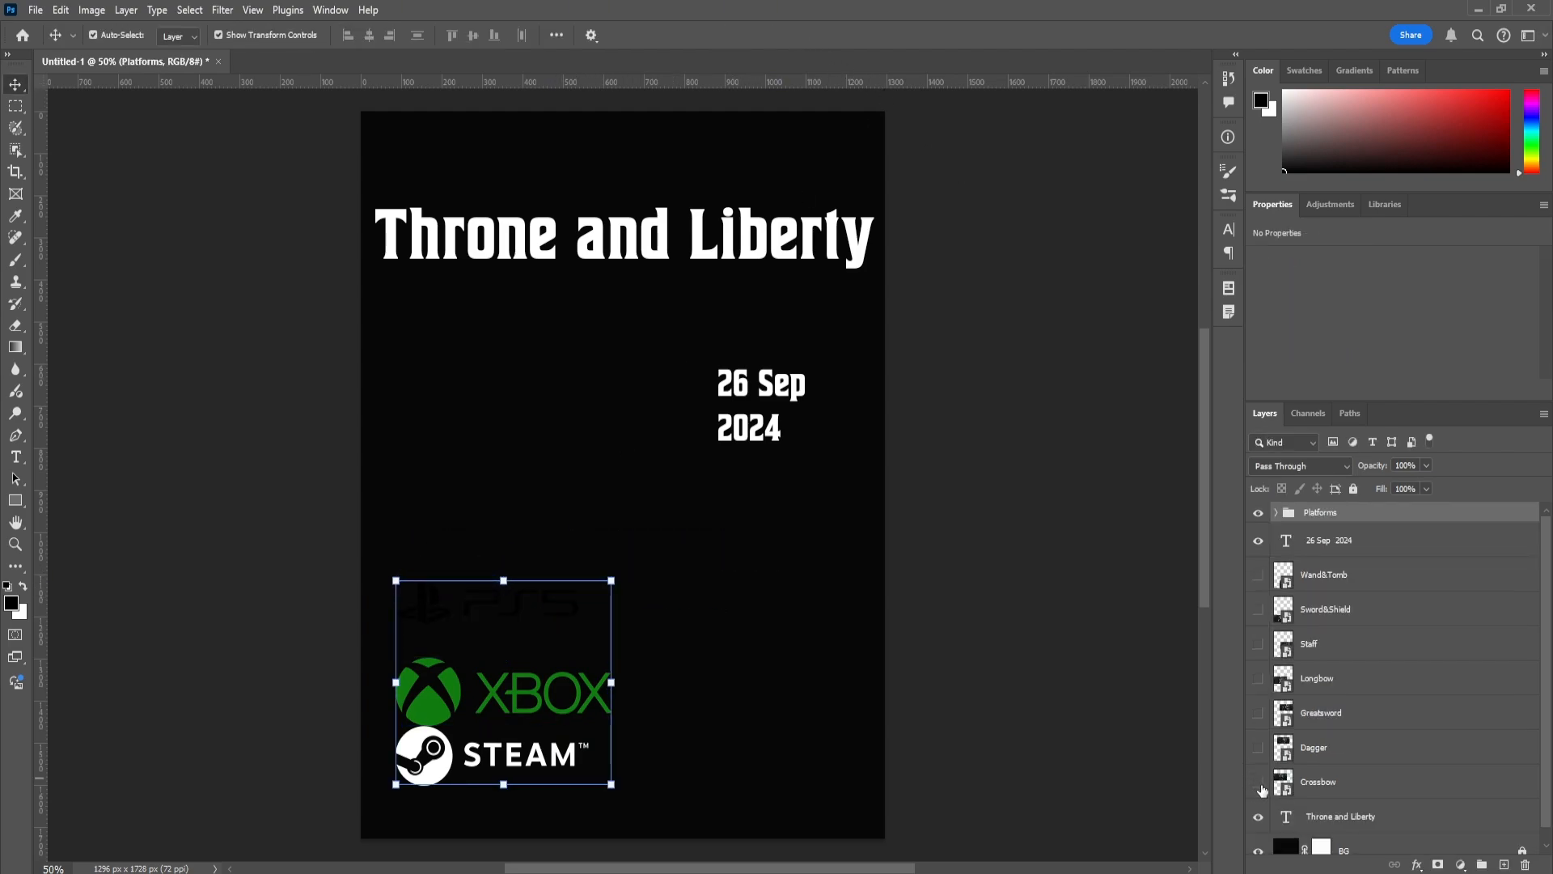
pyautogui.moveTo(1258, 783); pyautogui.dragTo(1258, 576)
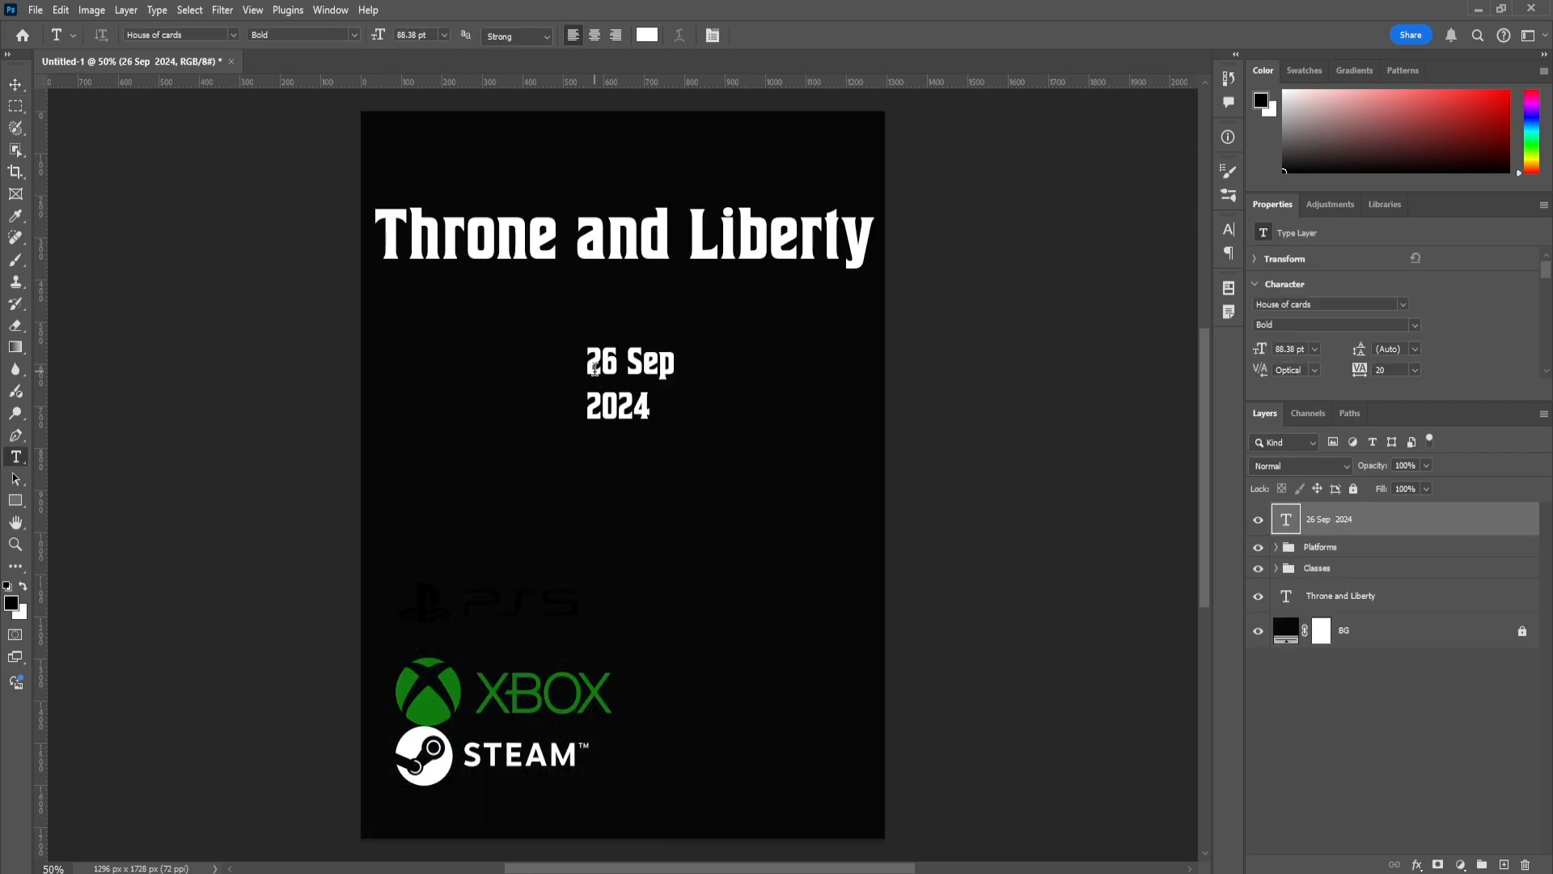
# Try the release date in Century Gothic Pro Regular and in the serif font Ambroise Std Light
pyautogui.moveTo(650, 411); pyautogui.dragTo(564, 360)
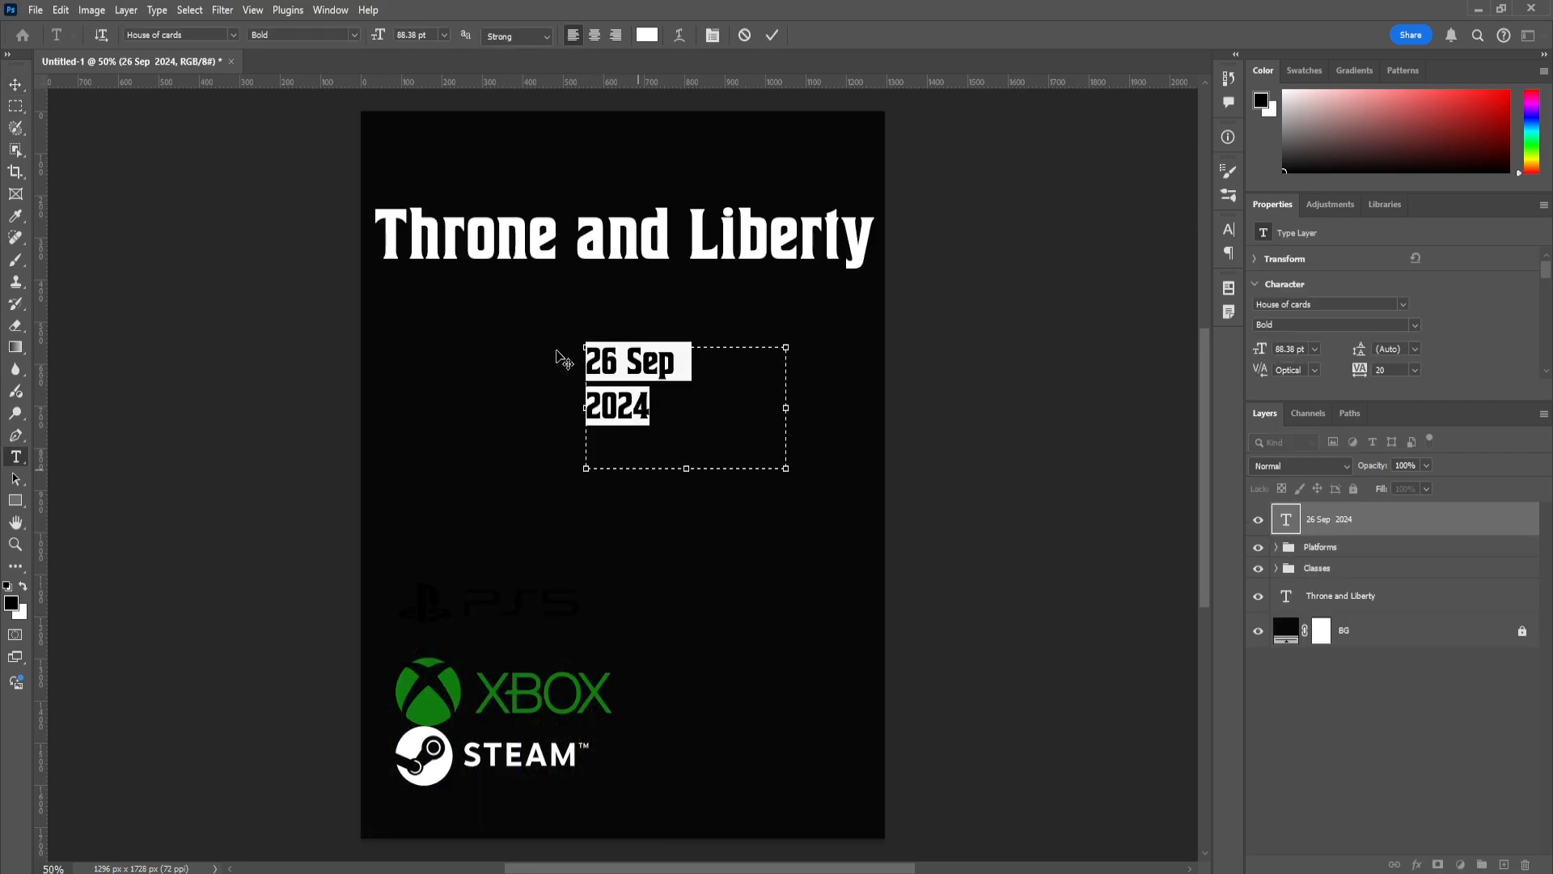
pyautogui.click(234, 35)
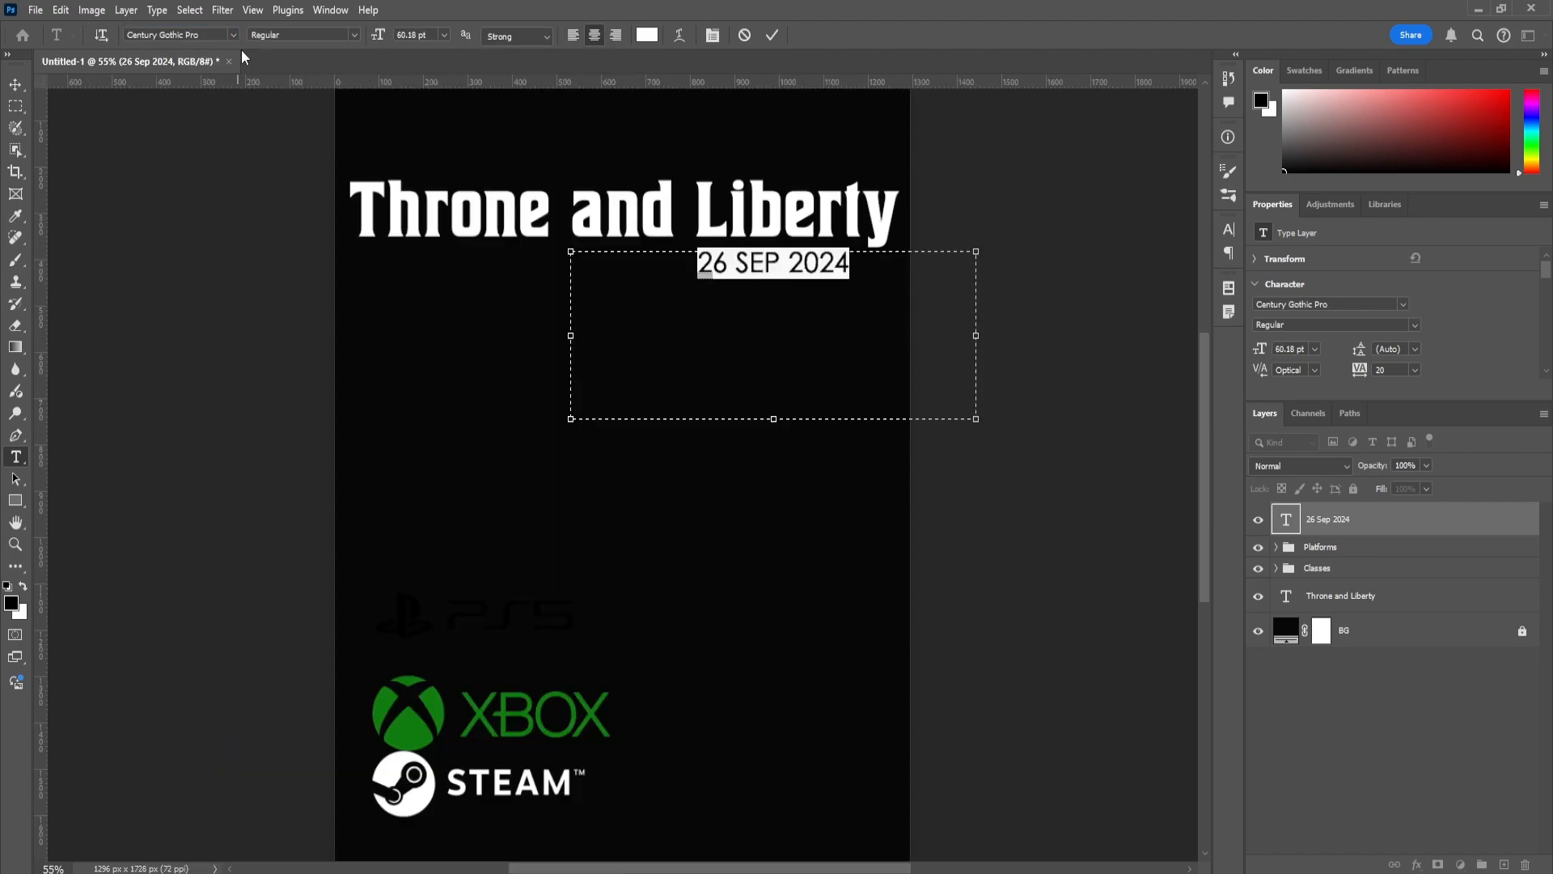
pyautogui.click(234, 35)
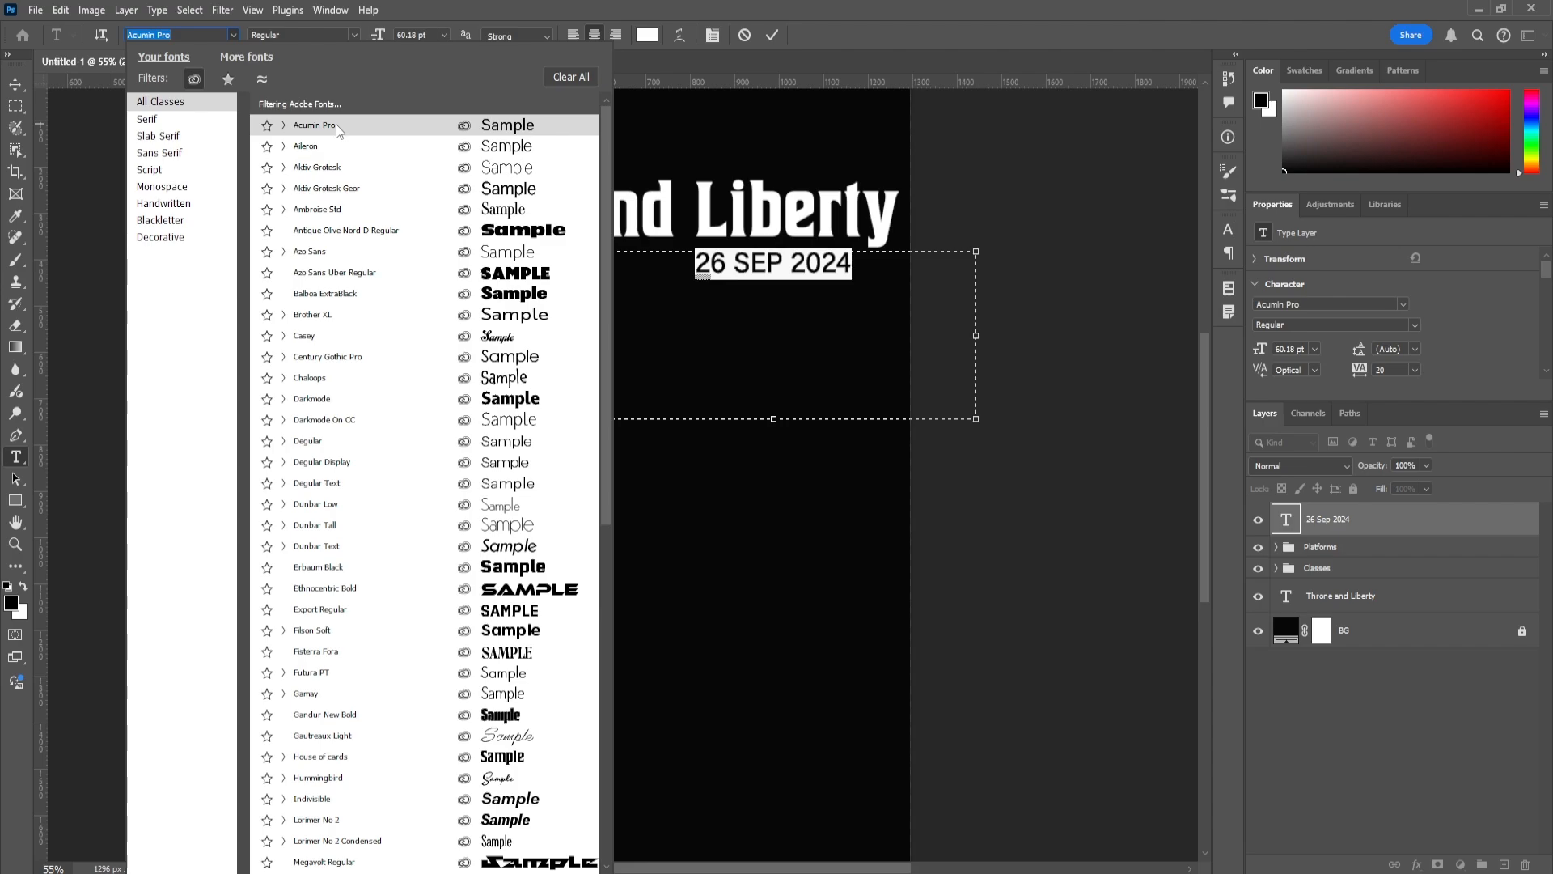
pyautogui.click(170, 152)
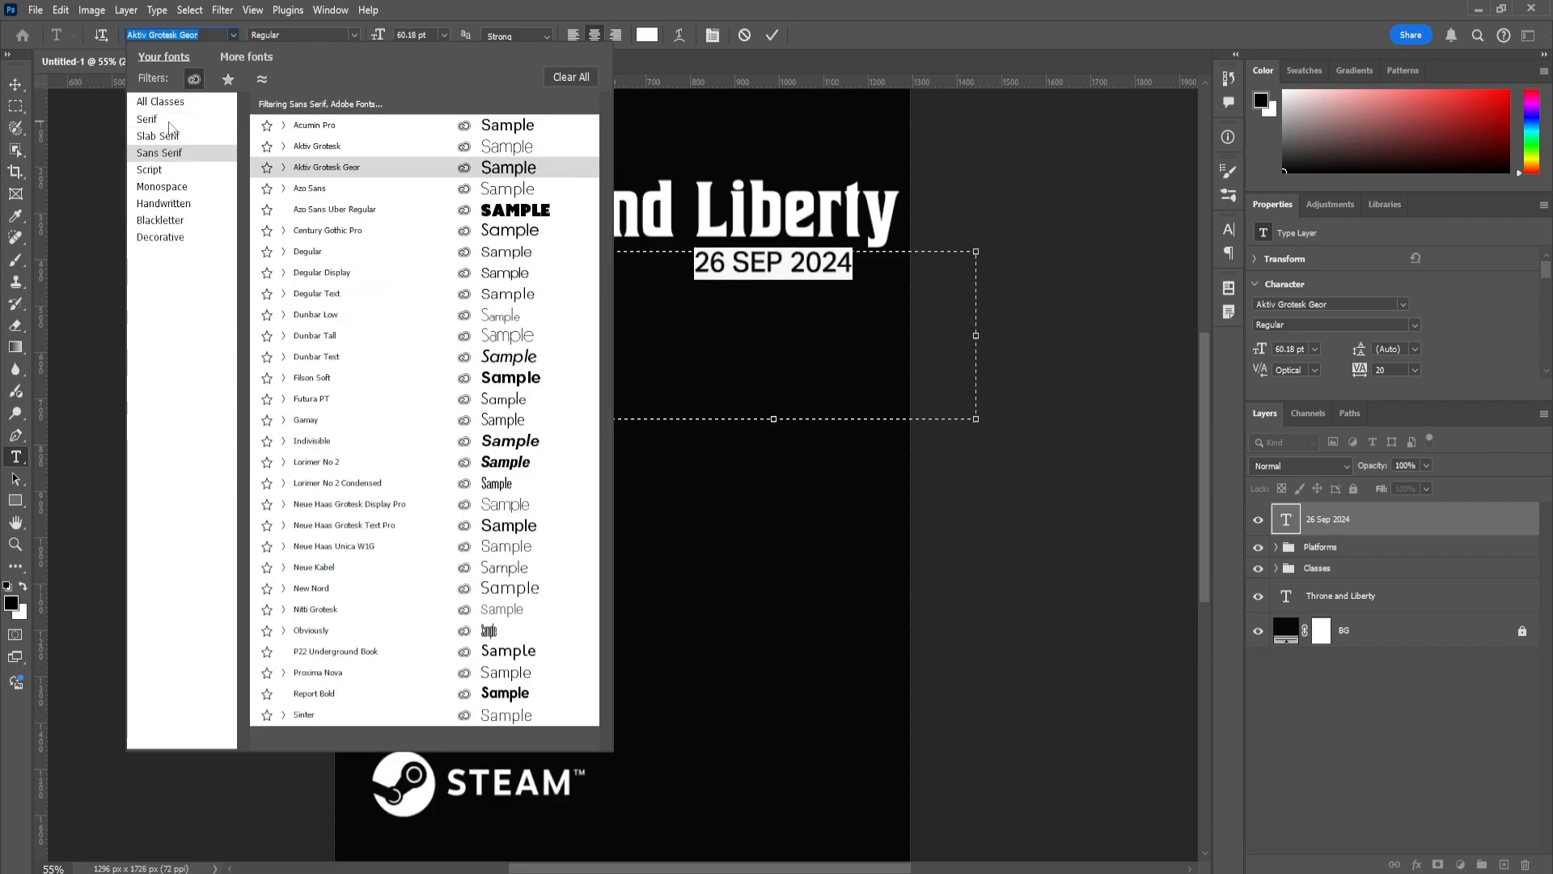
pyautogui.click(168, 121)
pyautogui.click(299, 167)
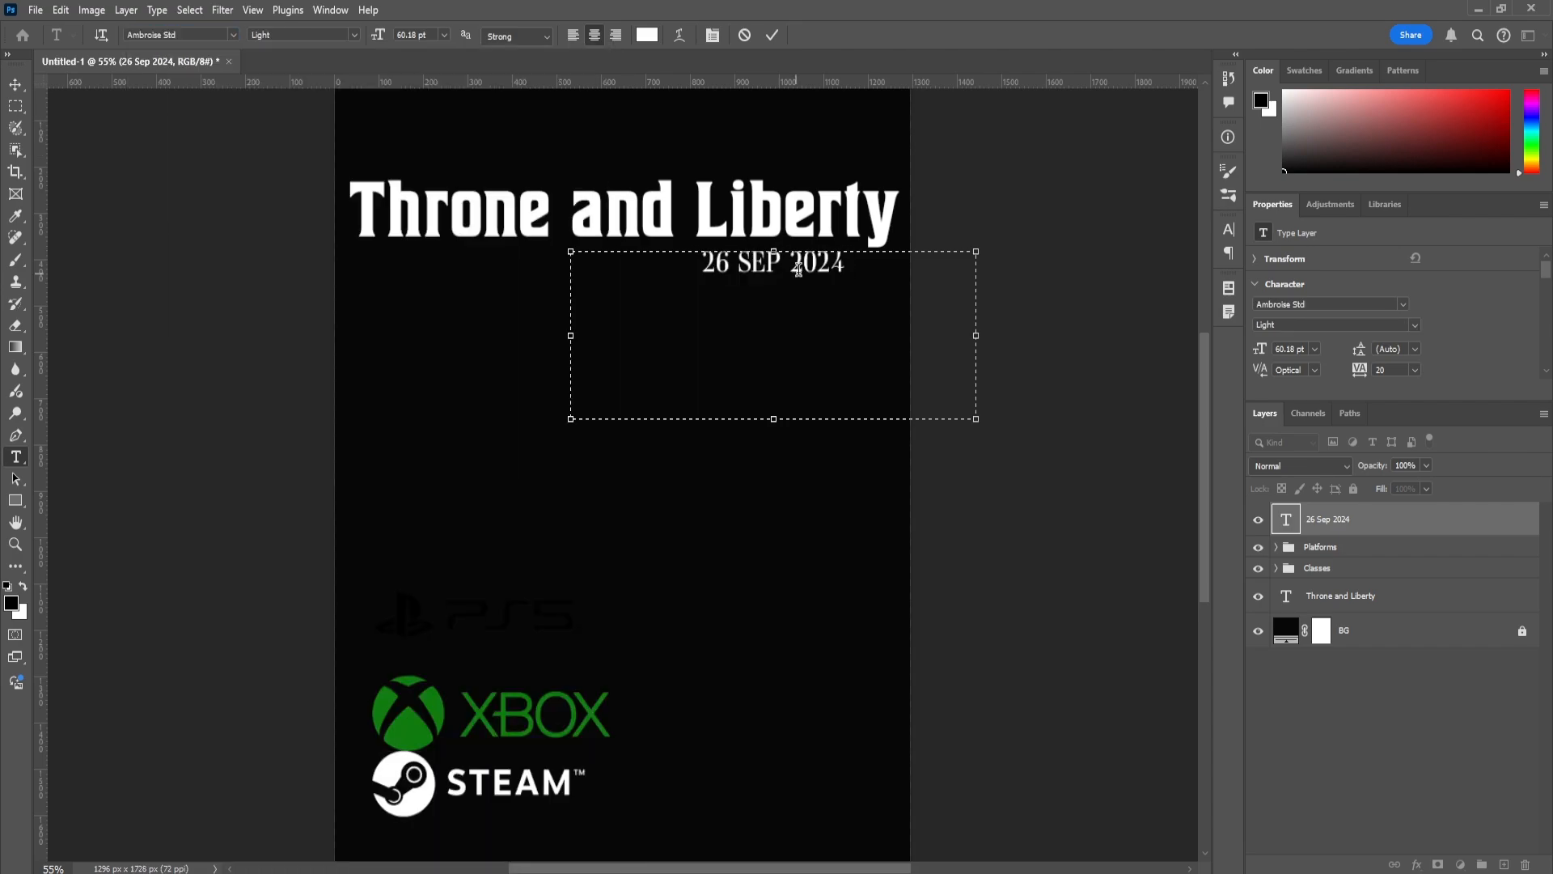
# Try the release date in the Sinter font with the Regular style
pyautogui.click(235, 36)
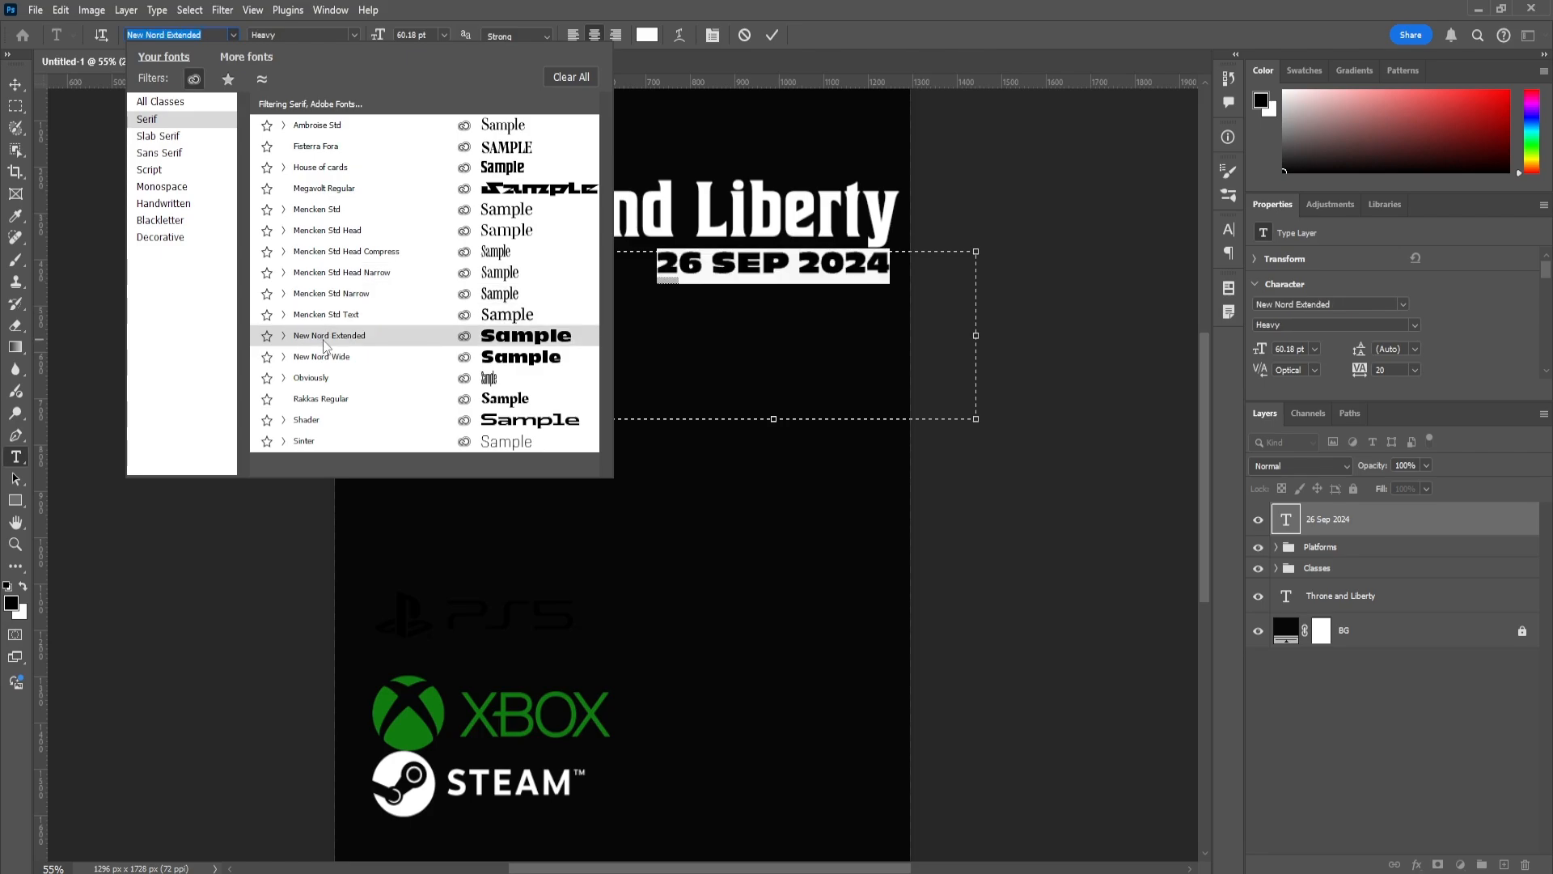
pyautogui.click(333, 439)
pyautogui.click(340, 35)
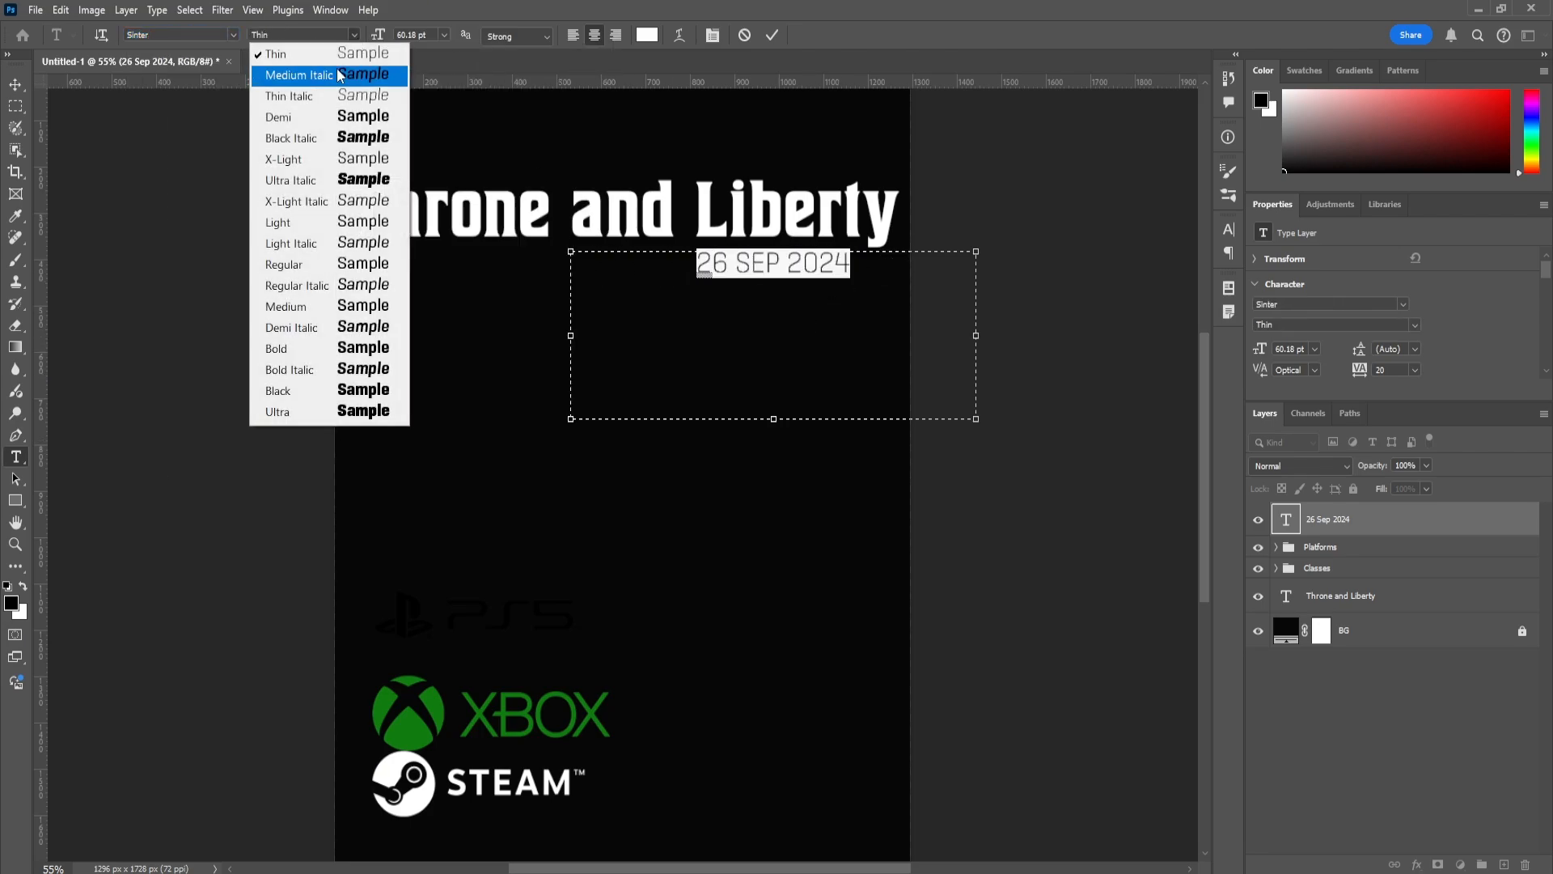
pyautogui.click(291, 265)
pyautogui.hotkey('ctrl', 'Return')
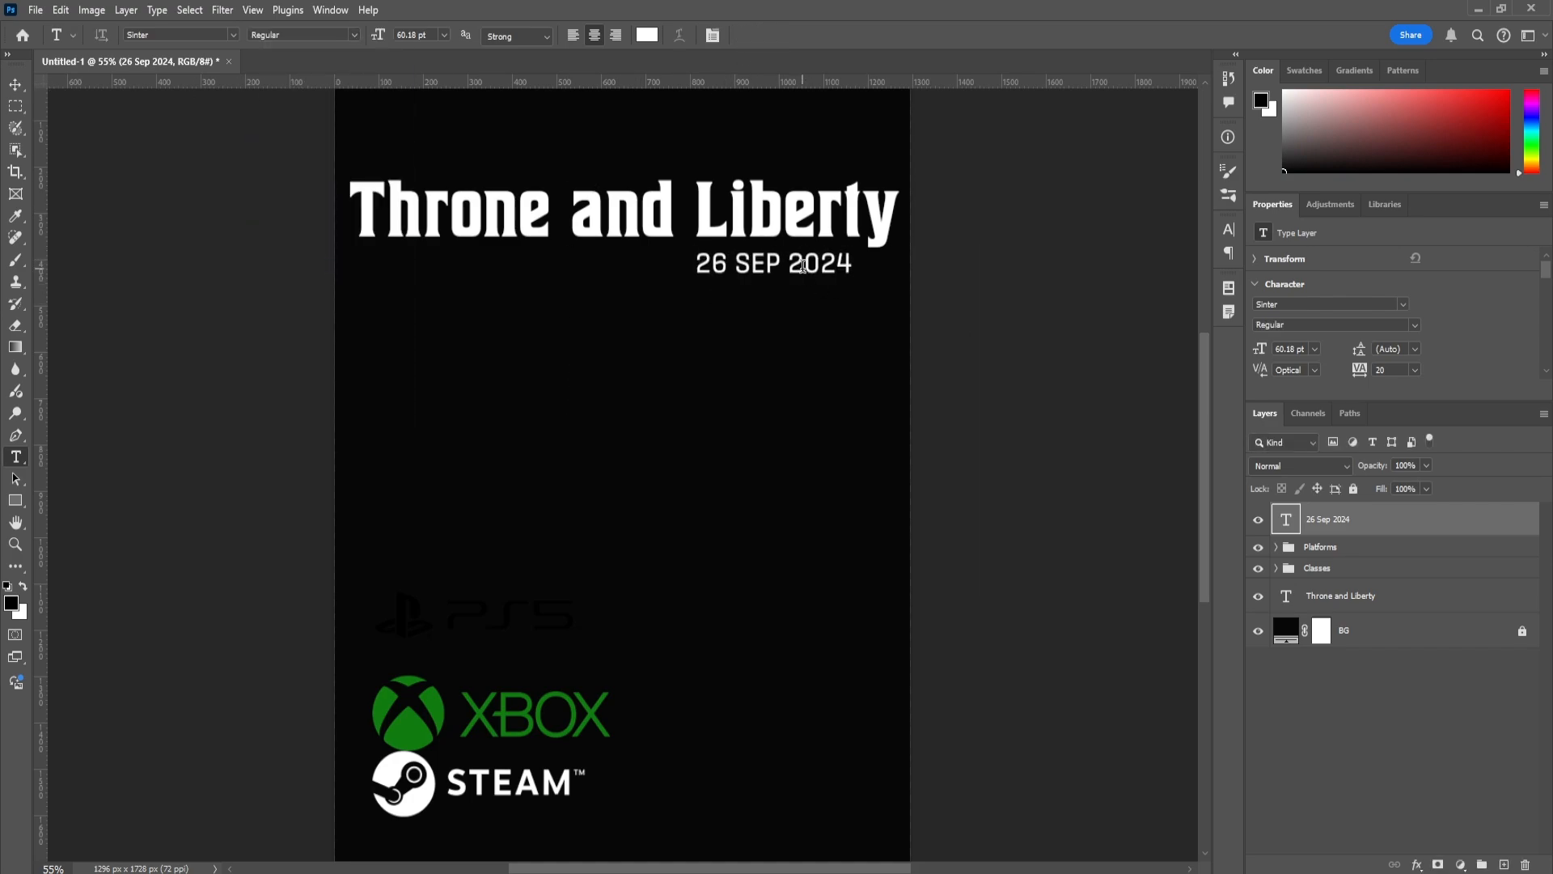
# Set the release date's font to House of cards Bold
pyautogui.tripleClick(803, 266)
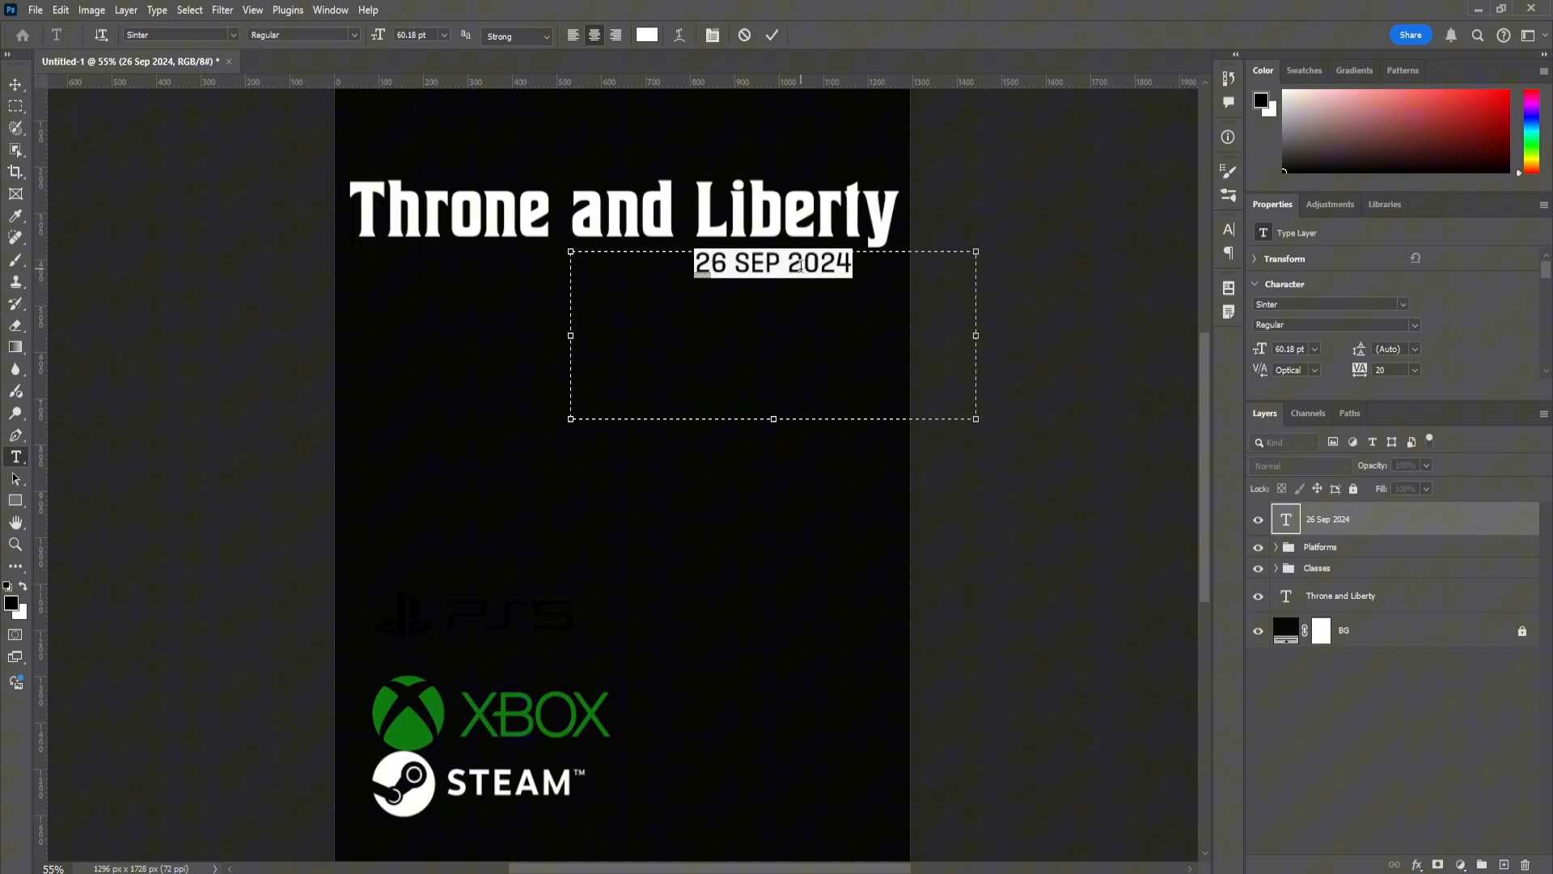
pyautogui.click(232, 35)
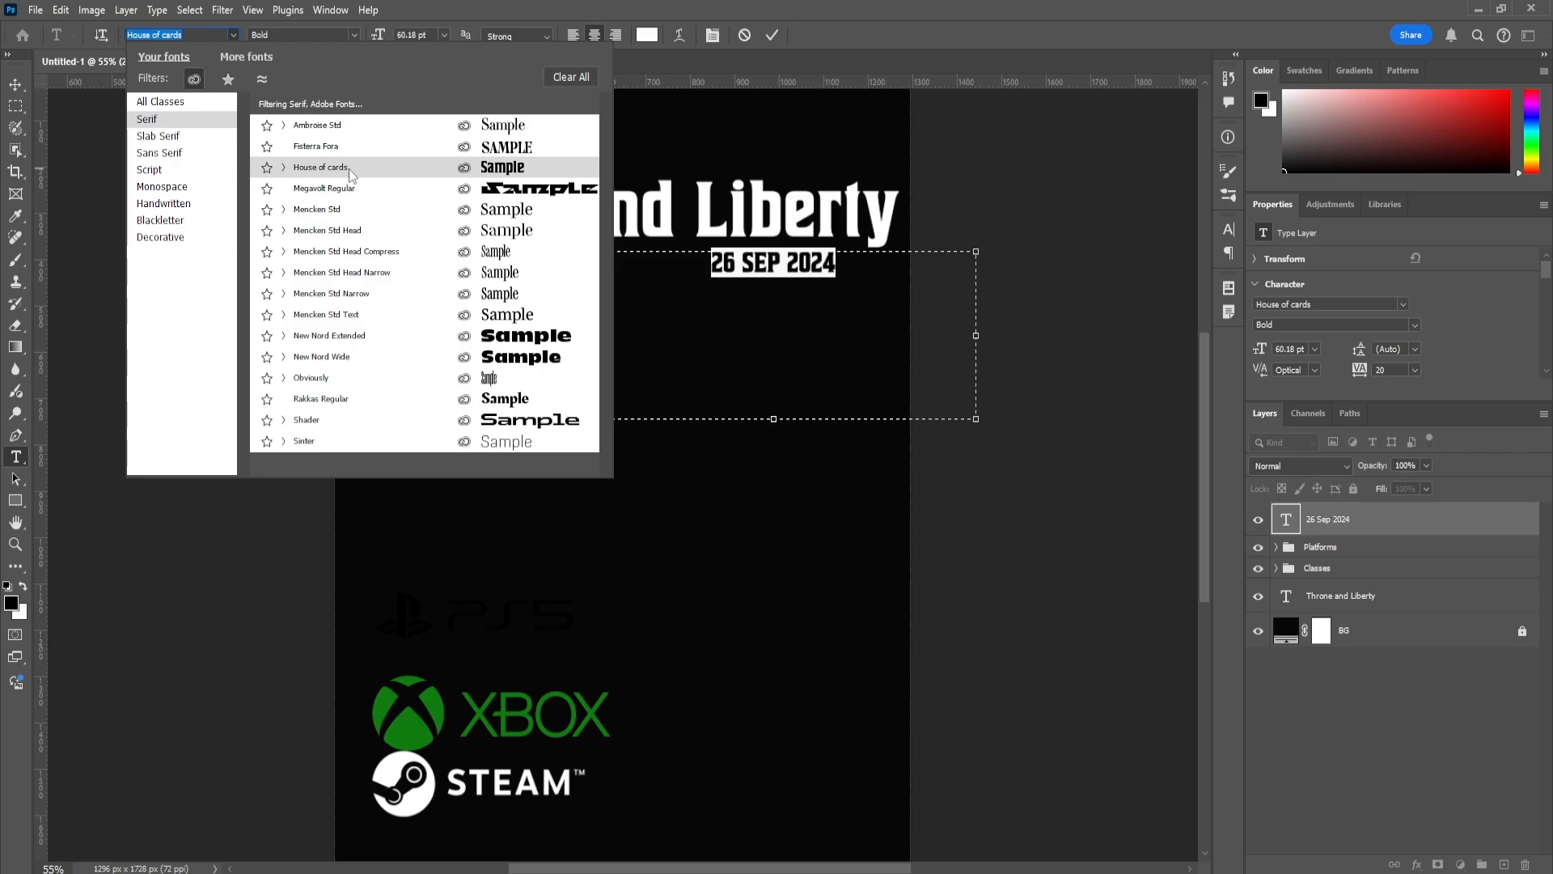
pyautogui.click(349, 166)
pyautogui.click(958, 373)
# Set the release date's tracking to 50 and narrow its text box from both sides to fit the text
pyautogui.click(742, 267)
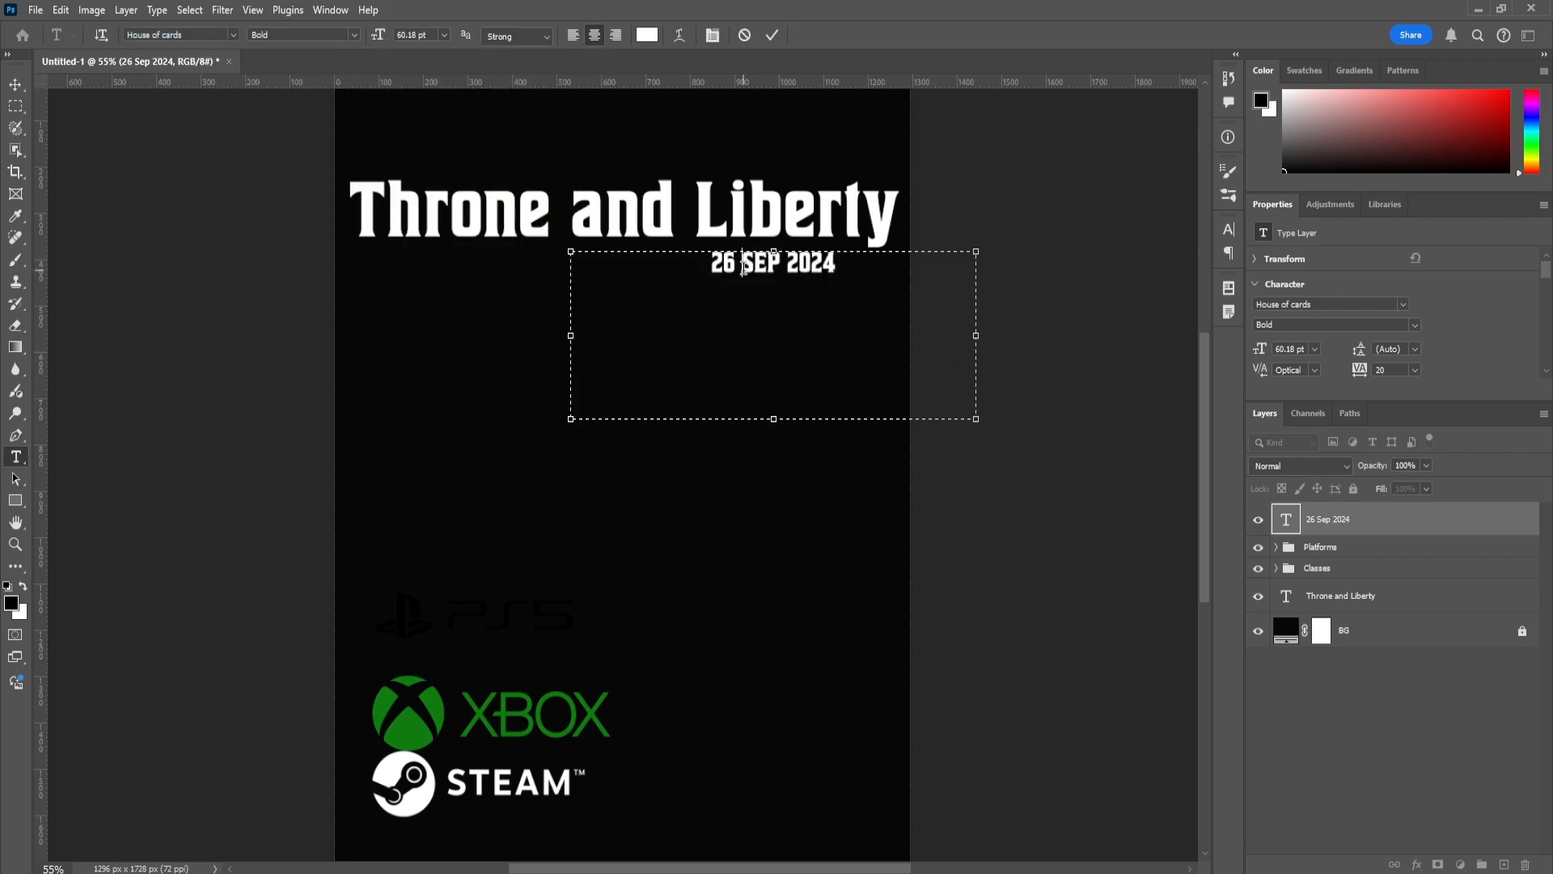
pyautogui.hotkey('ctrl', 'a')
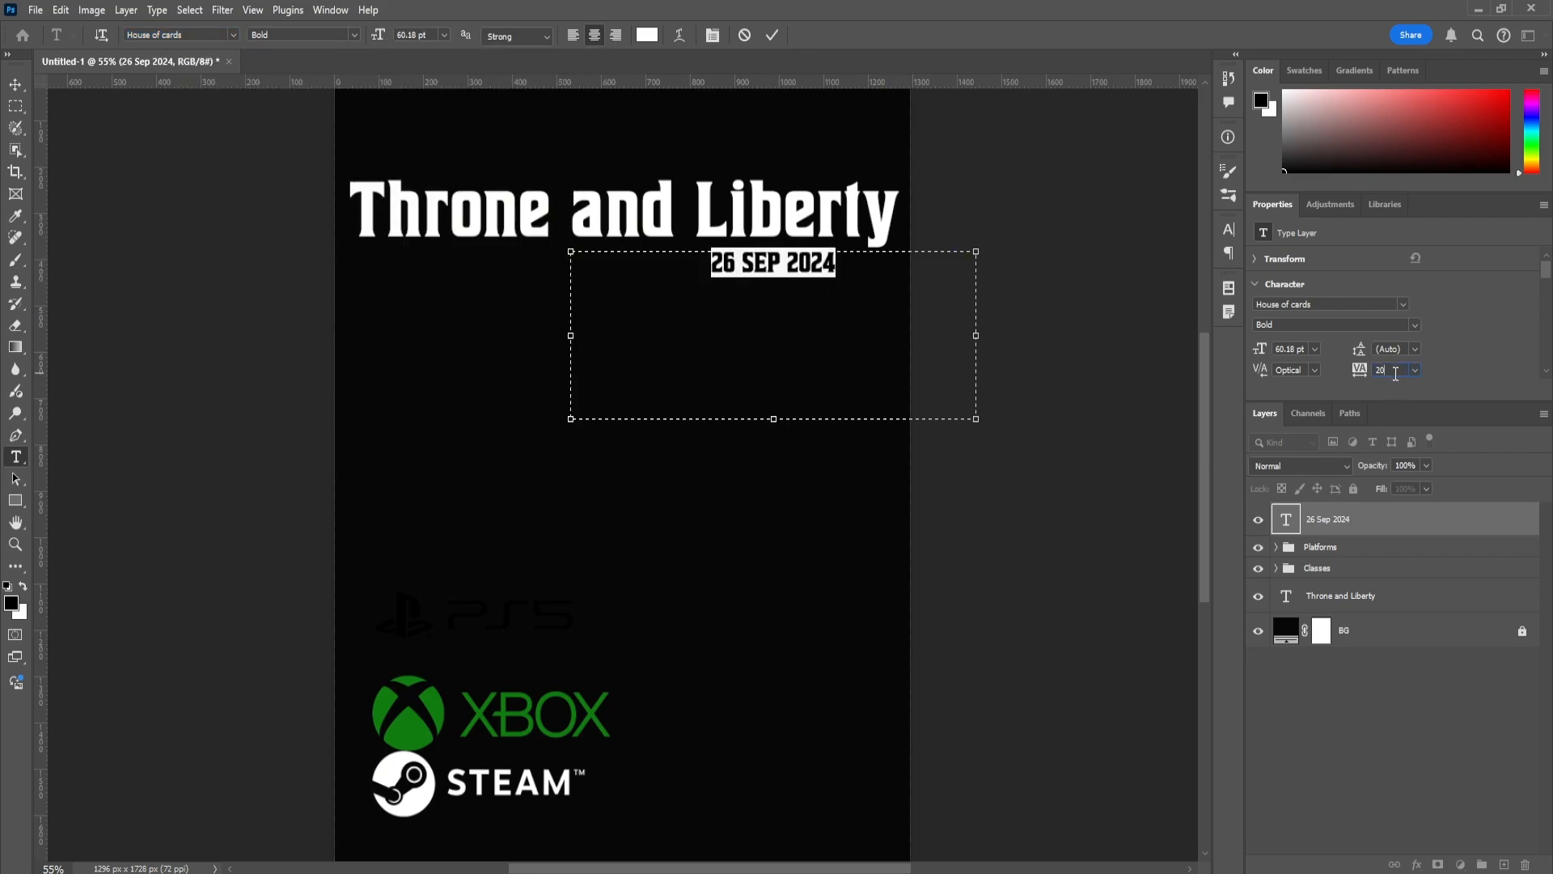
pyautogui.click(1395, 370)
pyautogui.write('50')
pyautogui.click(897, 336)
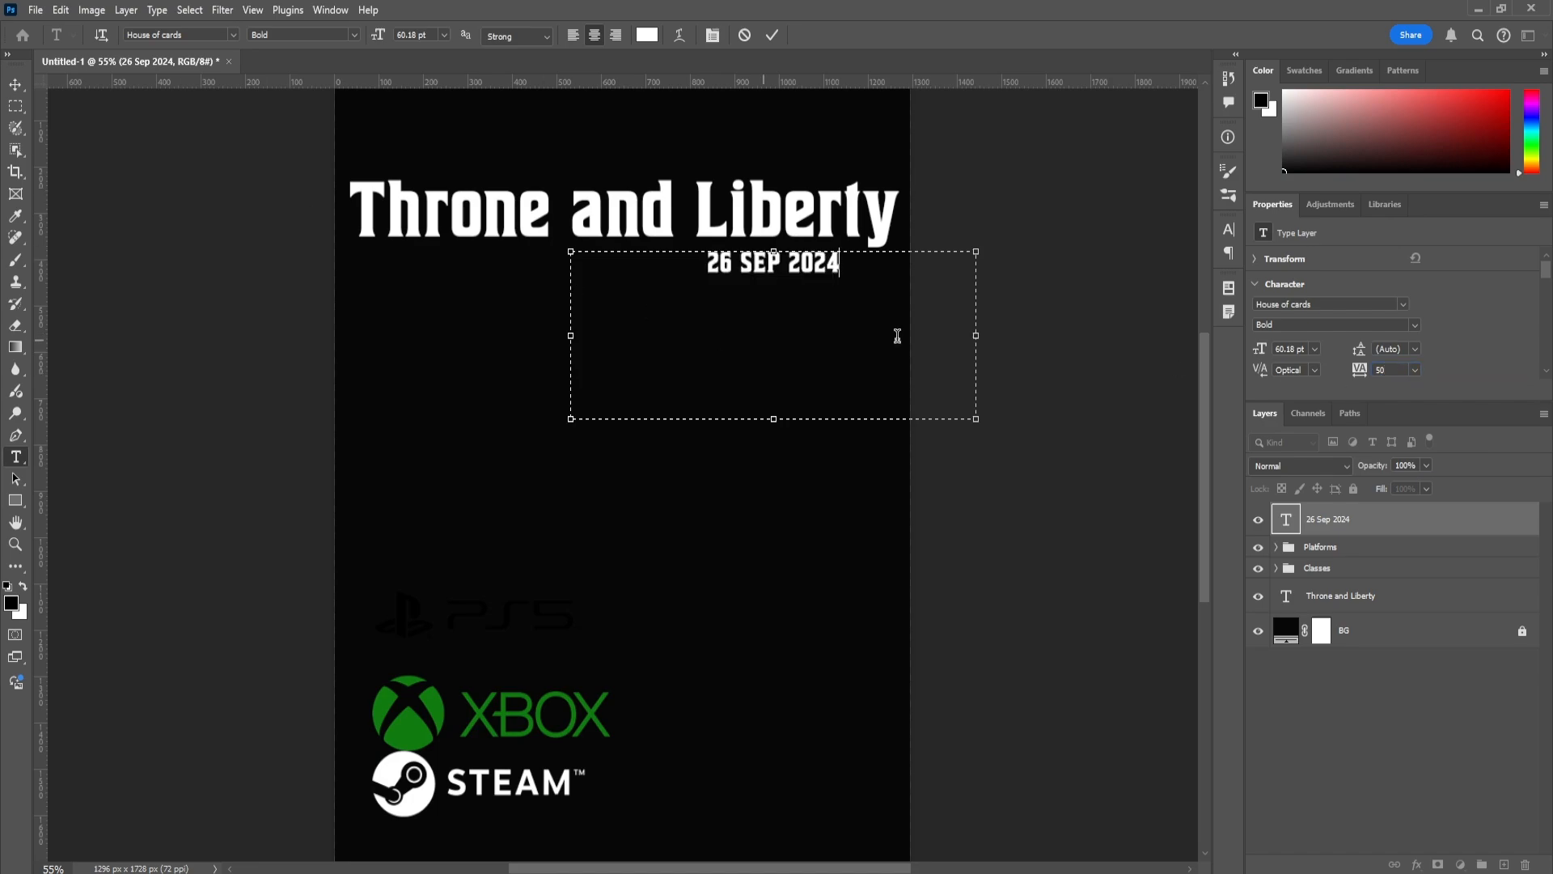
pyautogui.moveTo(976, 333); pyautogui.dragTo(864, 335)
pyautogui.moveTo(570, 335); pyautogui.dragTo(691, 323)
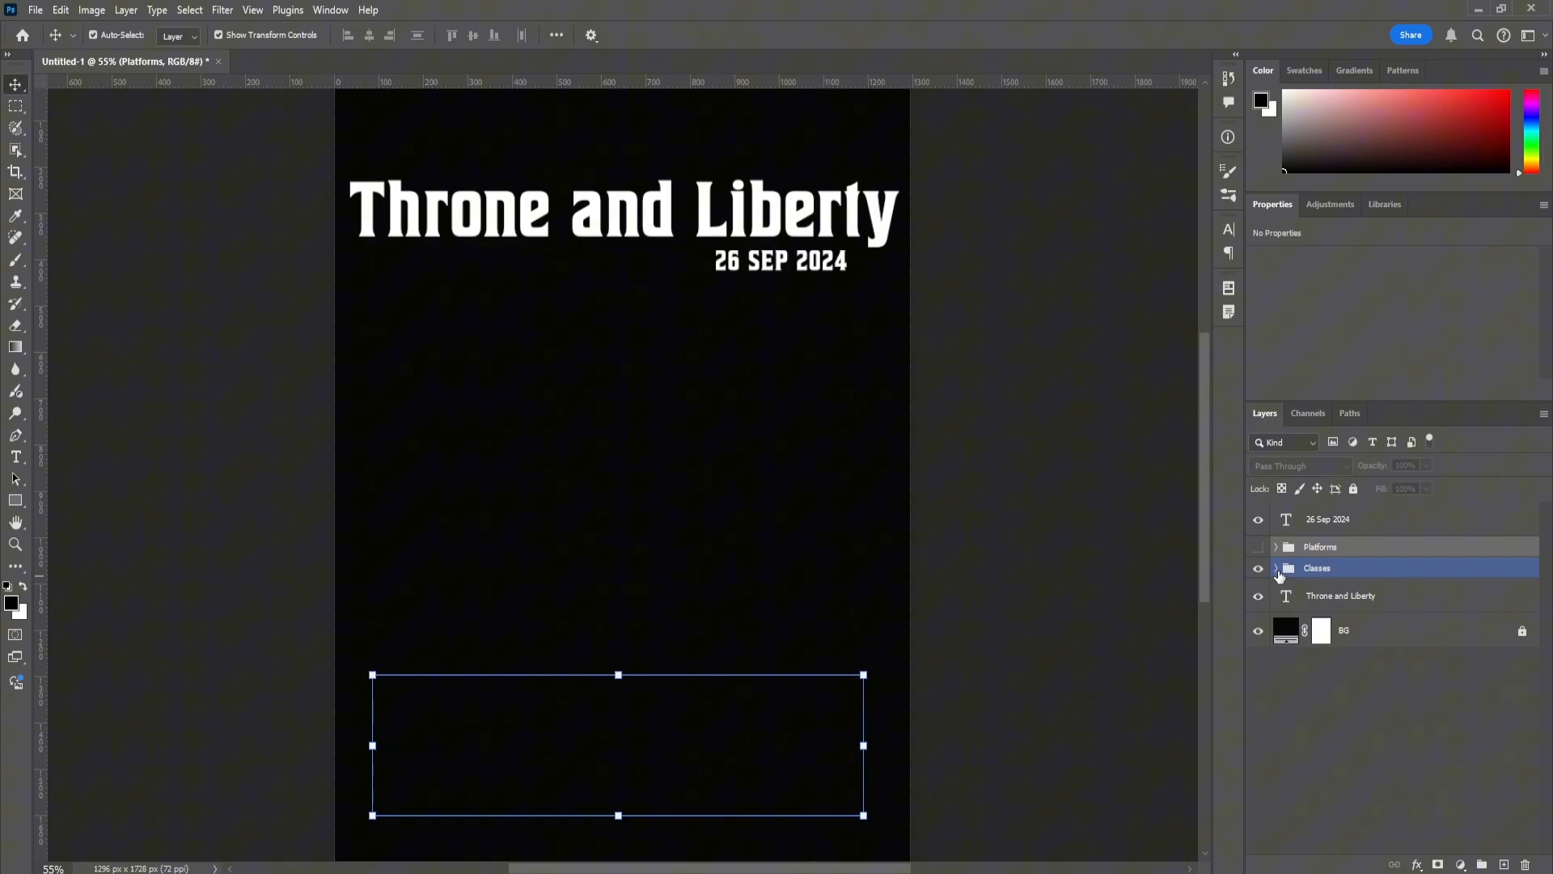
# Expand the Classes group and show its Wand&Tomb layer
pyautogui.click(1277, 568)
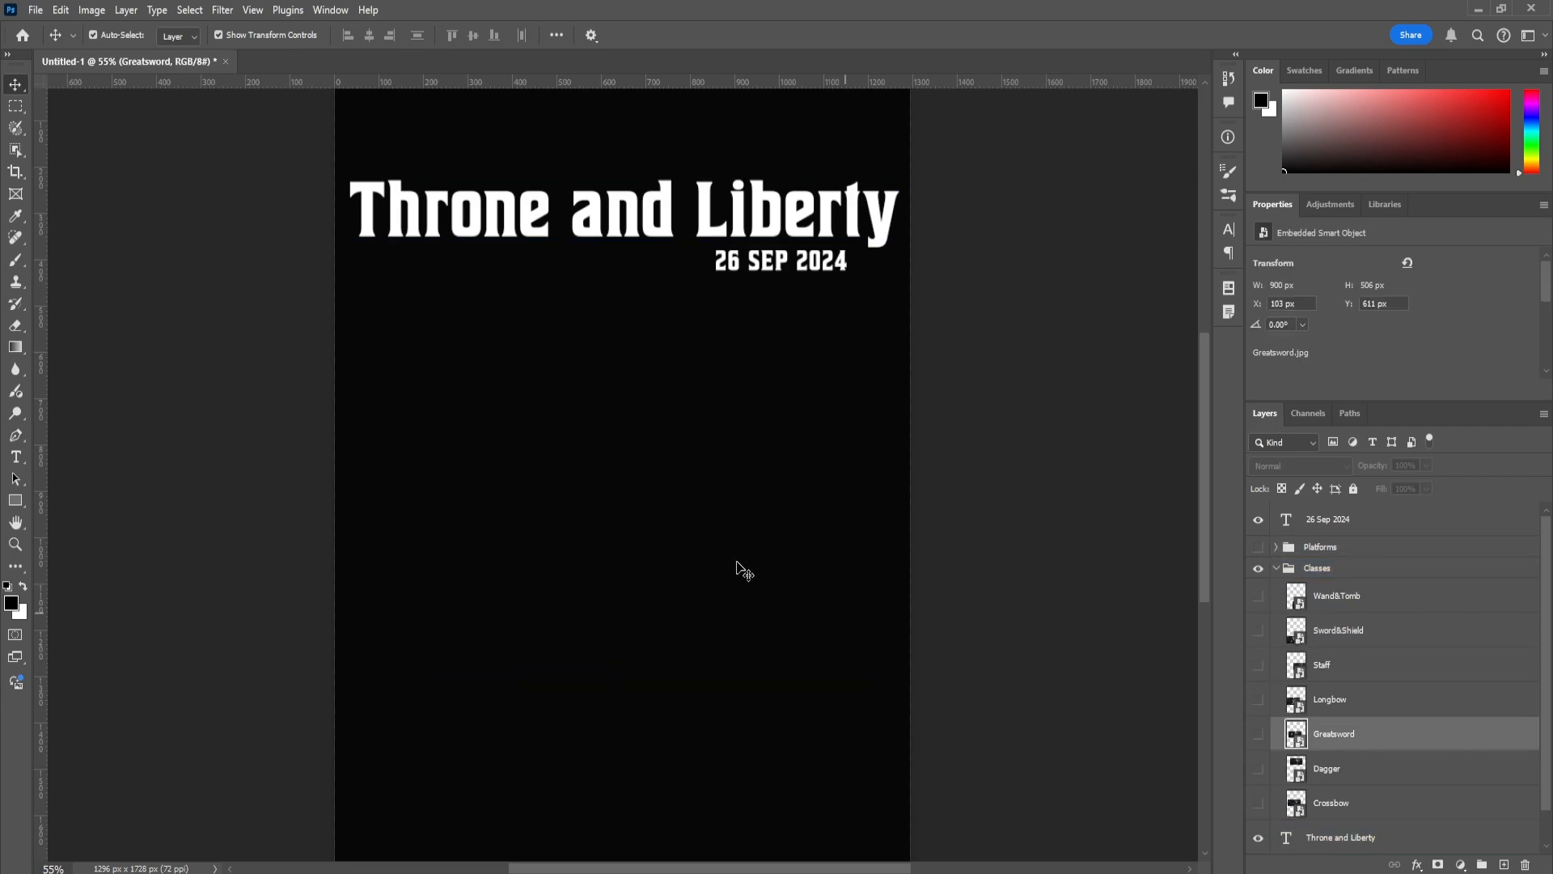
pyautogui.click(1258, 602)
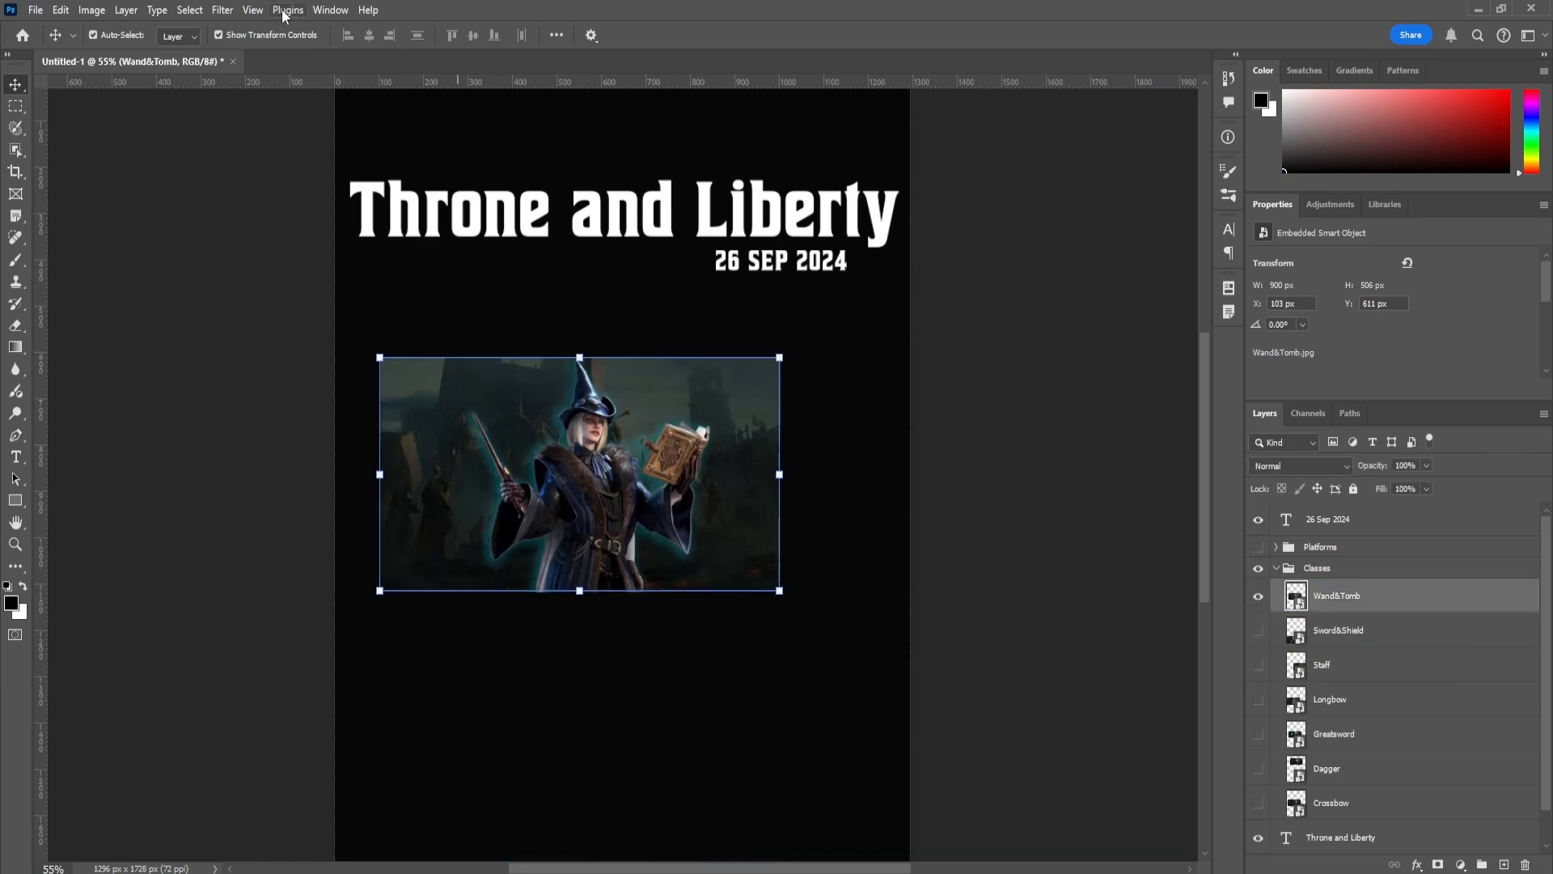
# Try selecting the character in the Wand&Tomb image with Select Subject, and undo the selection
pyautogui.click(189, 10)
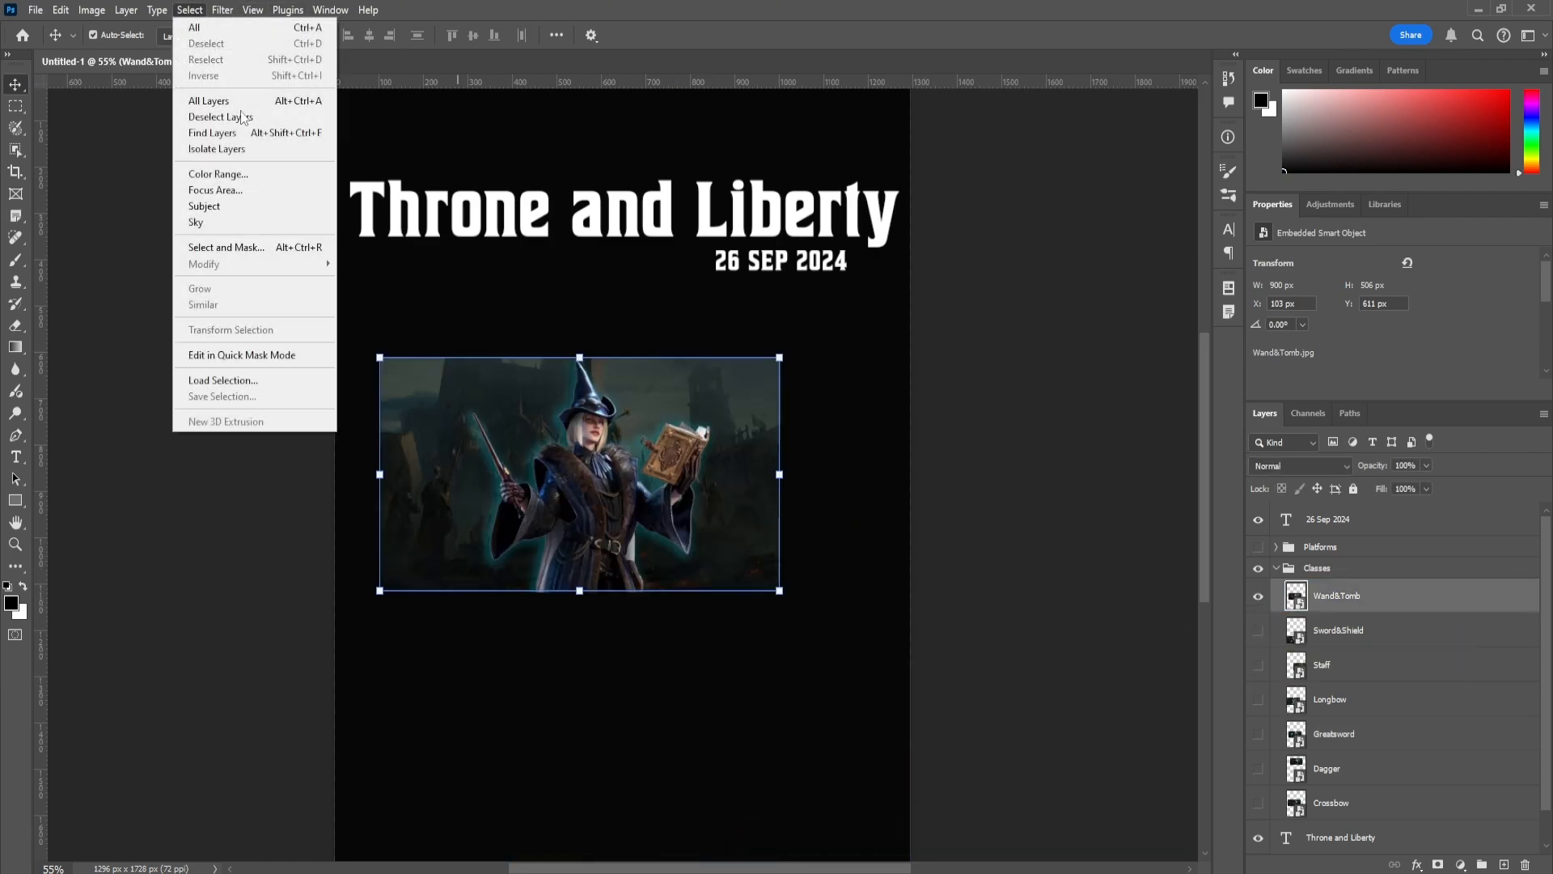
pyautogui.click(232, 209)
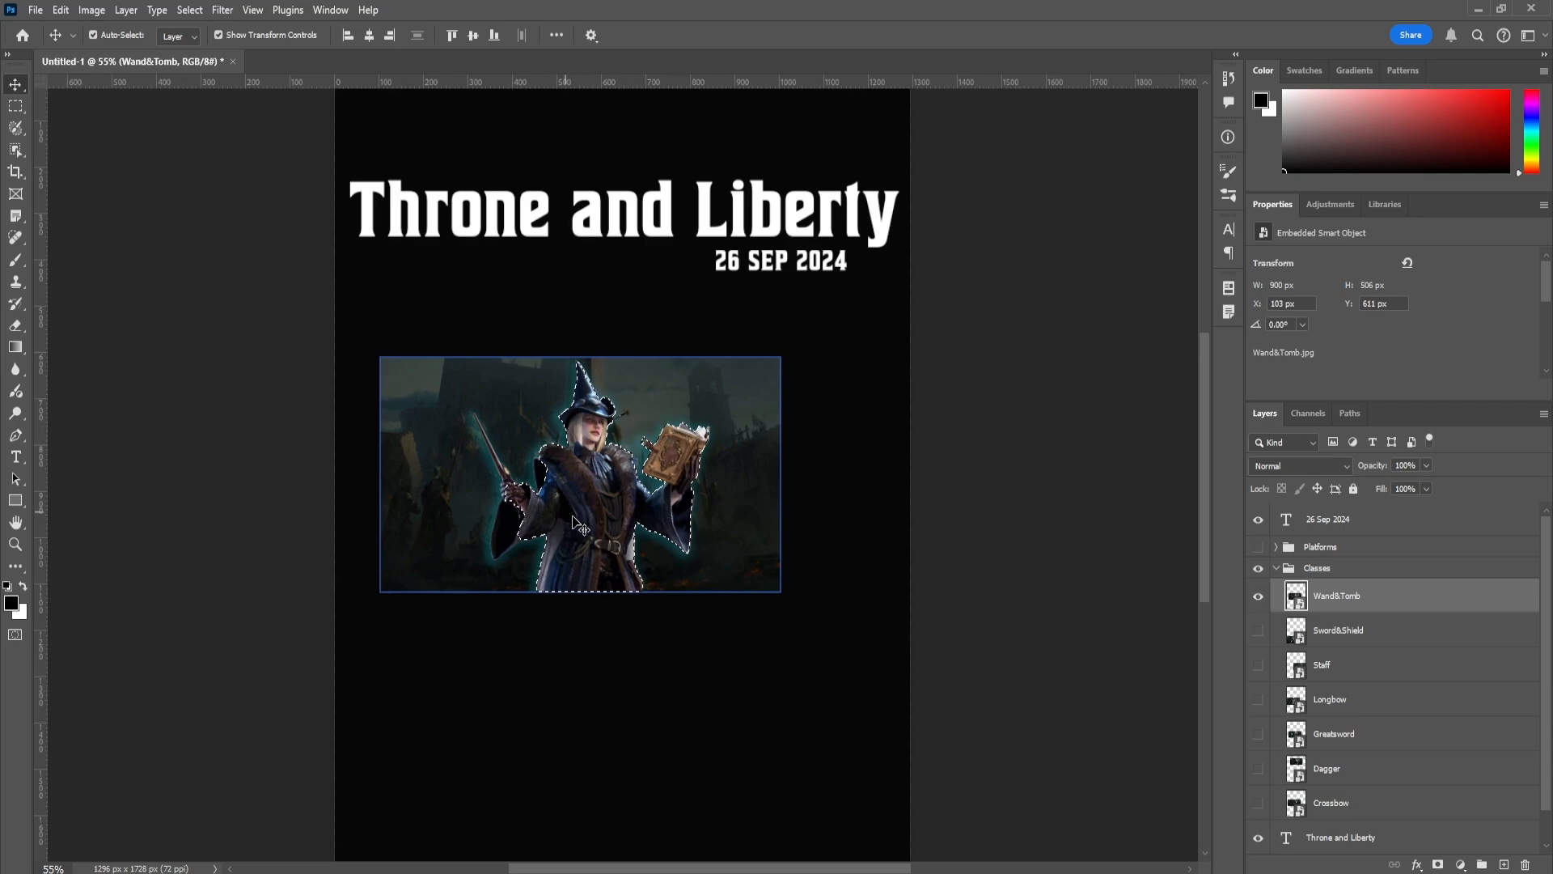
pyautogui.hotkey('ctrl', 'z')
# Mask the Wand&Tomb character using Select and Mask with detailed cloud subject selection, smooth 19 and contrast 23%, and move it up and left
pyautogui.click(189, 9)
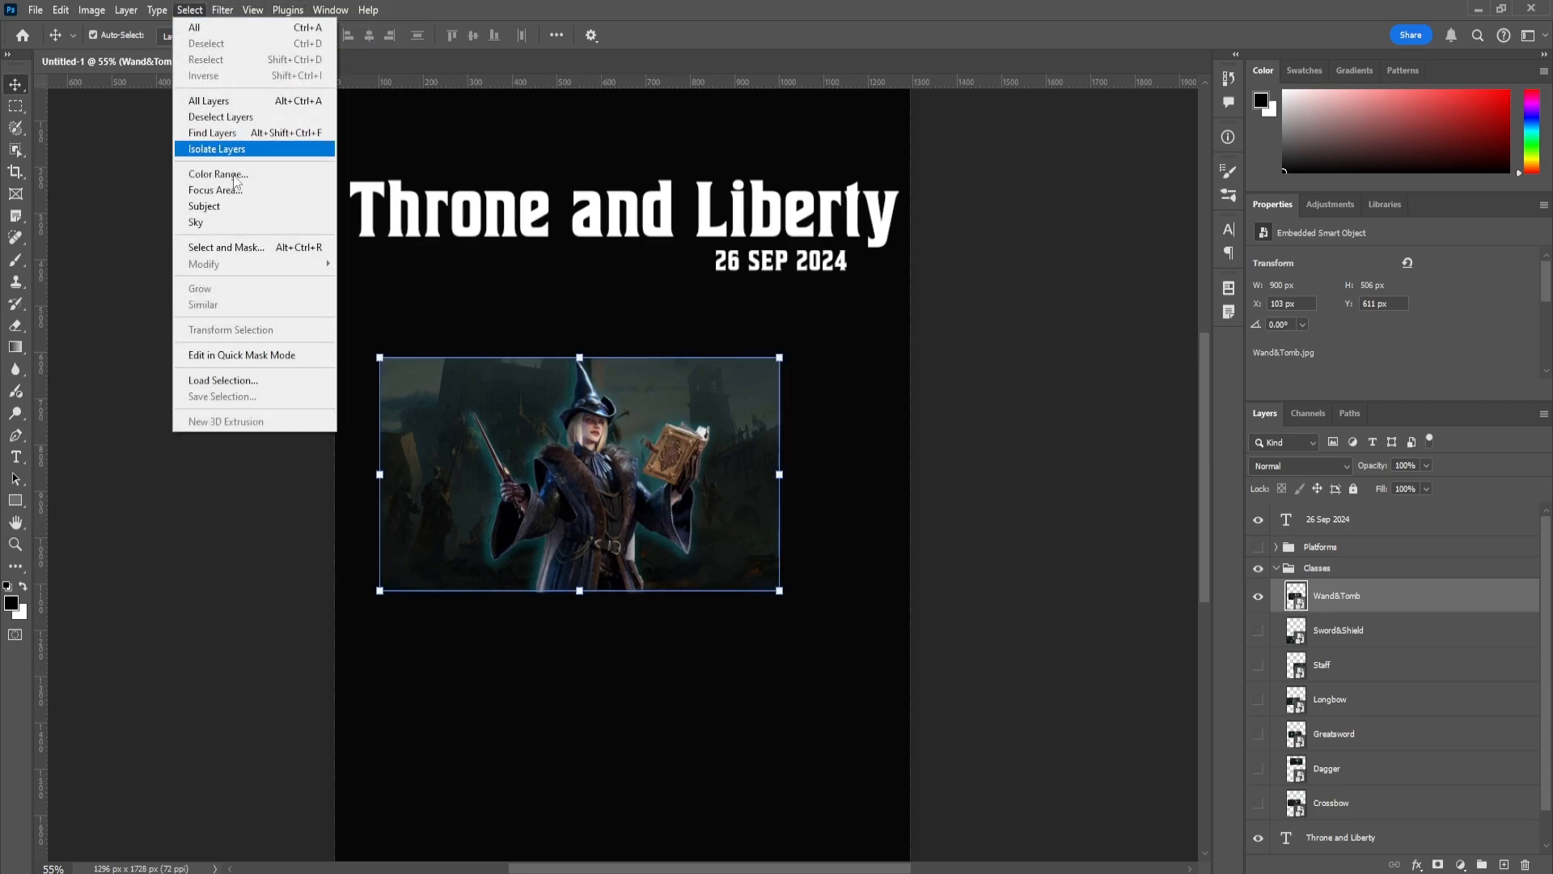
pyautogui.click(239, 247)
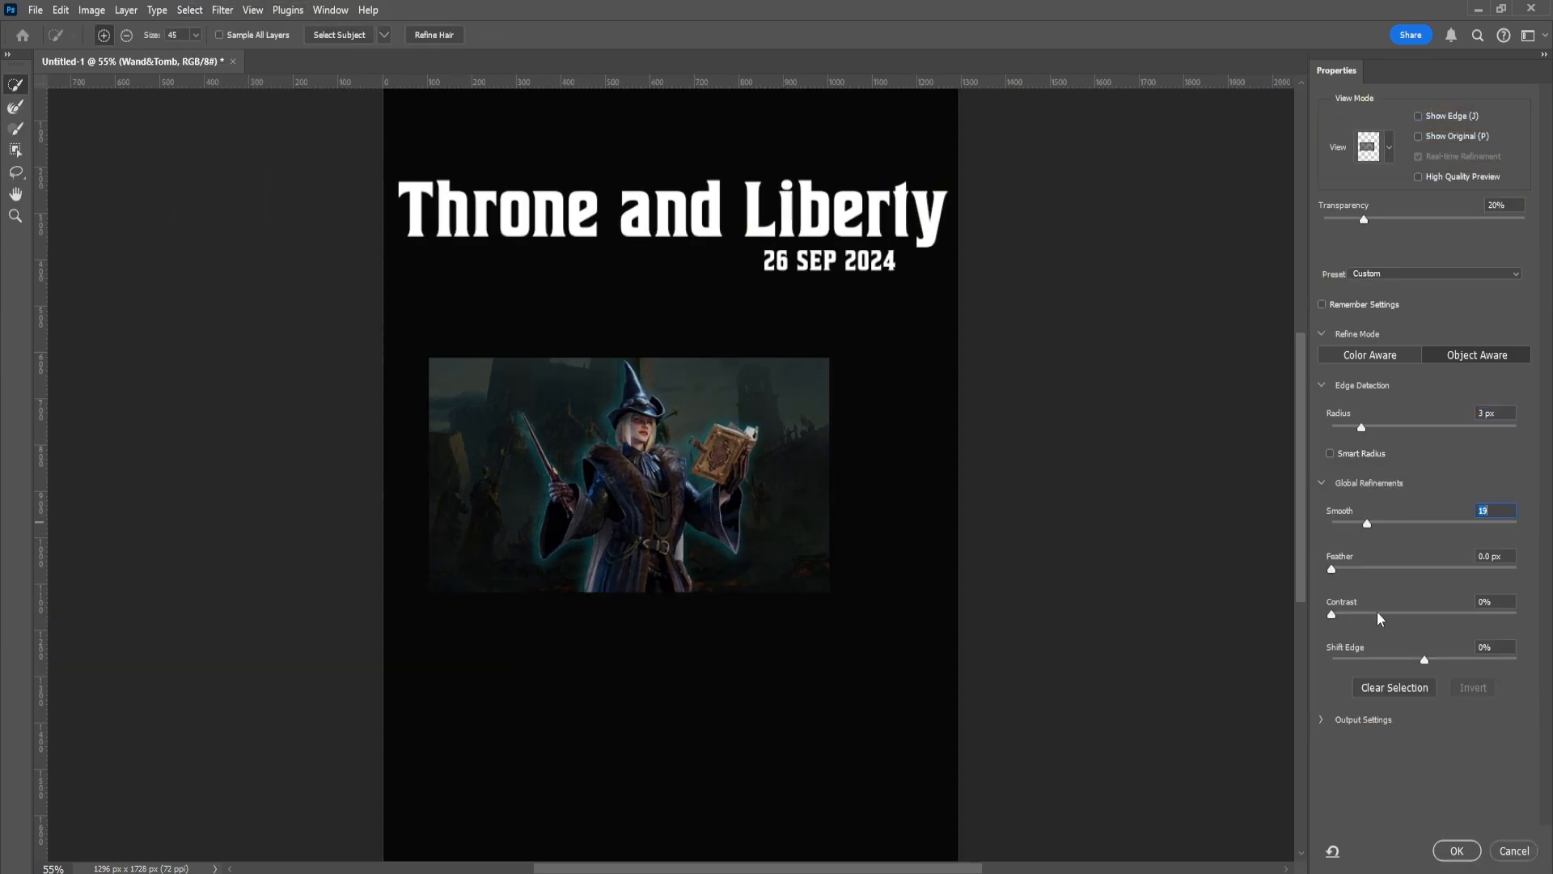
pyautogui.click(1374, 614)
pyautogui.click(387, 36)
pyautogui.click(406, 72)
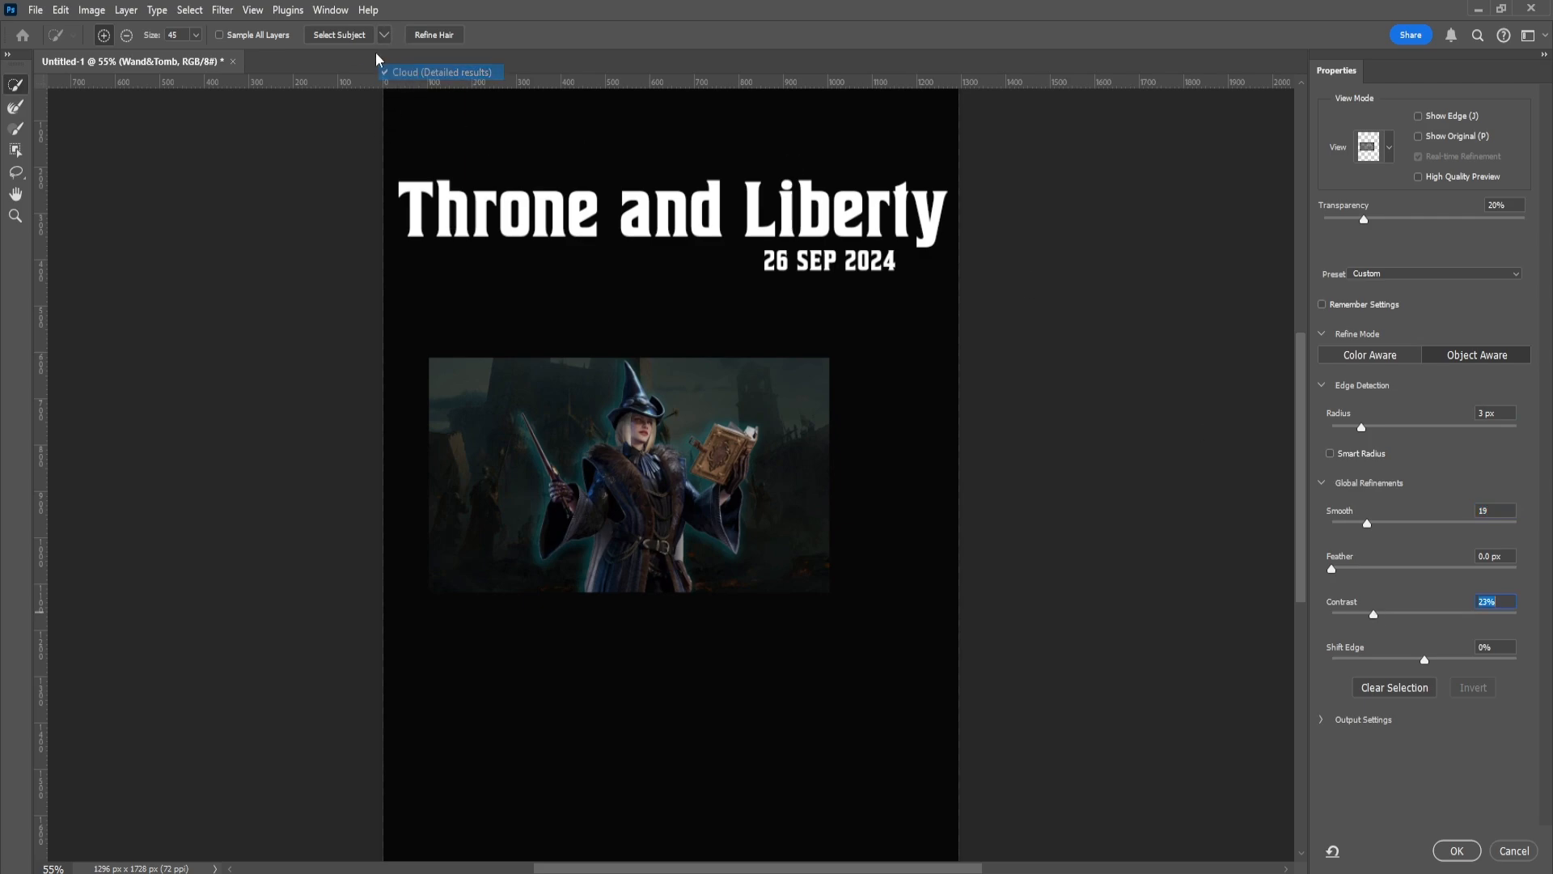
pyautogui.click(343, 35)
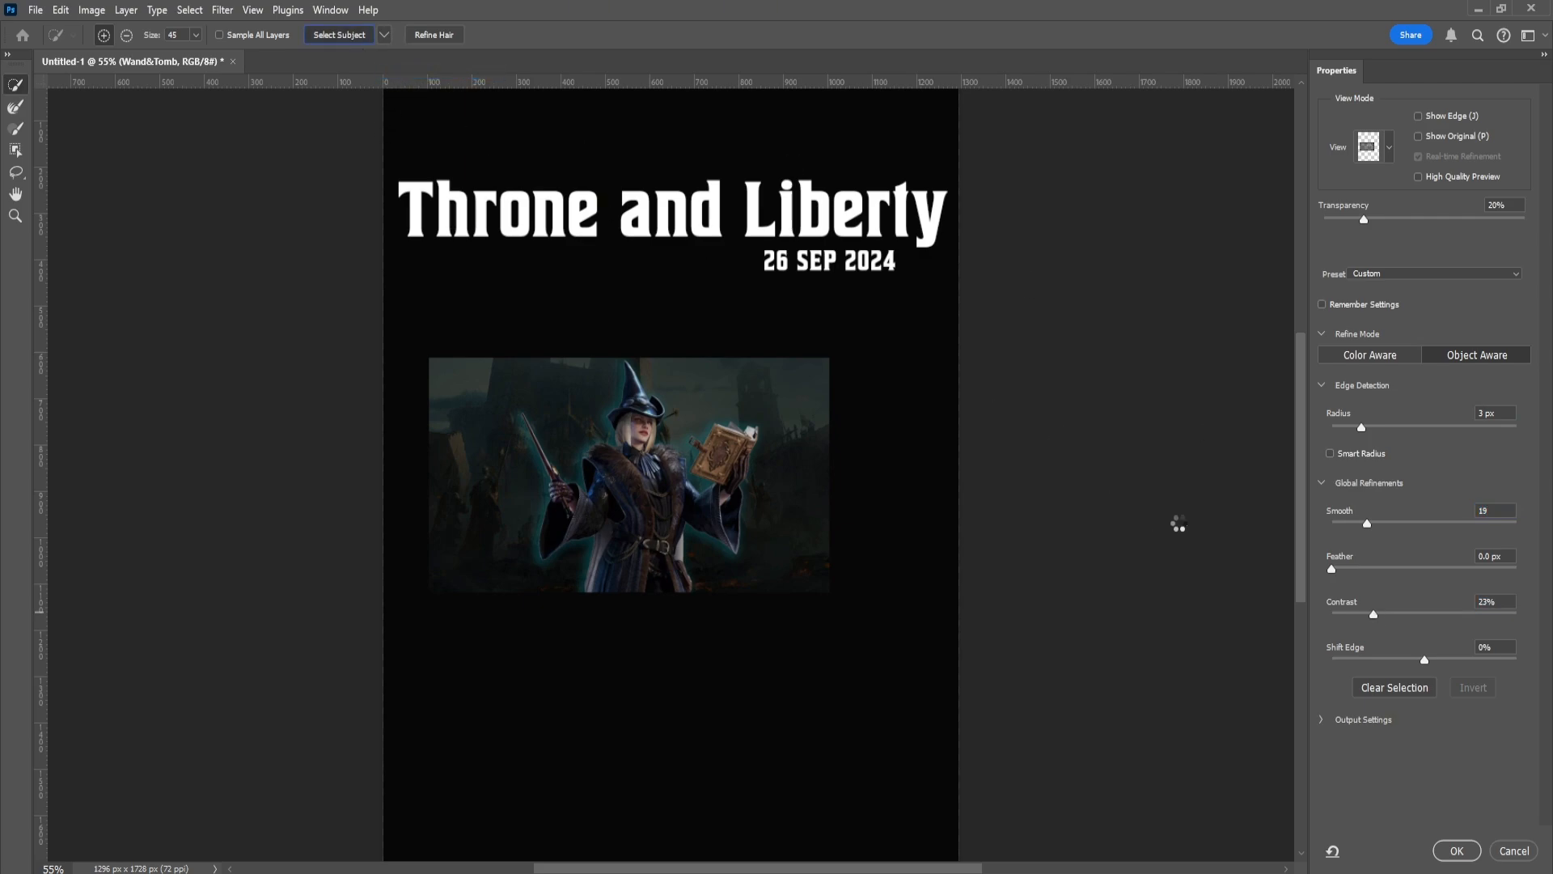
pyautogui.click(1460, 847)
pyautogui.moveTo(637, 514); pyautogui.dragTo(553, 470)
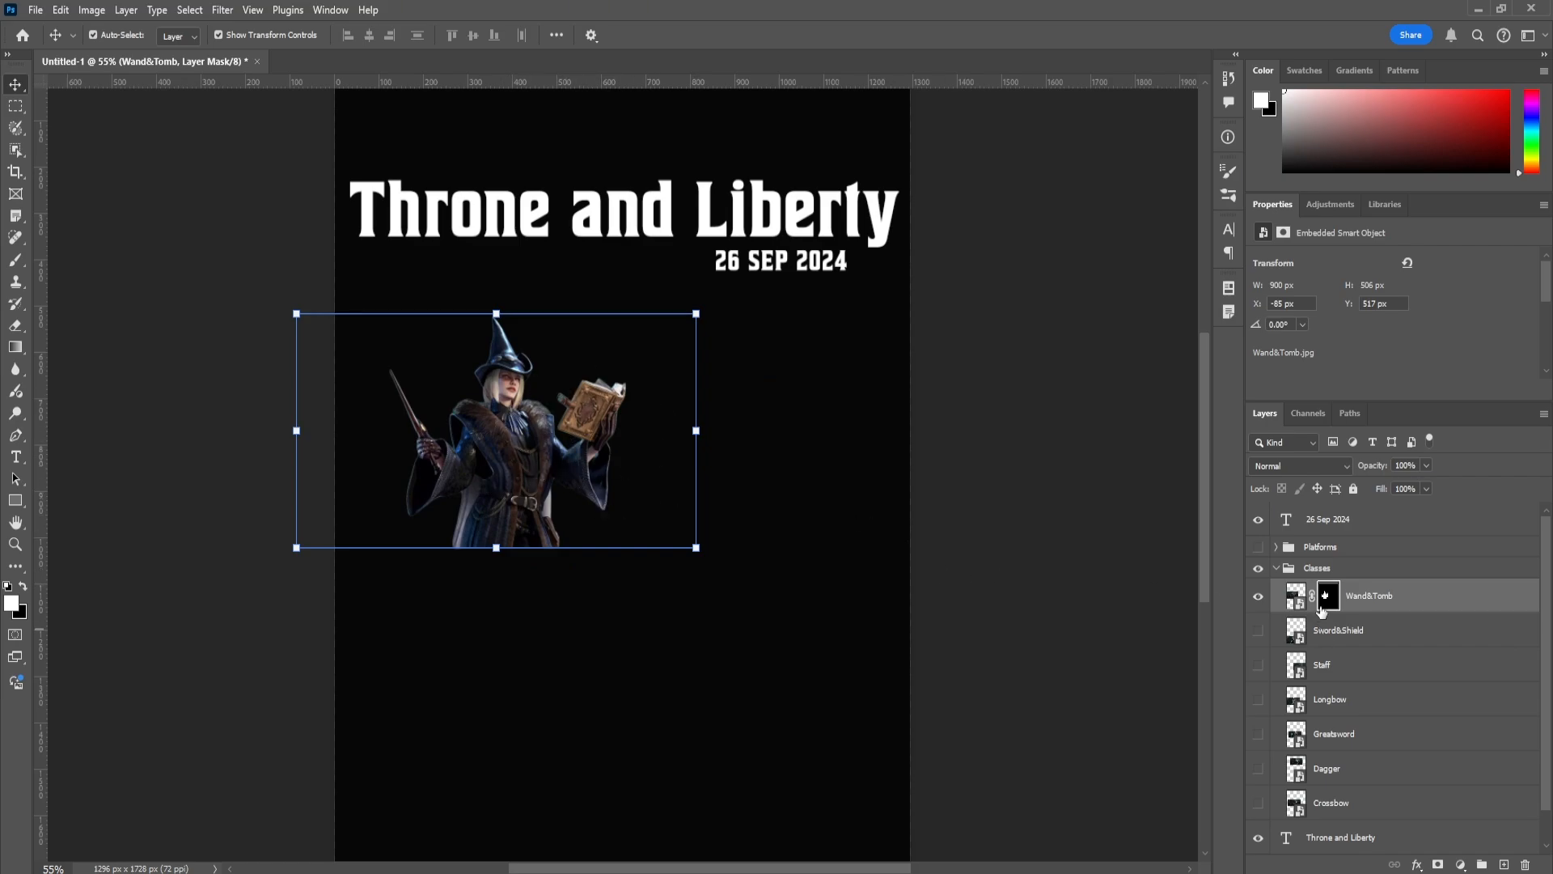
# Add a Threshold adjustment layer above Wand&Tomb and clip it to that layer
pyautogui.click(1460, 864)
pyautogui.click(1448, 838)
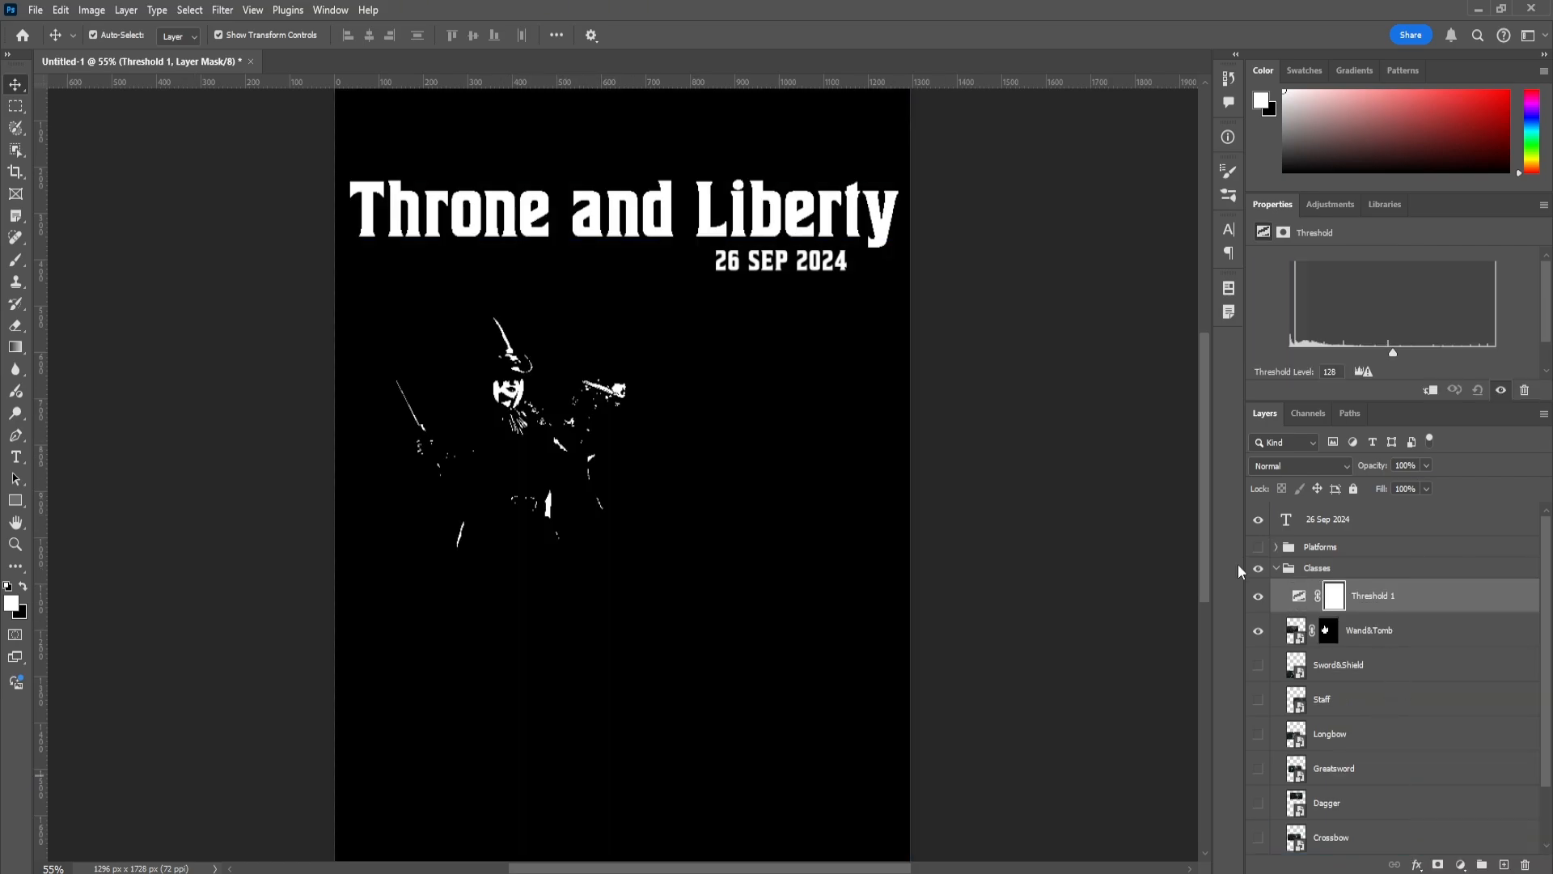
pyautogui.rightClick(1435, 605)
pyautogui.click(1444, 578)
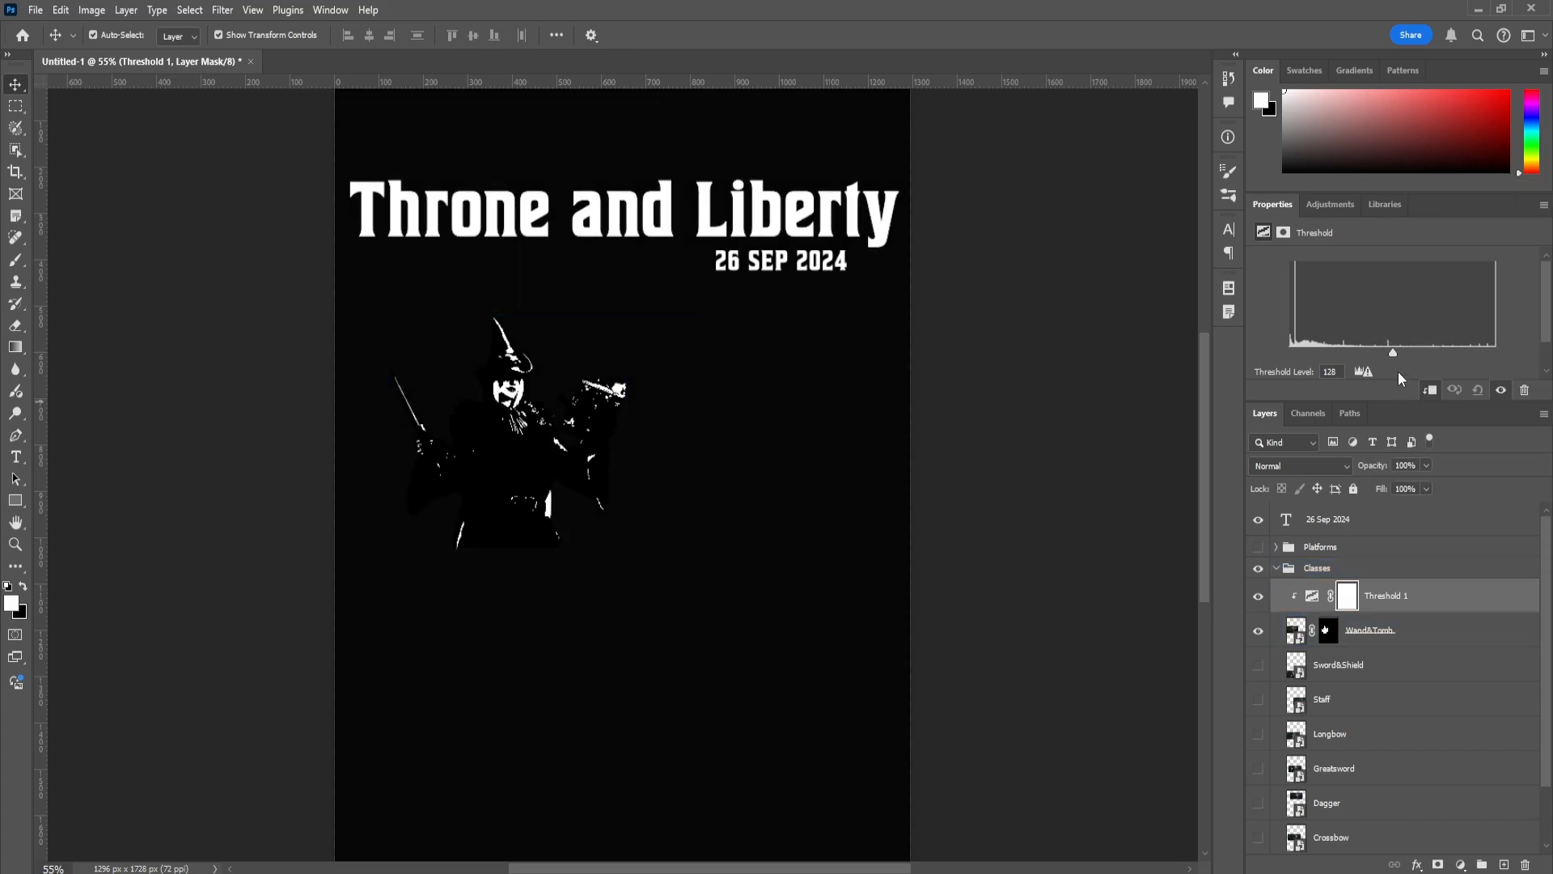
# Set the threshold level to 66 and apply an Add Noise filter of 11.59% with uniform distribution to Wand&Tomb
pyautogui.moveTo(1393, 353); pyautogui.dragTo(1343, 357)
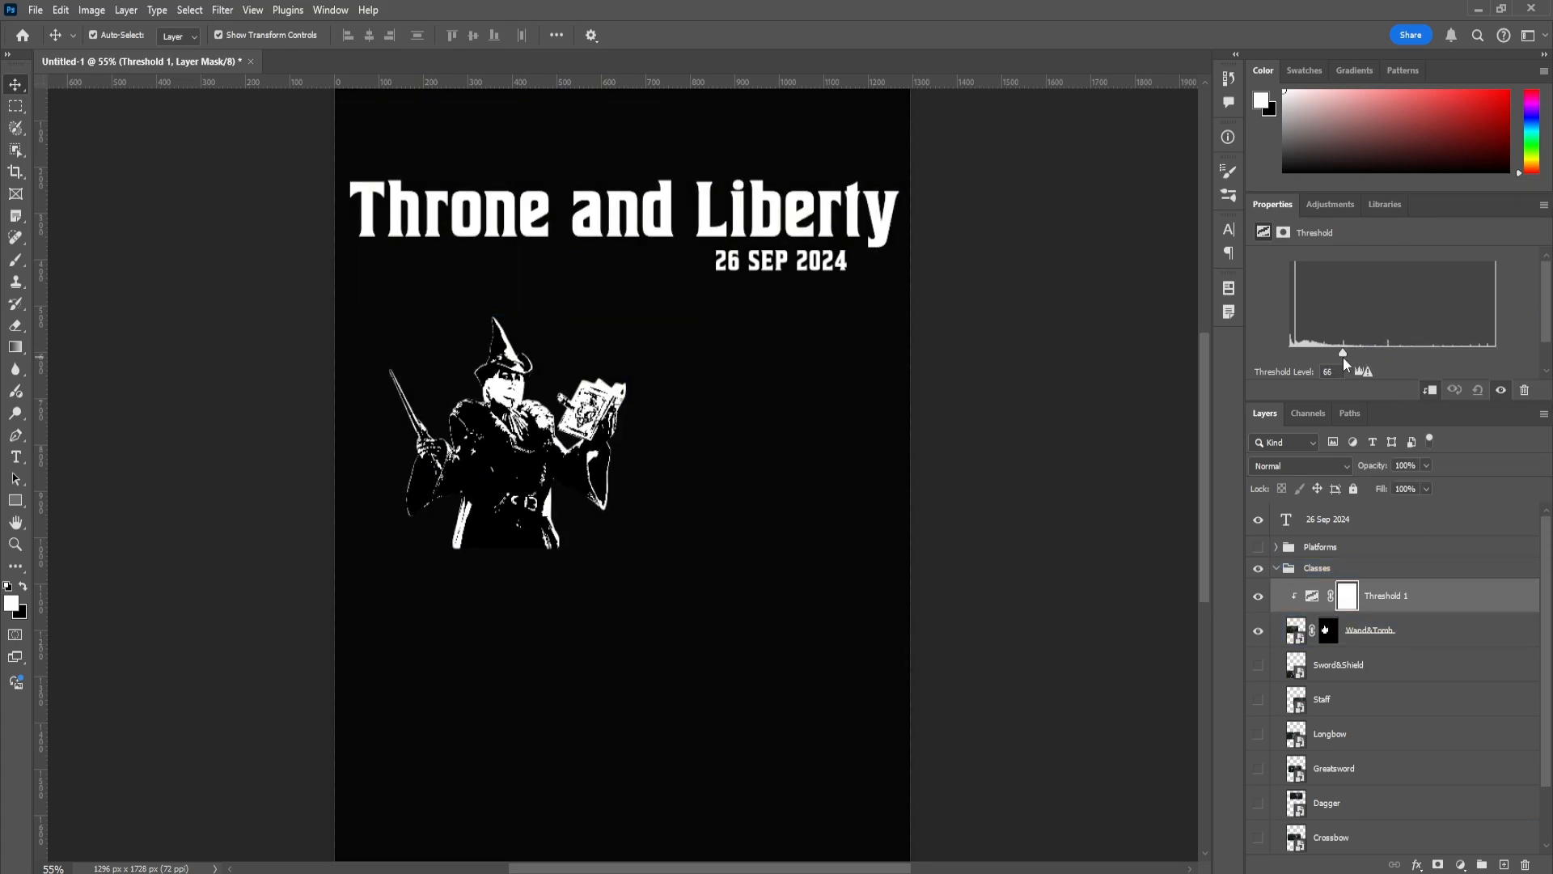
pyautogui.click(1369, 629)
pyautogui.click(223, 9)
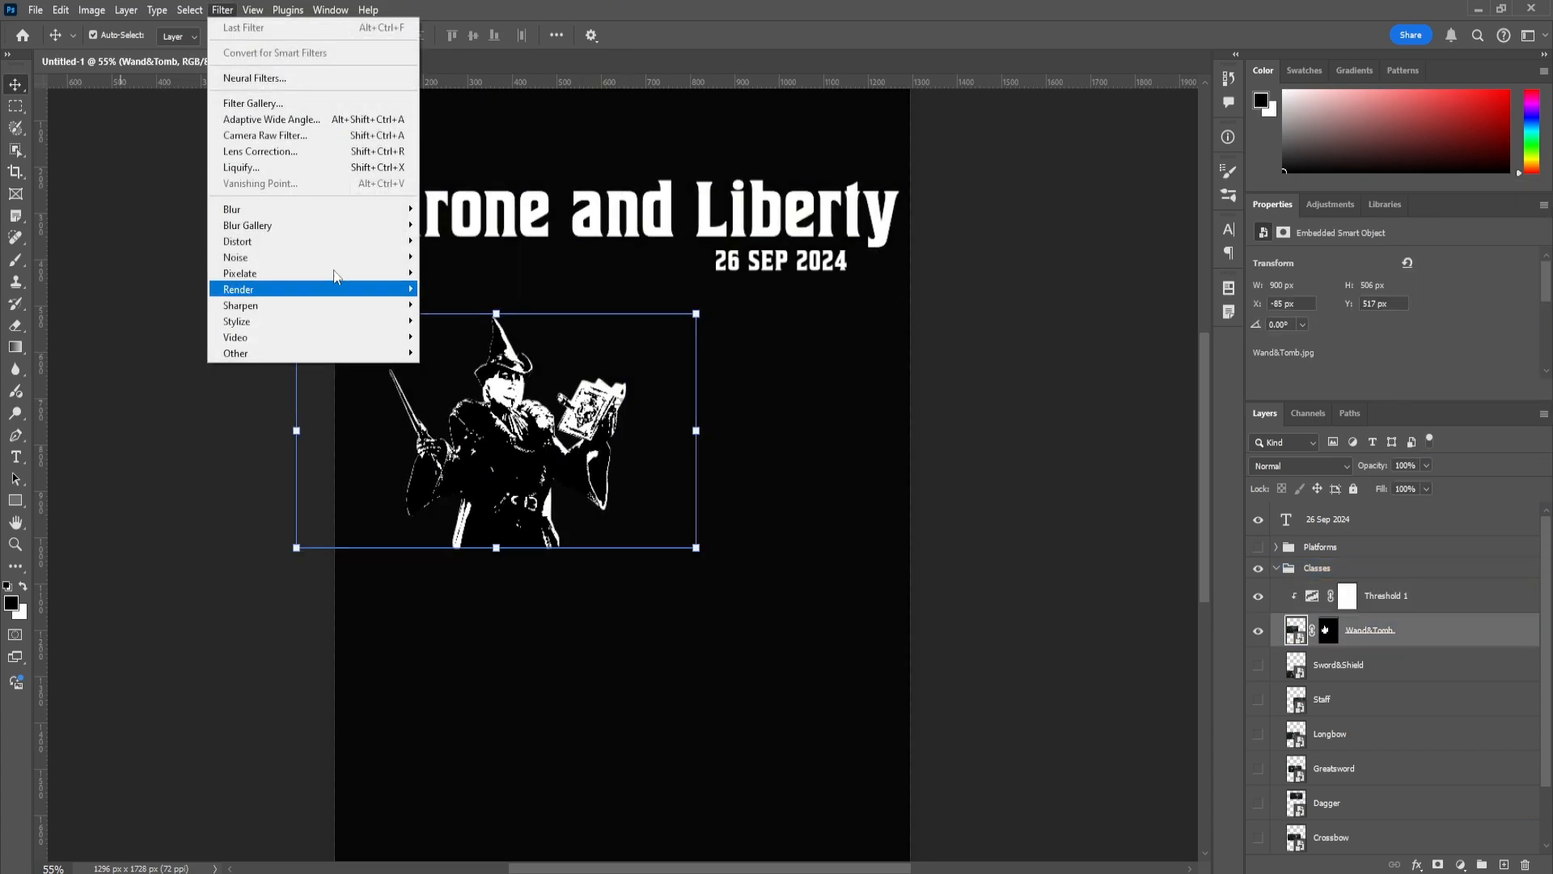
pyautogui.moveTo(336, 257)
pyautogui.click(453, 257)
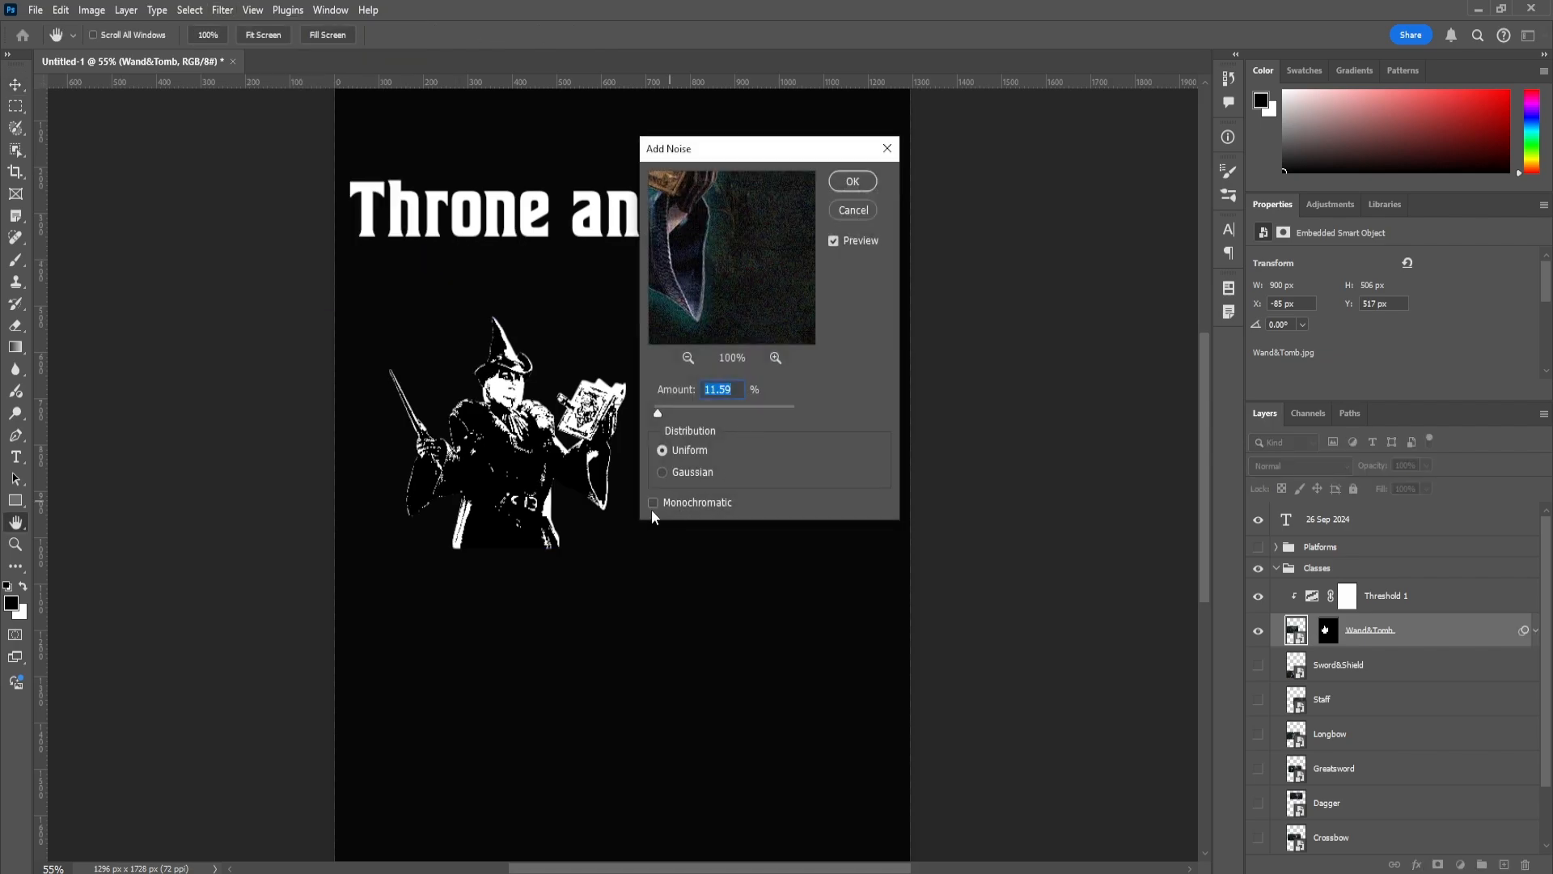
pyautogui.click(855, 182)
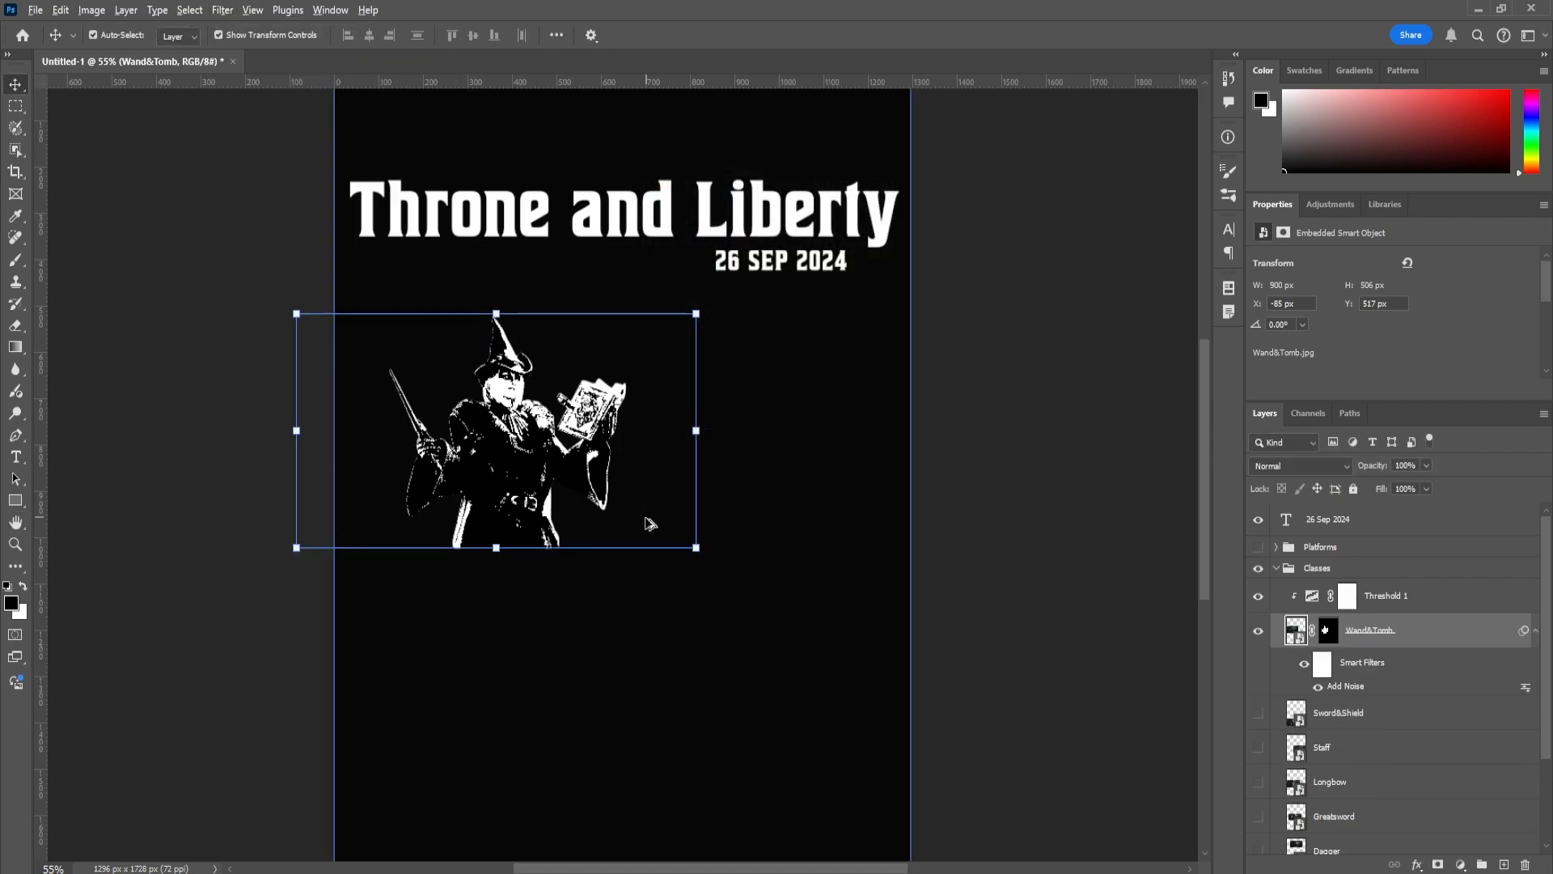
pyautogui.scroll(5, 651, 522)
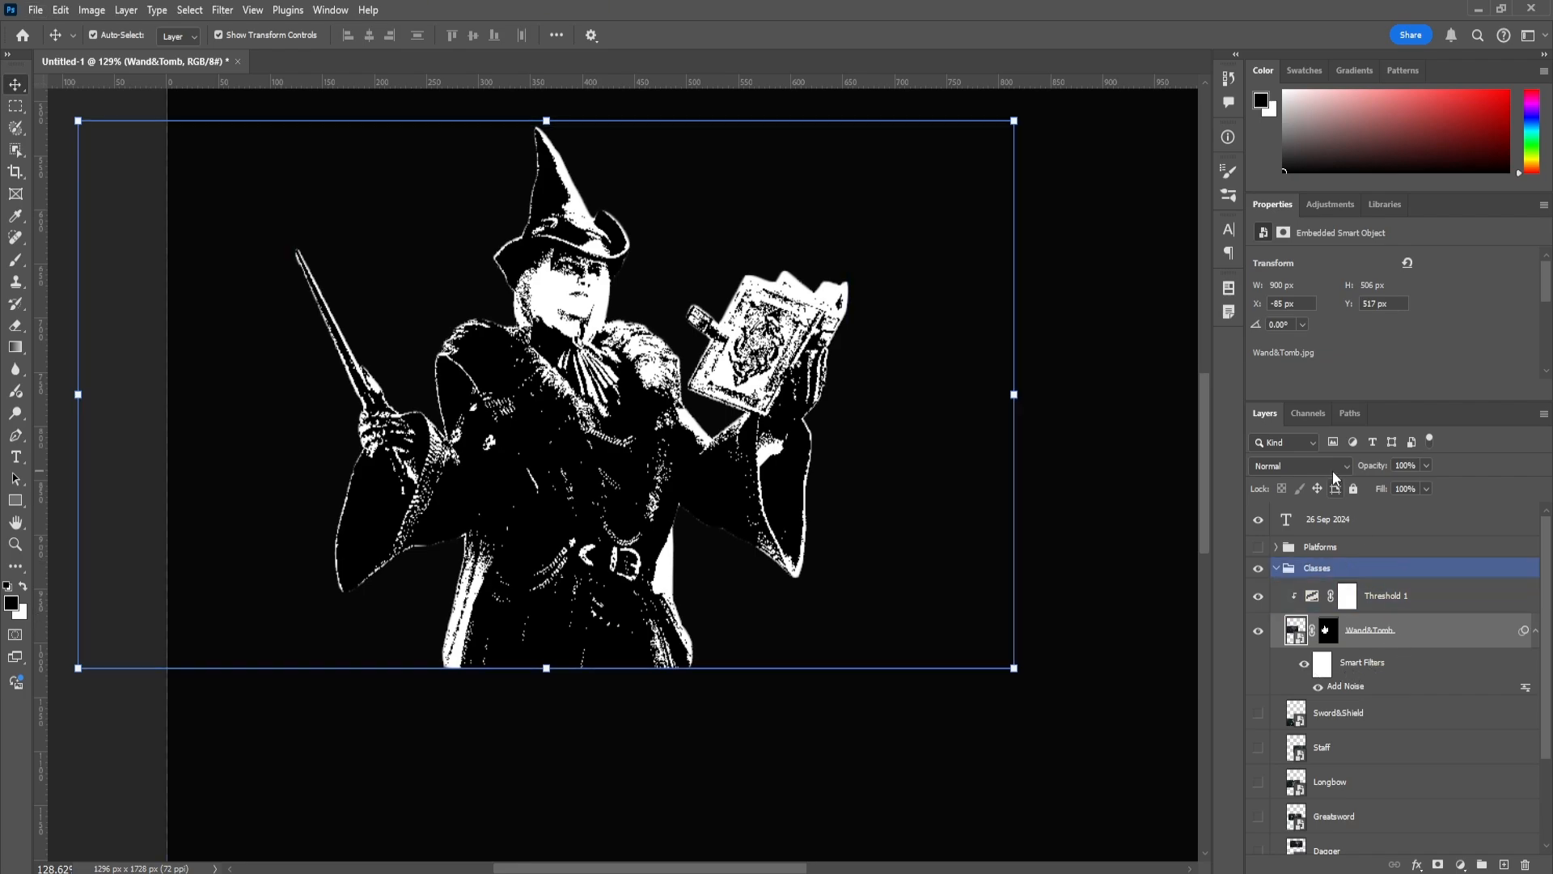
# Move the title and release date together towards the poster's upper edge, and shift the Wand&Tomb character up about 150 px
pyautogui.scroll(-5, 887, 447)
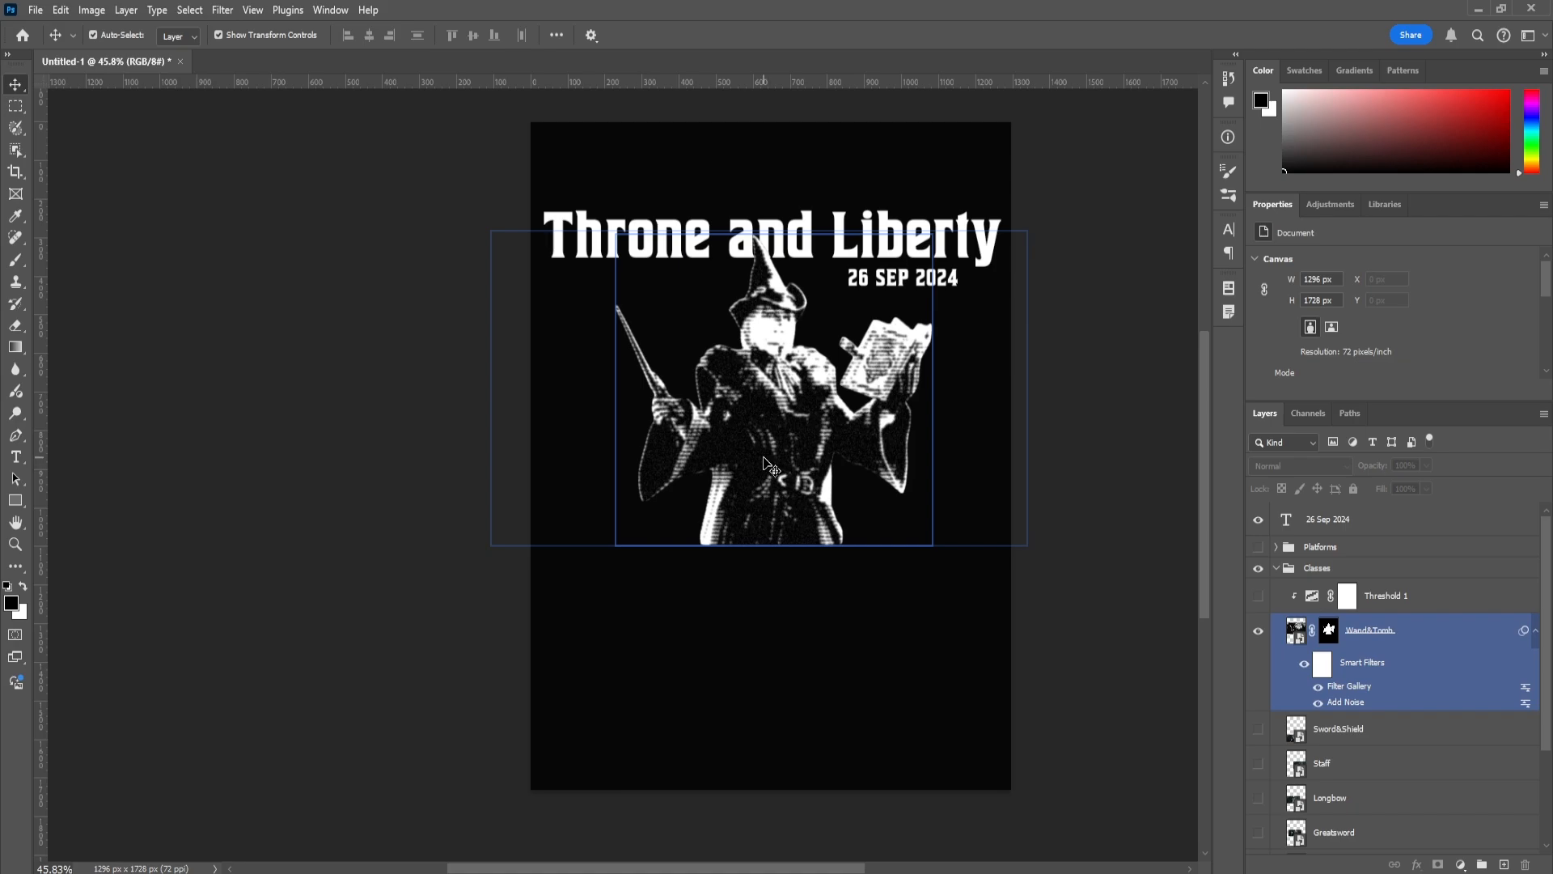
pyautogui.moveTo(763, 457); pyautogui.dragTo(762, 455)
pyautogui.click(1107, 220)
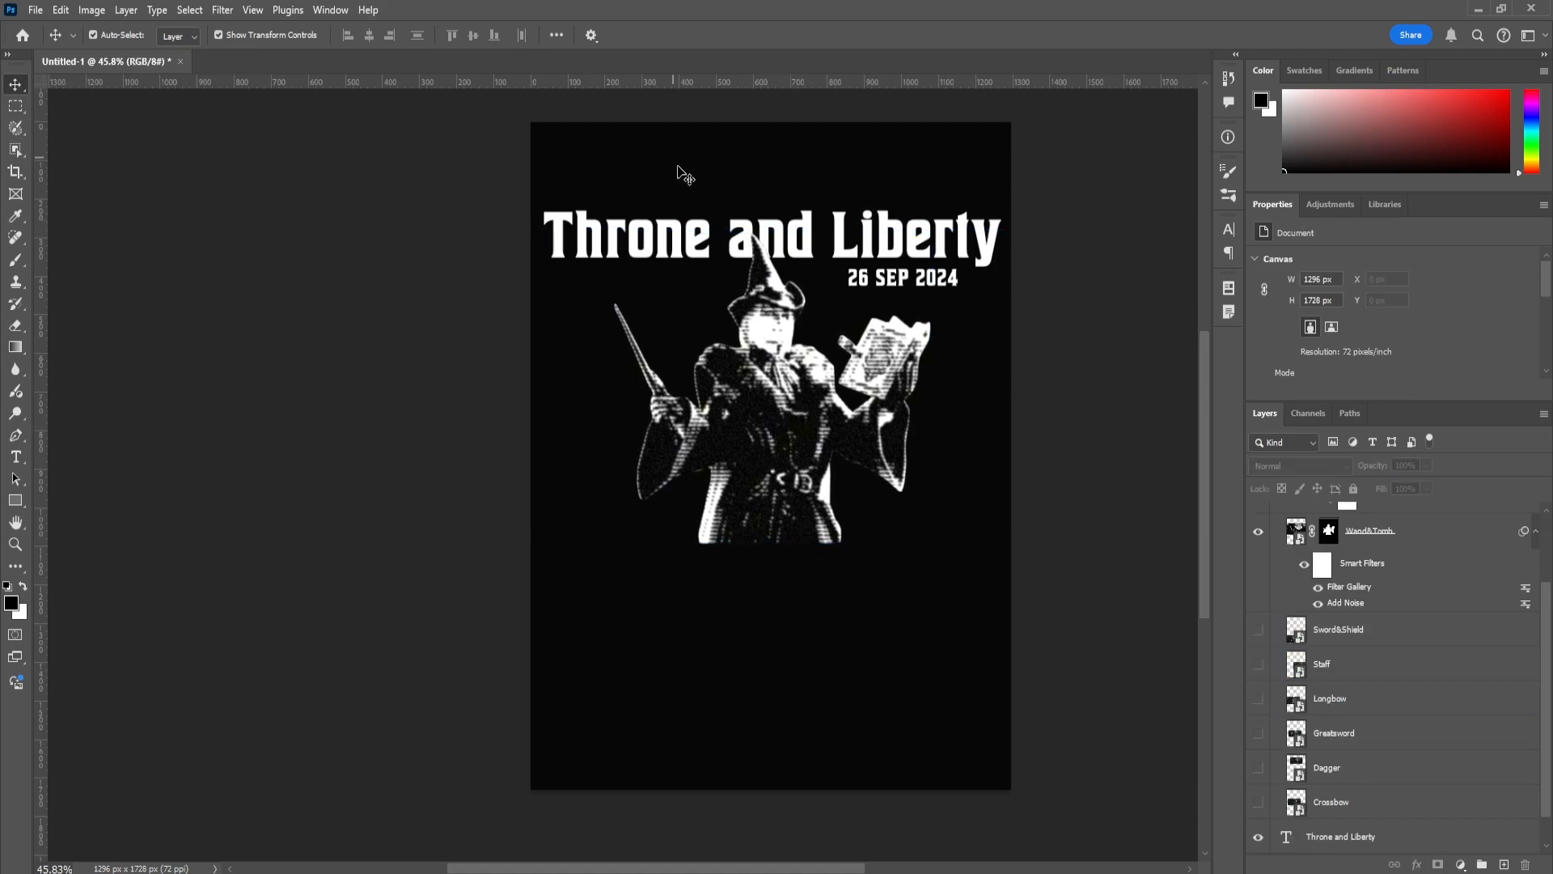
pyautogui.click(902, 277)
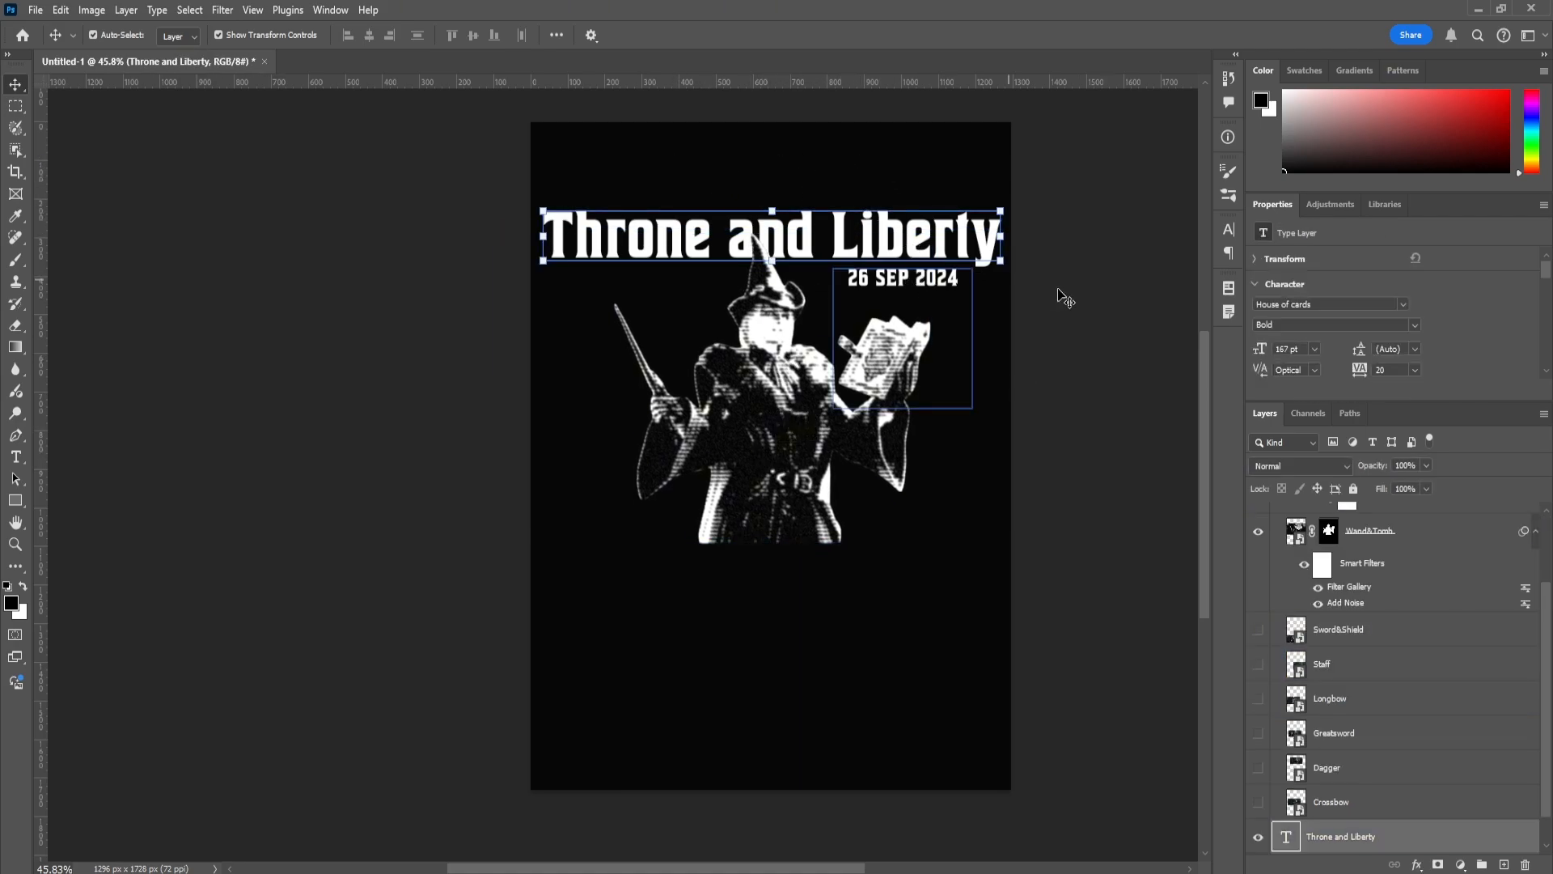
pyautogui.keyDown('shift'); pyautogui.click(919, 242); pyautogui.keyUp('shift')
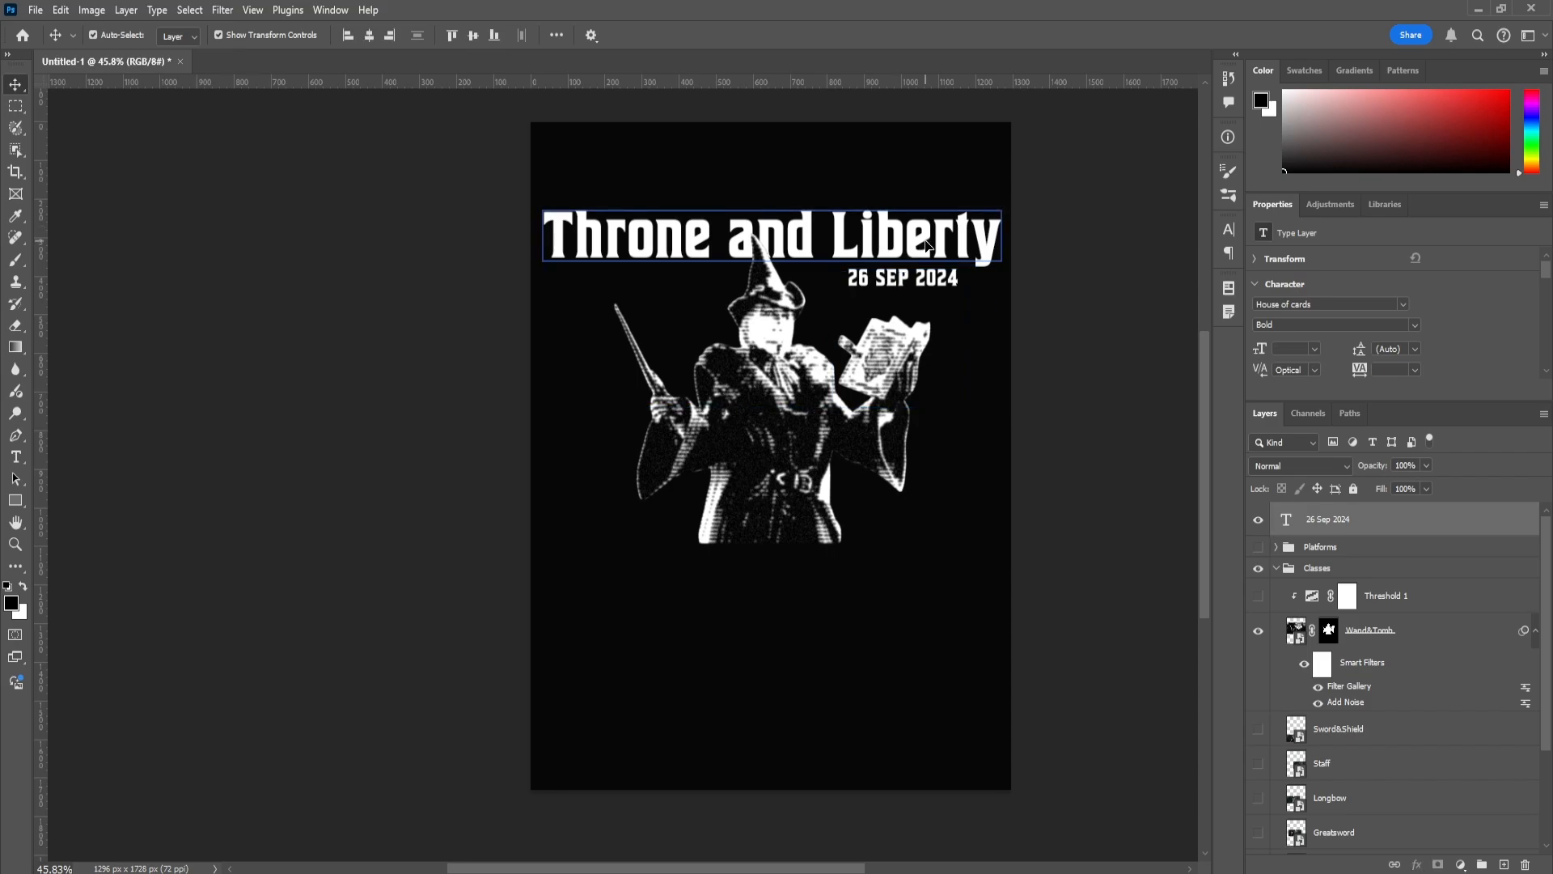
pyautogui.moveTo(919, 242); pyautogui.dragTo(920, 179)
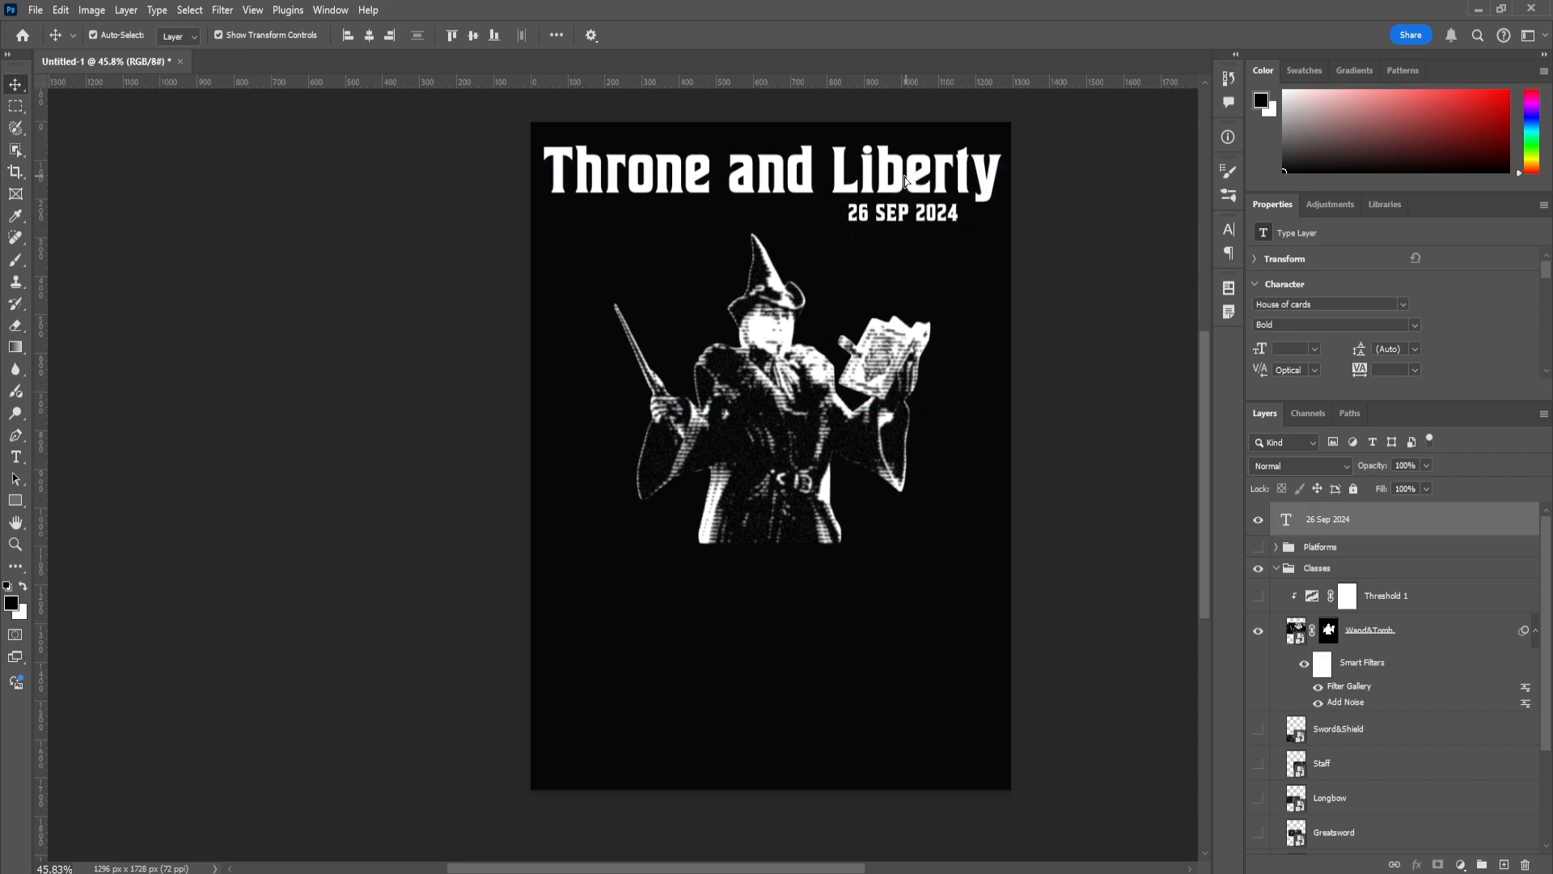
pyautogui.moveTo(837, 426); pyautogui.dragTo(838, 369)
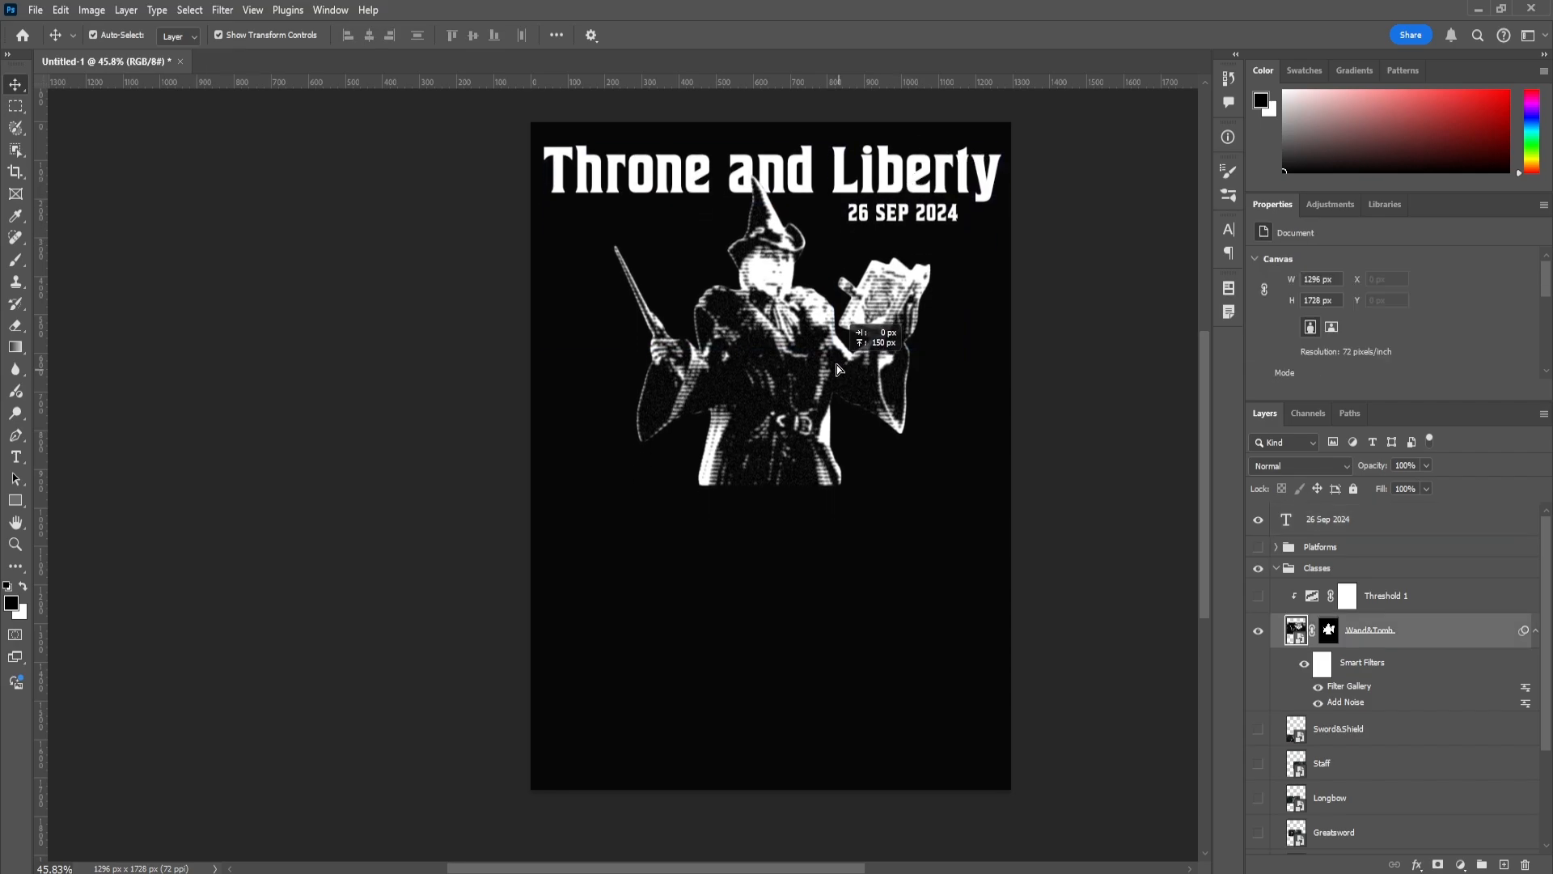
pyautogui.click(1055, 400)
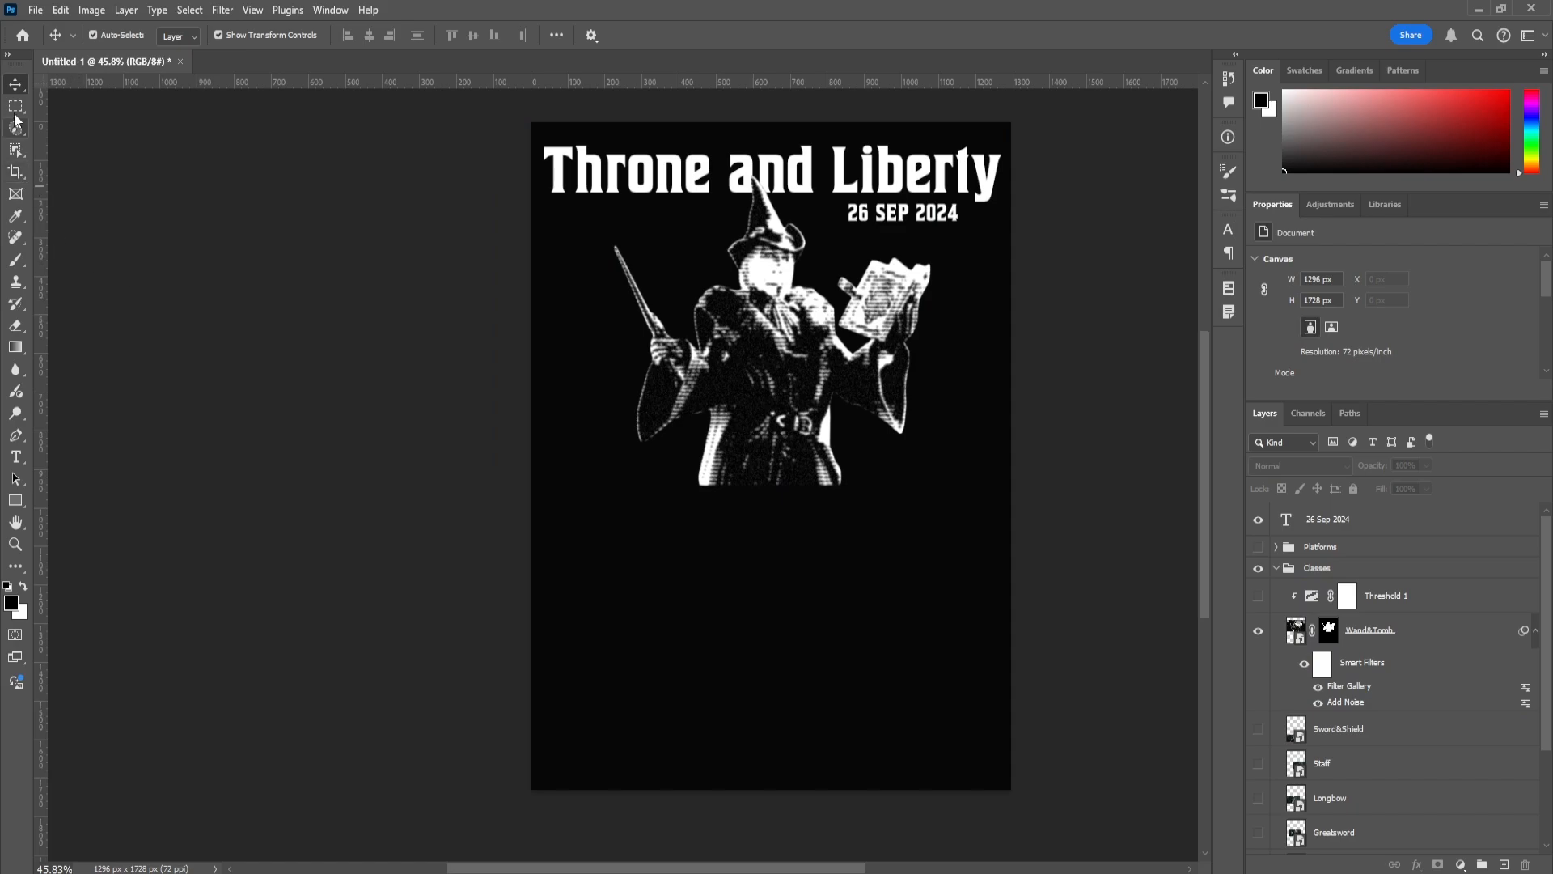
# Draw a rectangle of about 648 x 811 px over the character and remove its fill, keeping the white stroke
pyautogui.press('u')
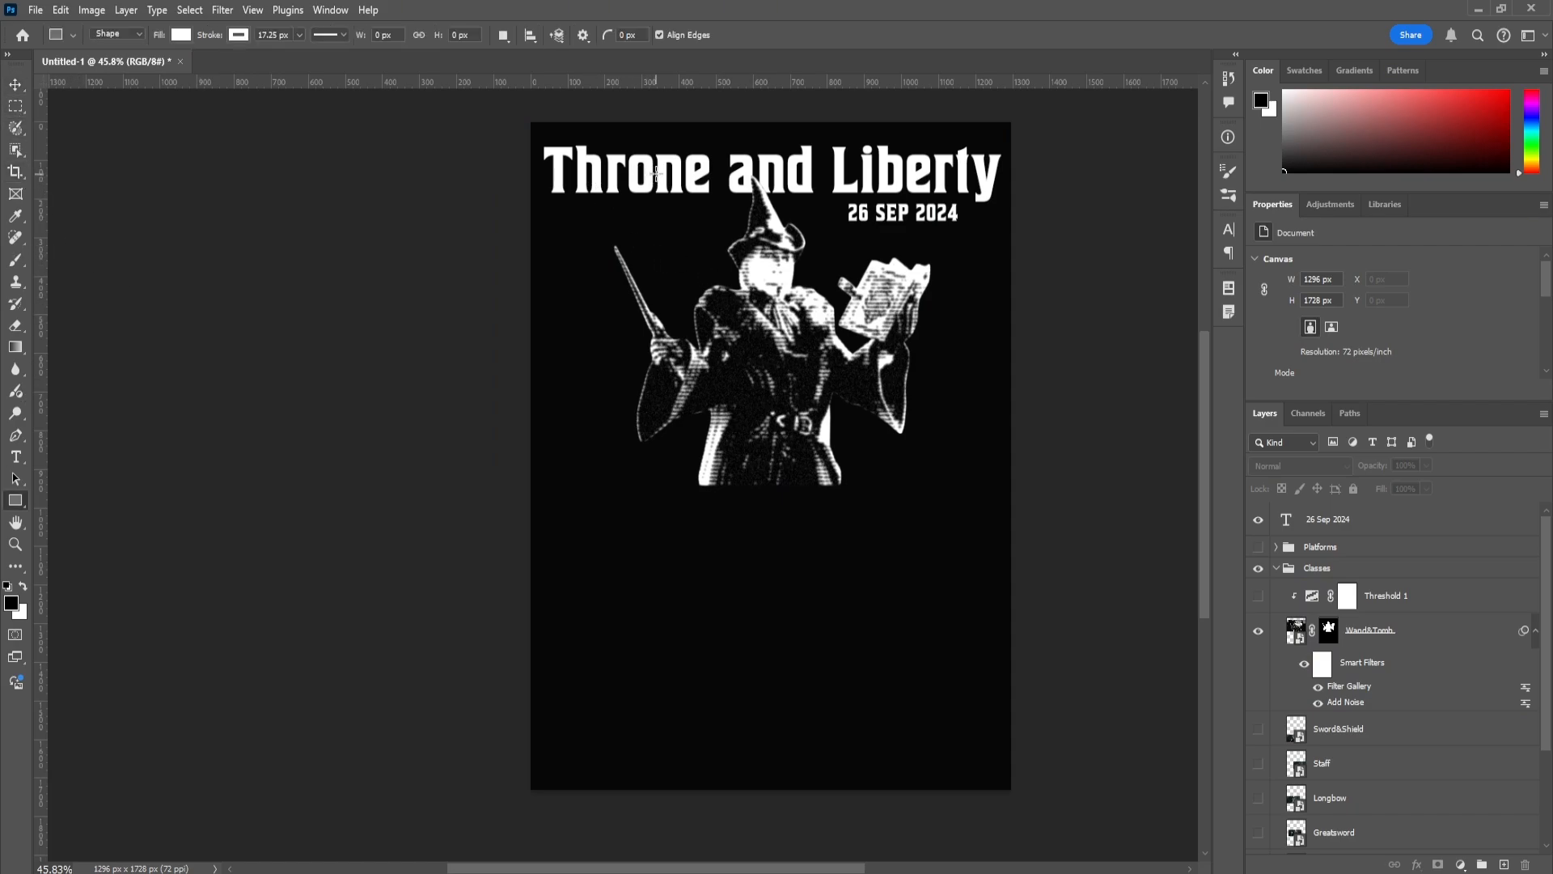
pyautogui.moveTo(656, 172); pyautogui.dragTo(896, 486)
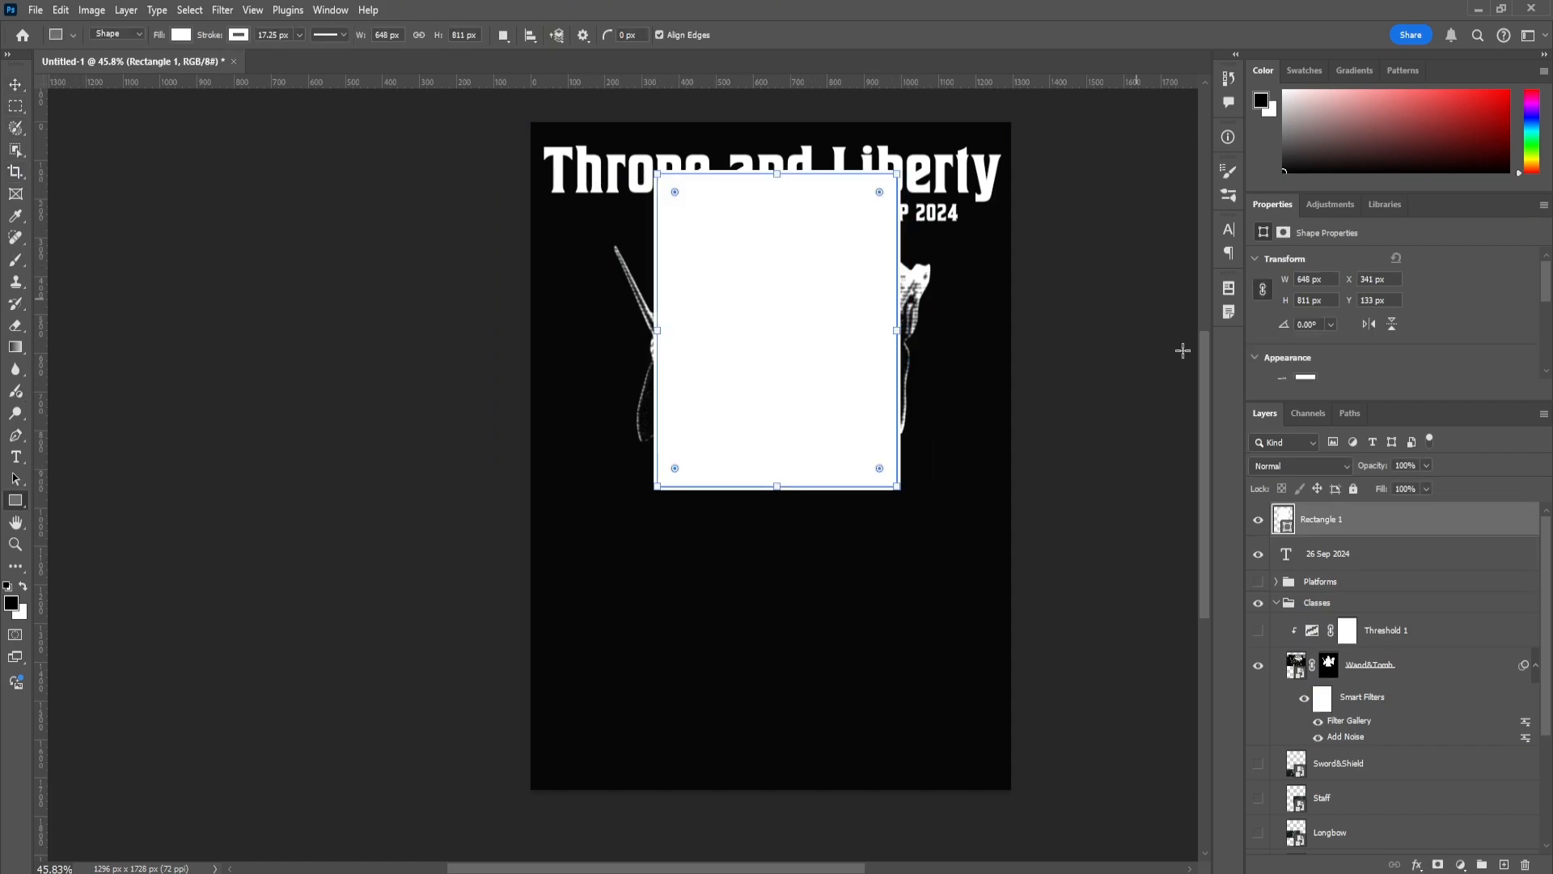
pyautogui.scroll(-1, 1357, 351)
pyautogui.click(1308, 330)
pyautogui.click(1274, 362)
pyautogui.click(1359, 303)
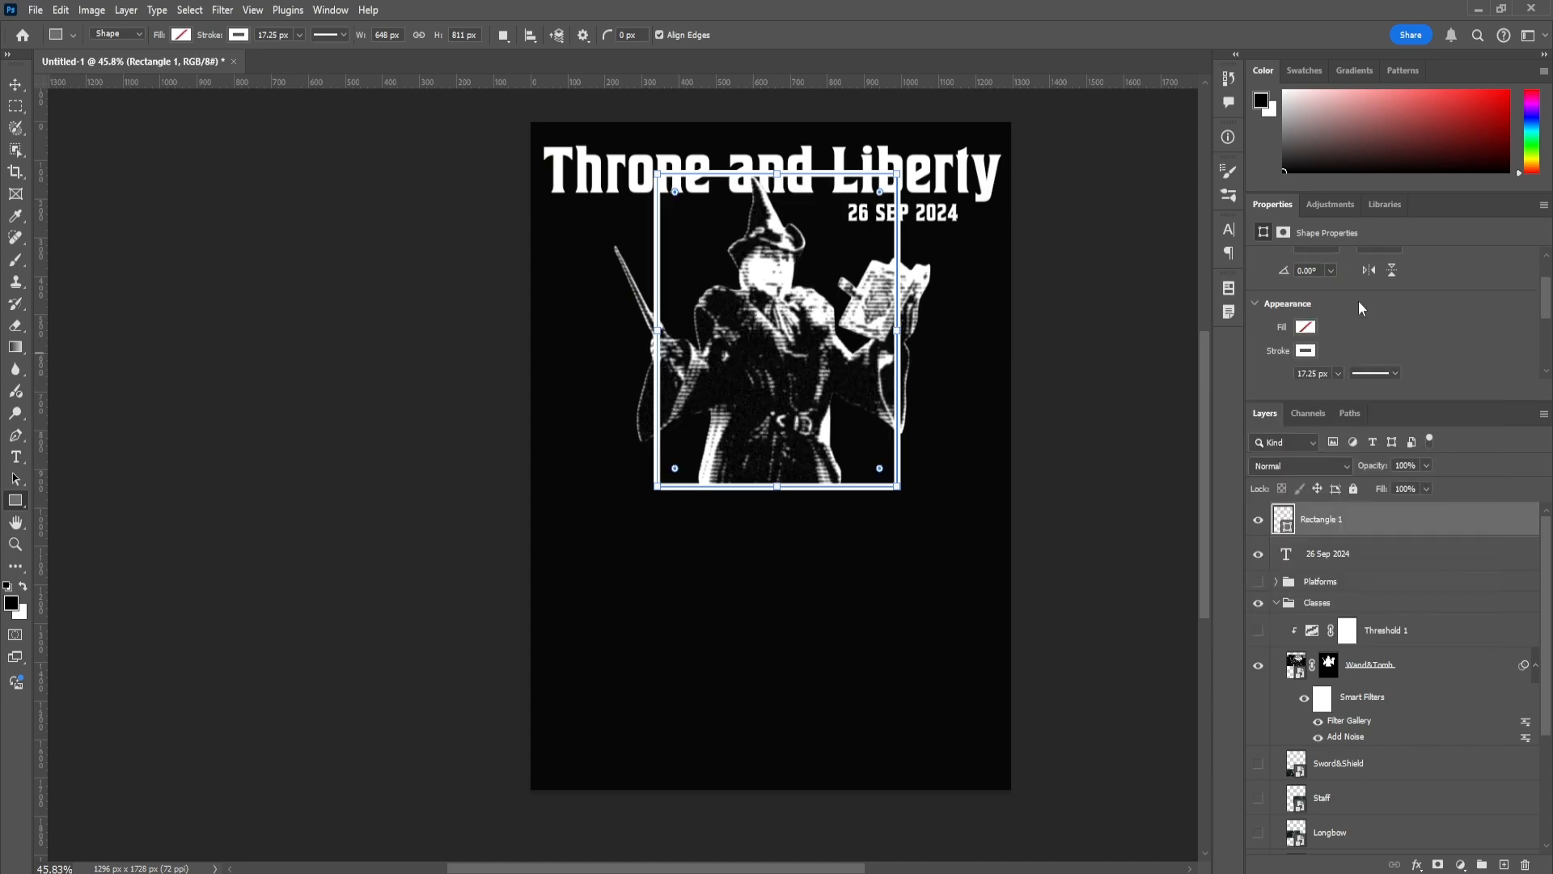
# Shorten the rectangle to about 552 px high as a frame behind the Wand&Tomb character, and thin its white stroke
pyautogui.moveTo(779, 176); pyautogui.dragTo(779, 244)
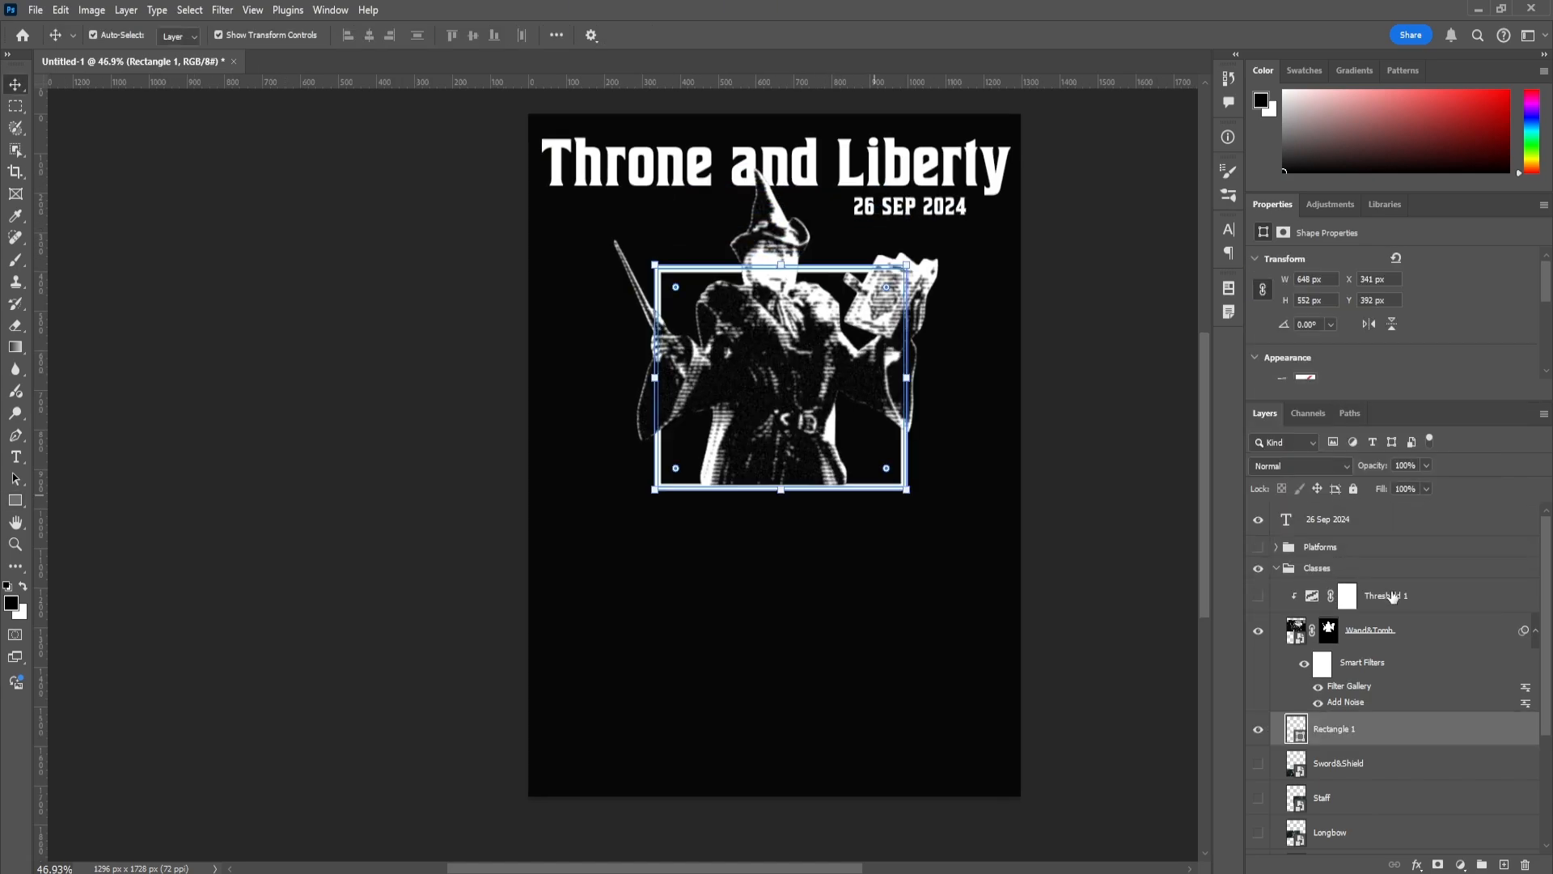
pyautogui.scroll(-1, 1366, 349)
pyautogui.scroll(-1, 1367, 355)
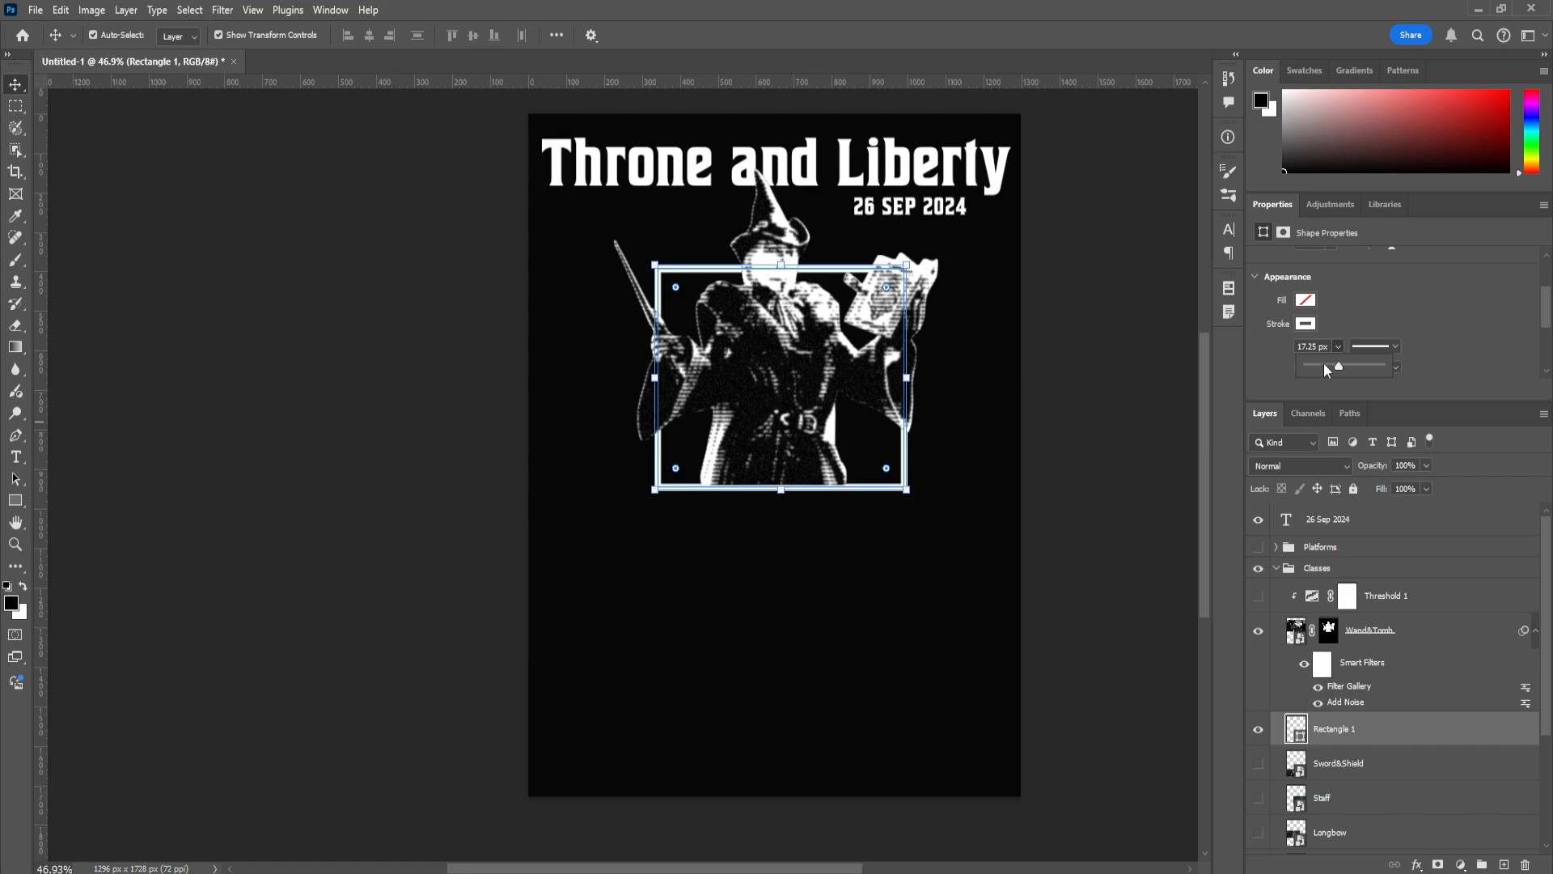
pyautogui.moveTo(1325, 369); pyautogui.dragTo(1317, 366)
pyautogui.click(1074, 454)
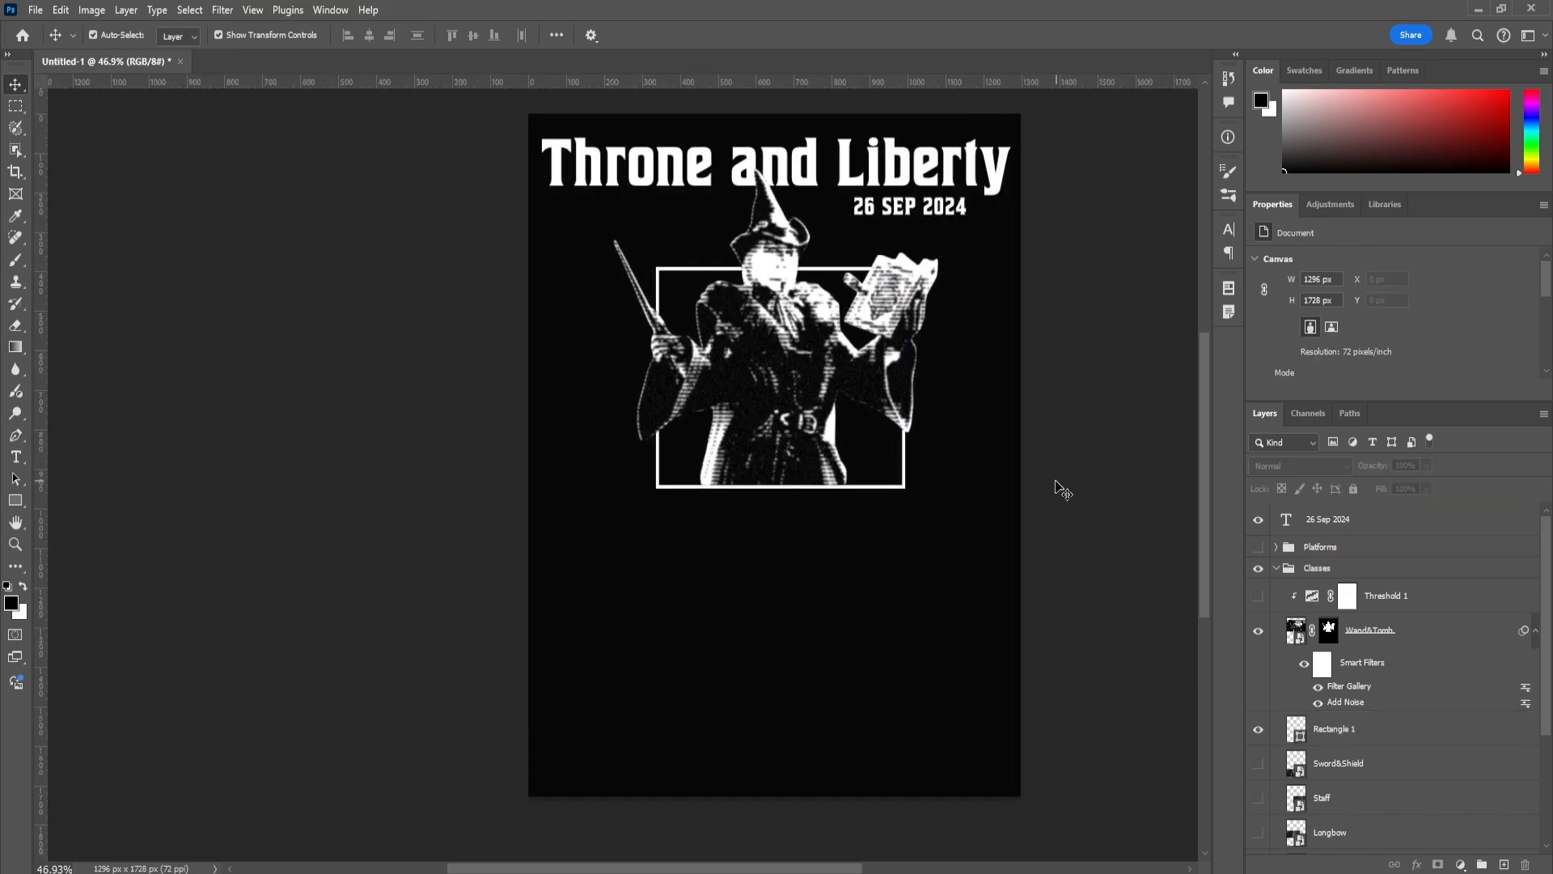
# Select the Wand&Tomb character together with its rectangular frame, move them towards the poster's upper left and enlarge them
pyautogui.click(904, 414)
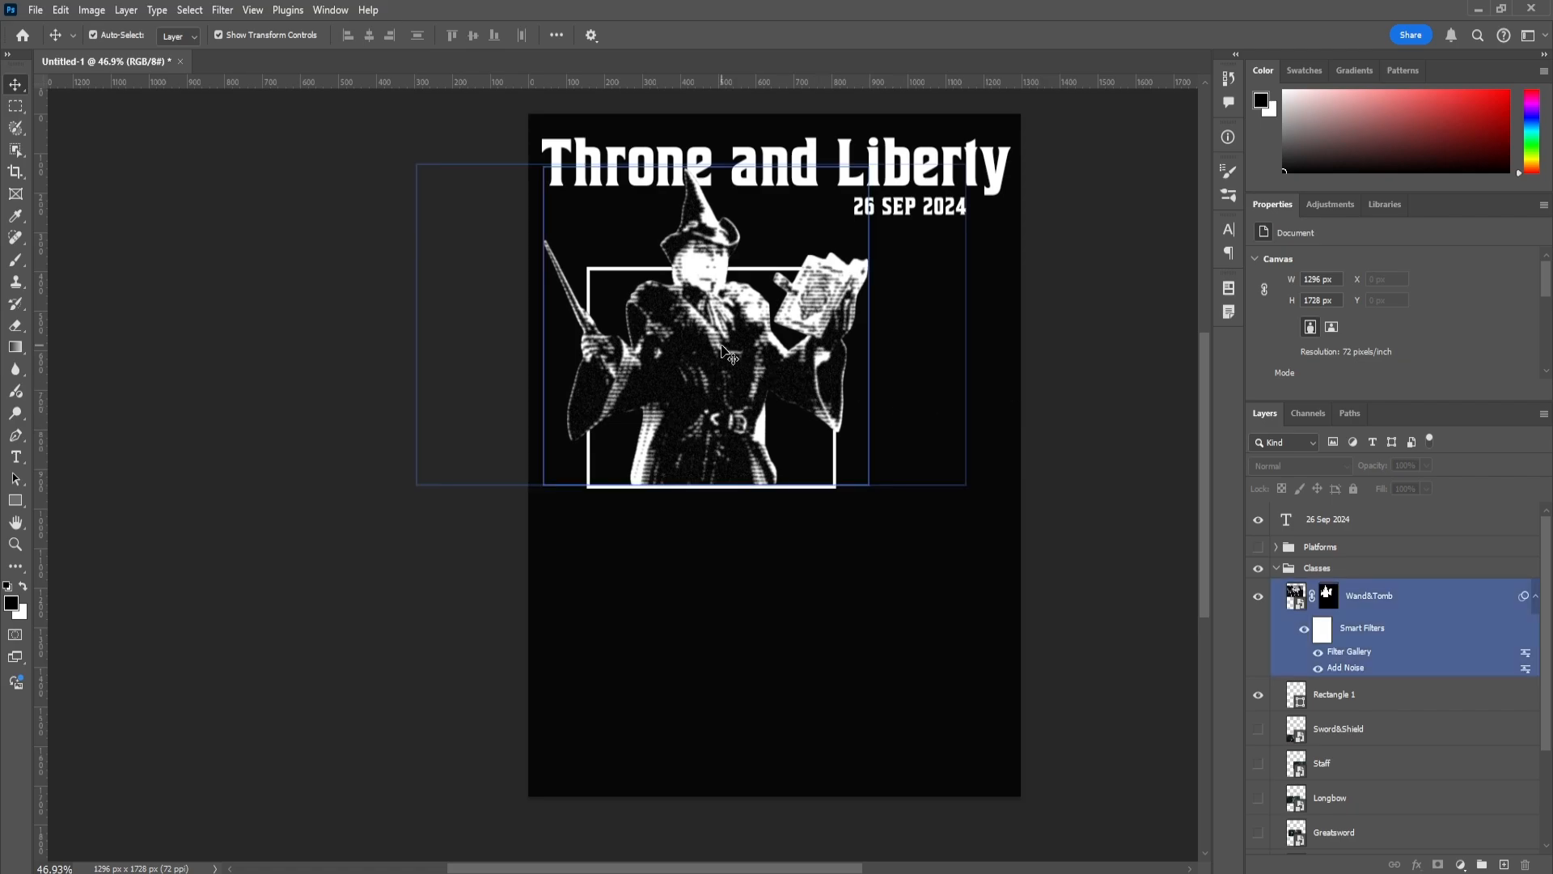
pyautogui.click(1389, 685)
pyautogui.click(1397, 604)
pyautogui.keyDown('ctrl'); pyautogui.click(1382, 701); pyautogui.keyUp('ctrl')
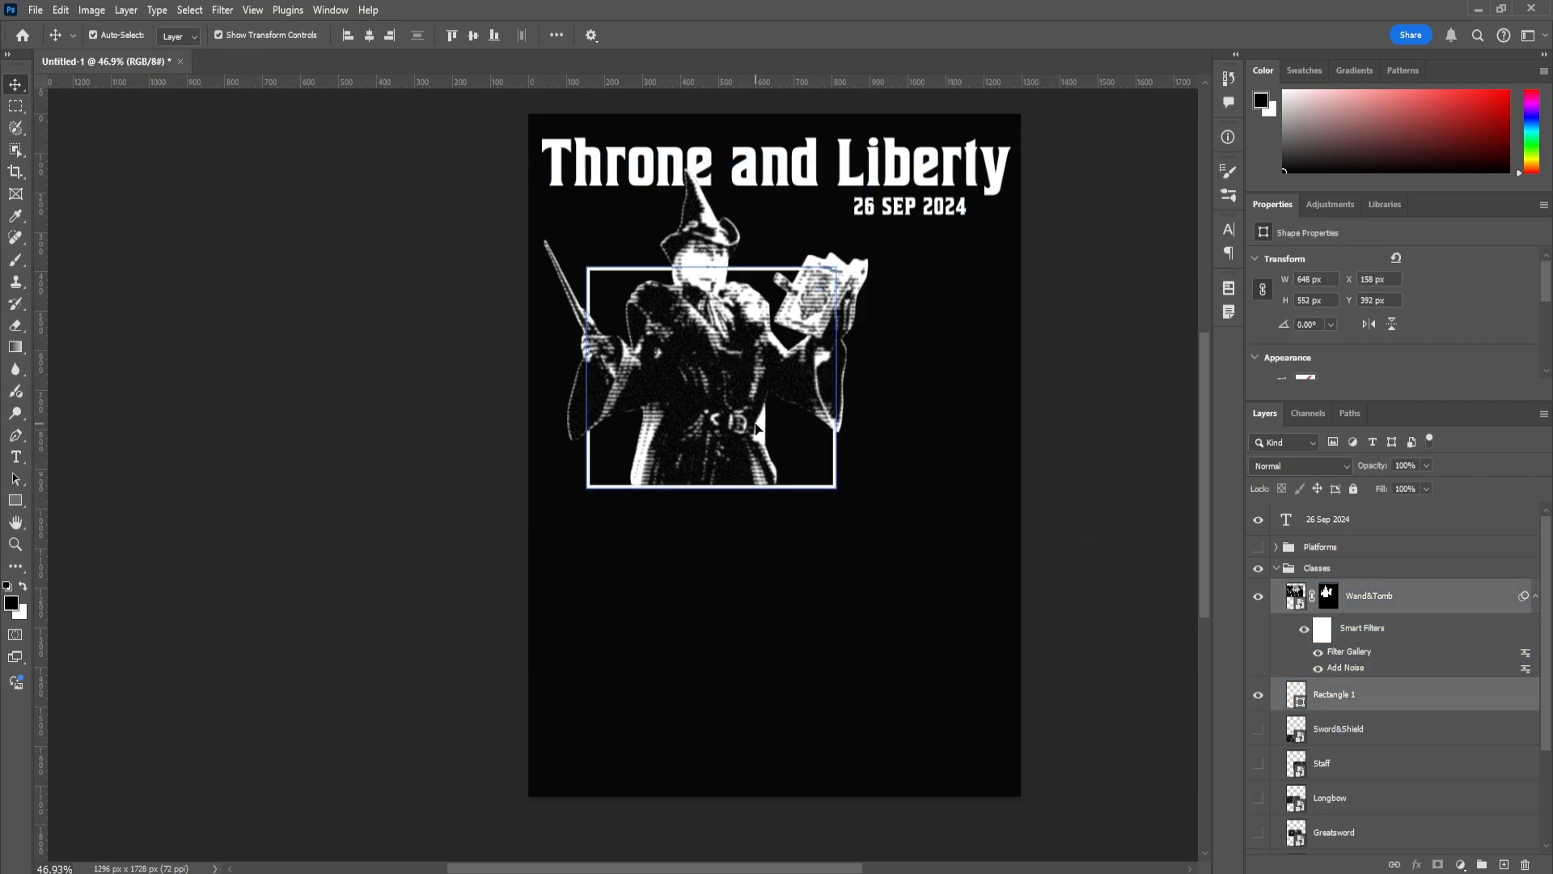
pyautogui.moveTo(694, 370); pyautogui.dragTo(694, 344)
pyautogui.moveTo(971, 463); pyautogui.dragTo(1048, 524)
pyautogui.click(801, 35)
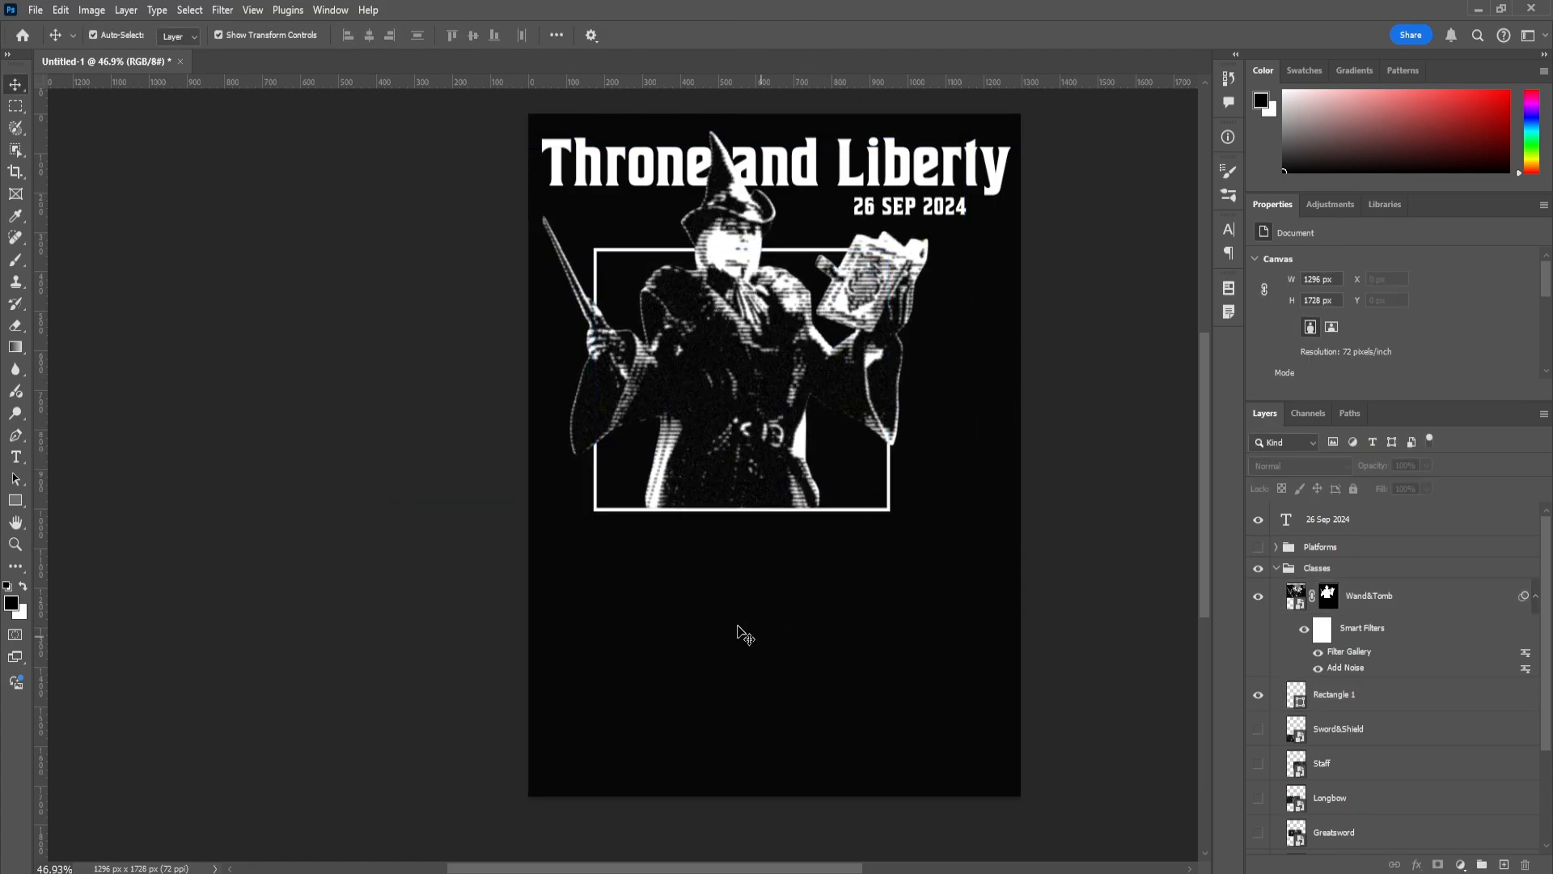
# Draw an unfilled rectangle of about 247 x 259 px beside the main frame's upper right corner, above the Sword&Shield layer
pyautogui.scroll(-3, 1374, 673)
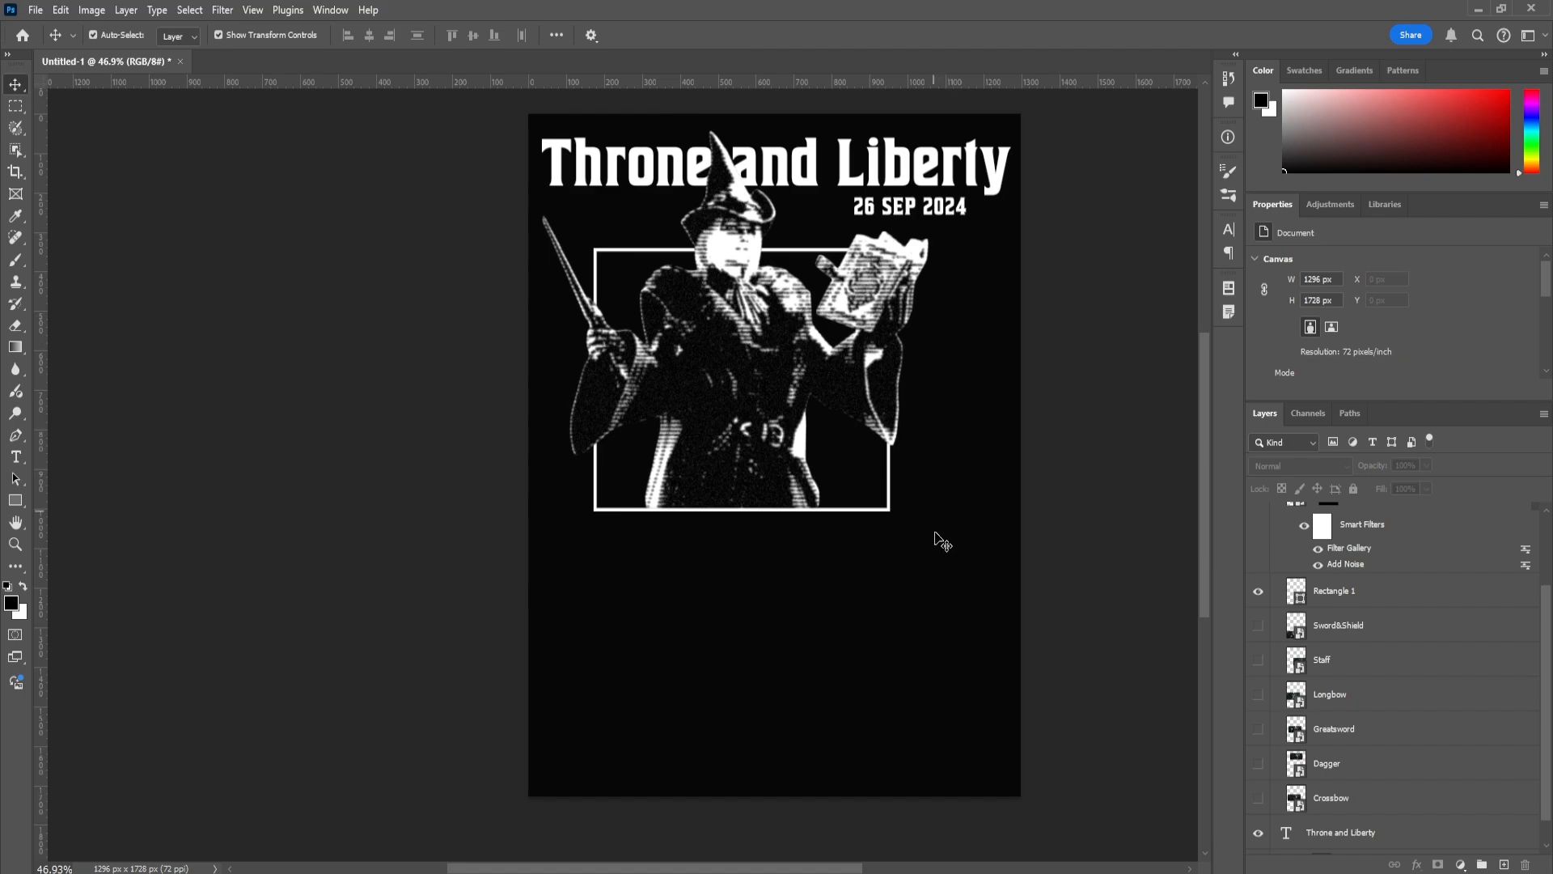
pyautogui.click(1258, 625)
pyautogui.click(1258, 625)
pyautogui.click(1338, 625)
pyautogui.press('u')
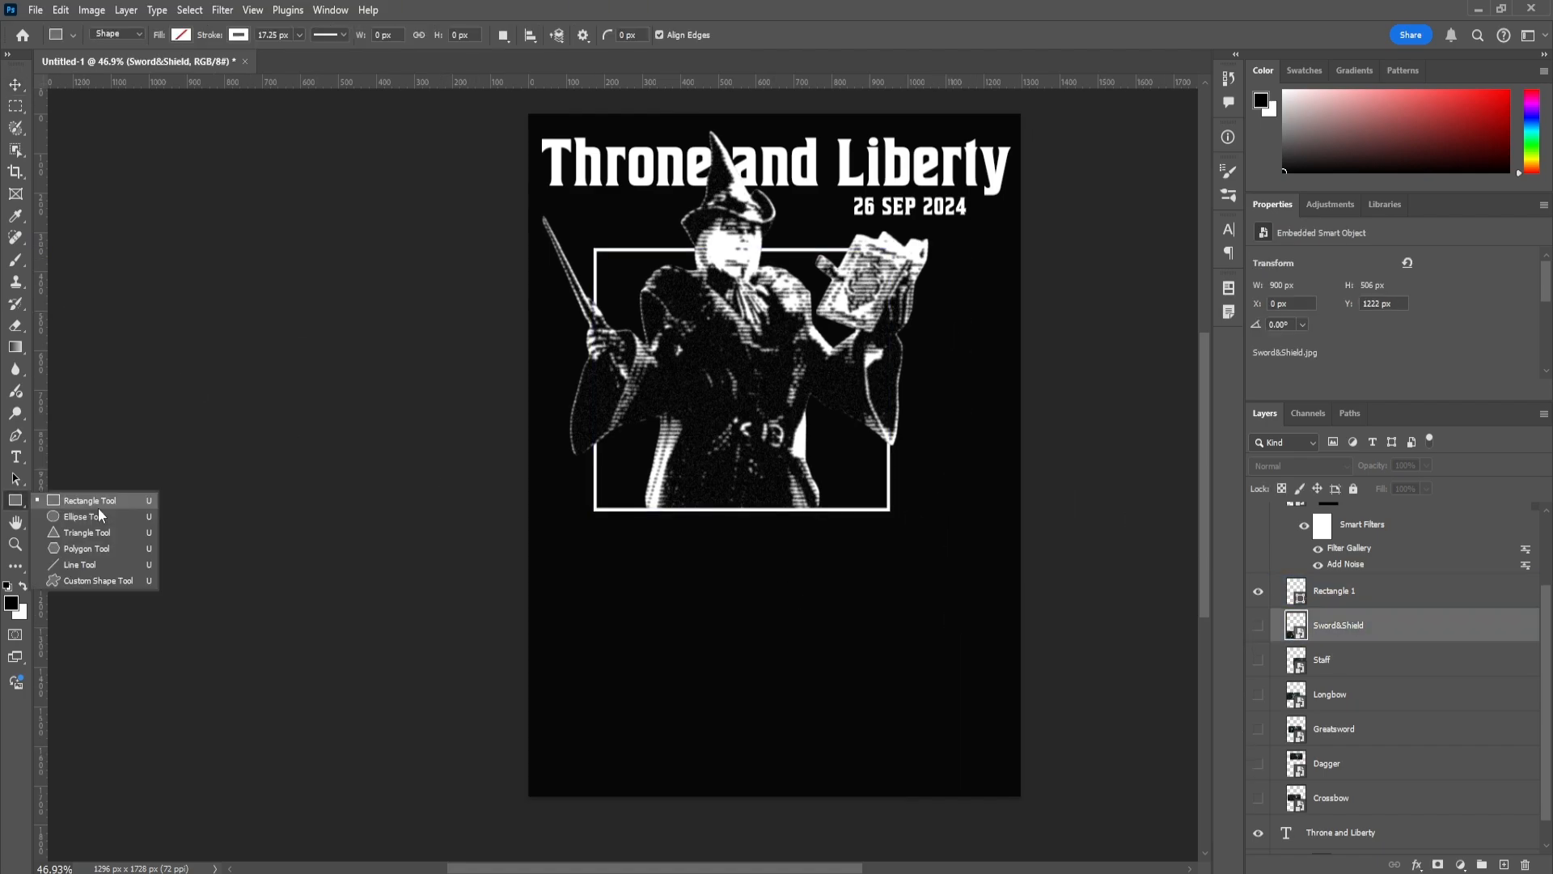
pyautogui.moveTo(912, 252)
pyautogui.mouseDown()
pyautogui.moveTo(1021, 327)
pyautogui.moveTo(1006, 353)
pyautogui.mouseUp()
pyautogui.click(17, 86)
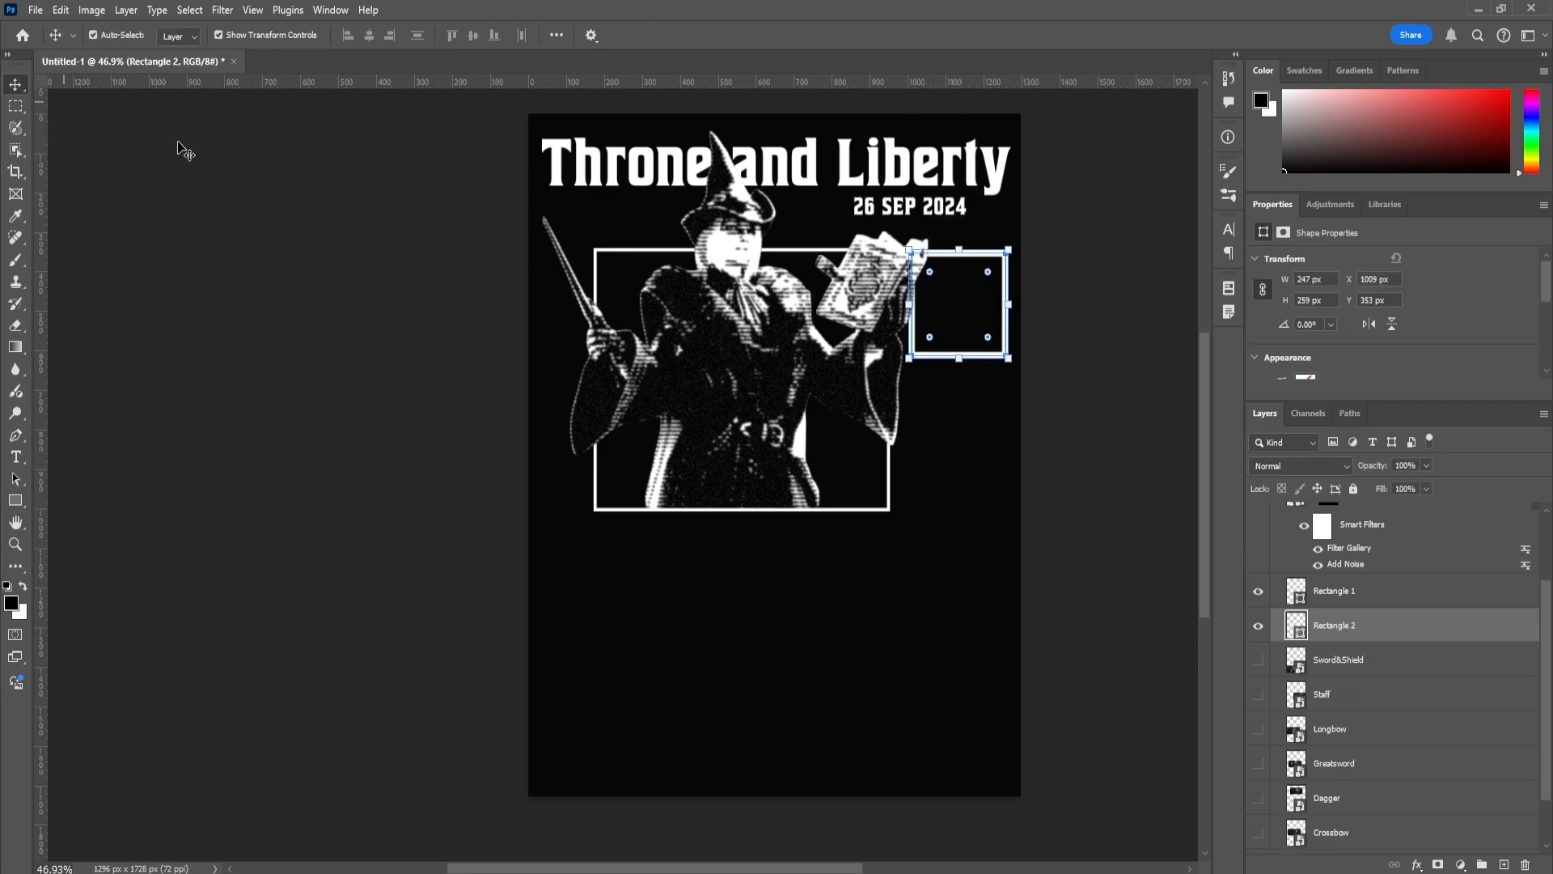
# Show the guides and enlarge the small rectangle to about 279 x 292 px
pyautogui.hotkey('ctrl', ';')
pyautogui.moveTo(909, 305); pyautogui.dragTo(896, 306)
pyautogui.press('Return')
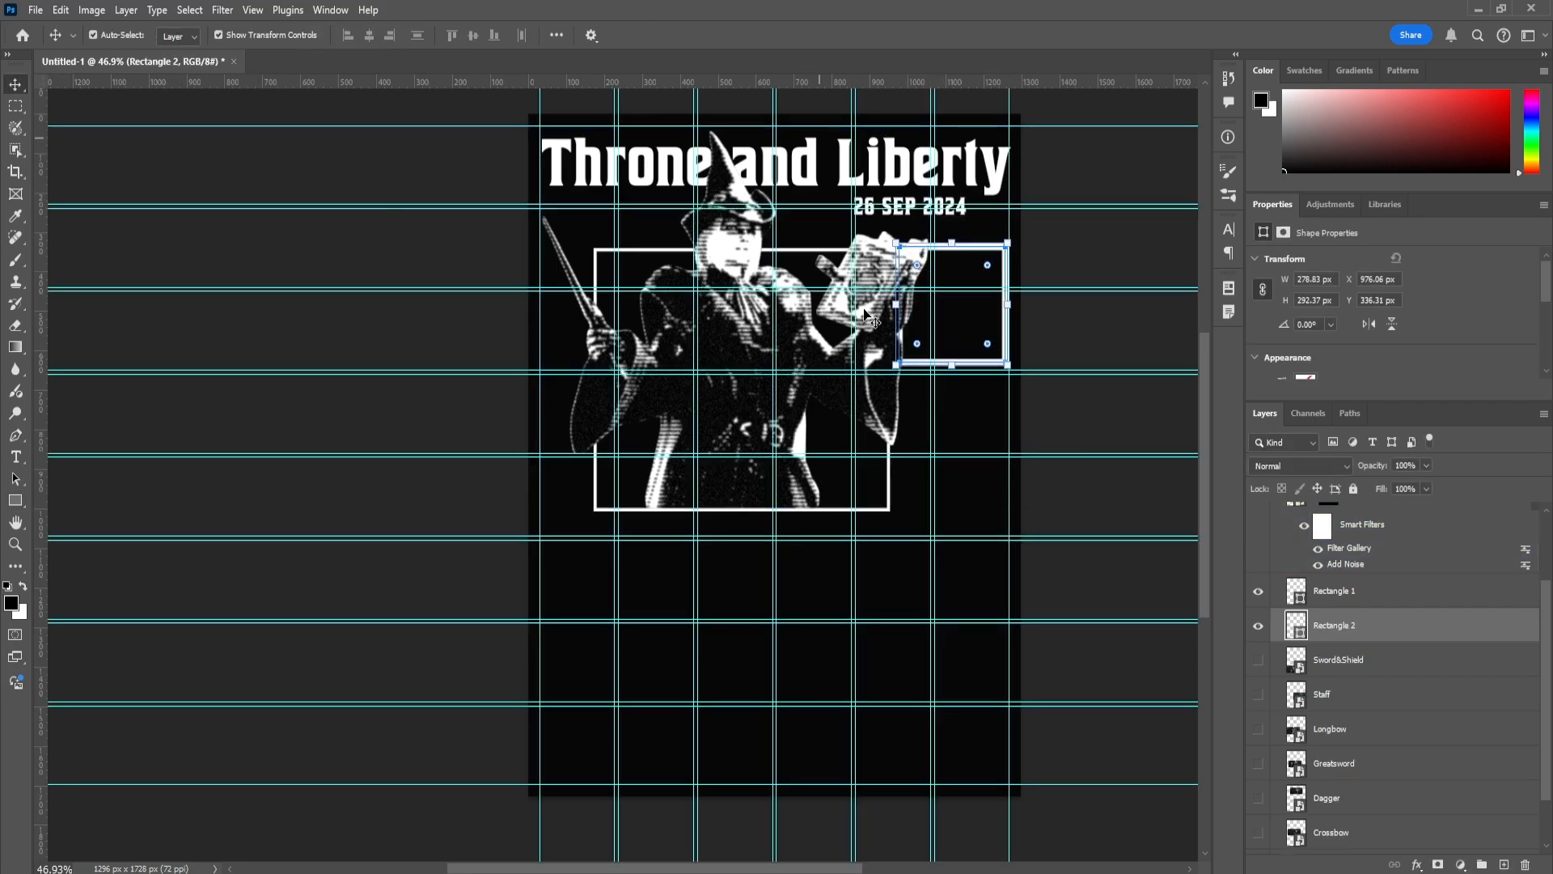
# Reduce the small rectangle's stroke width to 8.27 px and hide the guides
pyautogui.click(864, 513)
pyautogui.click(864, 508)
pyautogui.scroll(-3, 1327, 348)
pyautogui.click(1324, 361)
pyautogui.click(1335, 626)
pyautogui.scroll(-3, 1324, 364)
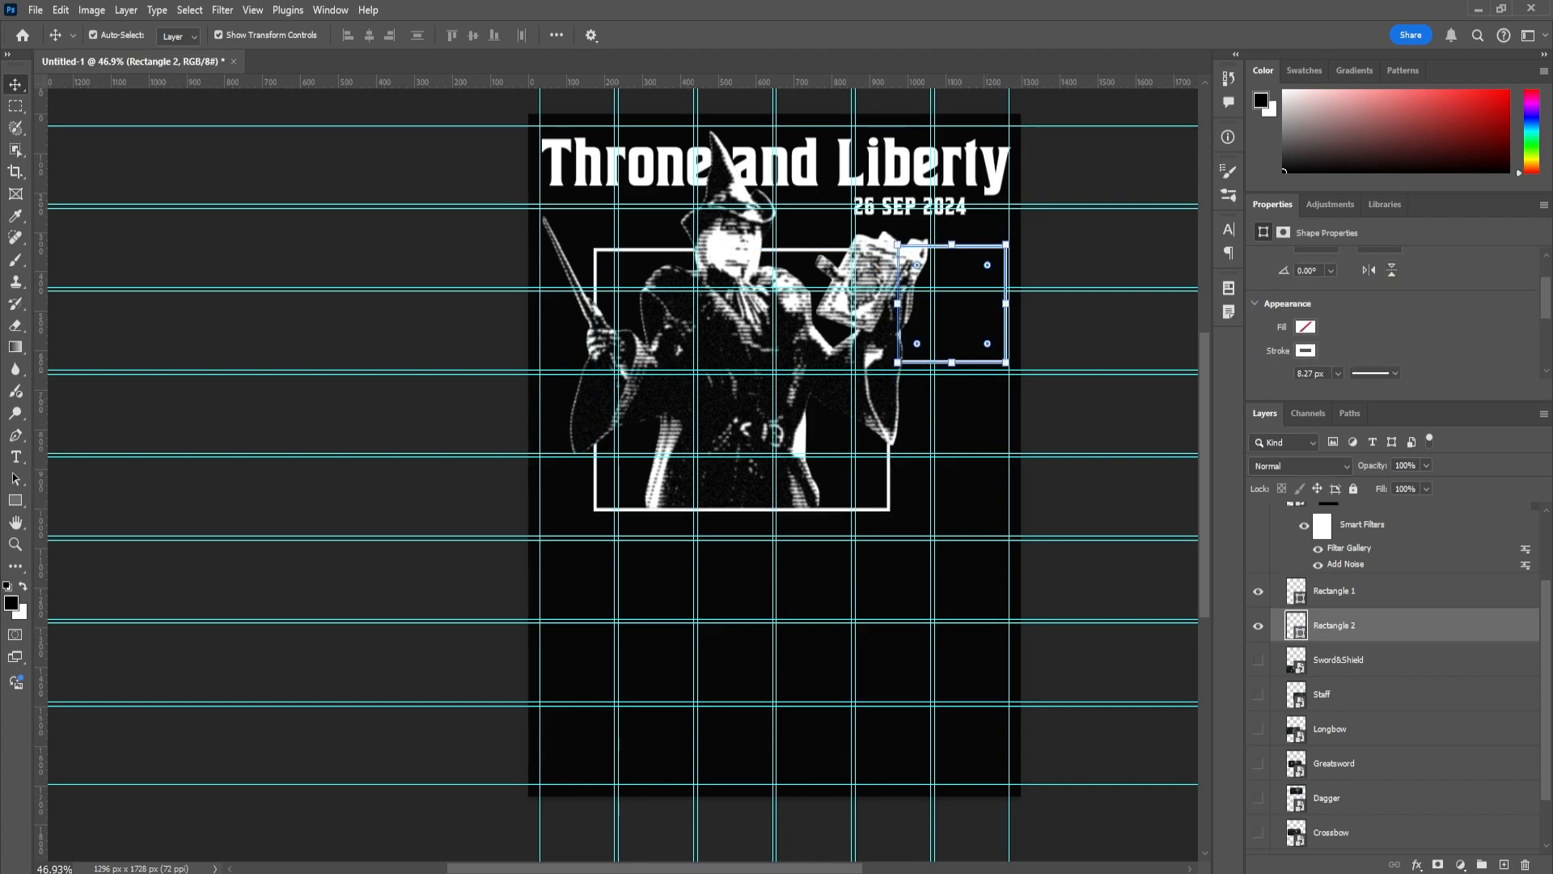
pyautogui.hotkey('ctrl', 'h')
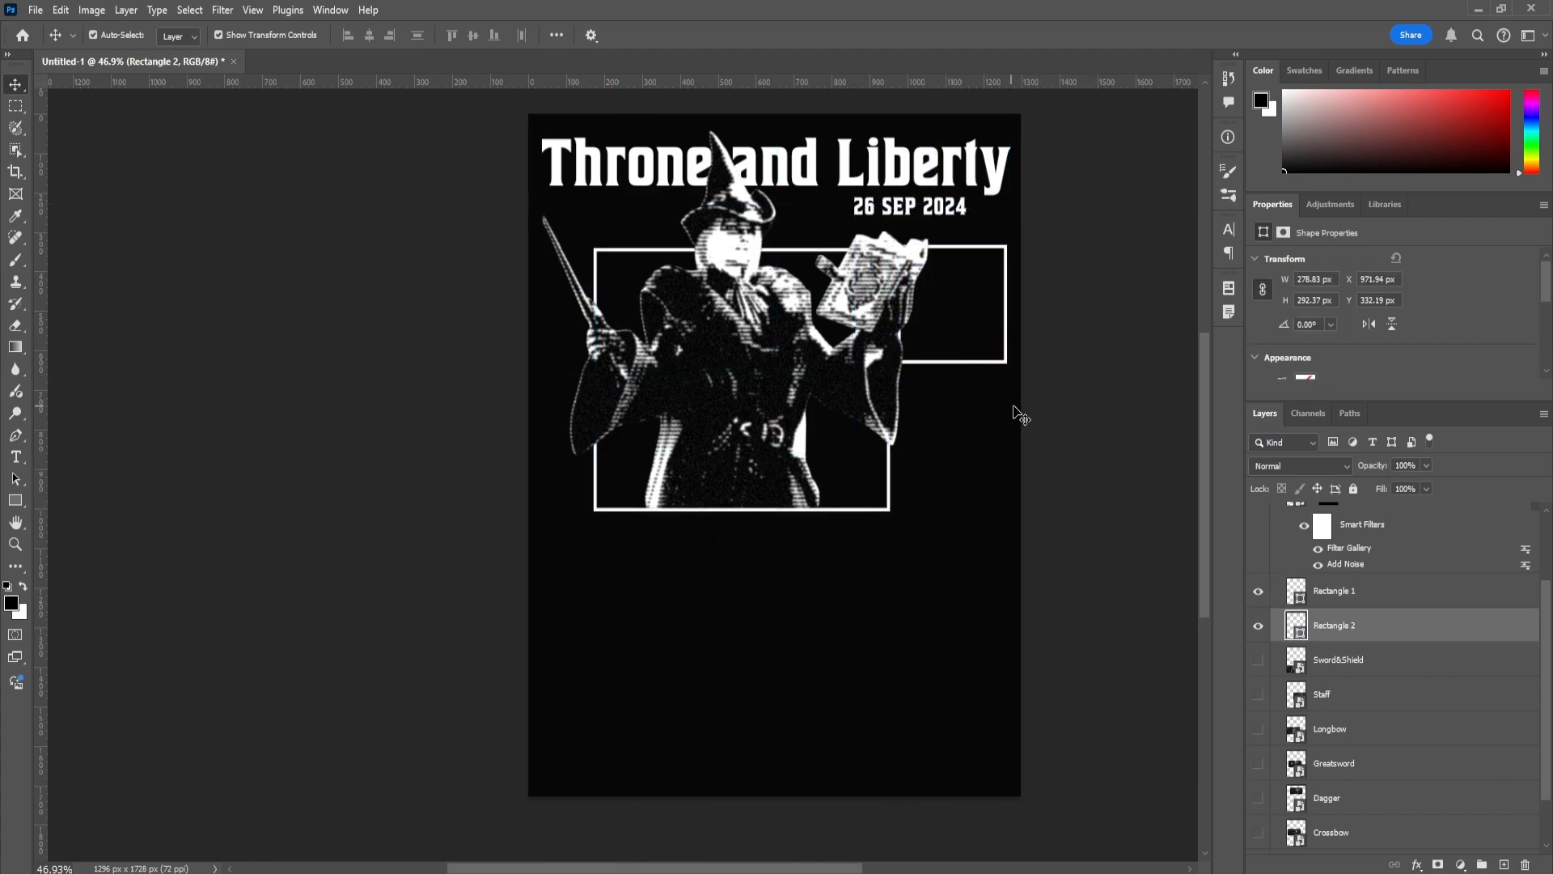
# Duplicate the small rectangle and place the copy directly below it, level with the main frame's lower edge
pyautogui.hotkey('ctrl', 'j')
pyautogui.moveTo(945, 371); pyautogui.dragTo(942, 507)
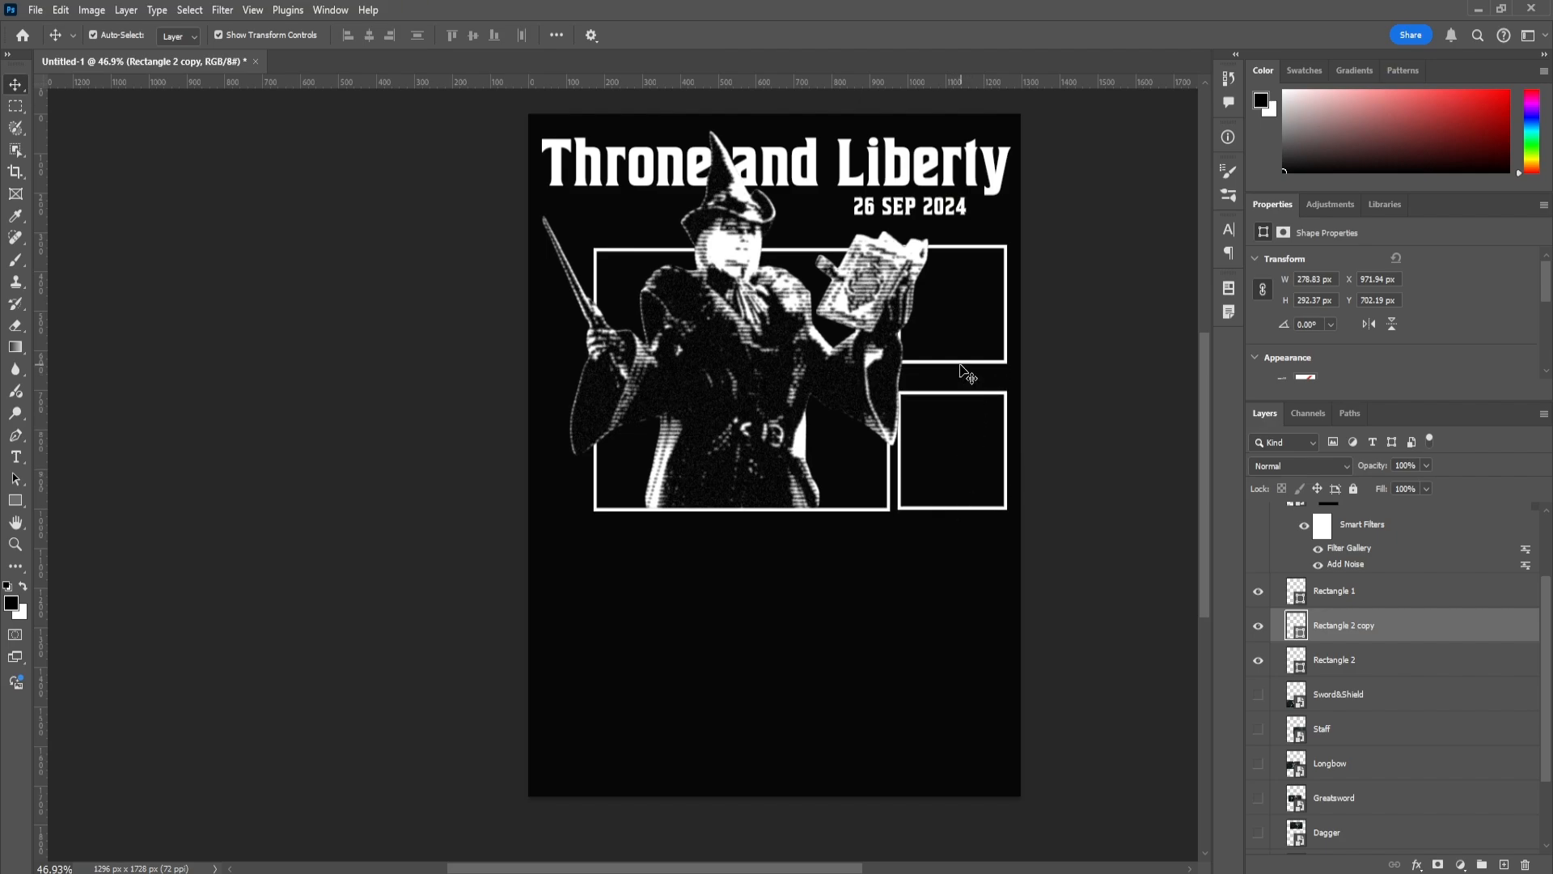
pyautogui.click(1020, 390)
pyautogui.scroll(-3, 1099, 419)
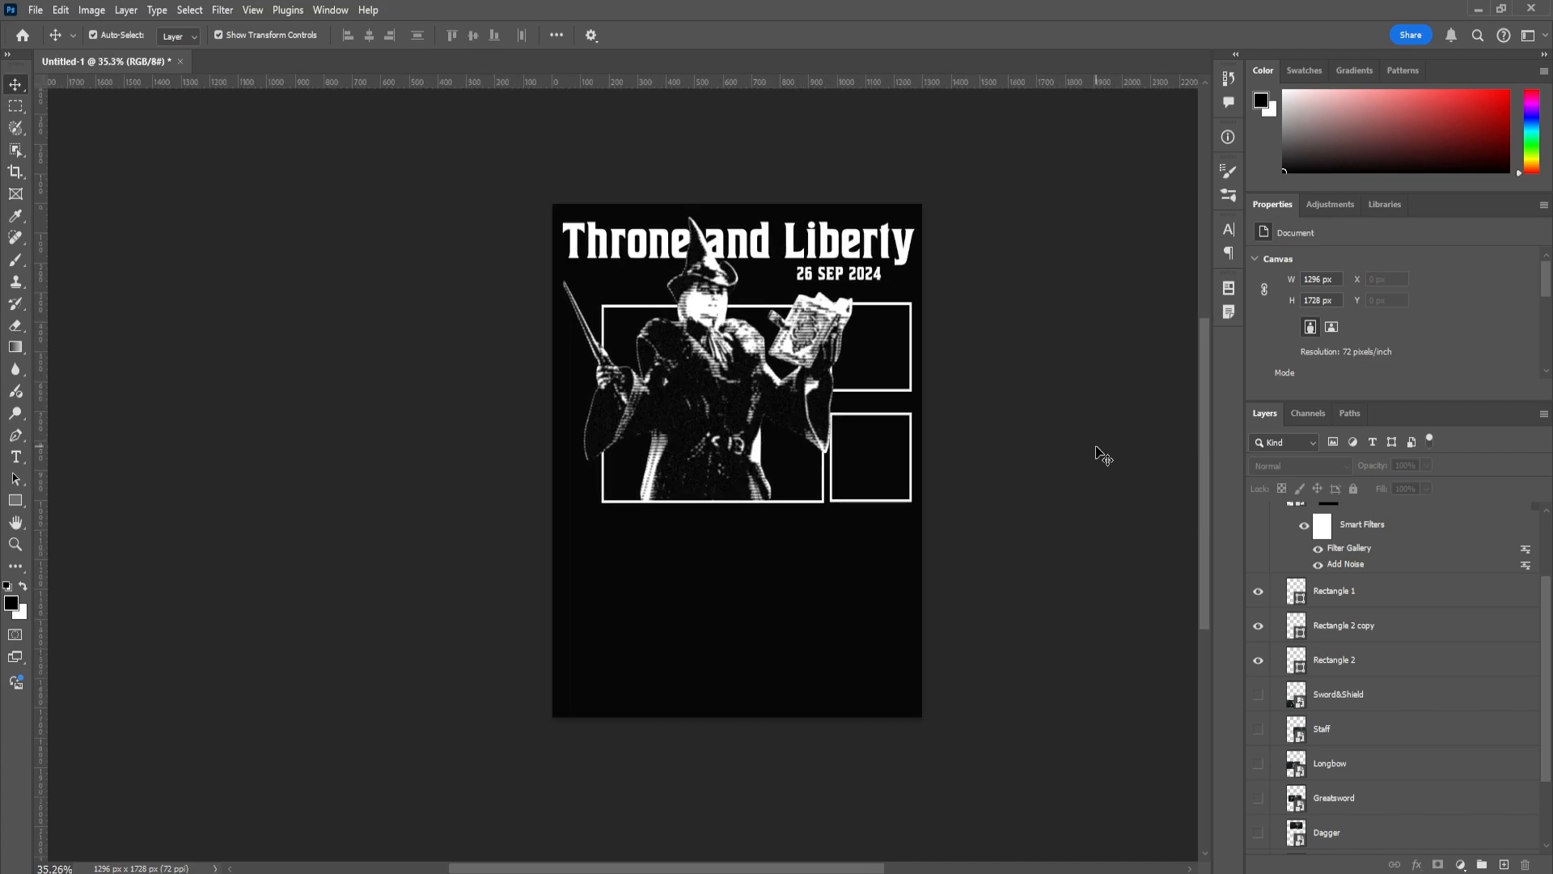
pyautogui.scroll(4, 1100, 450)
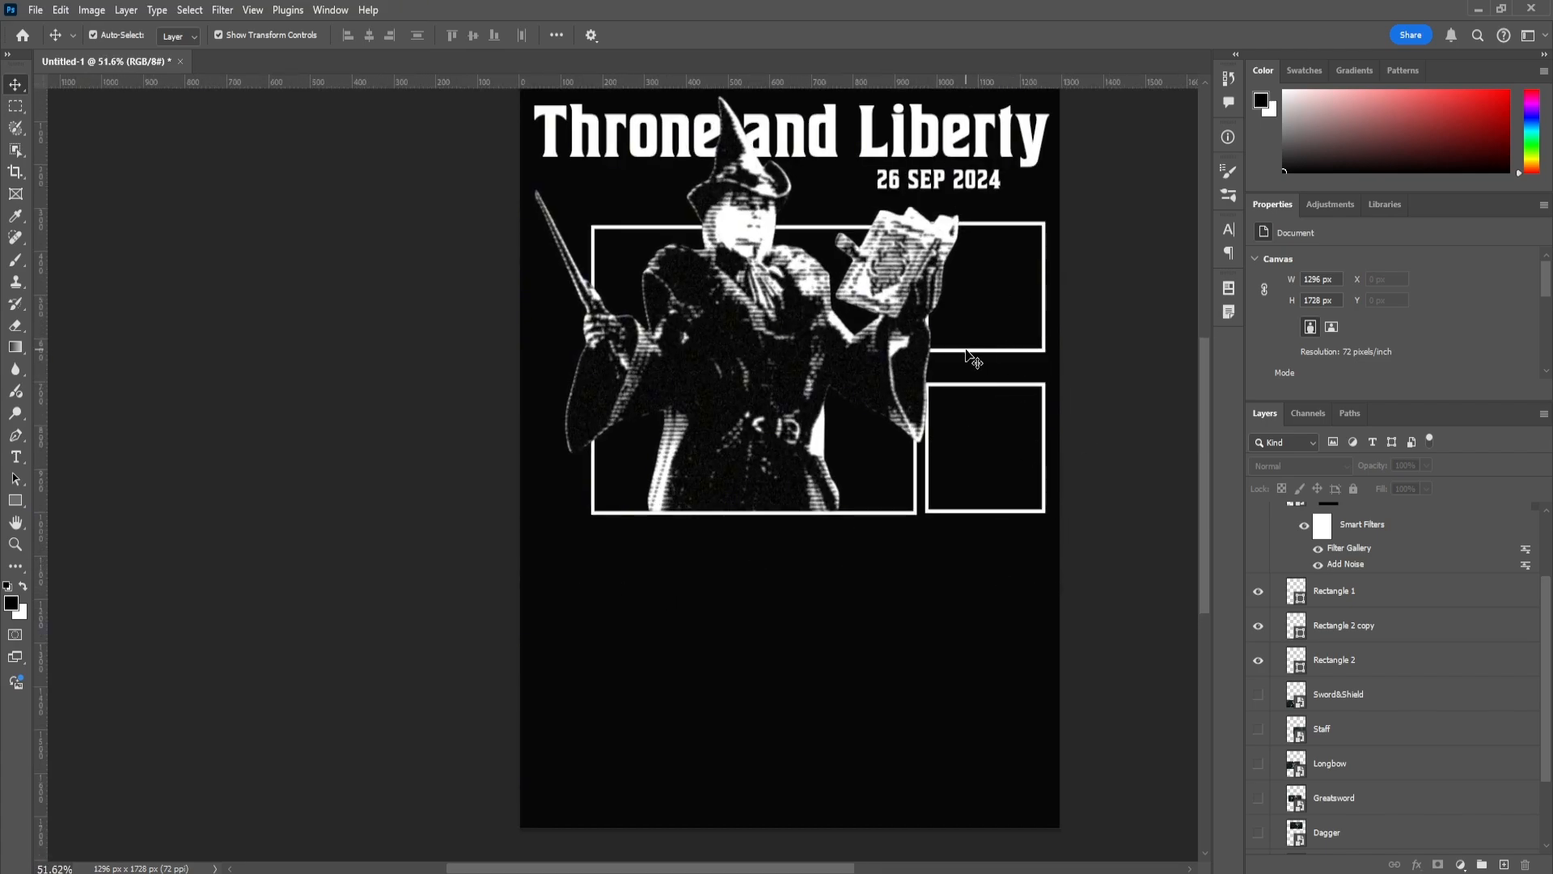
# Move the Sword&Shield layer directly above the upper small rectangle, clip it to that rectangle and show it
pyautogui.click(1326, 590)
pyautogui.click(1258, 591)
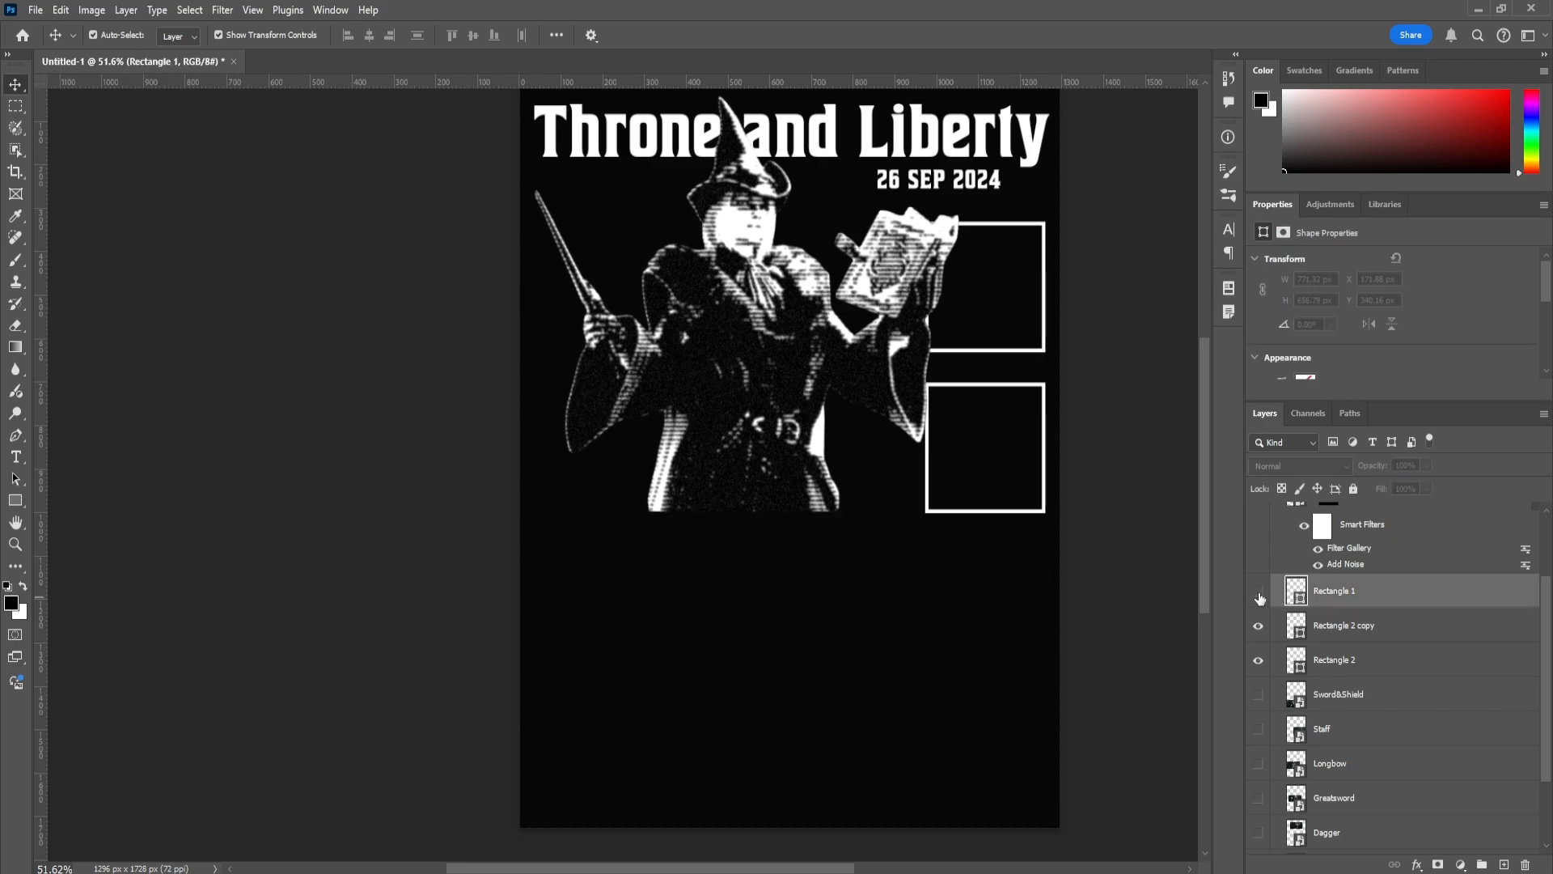
pyautogui.click(1258, 591)
pyautogui.click(1259, 627)
pyautogui.click(1258, 627)
pyautogui.click(1362, 627)
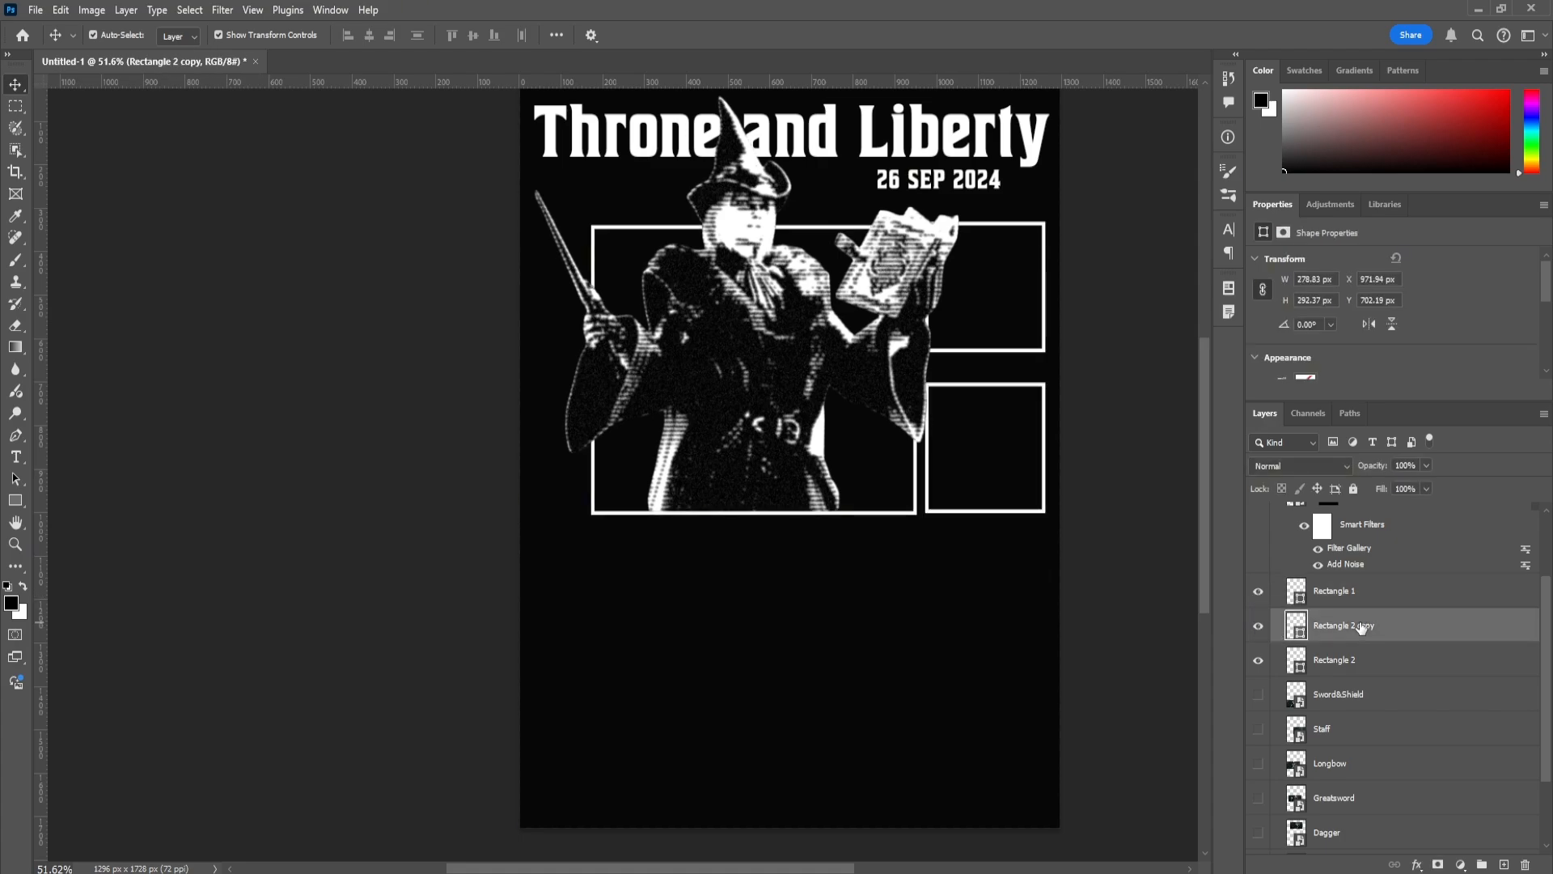
pyautogui.click(1417, 661)
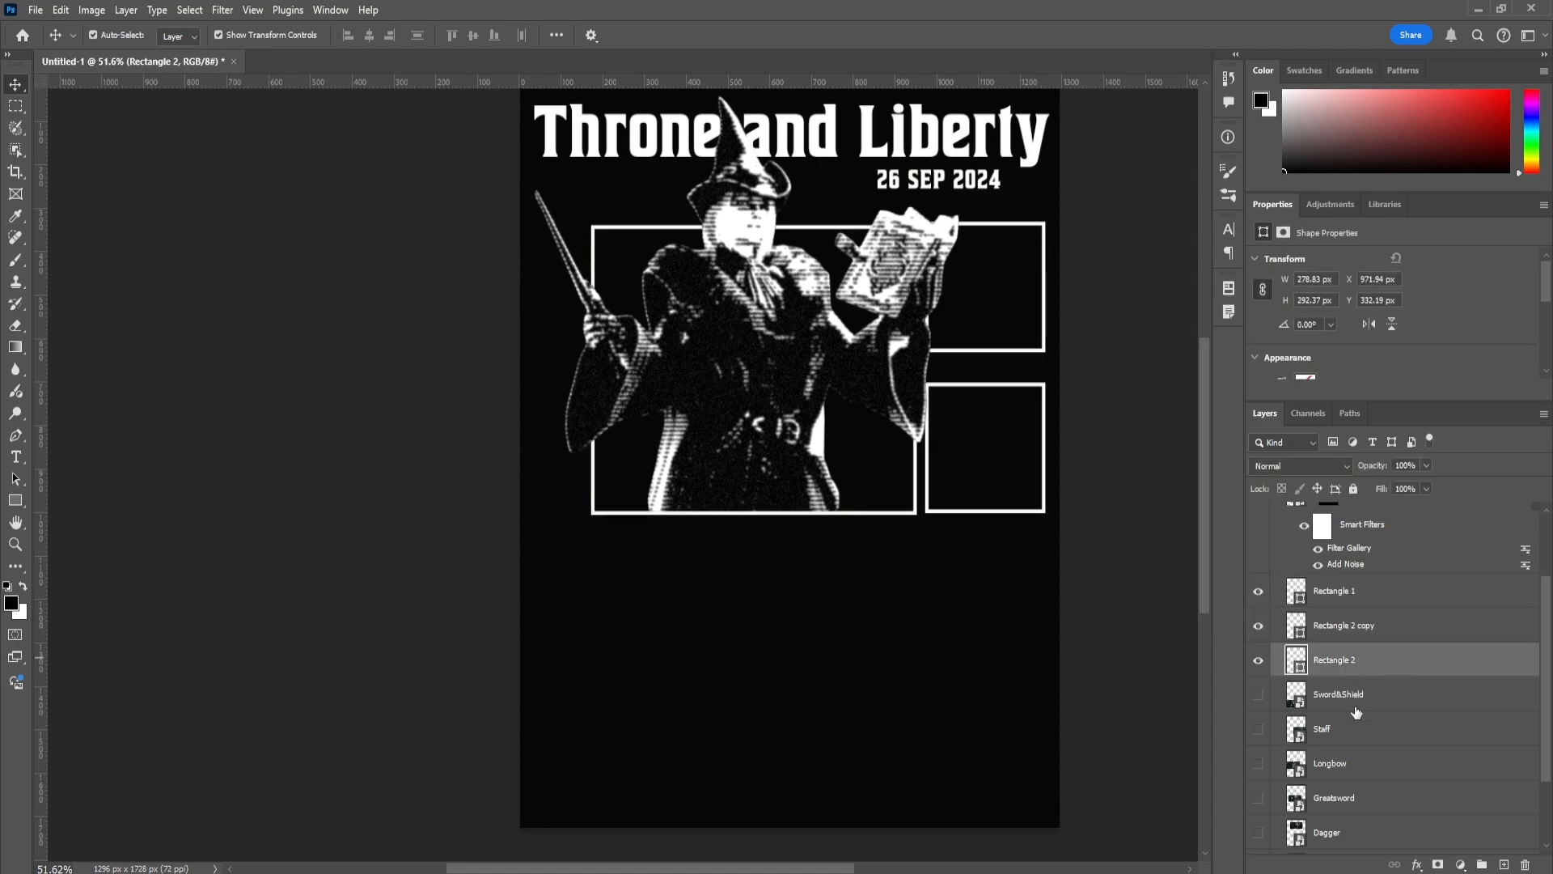
pyautogui.moveTo(1361, 694); pyautogui.dragTo(1370, 666)
pyautogui.hotkey('ctrl', 'alt', 'g')
pyautogui.click(1257, 697)
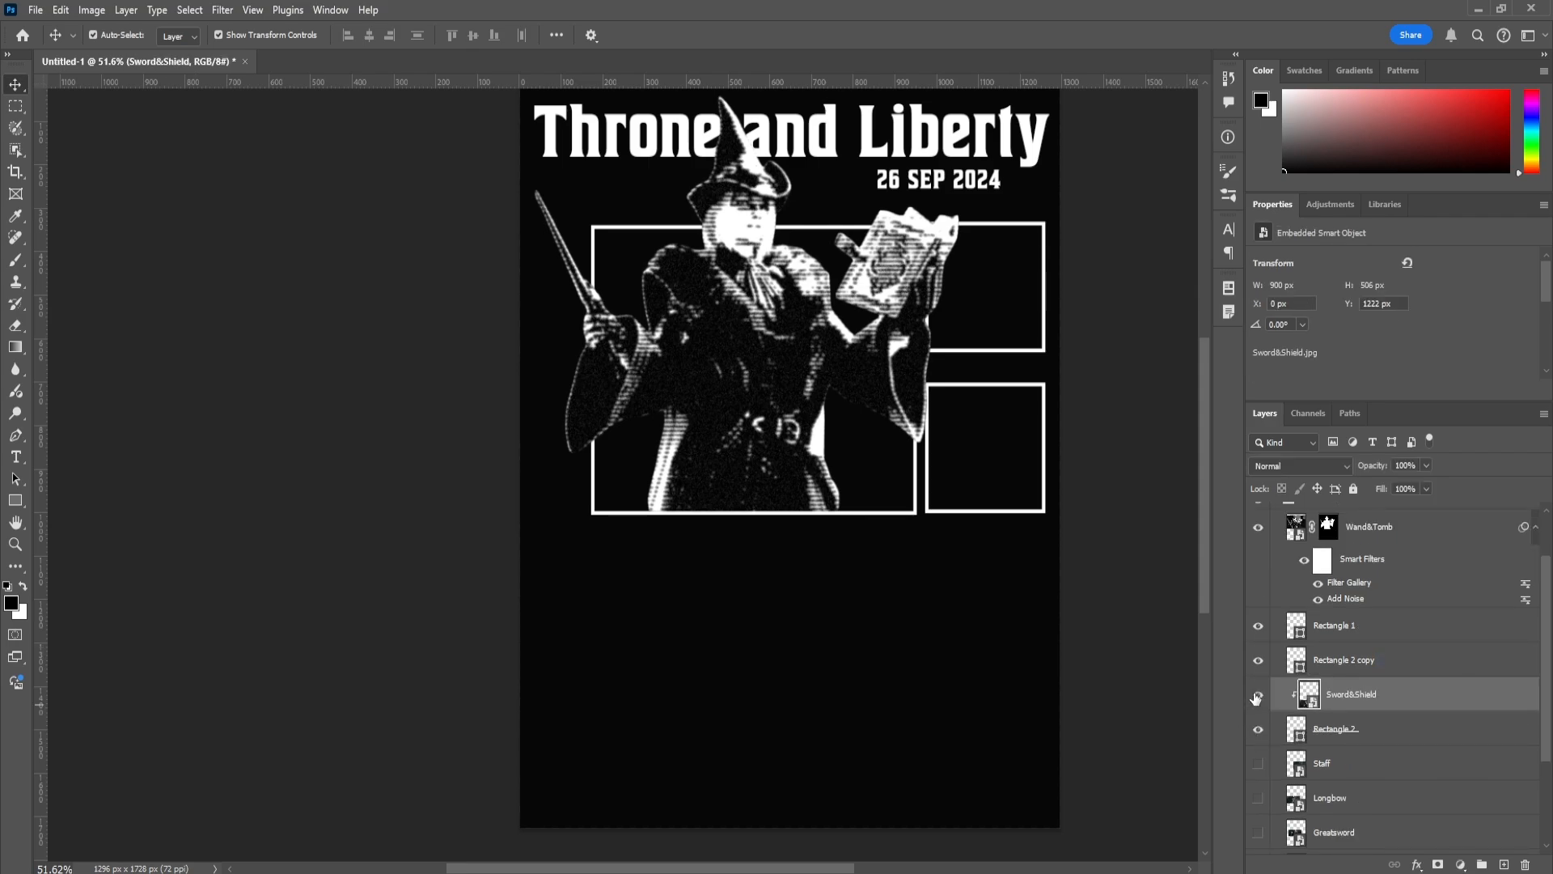
# Move the Sword&Shield image at full size over the upper small frame
pyautogui.hotkey('ctrl', 't')
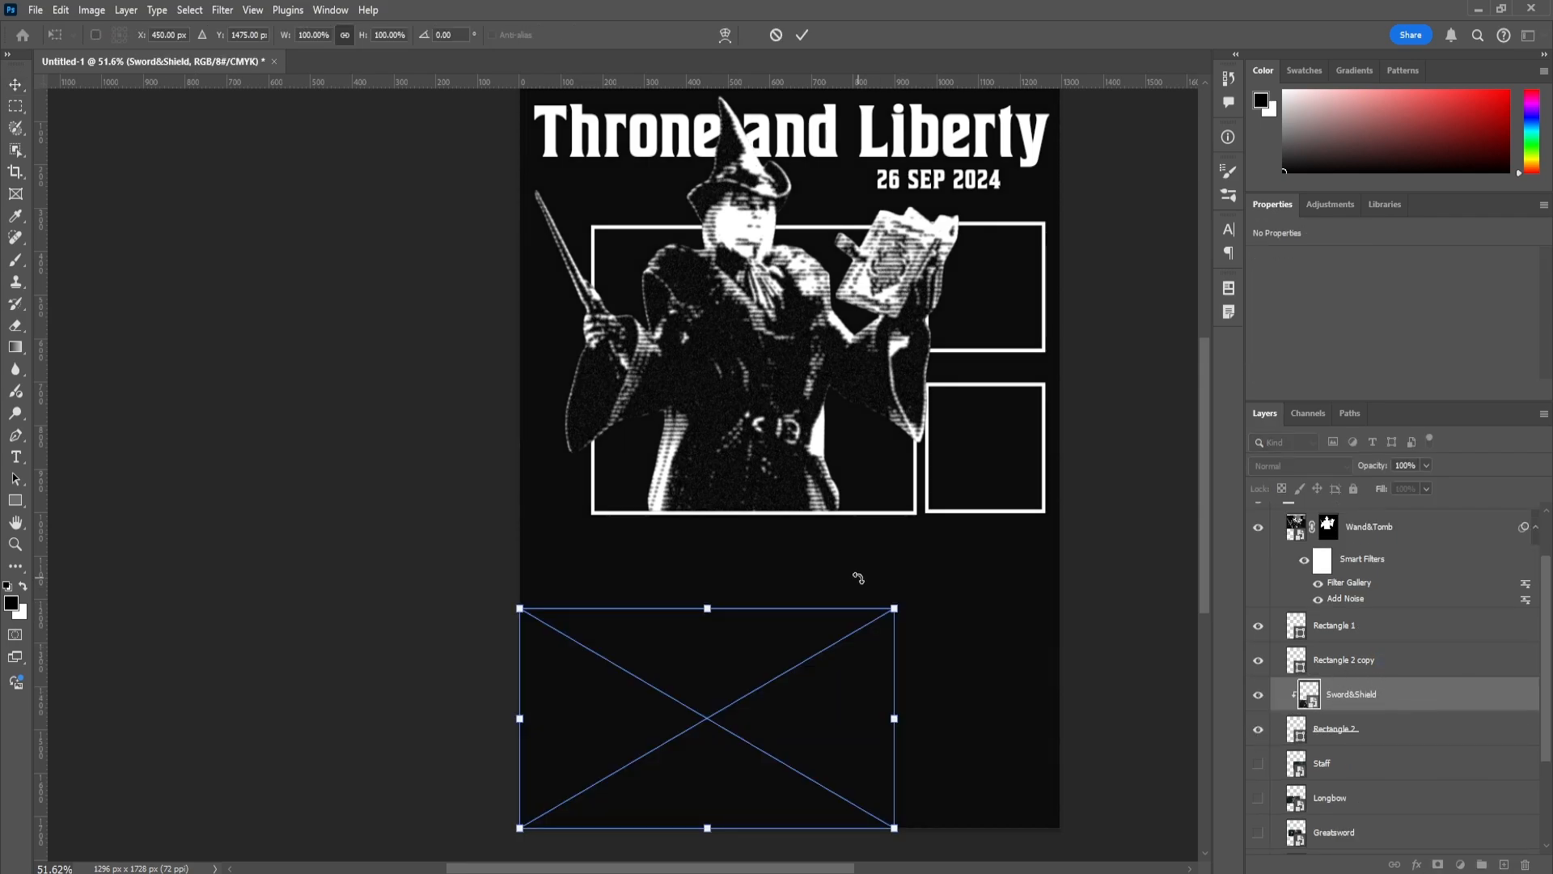
pyautogui.moveTo(745, 692); pyautogui.dragTo(1025, 280)
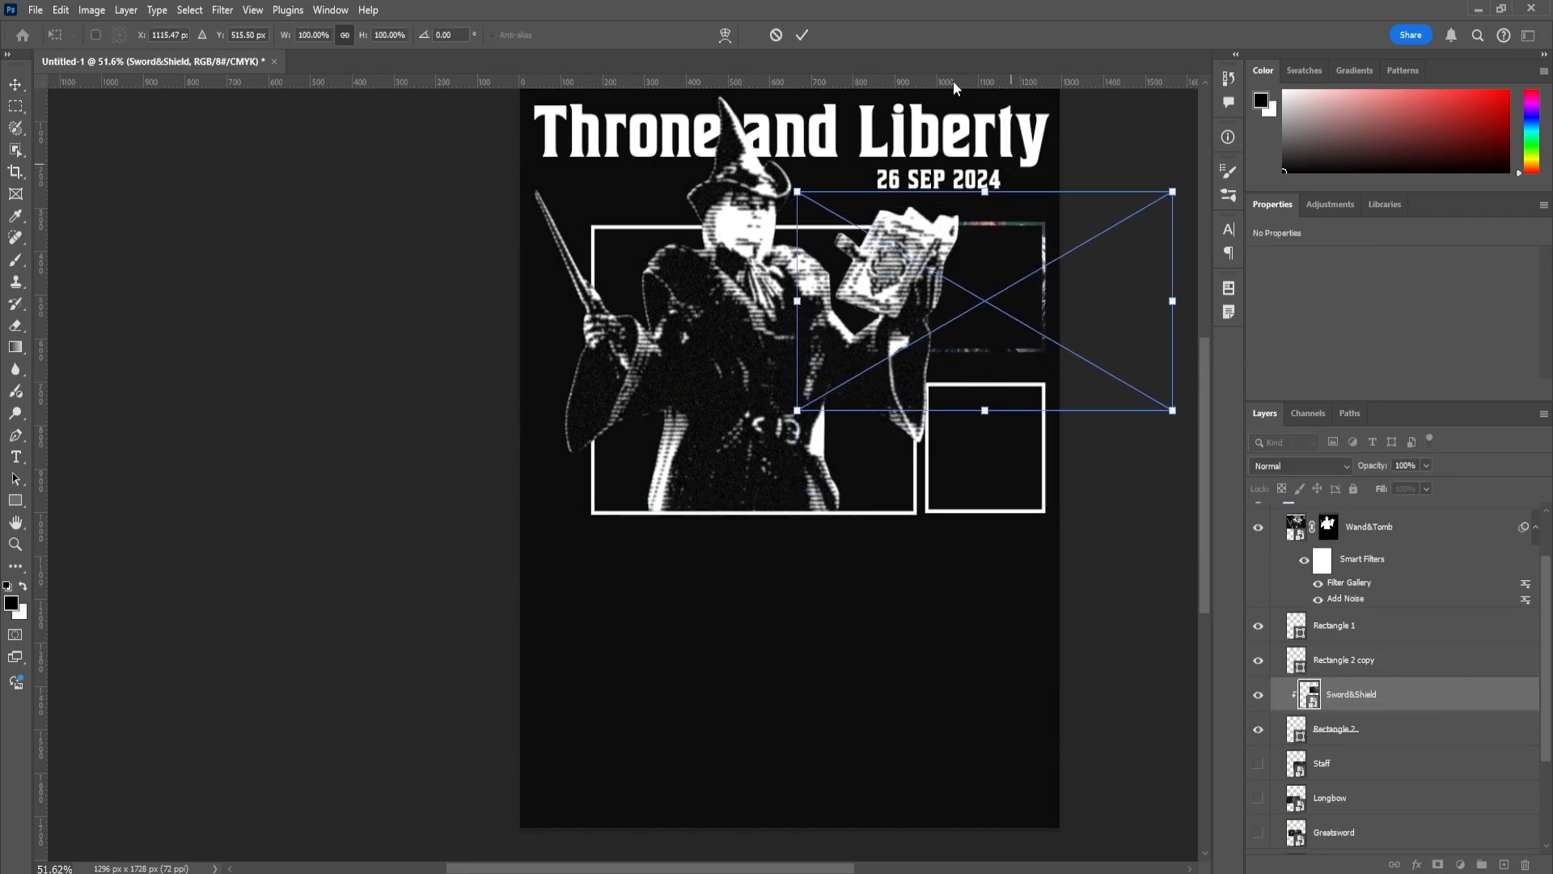
pyautogui.click(803, 35)
# Fill the upper small rectangle with white so the clipped Sword&Shield image shows inside it
pyautogui.click(1349, 729)
pyautogui.scroll(-1, 1390, 309)
pyautogui.click(1305, 327)
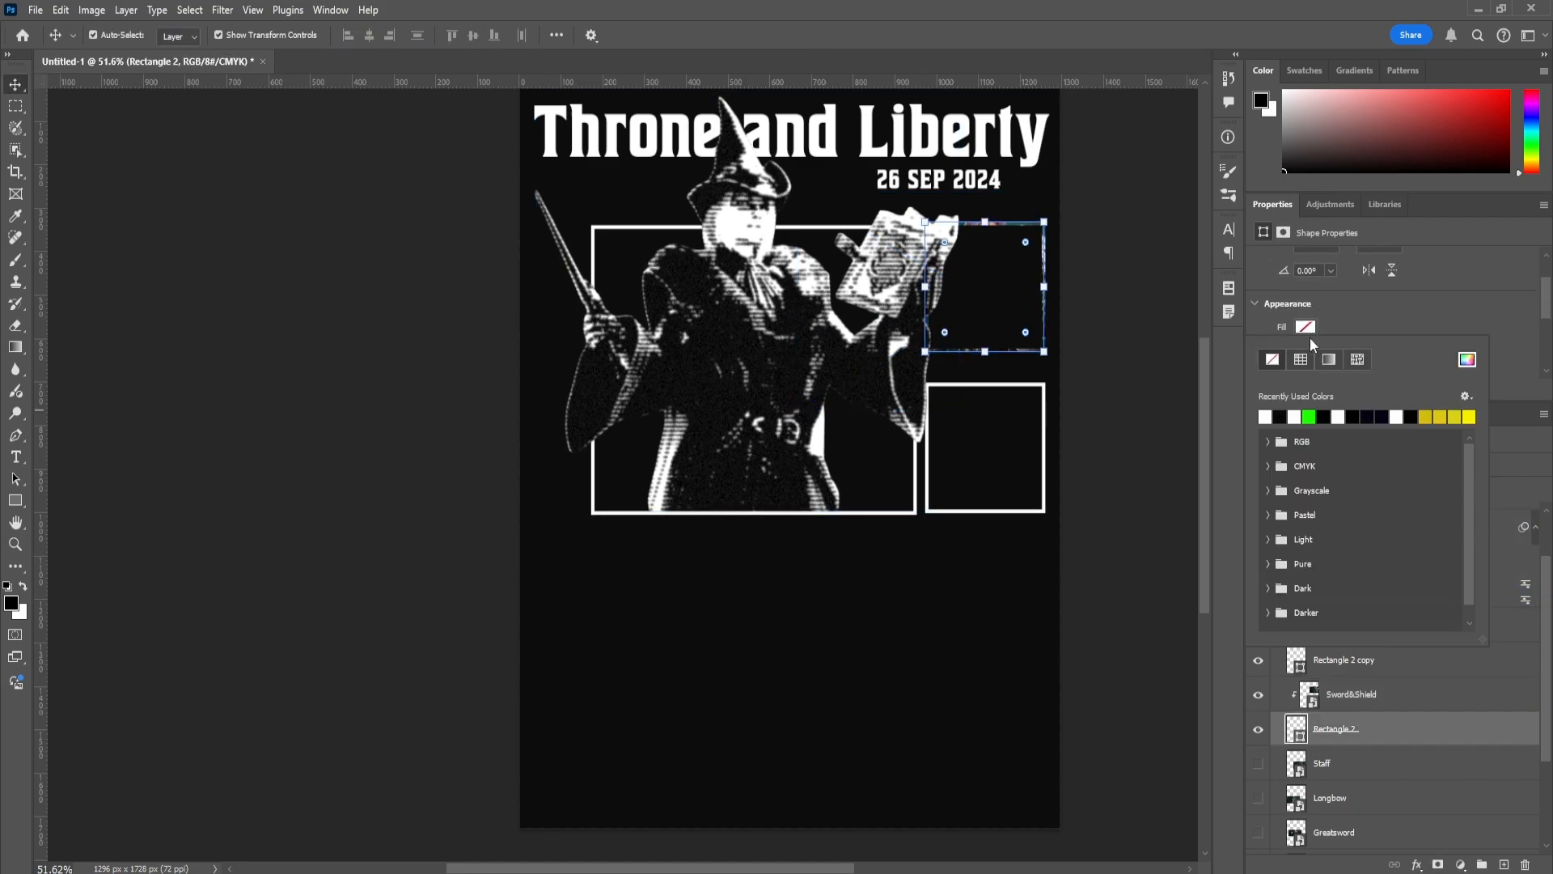
pyautogui.click(1294, 416)
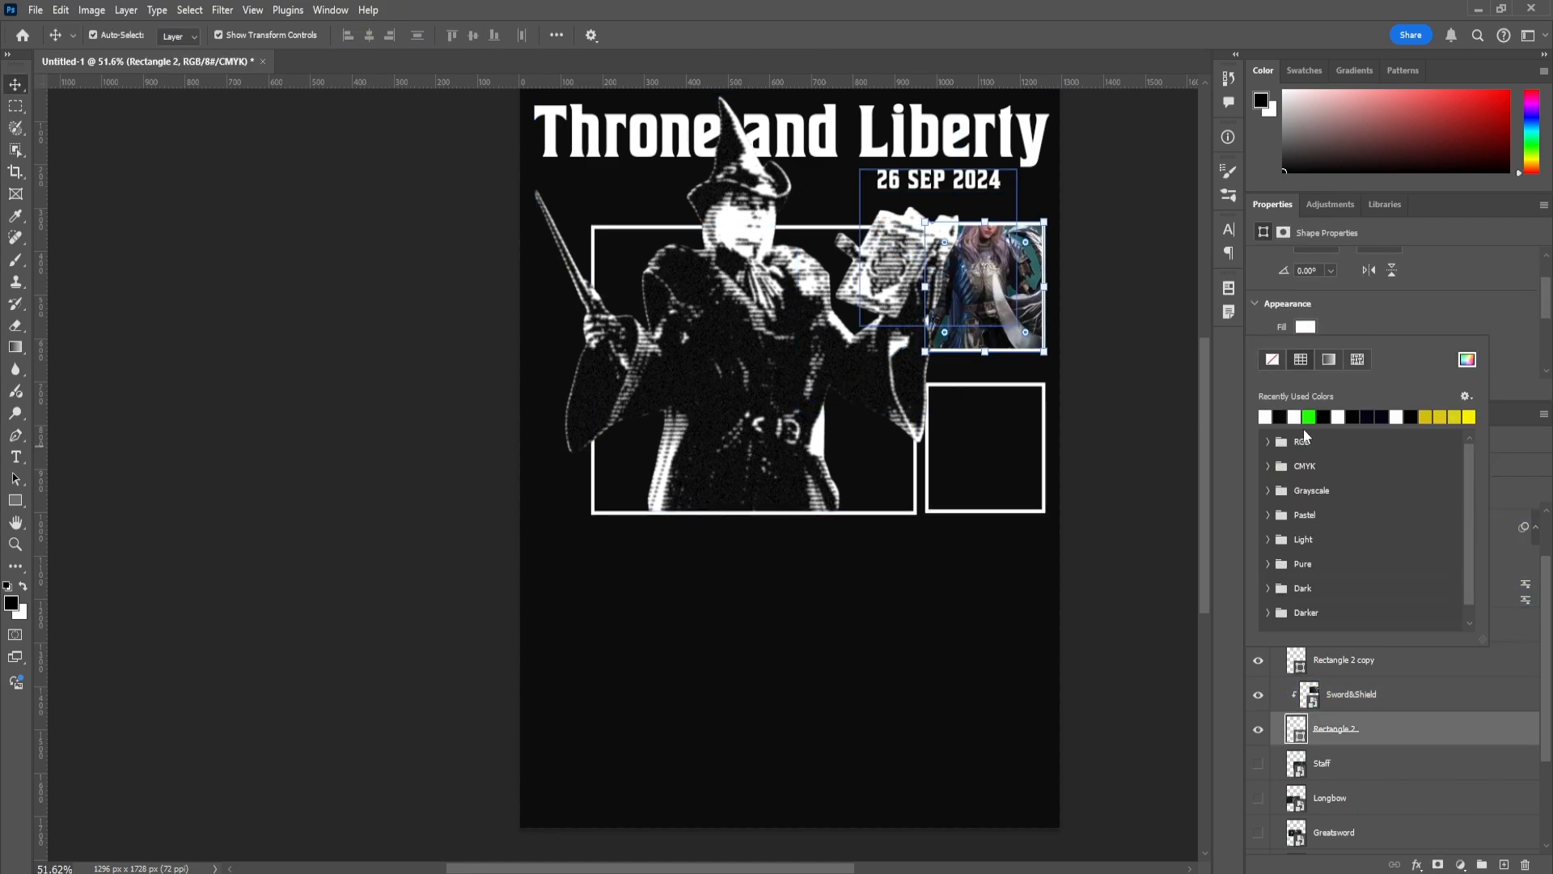
pyautogui.click(1088, 374)
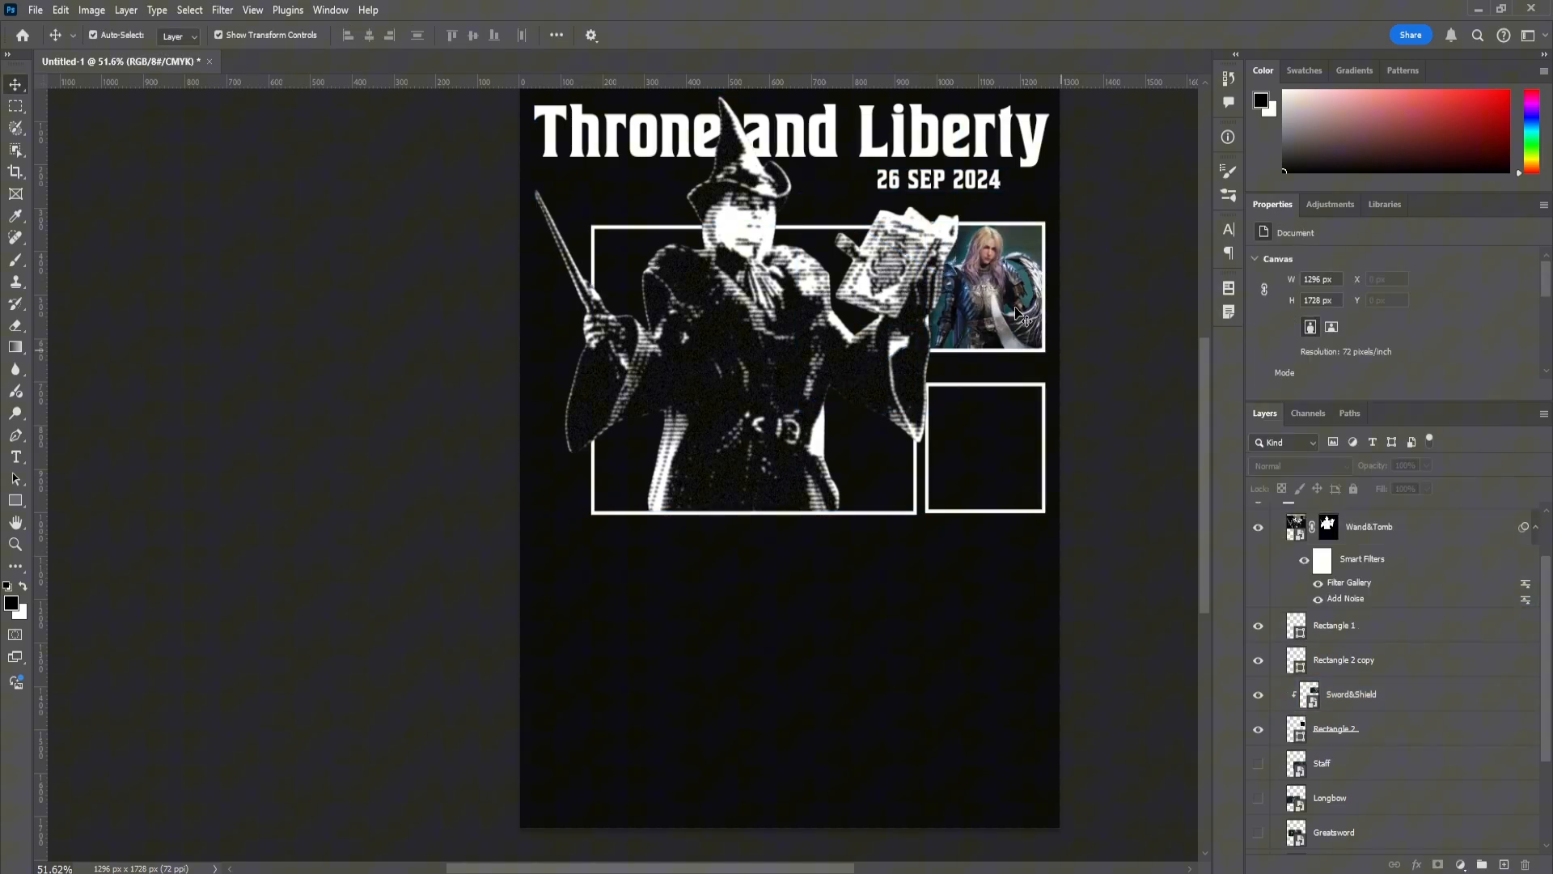
# Bring the Greatsword layer above the Rectangle 1 layer and make it a clipping mask
pyautogui.click(1016, 313)
pyautogui.click(1018, 485)
pyautogui.click(1015, 515)
pyautogui.scroll(-2, 1375, 728)
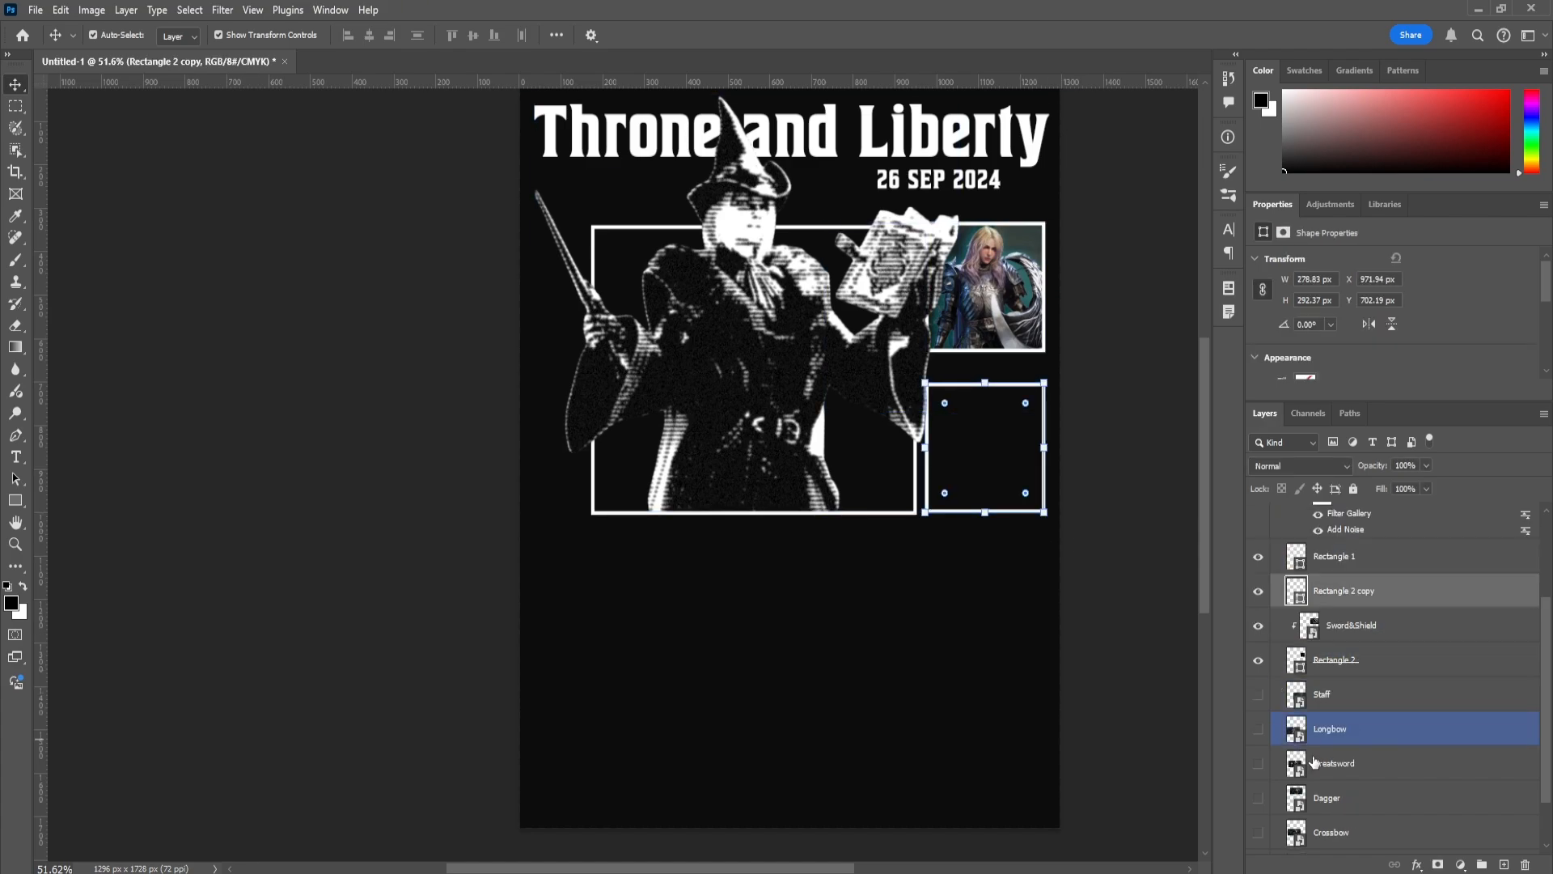
pyautogui.moveTo(1380, 763); pyautogui.dragTo(1394, 550)
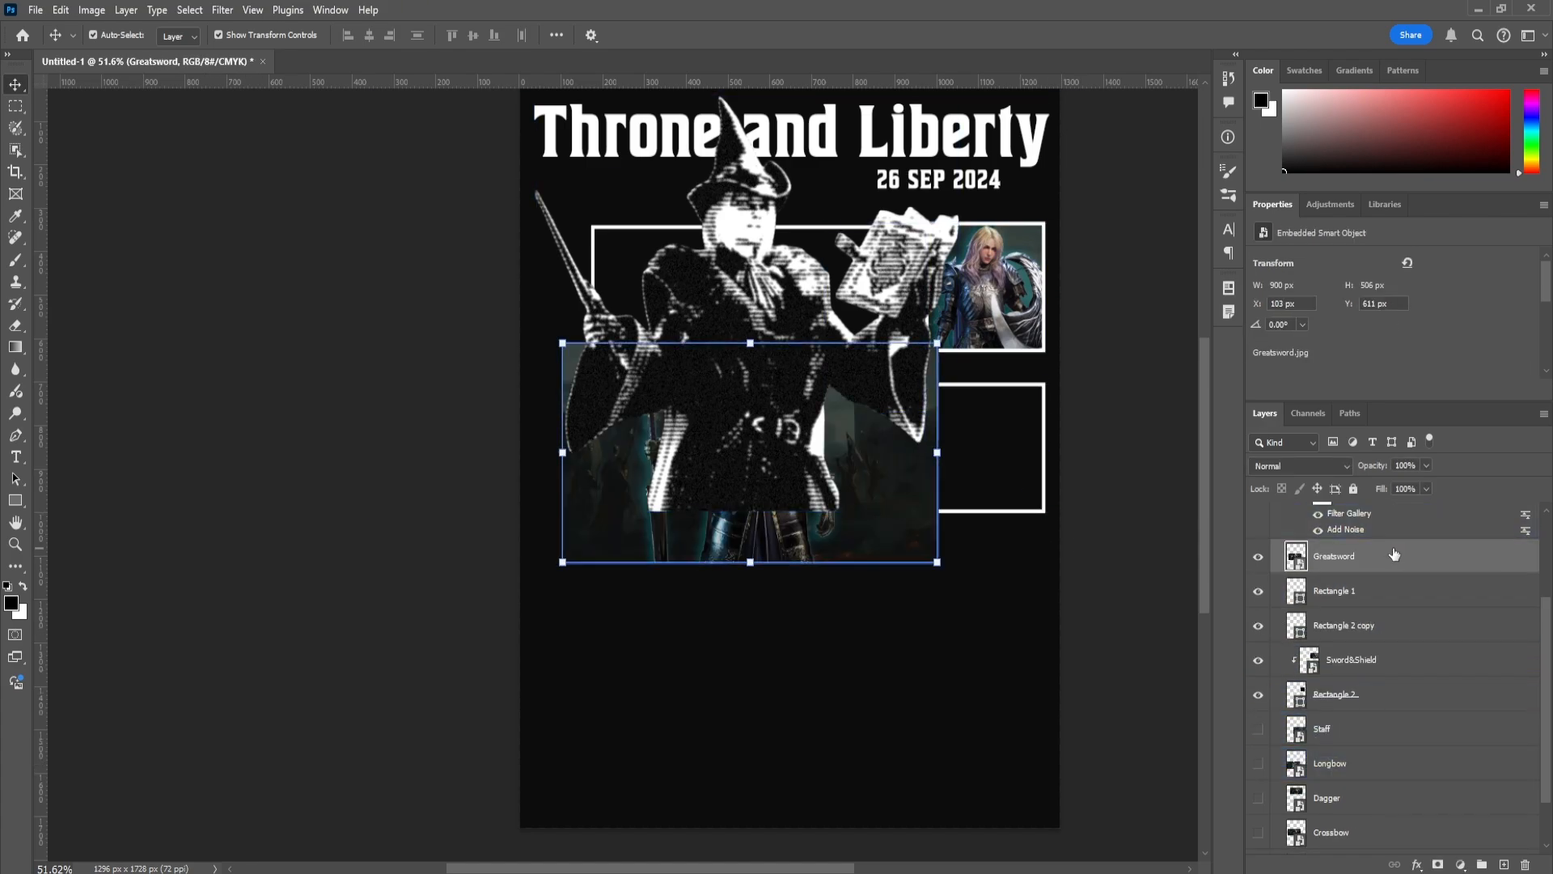
pyautogui.rightClick(1393, 559)
pyautogui.click(1295, 840)
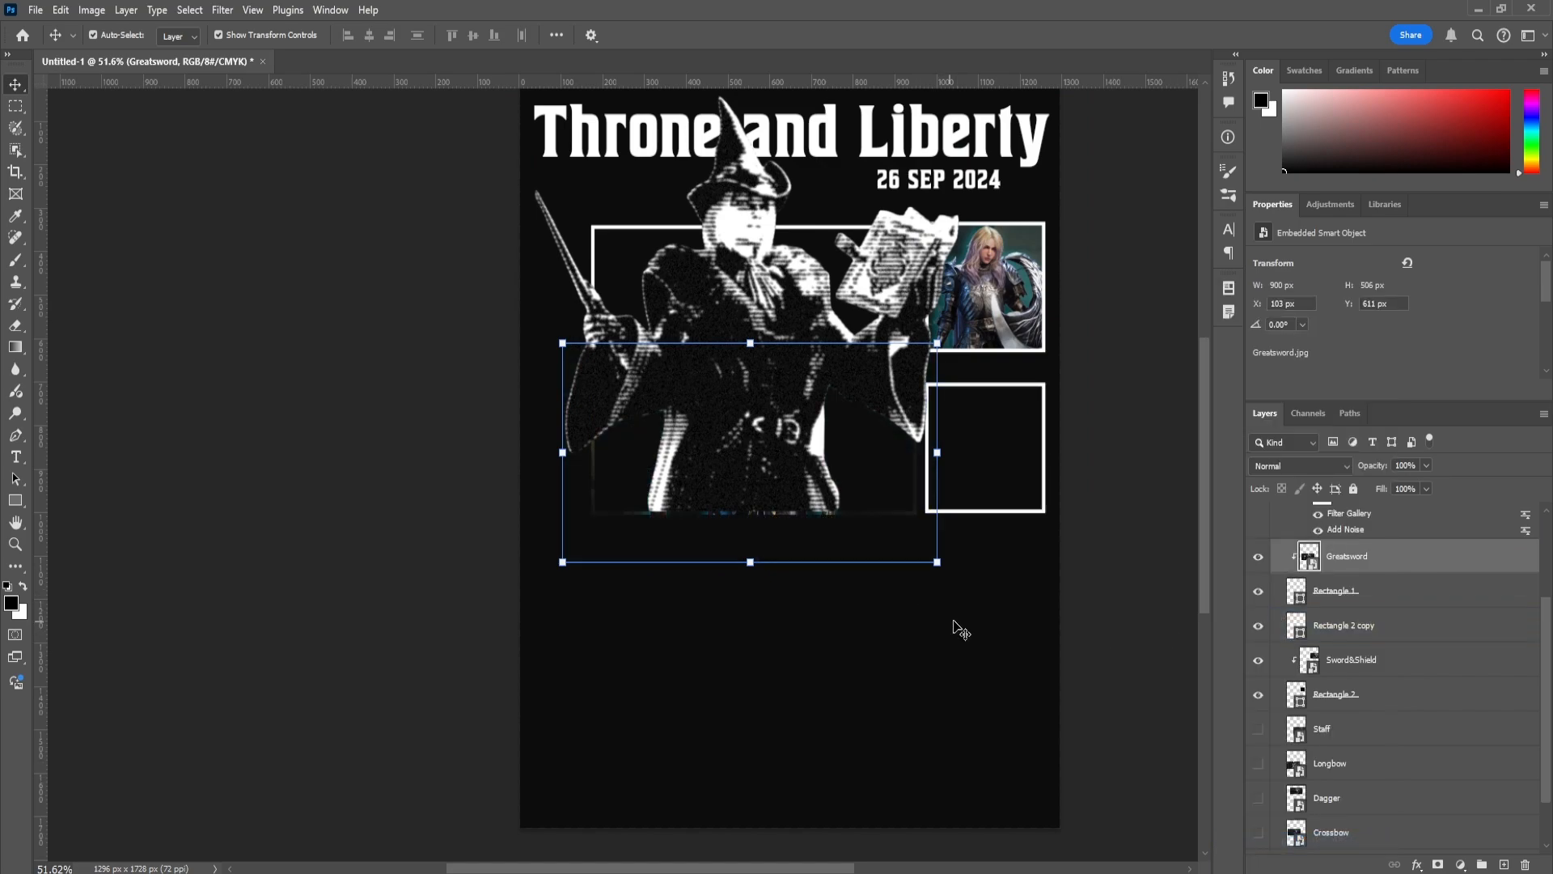
# Move the Greatsword image at full size over the lower small frame
pyautogui.hotkey('ctrl', 't')
pyautogui.moveTo(852, 503); pyautogui.dragTo(1071, 510)
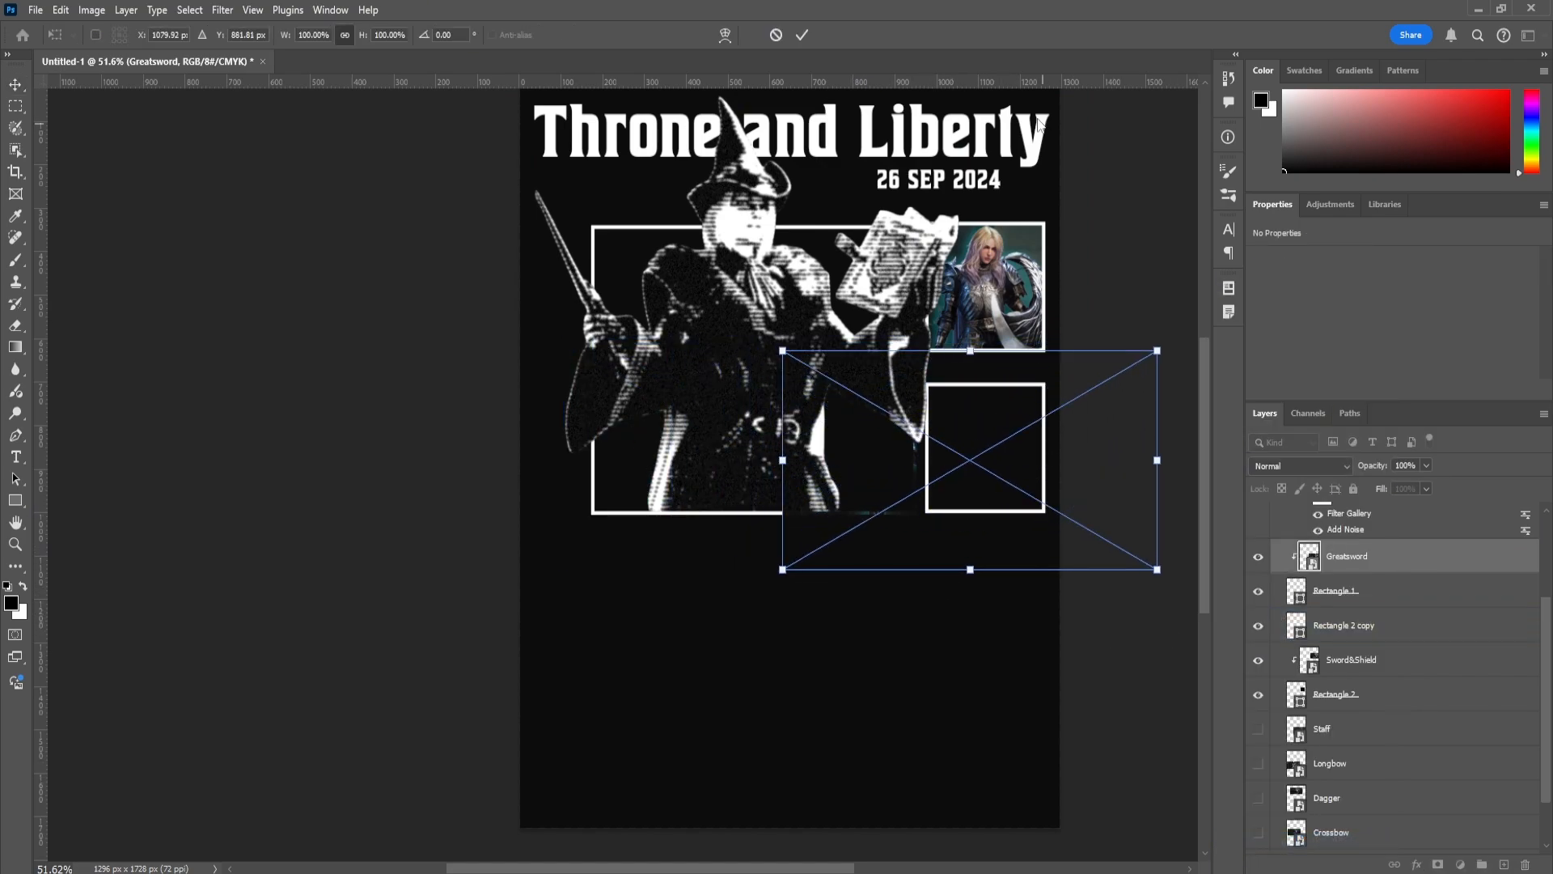
pyautogui.click(802, 36)
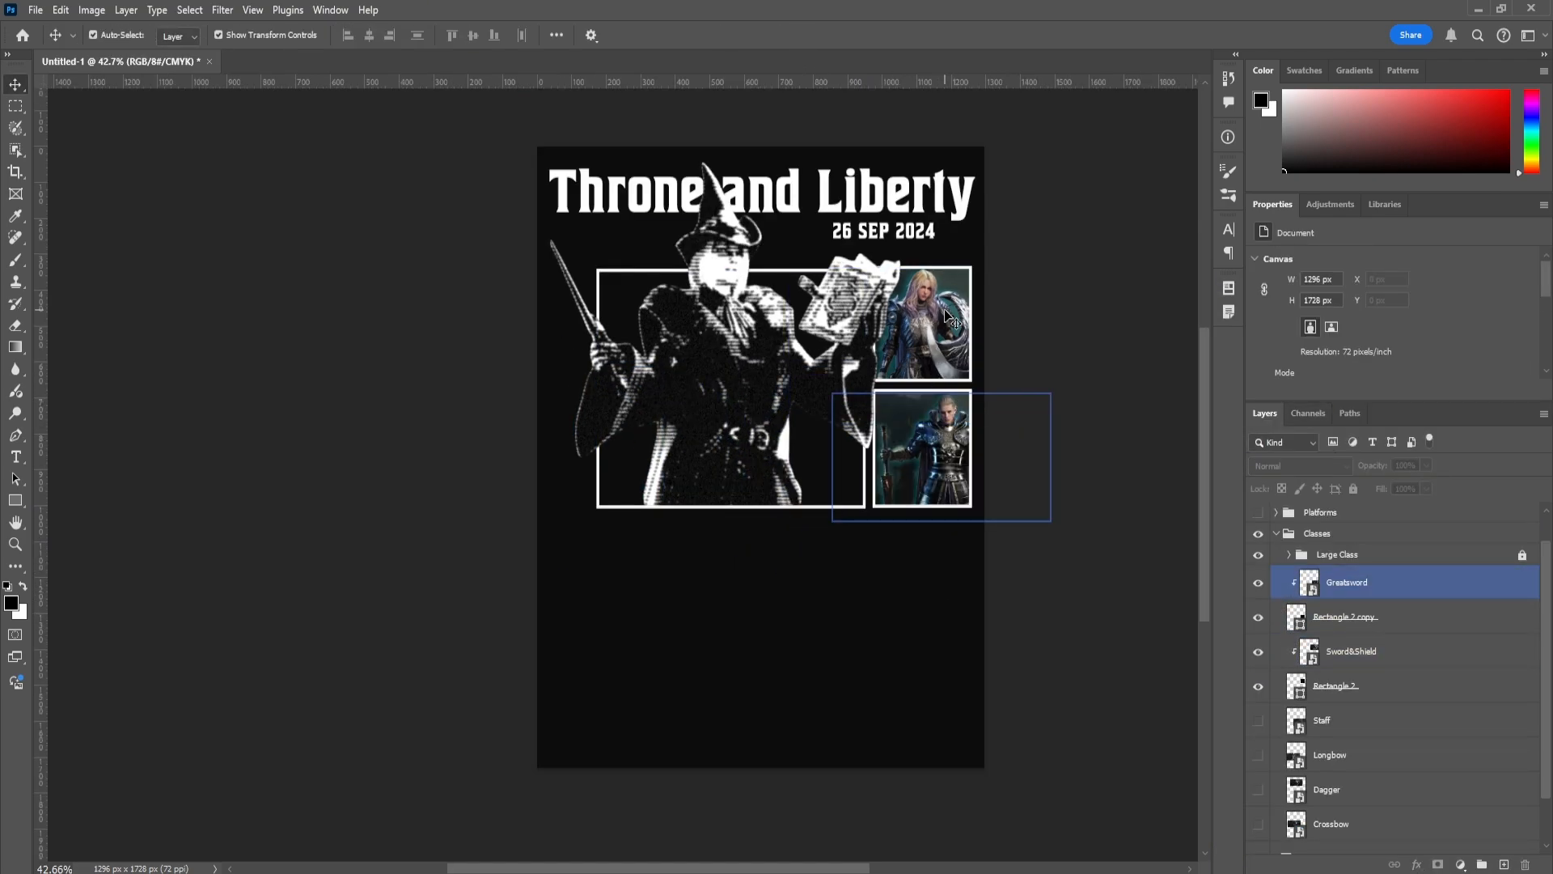
# Try the Filter Gallery with its current settings on the Sword&Shield image and undo it
pyautogui.click(945, 340)
pyautogui.click(1403, 651)
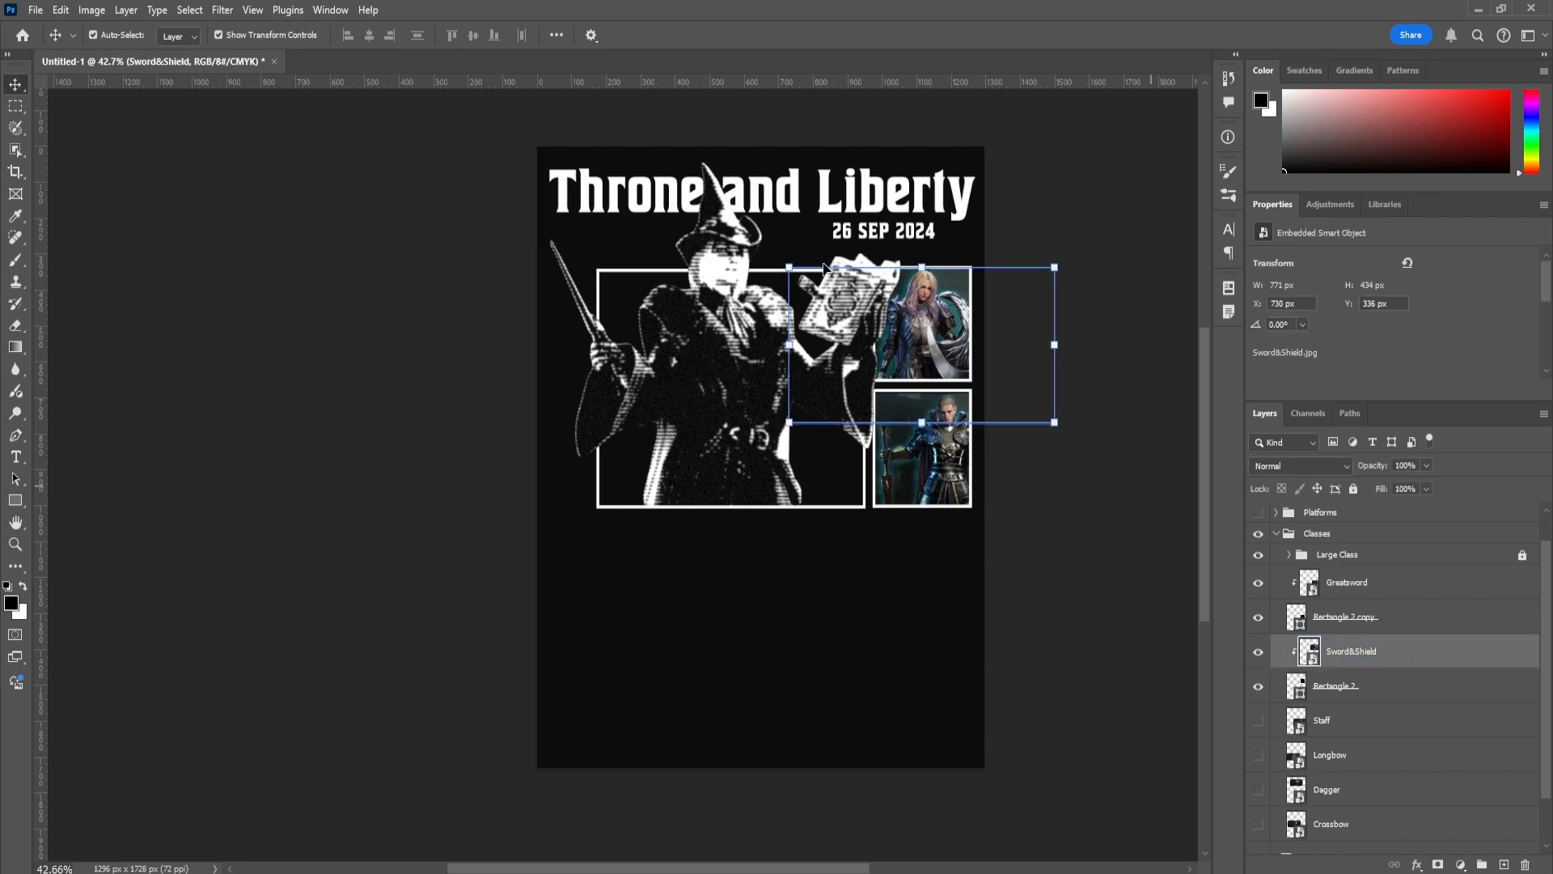
pyautogui.click(222, 10)
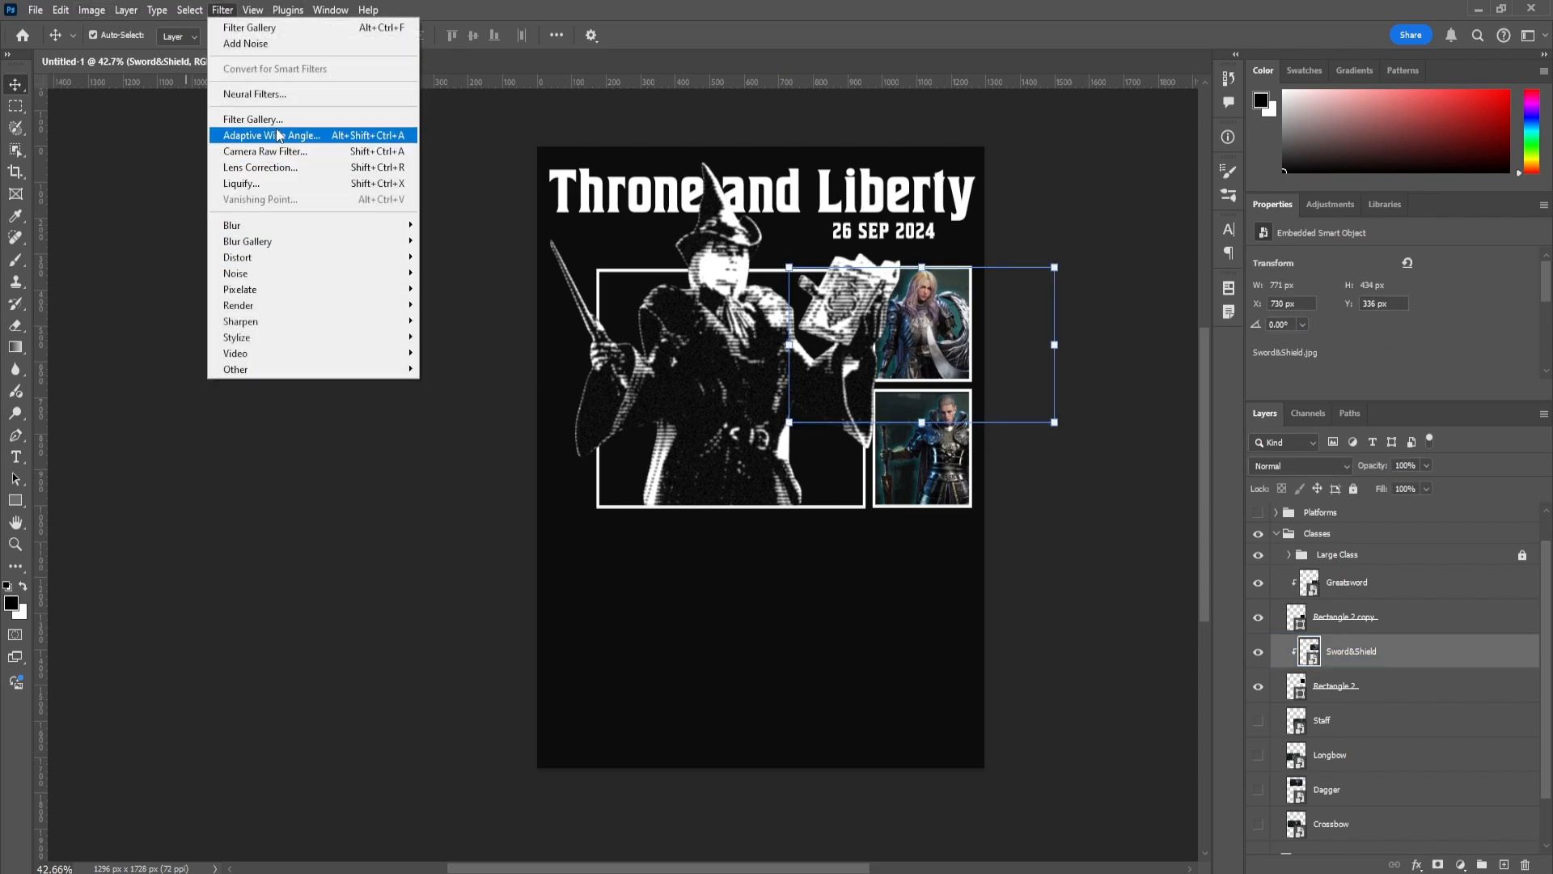
pyautogui.click(253, 119)
pyautogui.click(1448, 52)
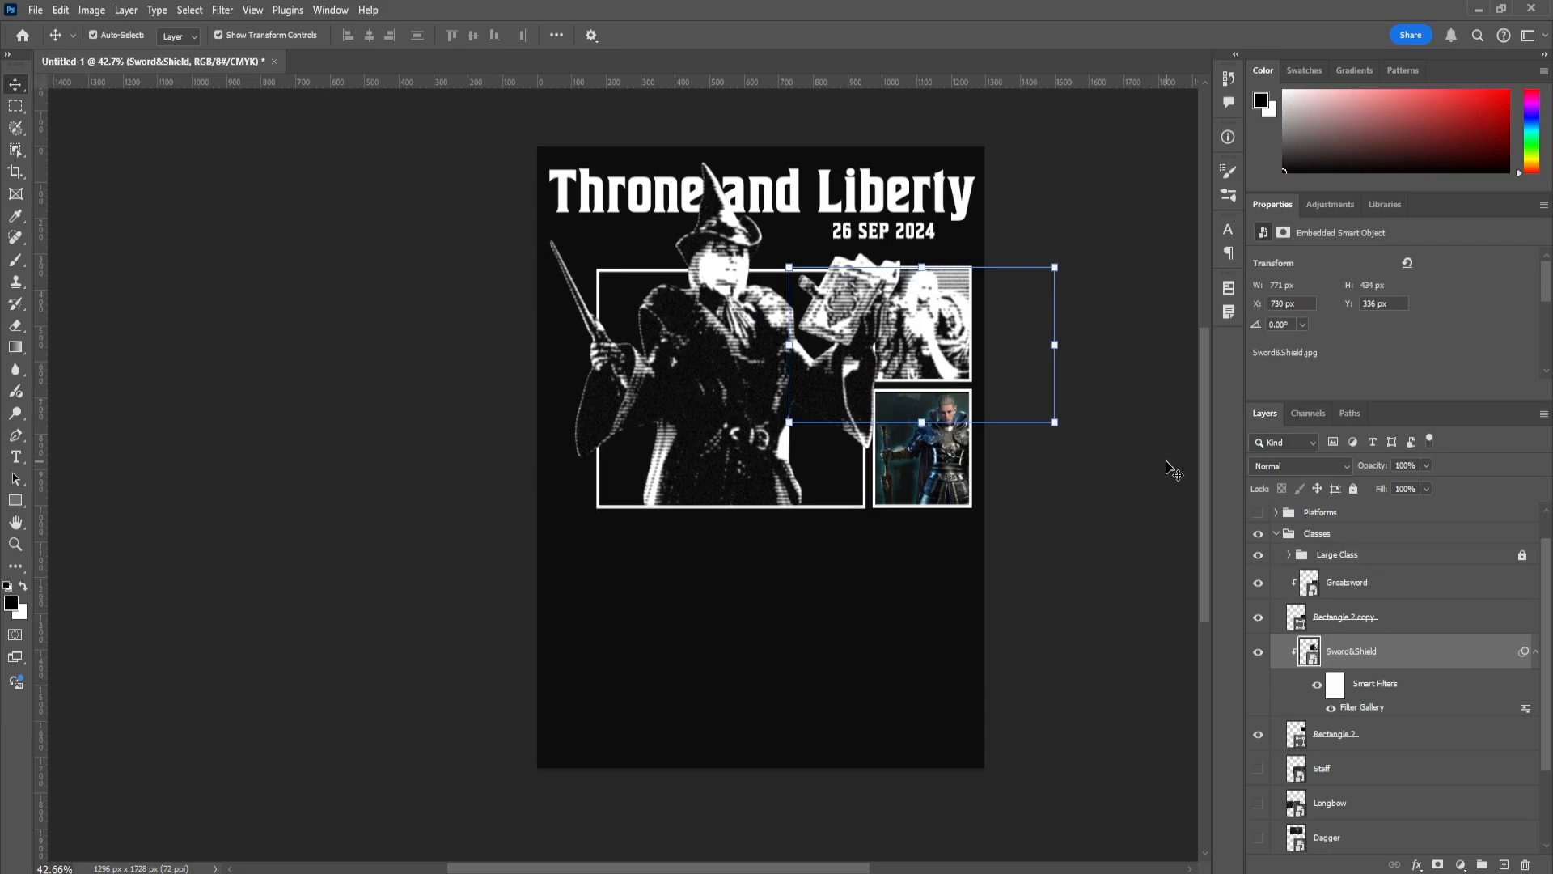
pyautogui.click(1087, 519)
pyautogui.scroll(-2, 1104, 515)
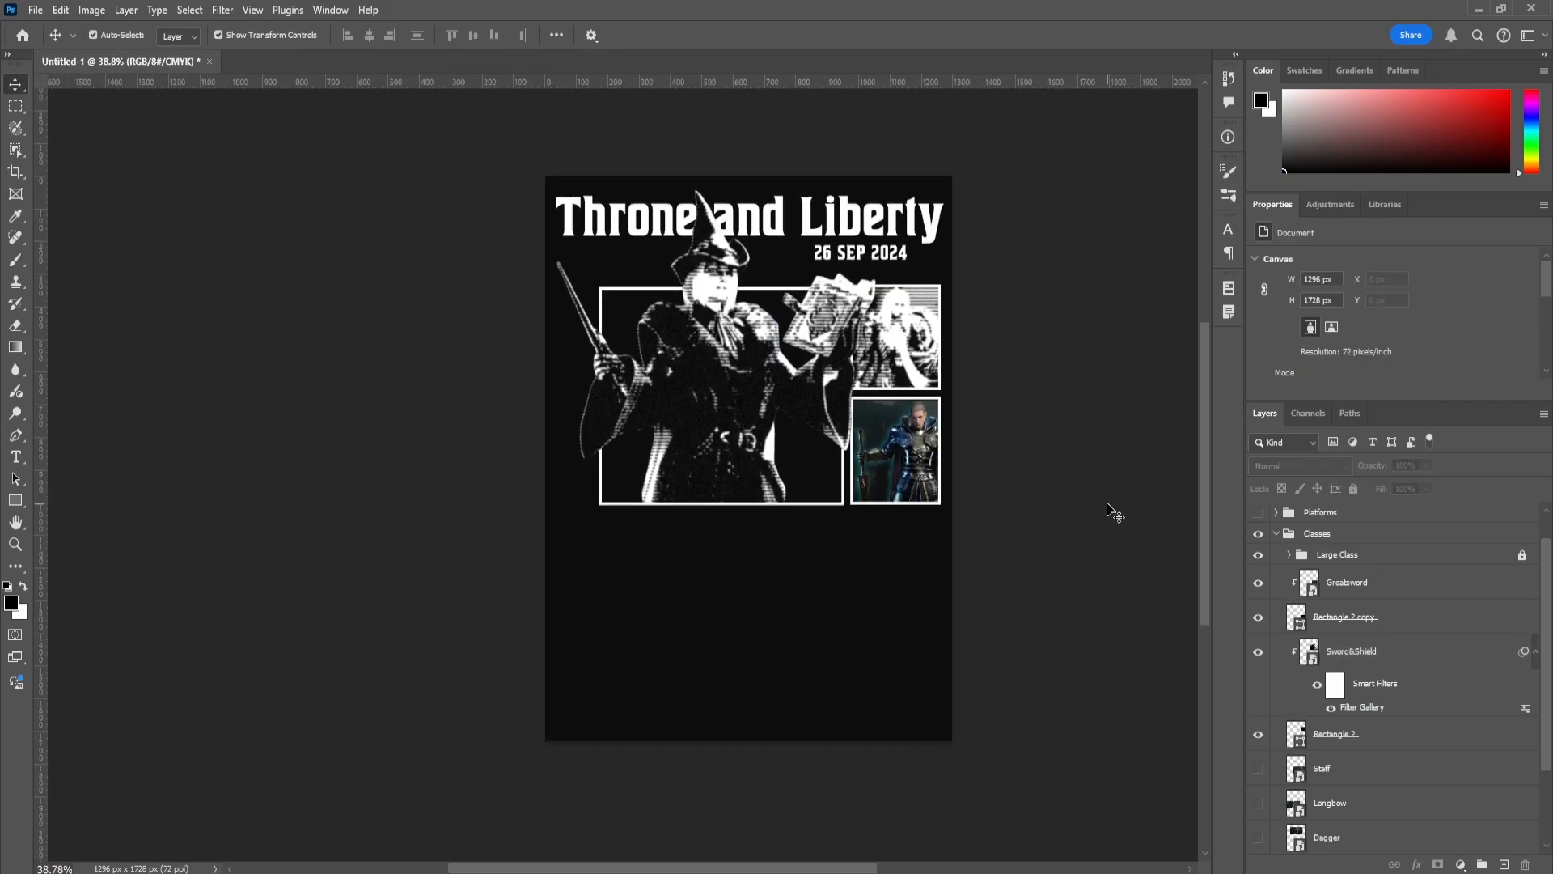
pyautogui.hotkey('ctrl', 'z')
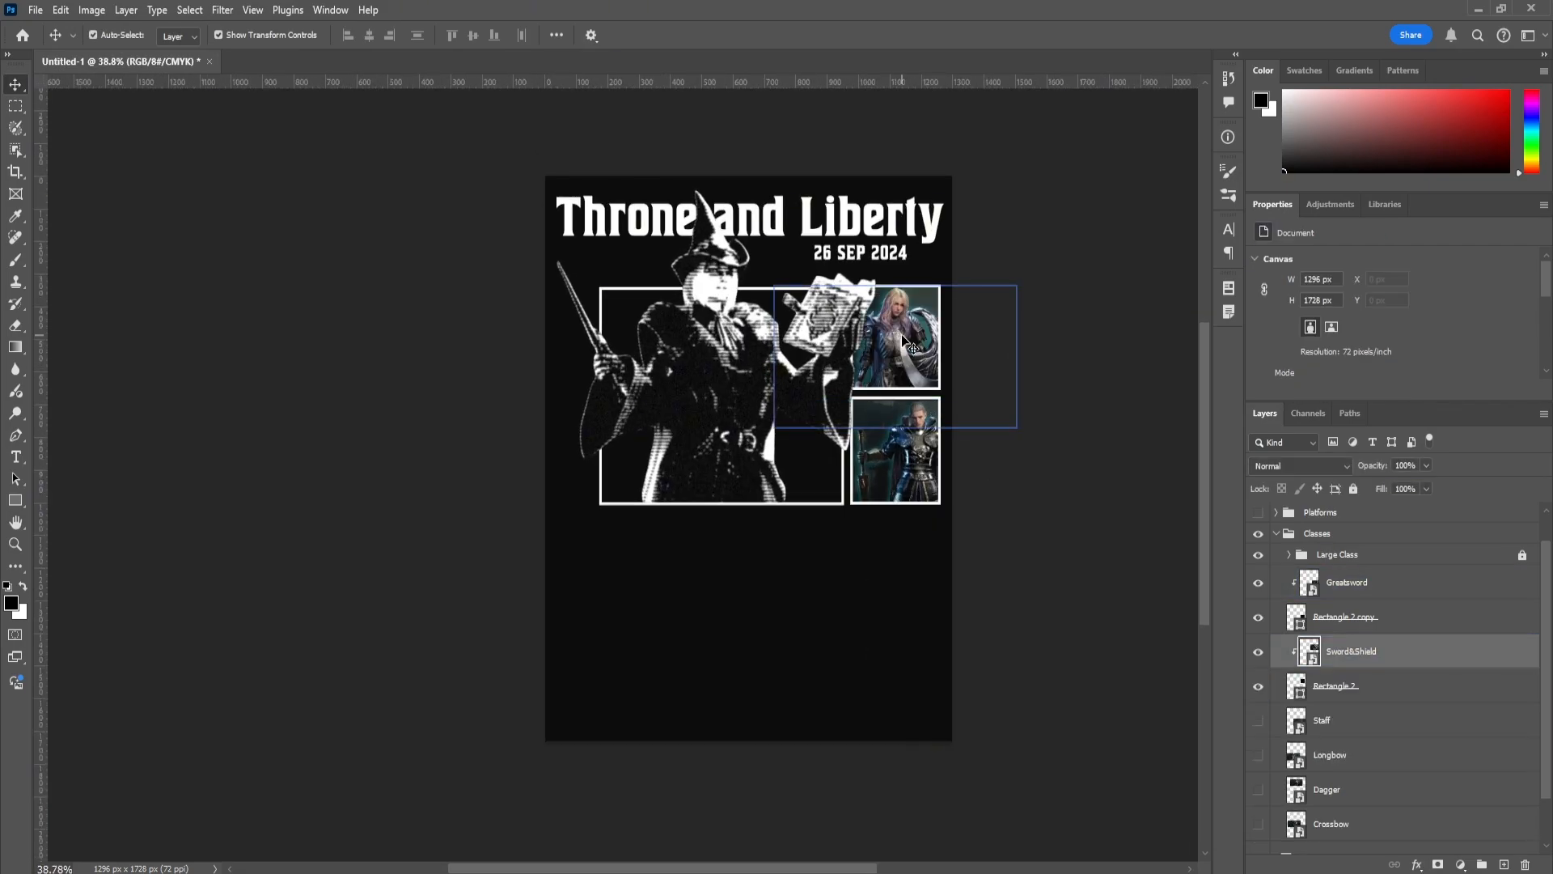
# Set the Filter Gallery's Torn Edges effect for the Sword&Shield image to image balance 38, smoothness 12 and contrast 3
pyautogui.click(222, 10)
pyautogui.click(267, 119)
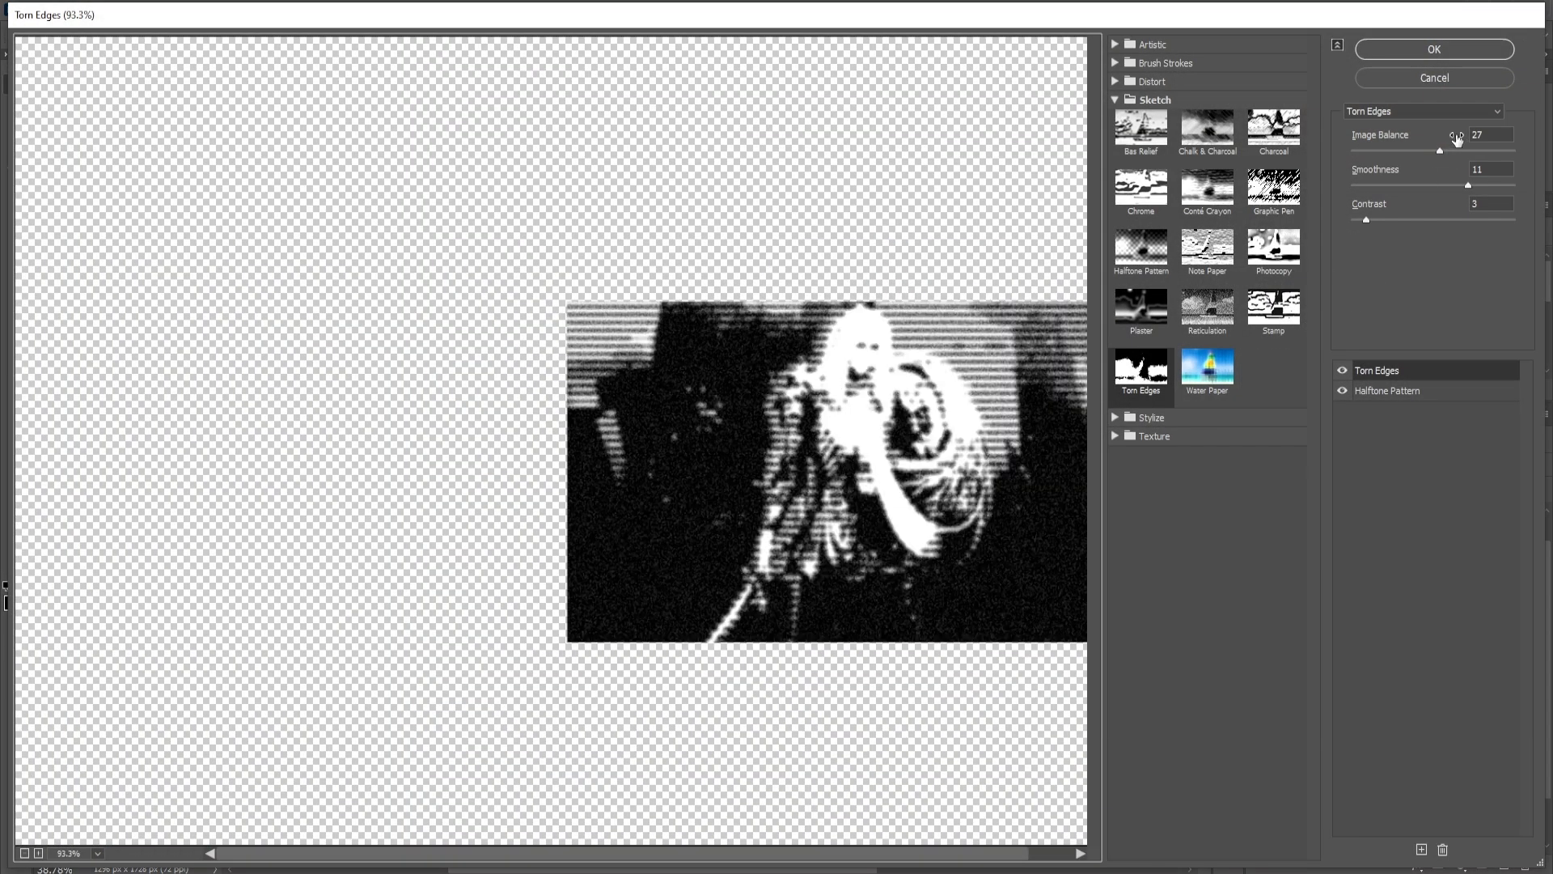
pyautogui.moveTo(1439, 151); pyautogui.dragTo(1478, 150)
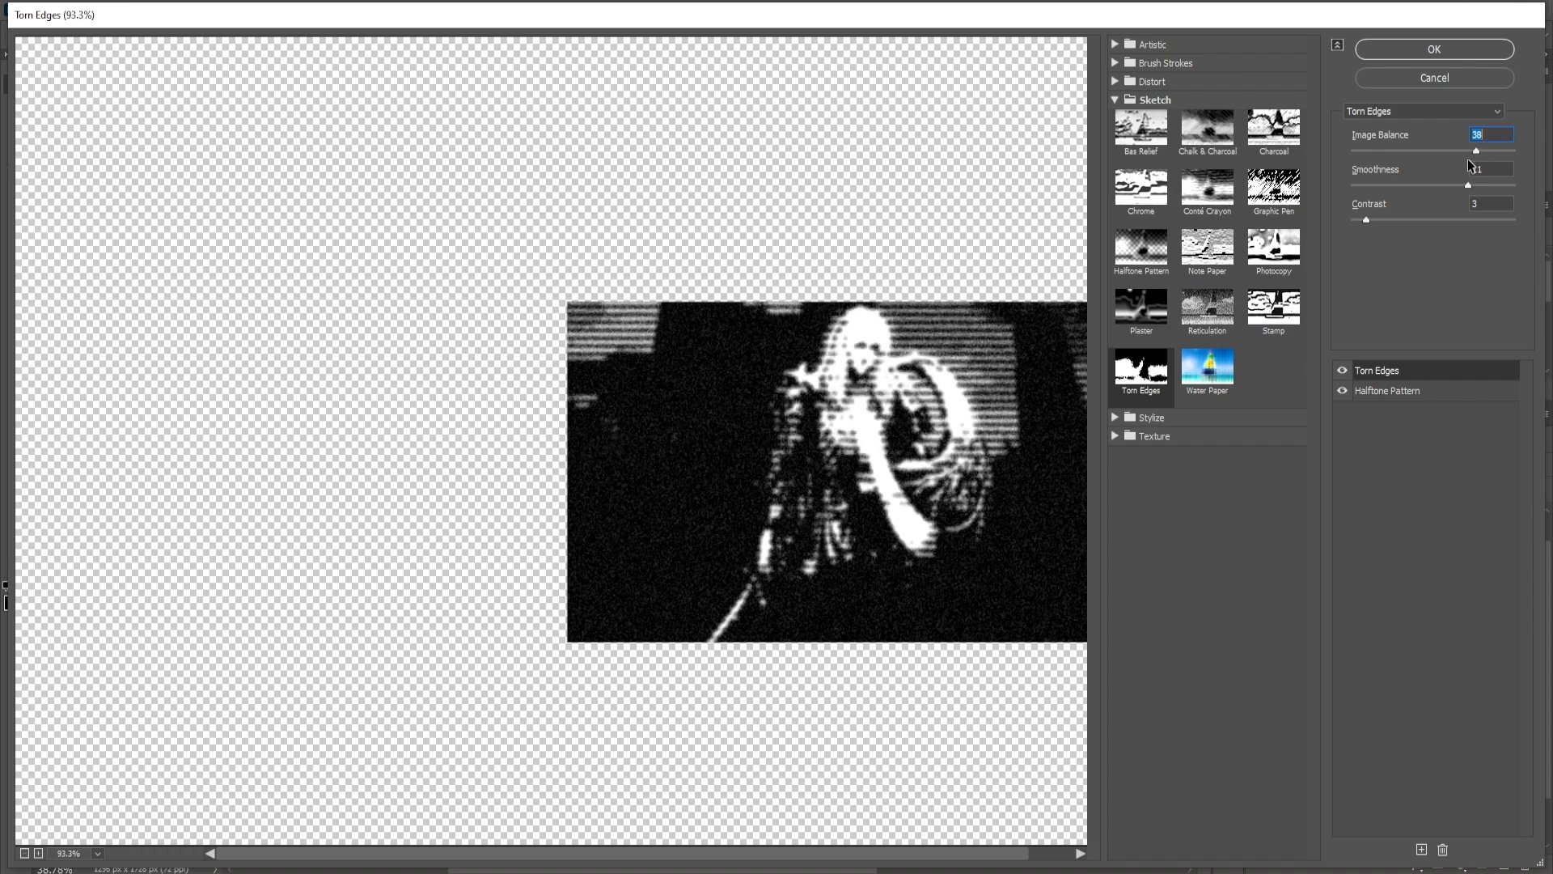
pyautogui.moveTo(1398, 185); pyautogui.dragTo(1496, 185)
pyautogui.moveTo(1367, 220); pyautogui.dragTo(1362, 220)
# Set the Halftone Pattern contrast to 4 and apply both effects to the Sword&Shield image
pyautogui.click(1388, 390)
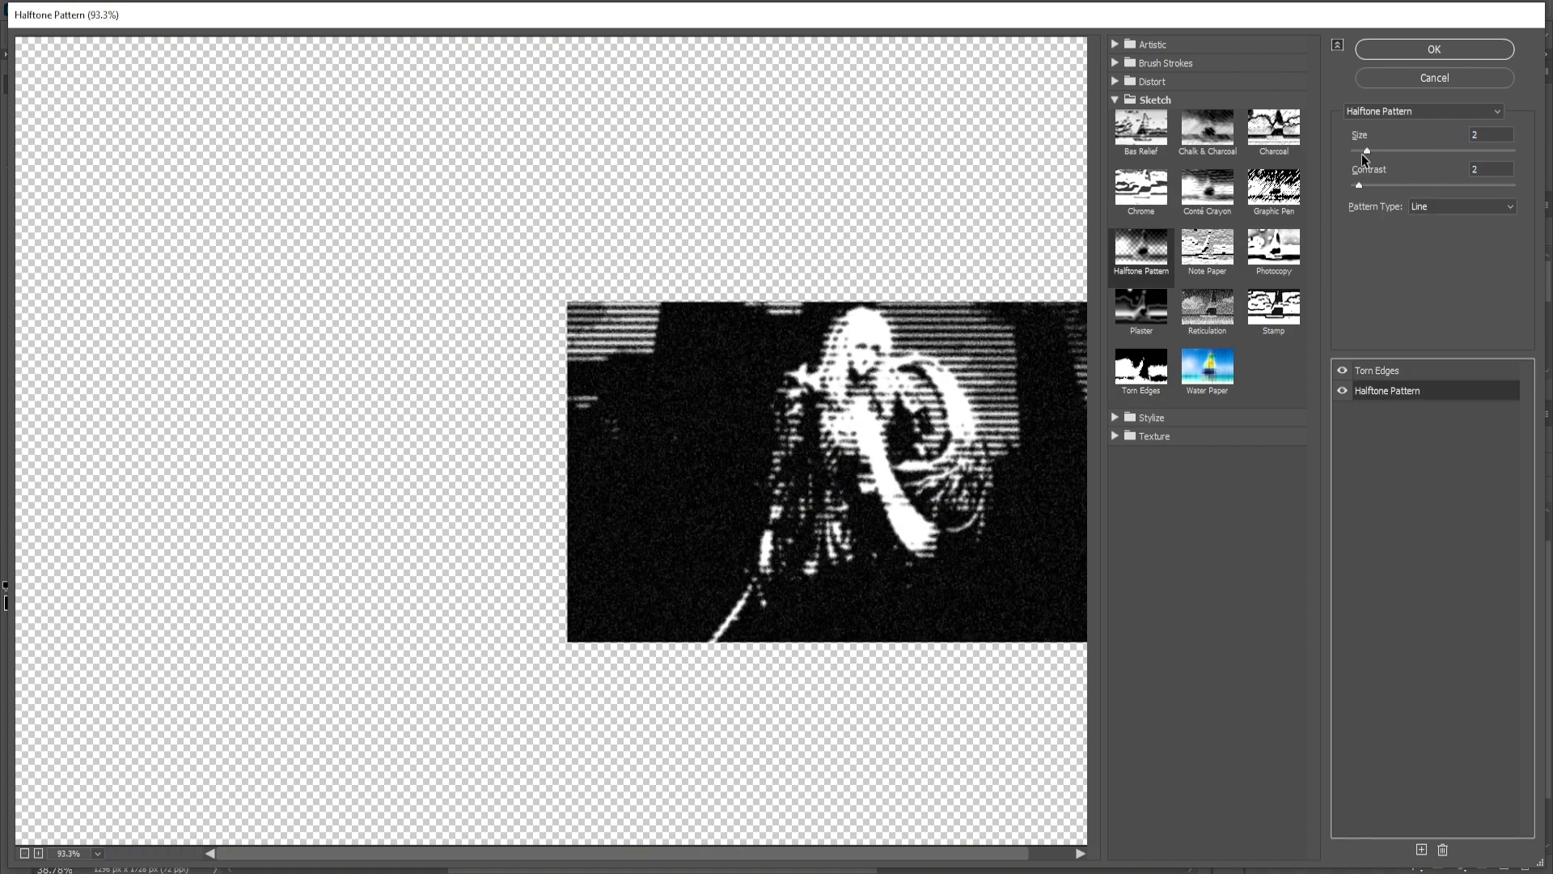
pyautogui.moveTo(1362, 154); pyautogui.dragTo(1352, 155)
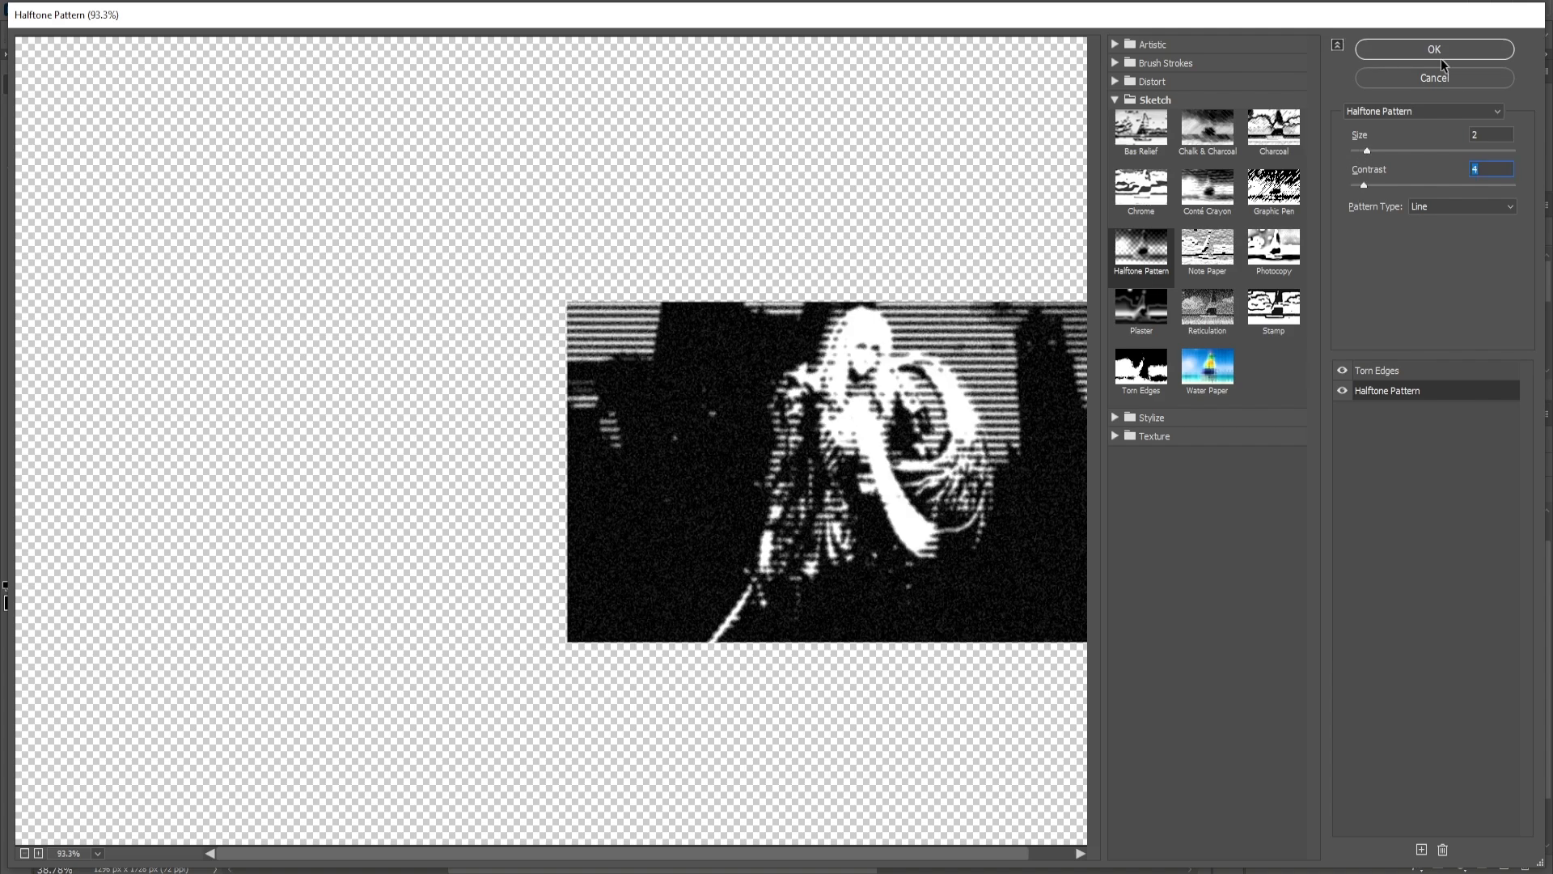
pyautogui.press('Return')
# Apply the same Torn Edges and Halftone Pattern effects to the Greatsword image through the Filter Gallery
pyautogui.click(223, 10)
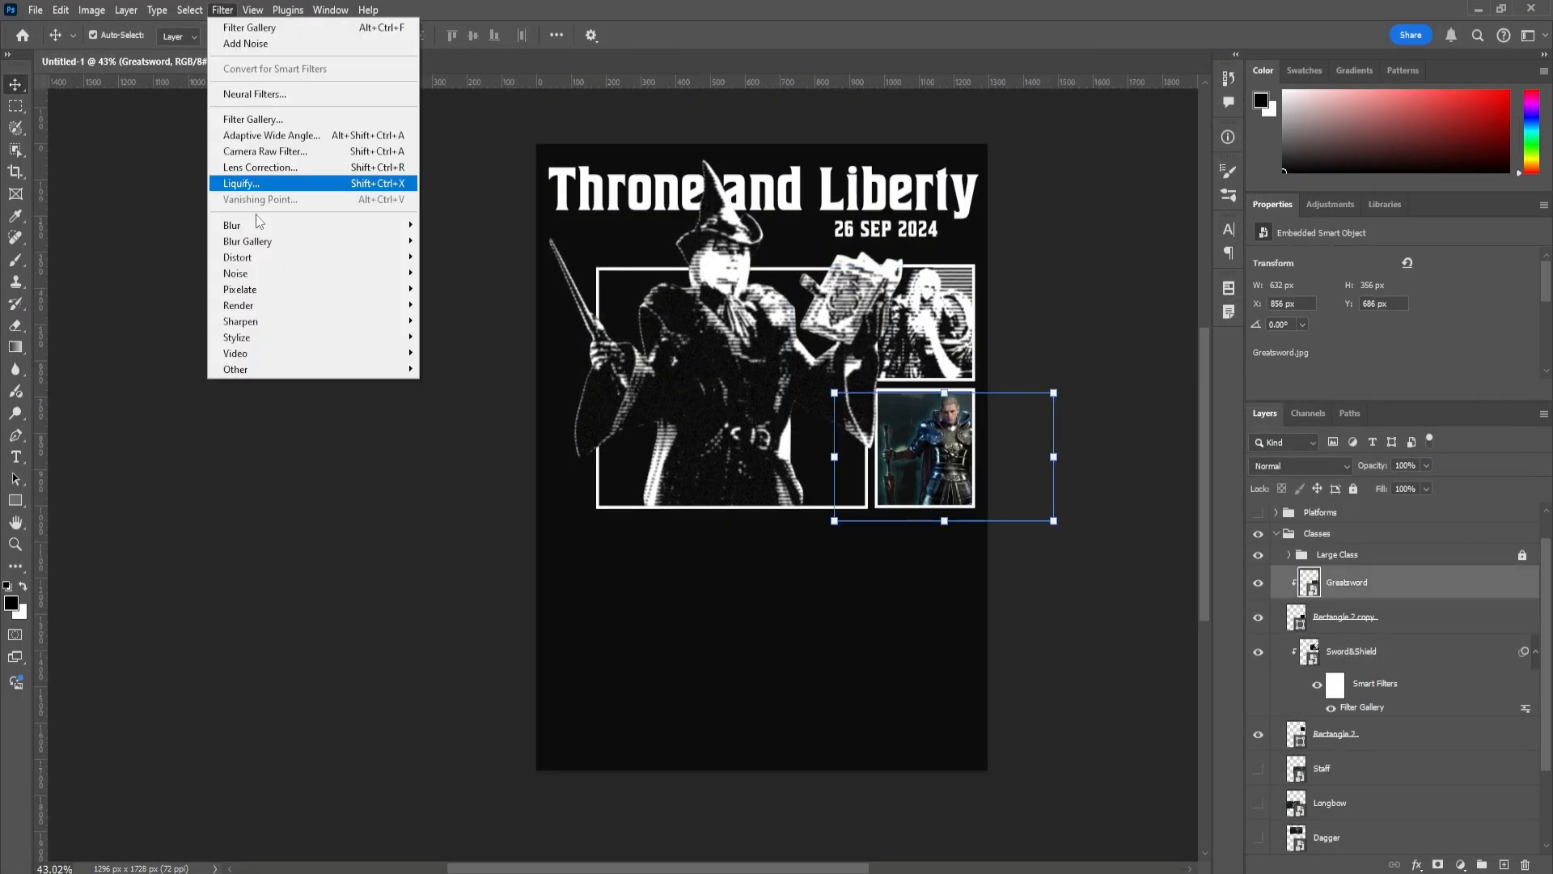
pyautogui.click(251, 119)
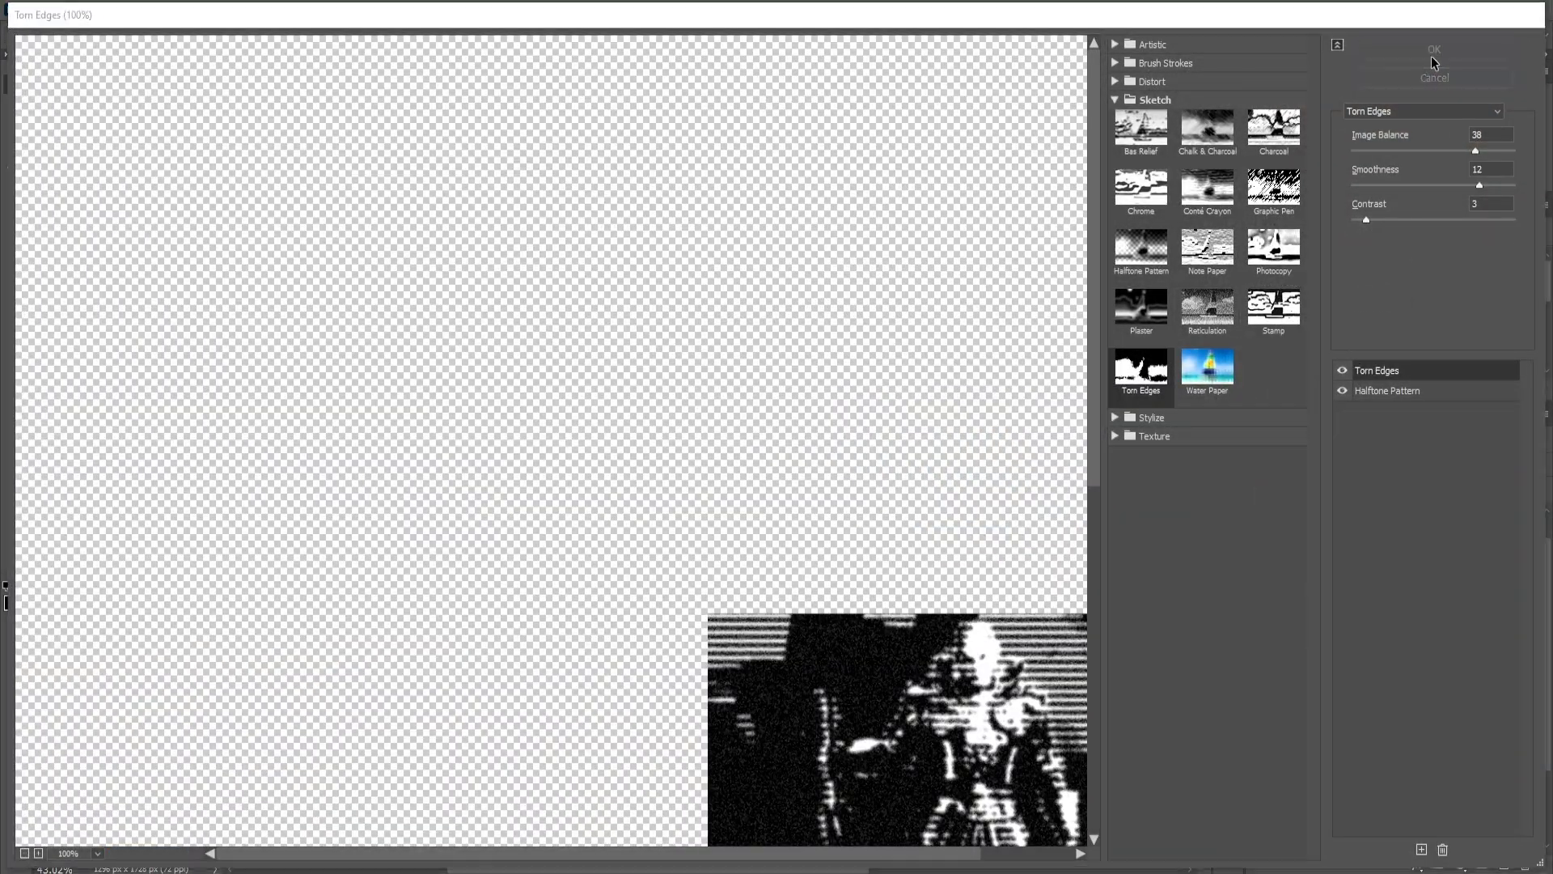
pyautogui.click(1429, 58)
pyautogui.click(1046, 620)
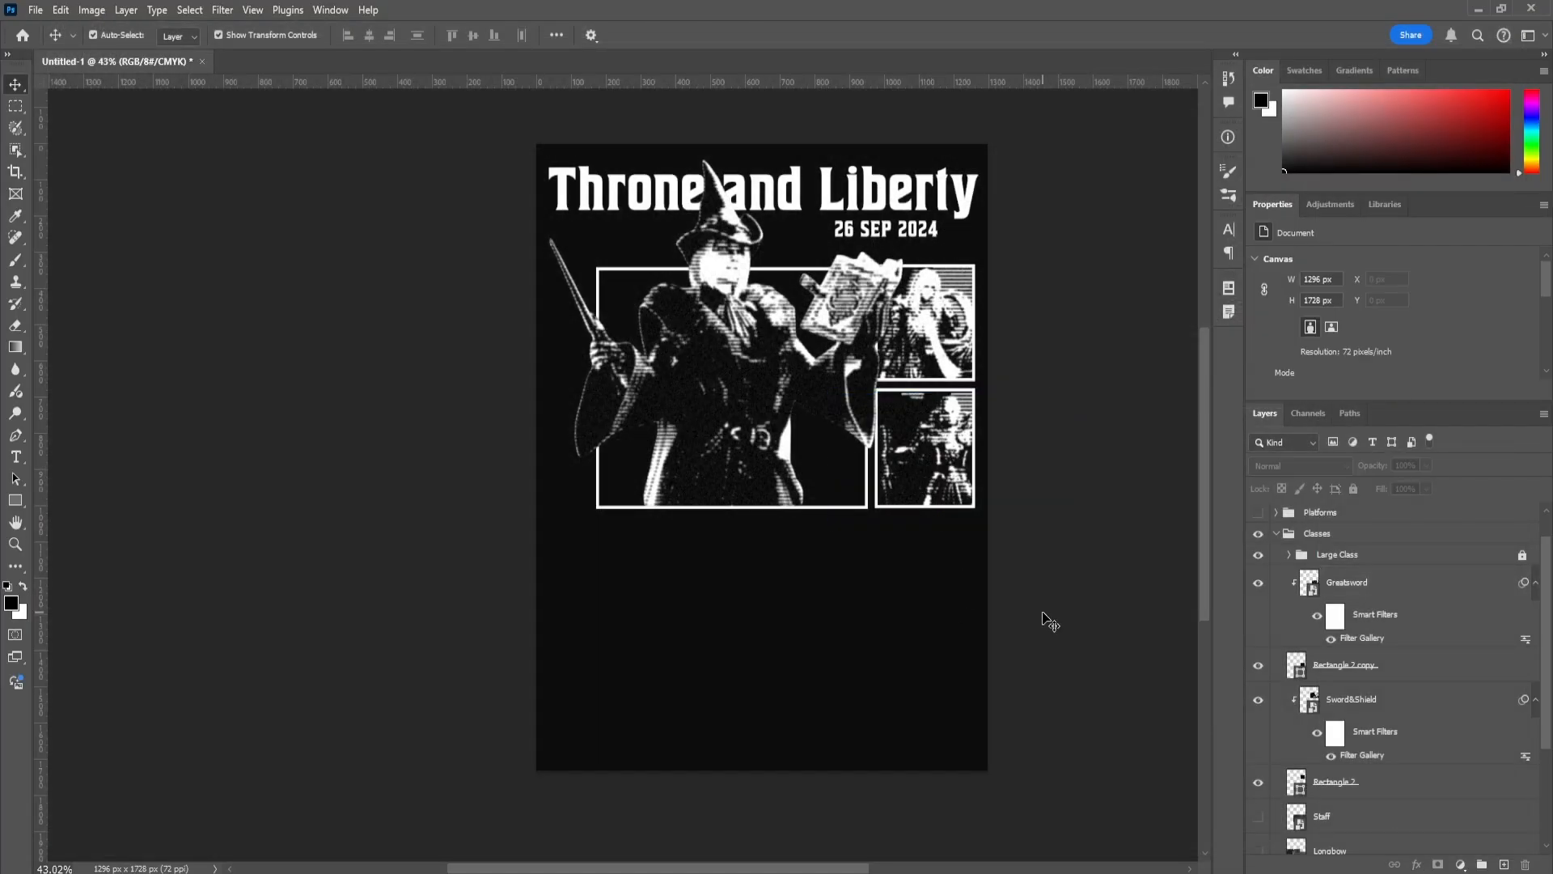
pyautogui.scroll(-1, 1040, 603)
pyautogui.scroll(2, 1043, 485)
# Add a Gradient Map adjustment above the Sword&Shield layer and clip it to the upper small frame
pyautogui.click(926, 327)
pyautogui.click(1402, 666)
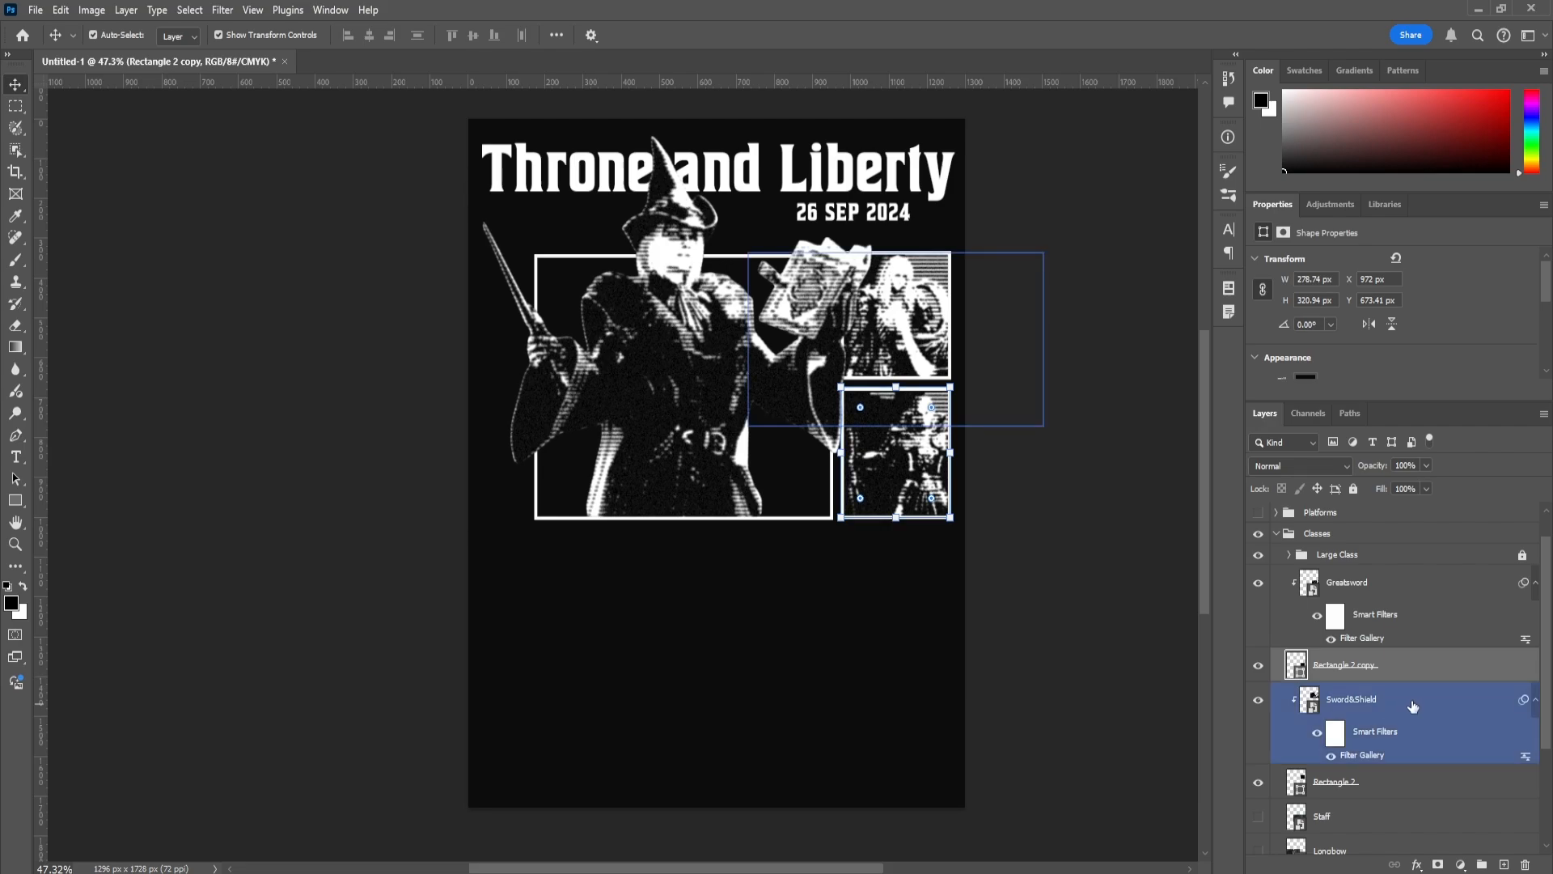
pyautogui.click(1402, 725)
pyautogui.click(1460, 864)
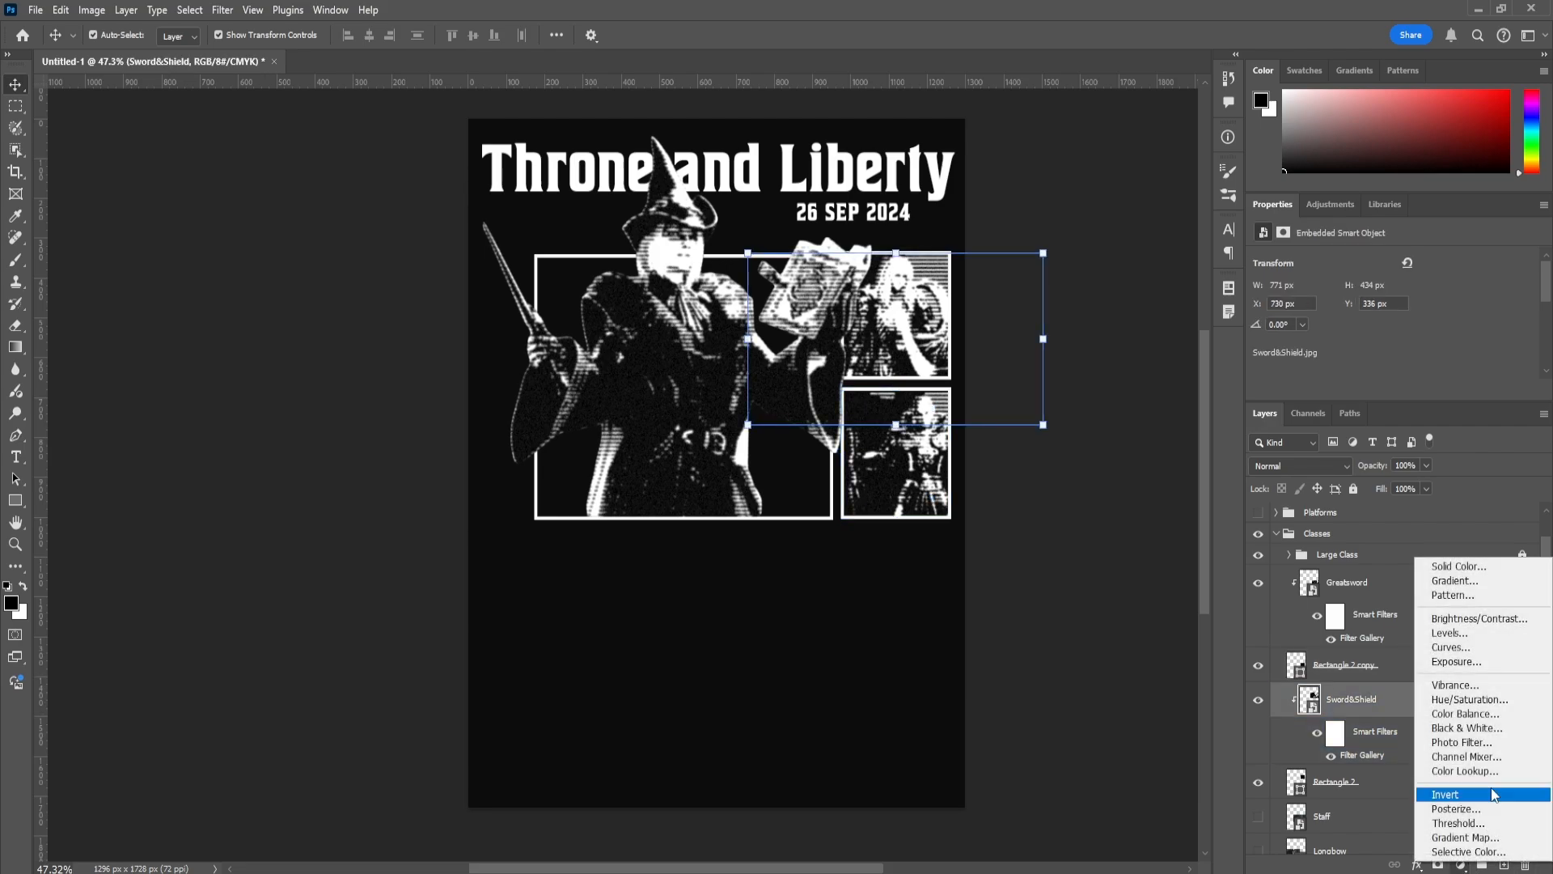
pyautogui.click(1466, 837)
pyautogui.rightClick(1375, 703)
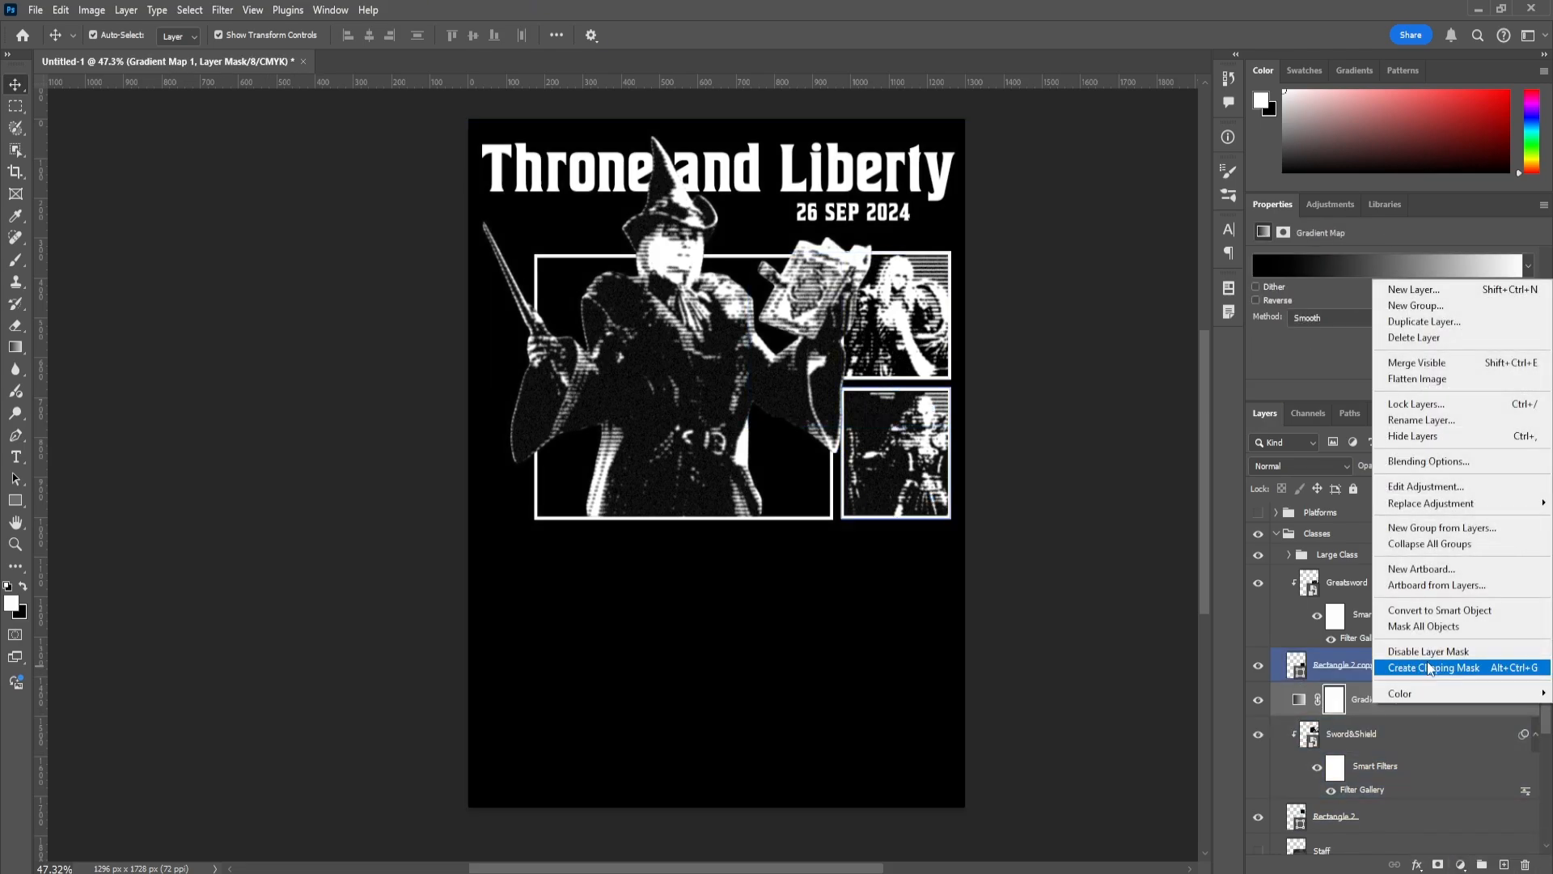
pyautogui.click(1424, 668)
# Try gradient presets from the DUO TONE group of the GRADIENT MAP PACK on the Sword&Shield gradient map
pyautogui.click(1525, 268)
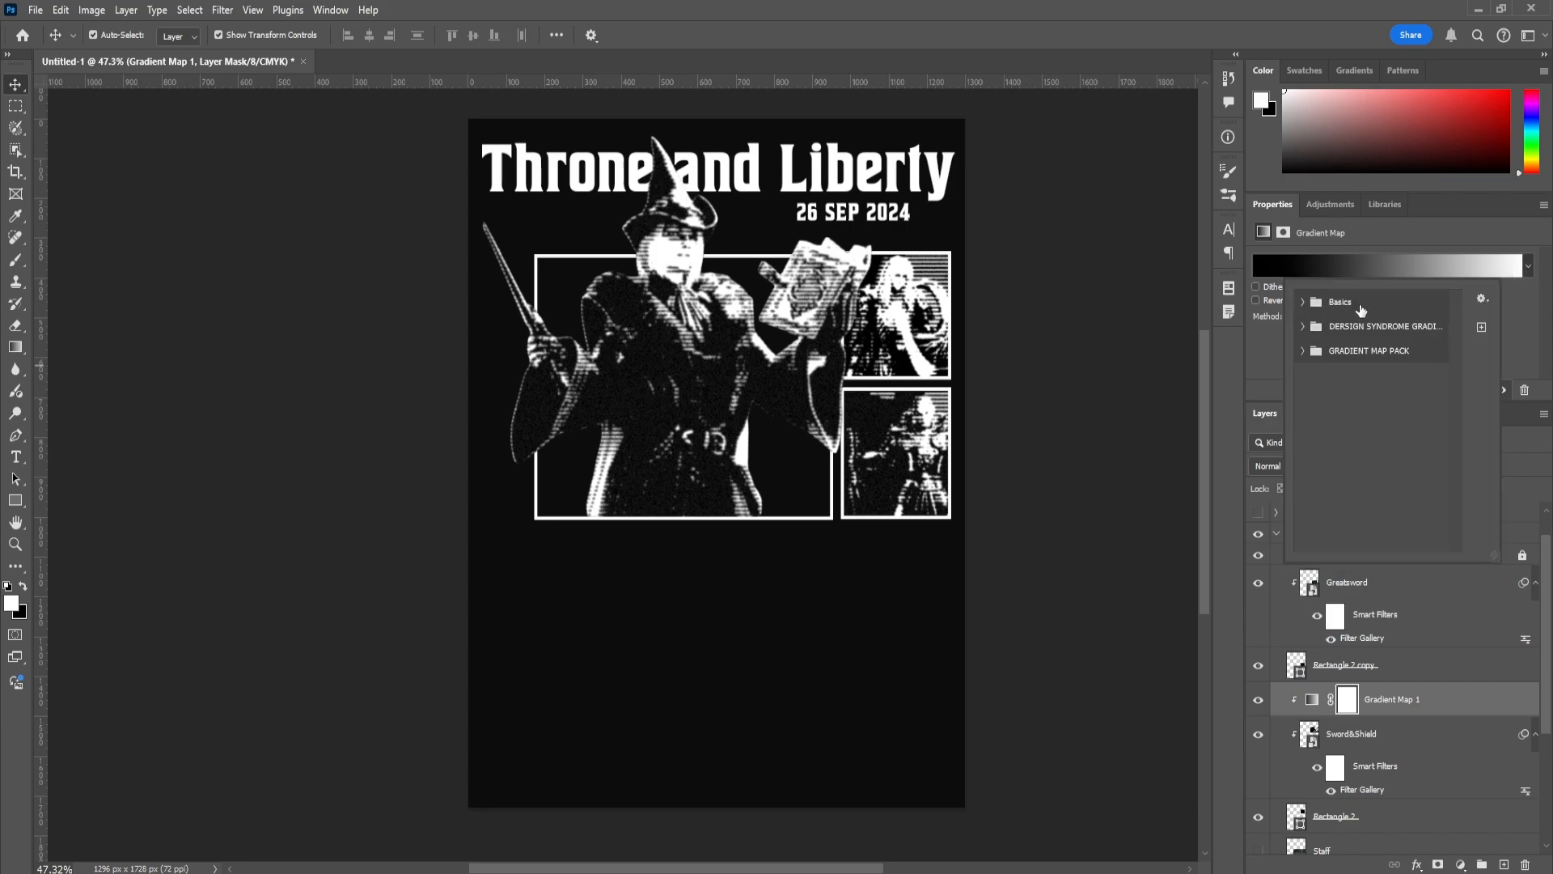
pyautogui.click(1304, 352)
pyautogui.click(1318, 376)
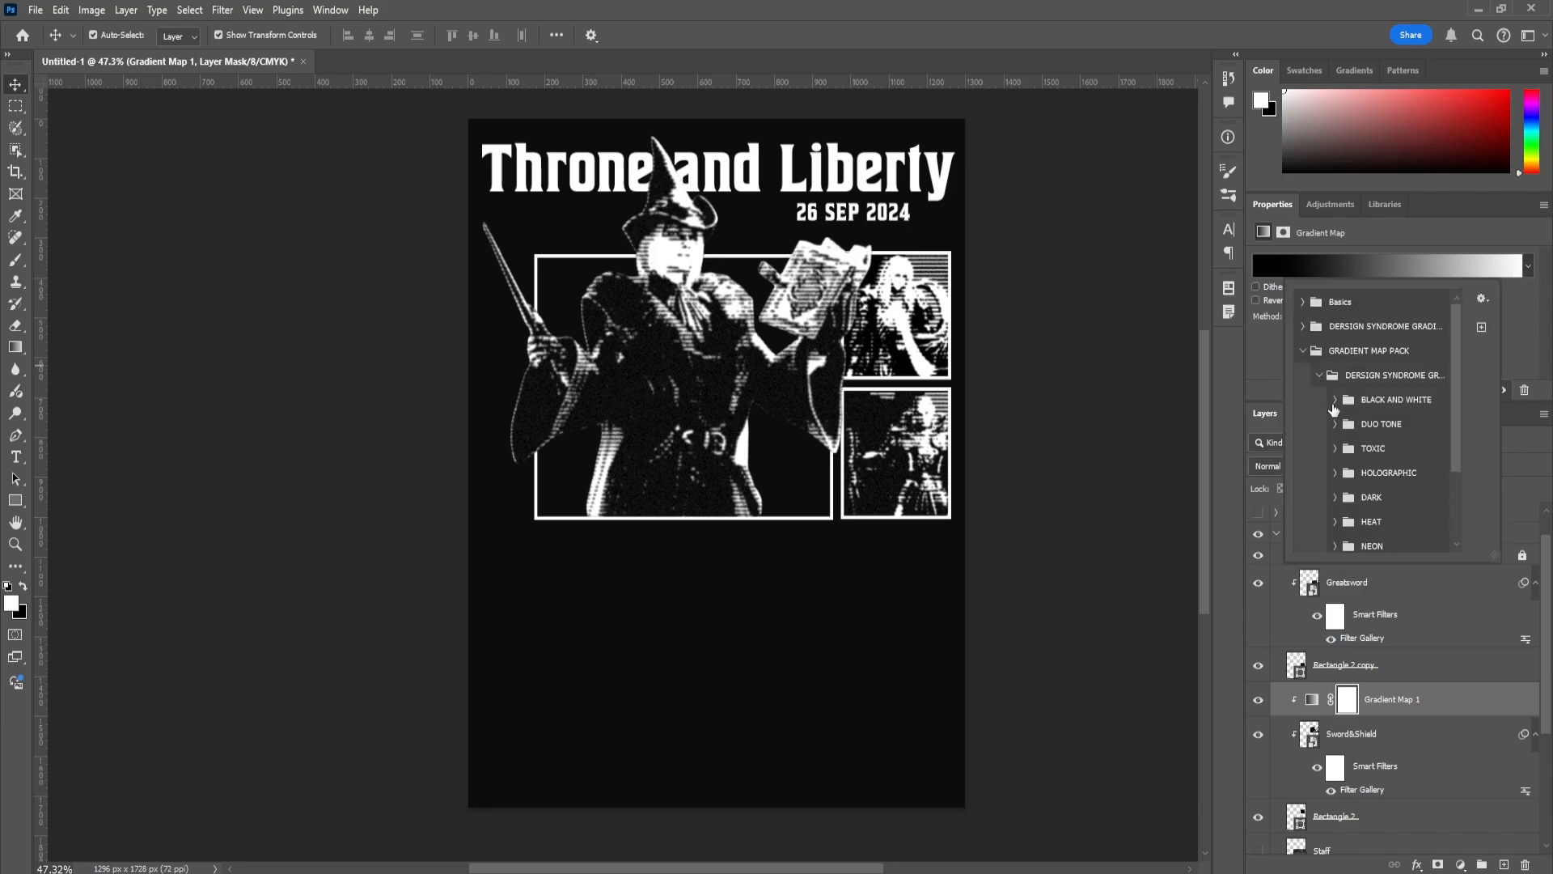
pyautogui.click(1334, 425)
pyautogui.click(1354, 456)
pyautogui.scroll(-5, 1383, 465)
pyautogui.click(1409, 472)
pyautogui.click(1360, 419)
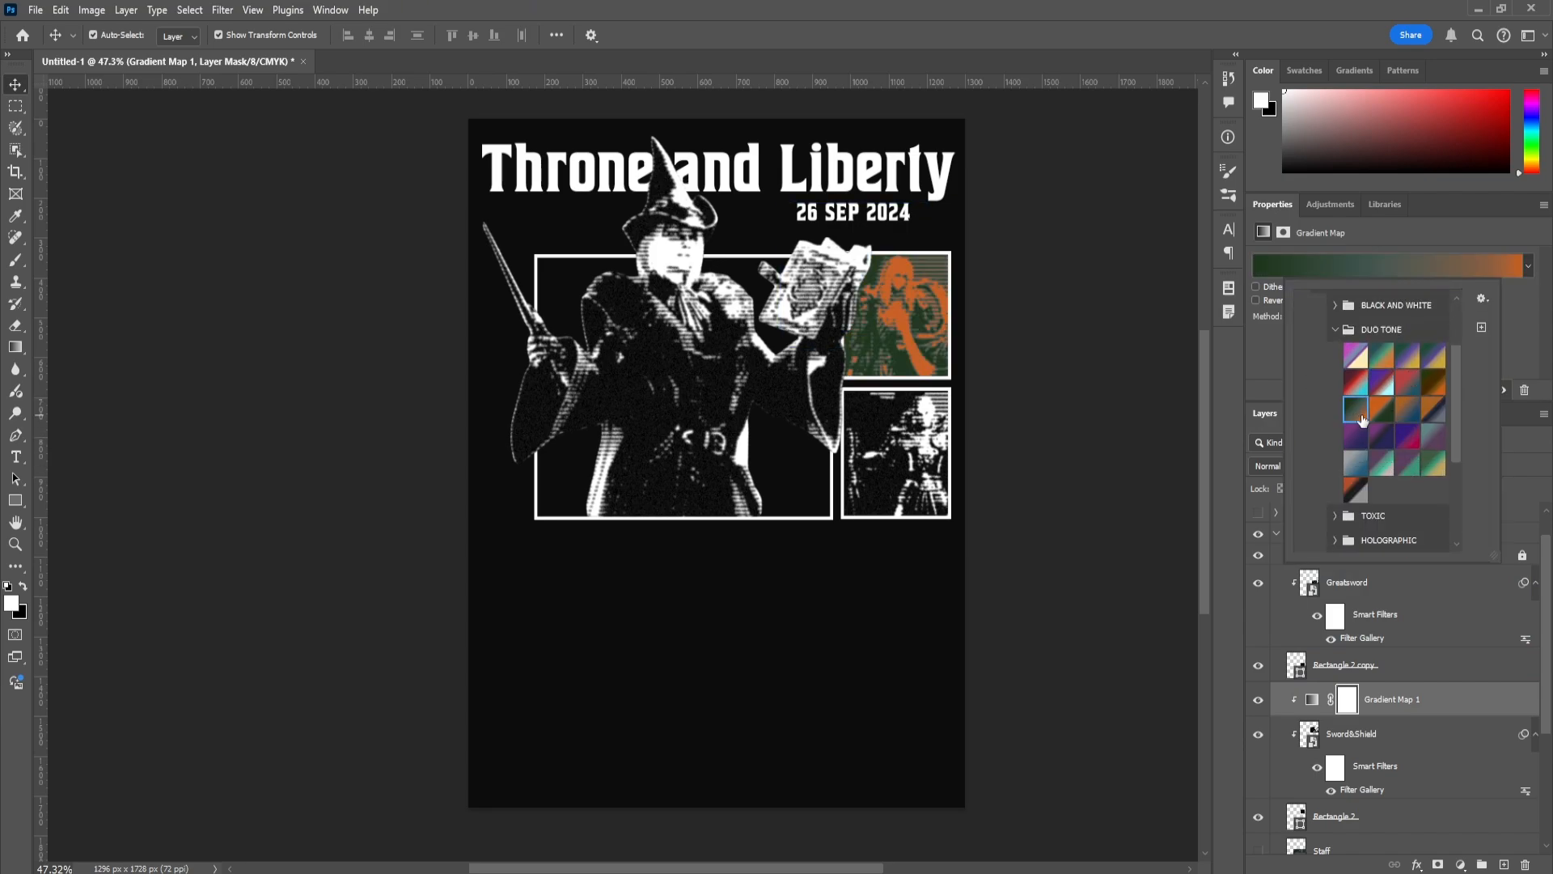
# Try several gradient presets from the HEAT group on the Sword&Shield gradient map
pyautogui.scroll(-9, 1361, 423)
pyautogui.click(1335, 419)
pyautogui.click(1359, 446)
pyautogui.click(1432, 495)
pyautogui.scroll(-3, 1407, 477)
pyautogui.click(1357, 445)
pyautogui.click(1382, 445)
pyautogui.scroll(-3, 1382, 453)
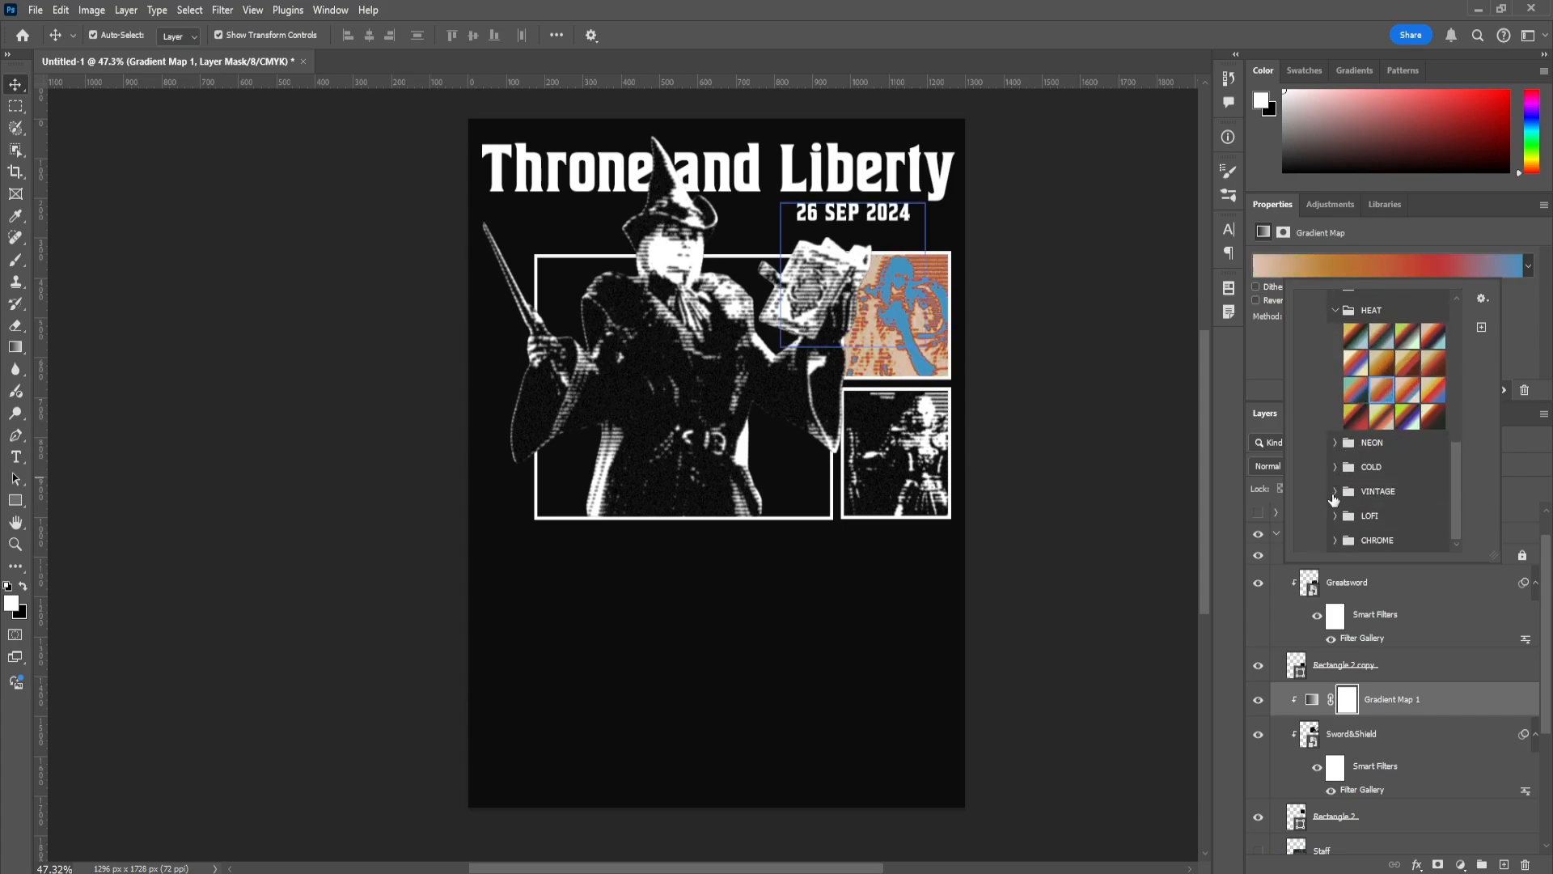
# Apply a VINTAGE gradient preset running from dark olive through brown and tan to pale lavender to the gradient map
pyautogui.click(1335, 490)
pyautogui.scroll(-3, 1367, 485)
pyautogui.click(1430, 453)
pyautogui.click(1404, 456)
pyautogui.click(1411, 481)
pyautogui.click(1381, 481)
pyautogui.click(1356, 482)
pyautogui.click(1356, 502)
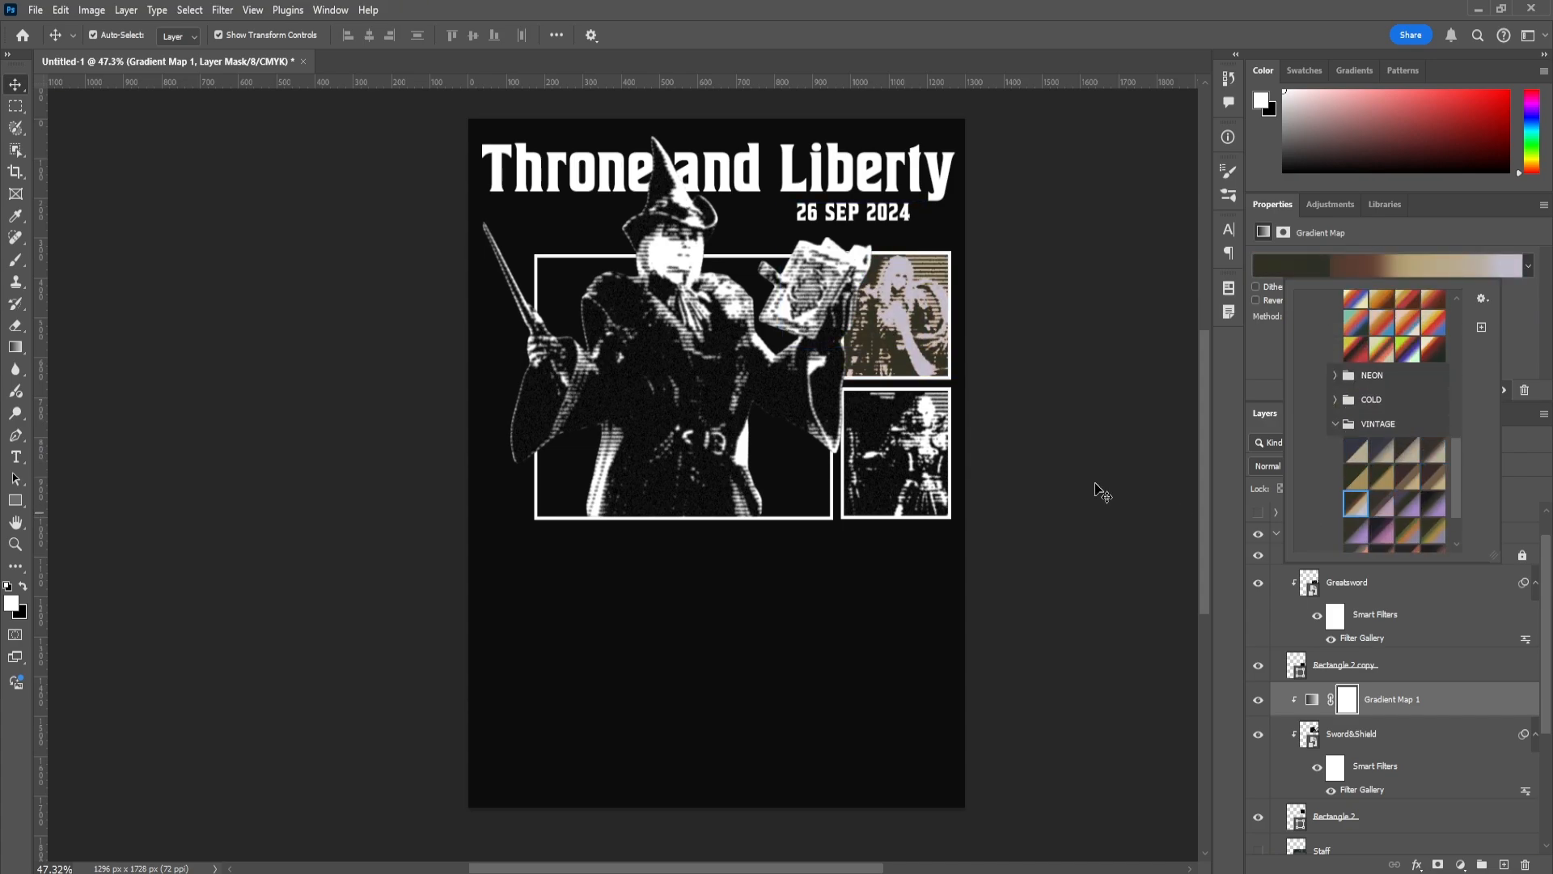
# Set the Sword&Shield gradient map's blend mode to Color Burn and clip a copy of it to the Greatsword layer
pyautogui.click(1312, 699)
pyautogui.click(1268, 466)
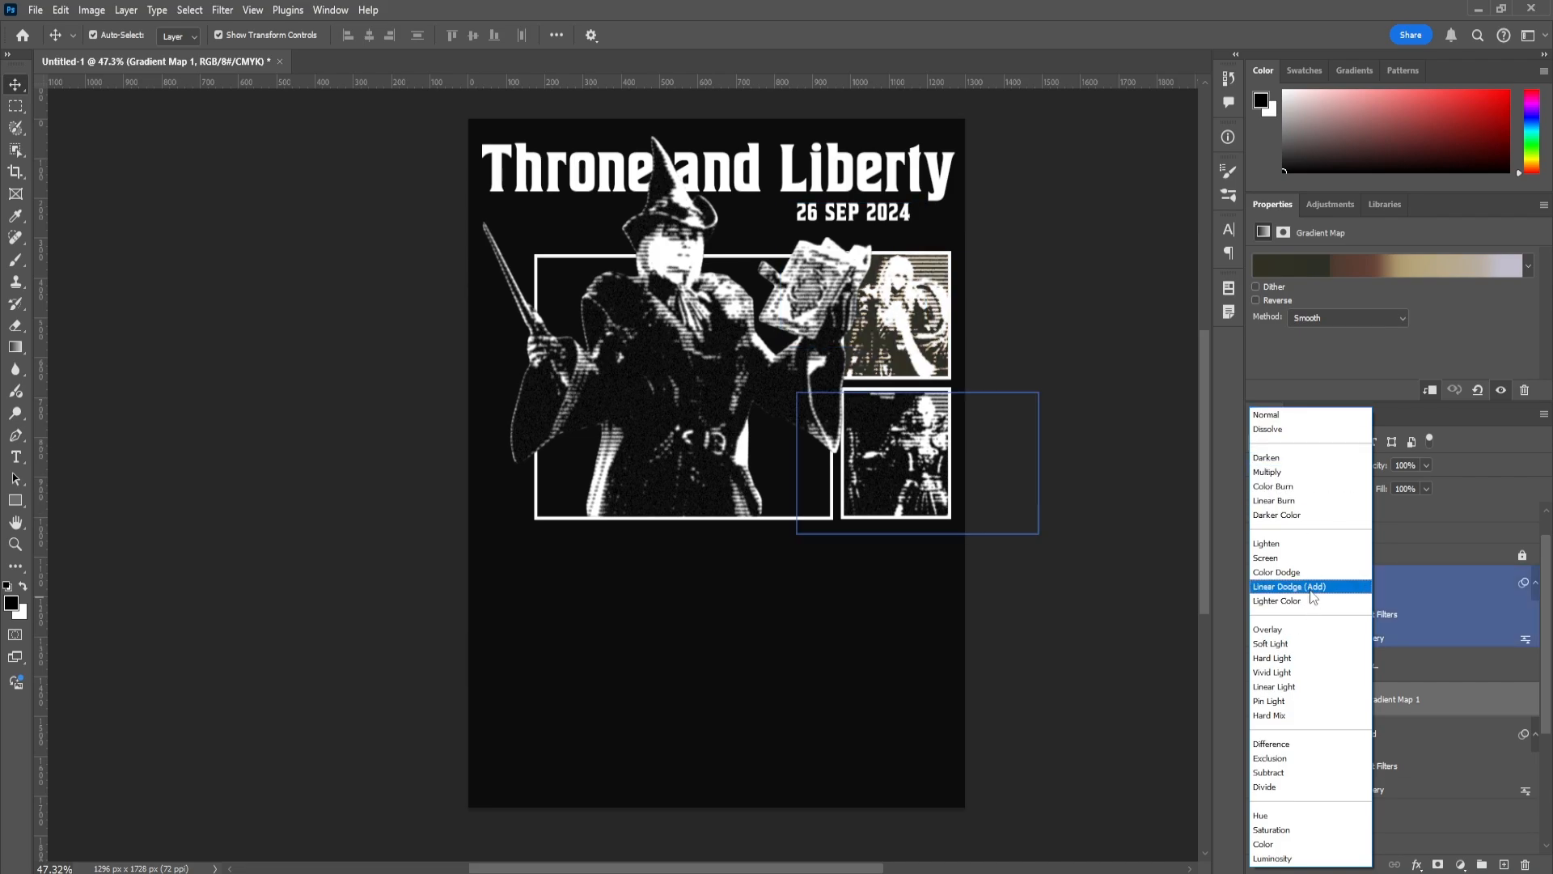
pyautogui.click(1308, 487)
pyautogui.rightClick(1411, 586)
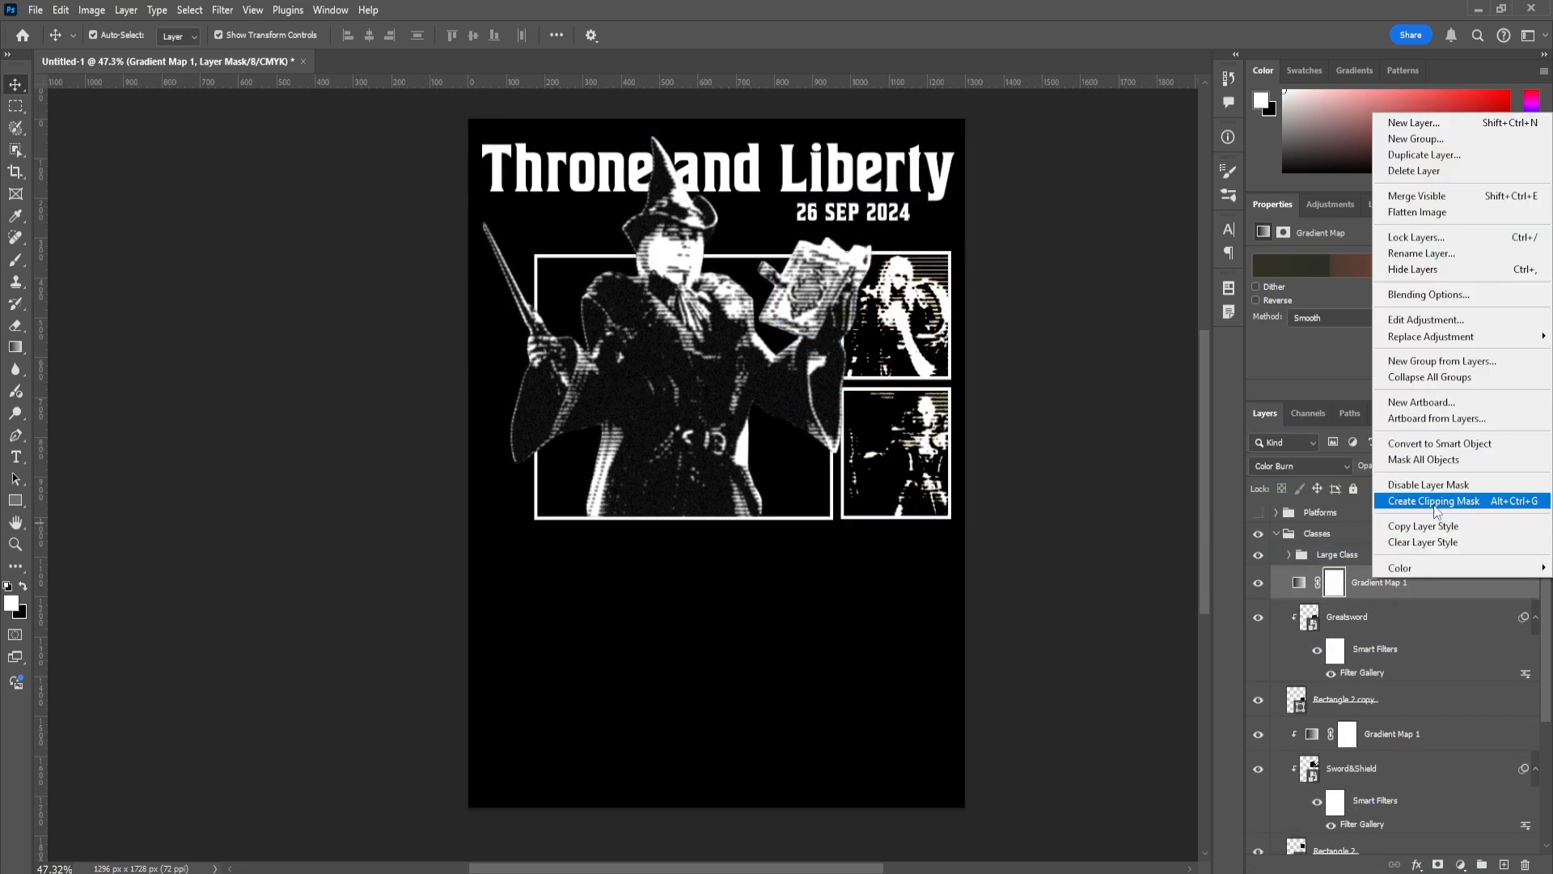
pyautogui.click(1434, 503)
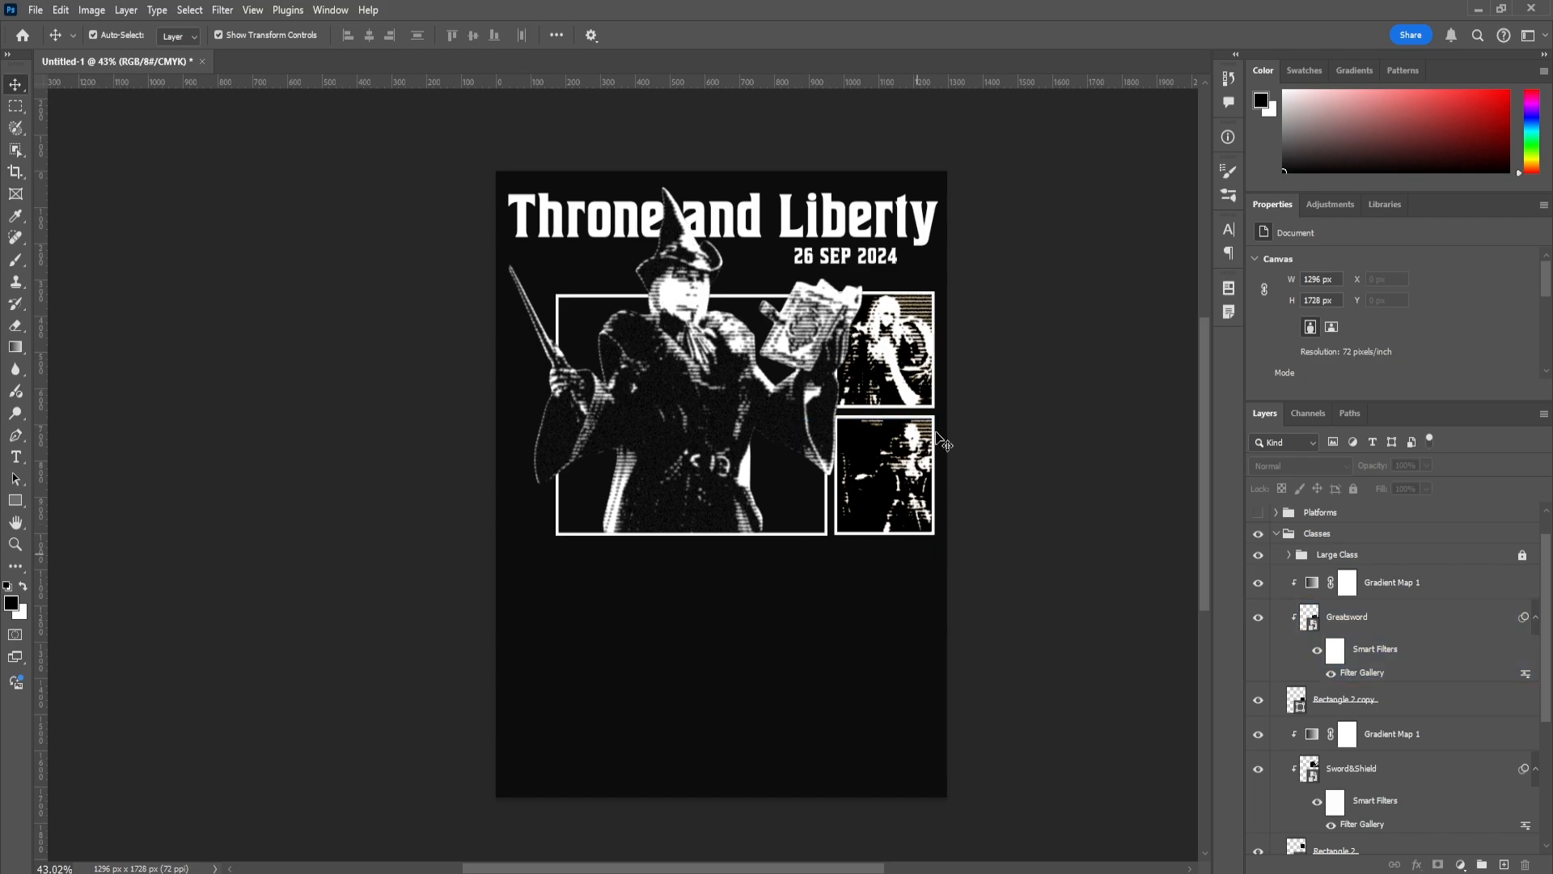
# Draw a white-outlined frame below the small frames and align its left edge with the guide under them, about 286 px wide
pyautogui.click(22, 506)
pyautogui.scroll(-5, 1366, 730)
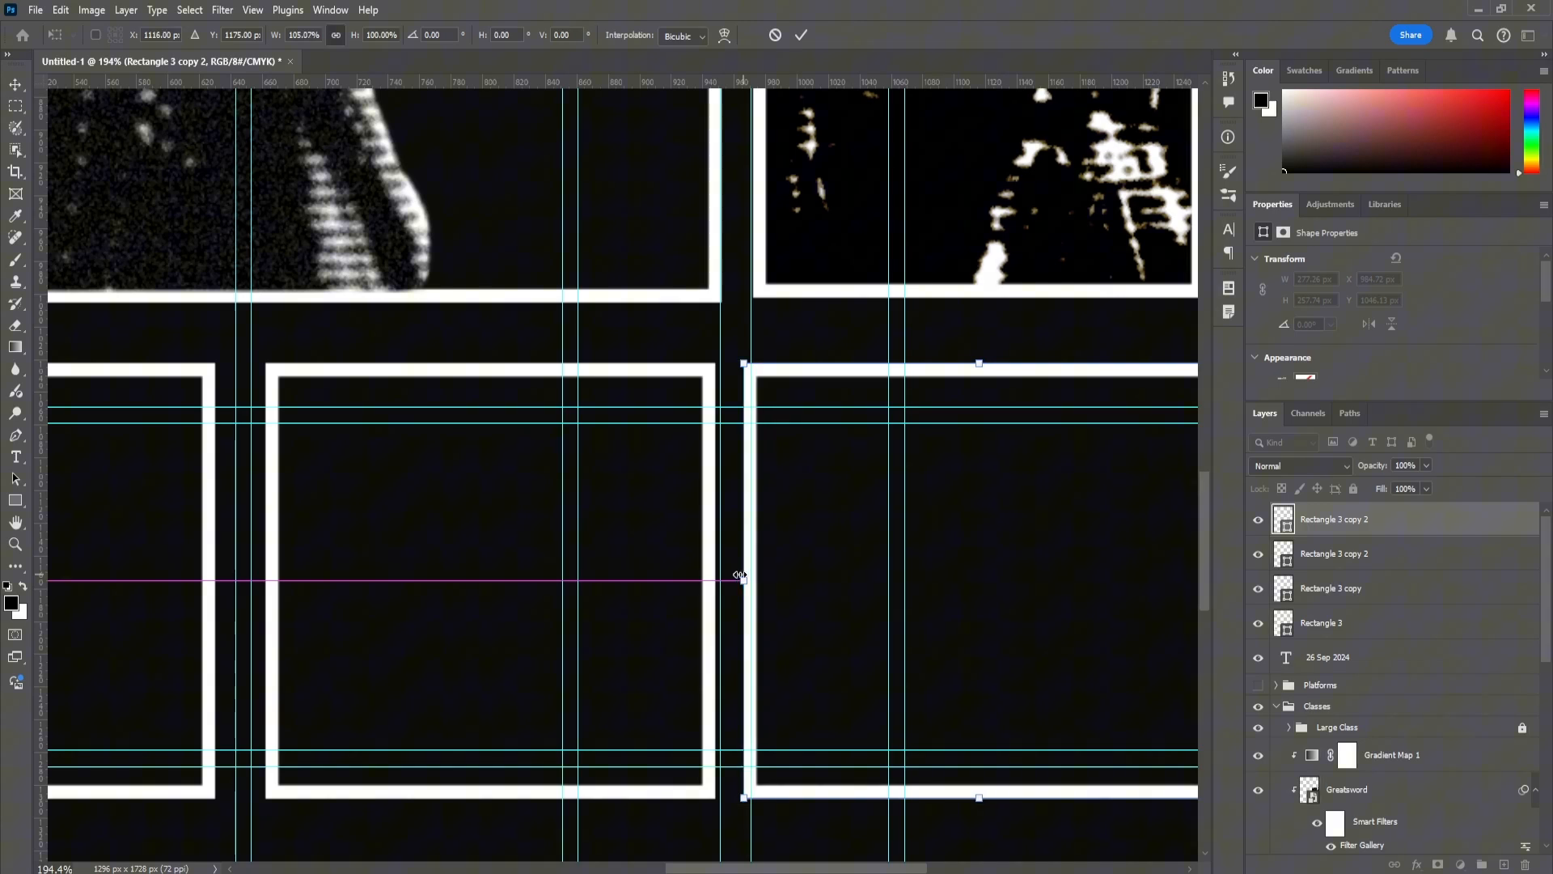
pyautogui.moveTo(740, 579); pyautogui.dragTo(751, 580)
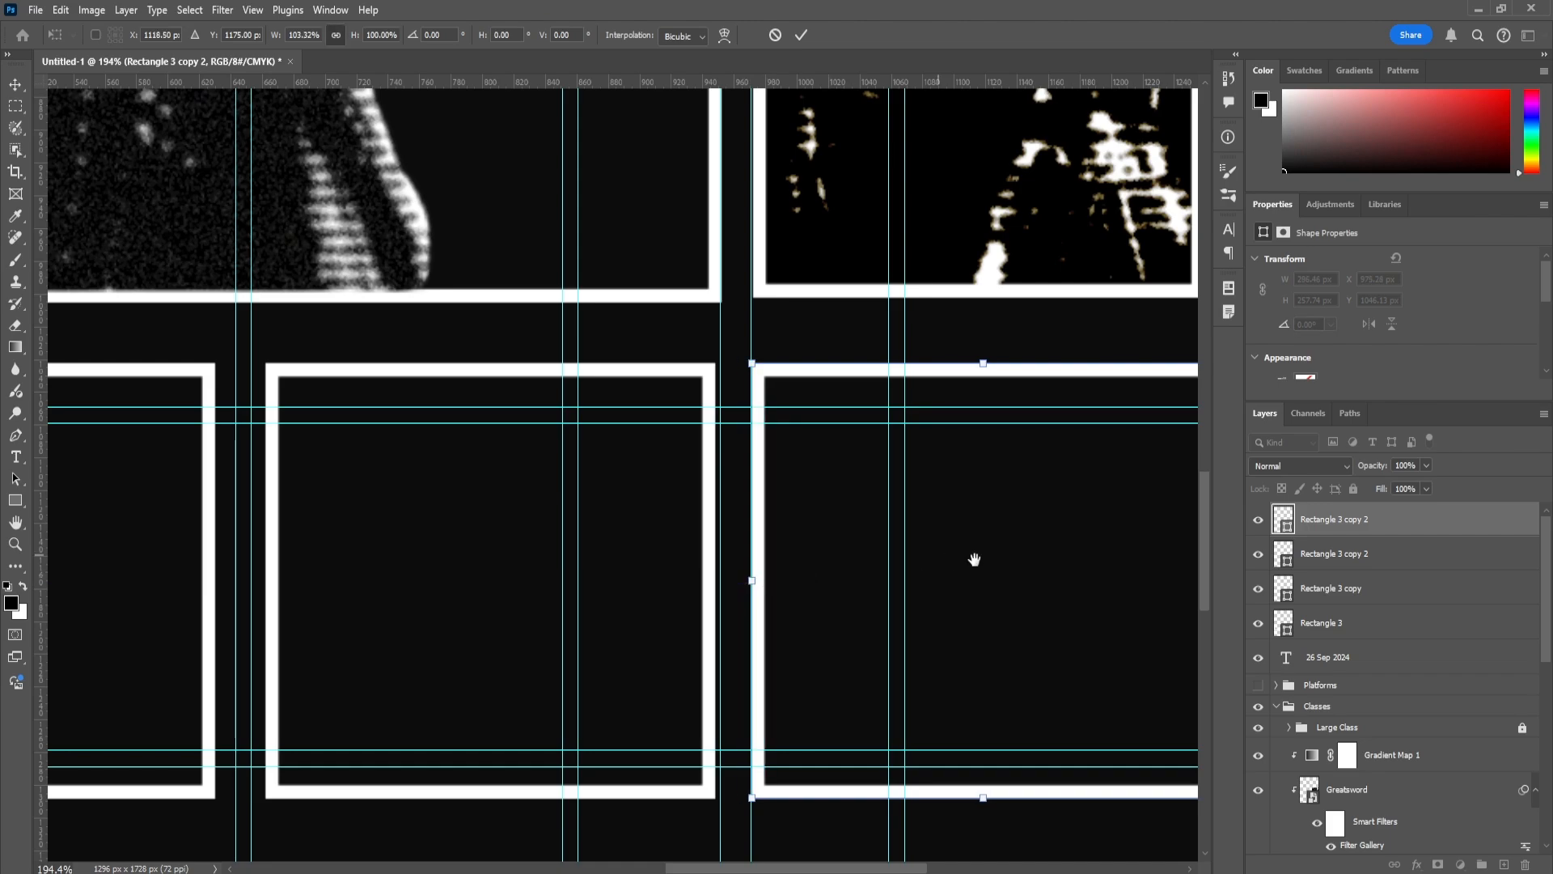
pyautogui.moveTo(974, 559); pyautogui.dragTo(537, 513)
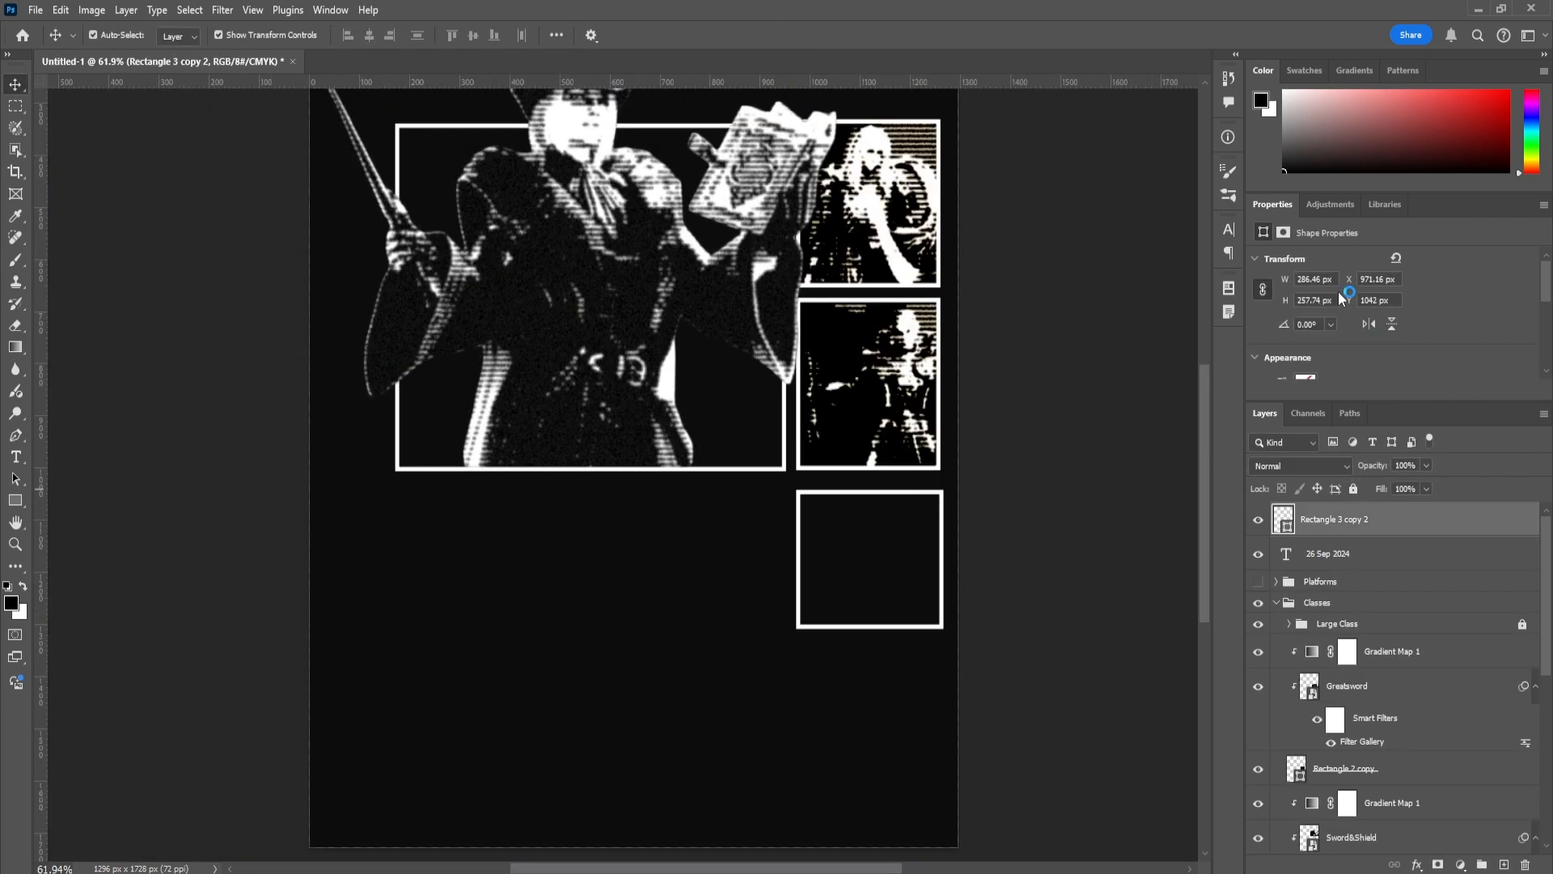
# Fill the new frame with bright green, keeping its white outline
pyautogui.scroll(-1, 1342, 297)
pyautogui.click(1307, 356)
pyautogui.click(1310, 443)
pyautogui.click(1341, 332)
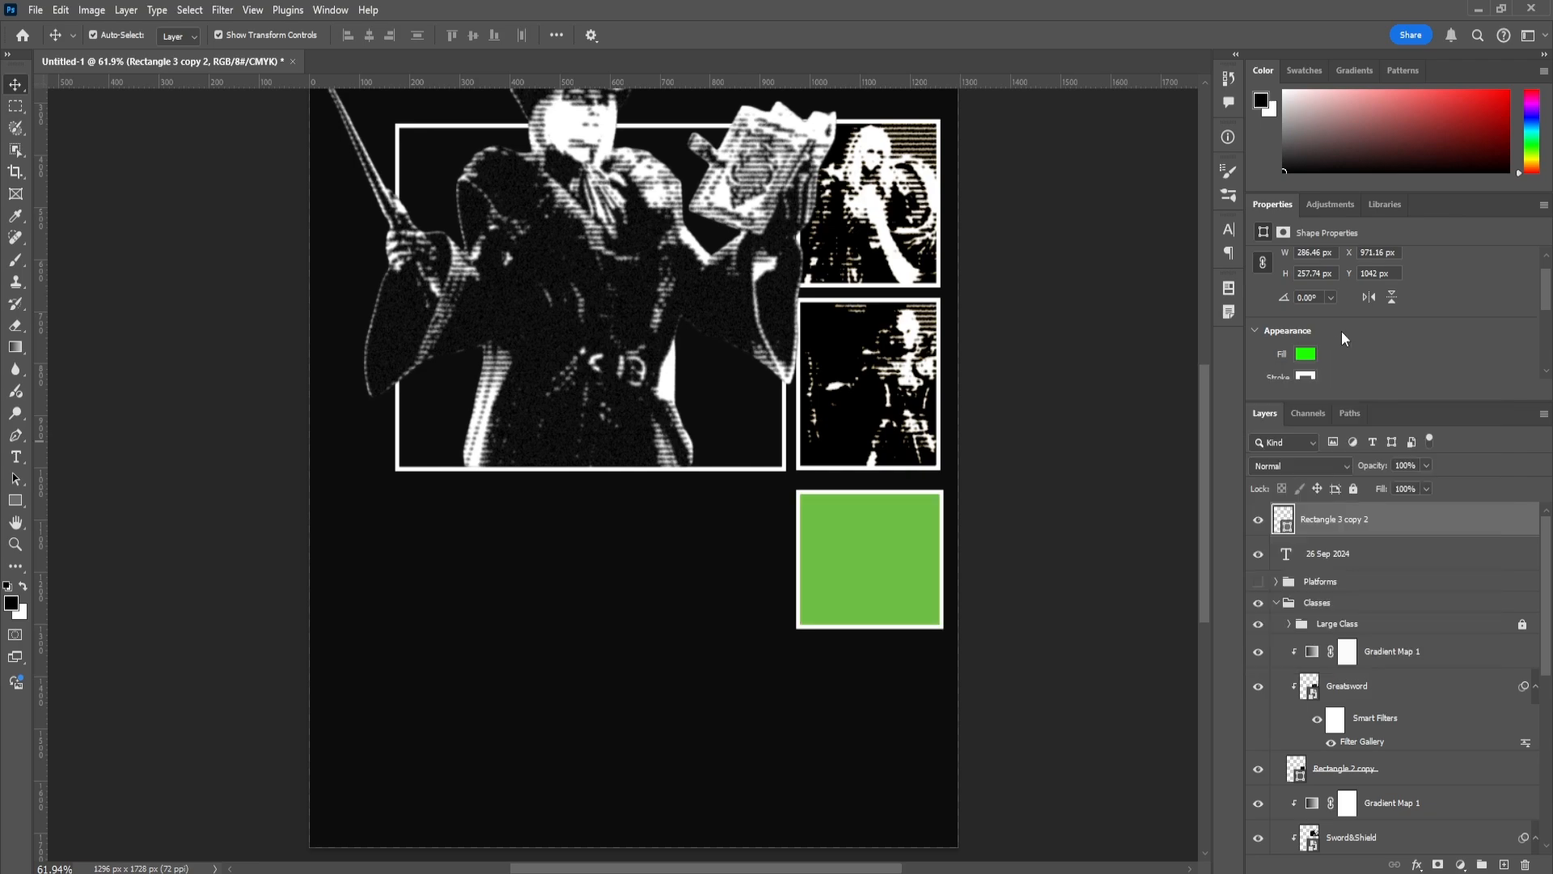
# Copy the green frame into a row of four across the poster and move the row up to Y 1027 px
pyautogui.moveTo(869, 547); pyautogui.dragTo(409, 538)
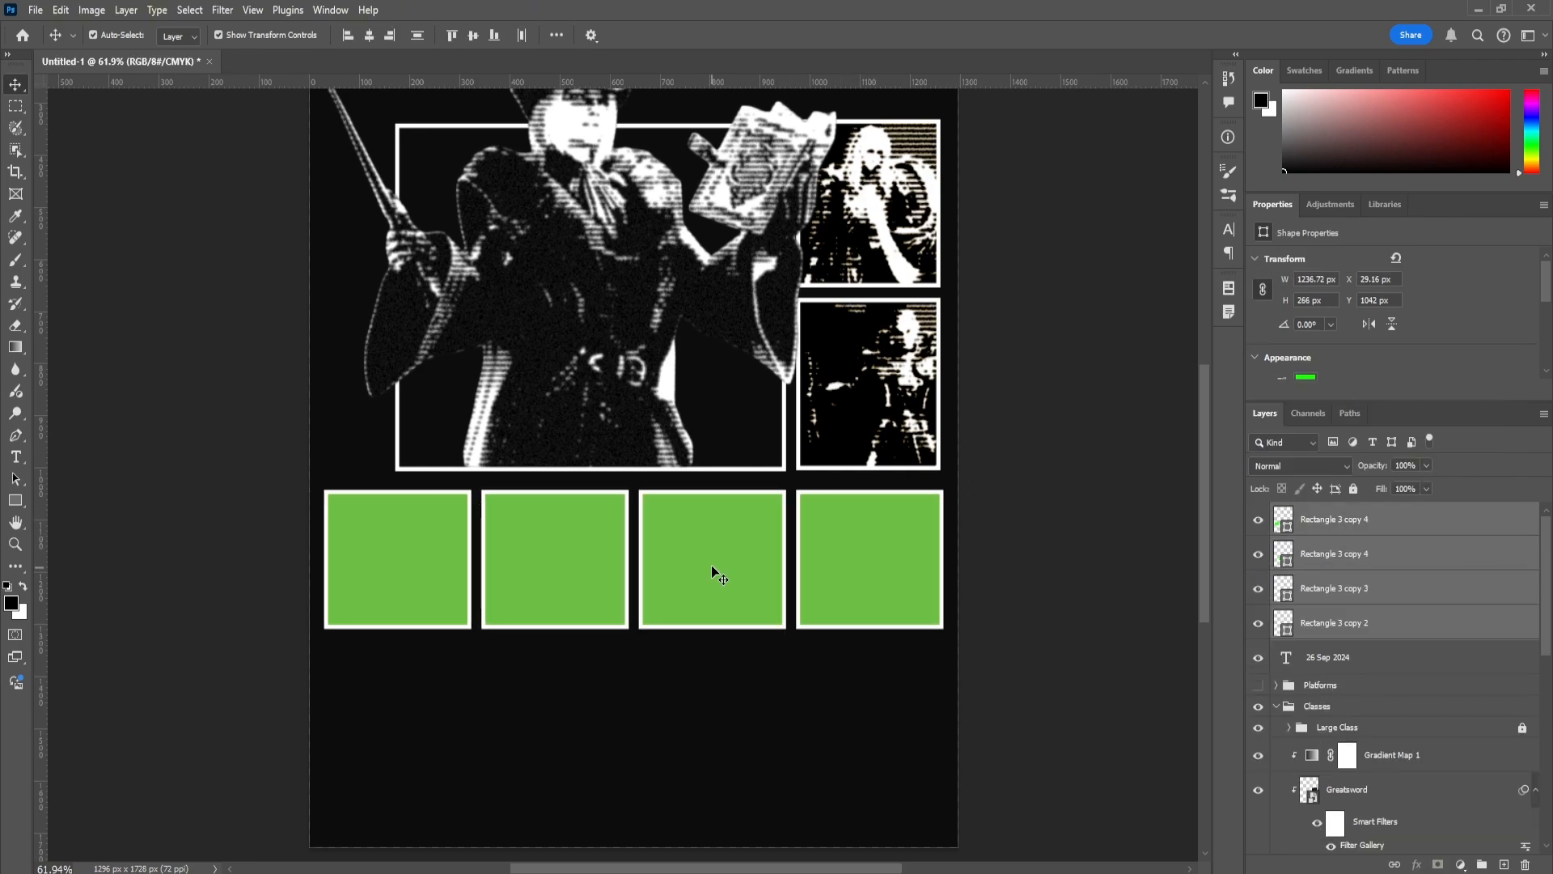
pyautogui.moveTo(711, 565); pyautogui.dragTo(712, 558)
pyautogui.click(1096, 453)
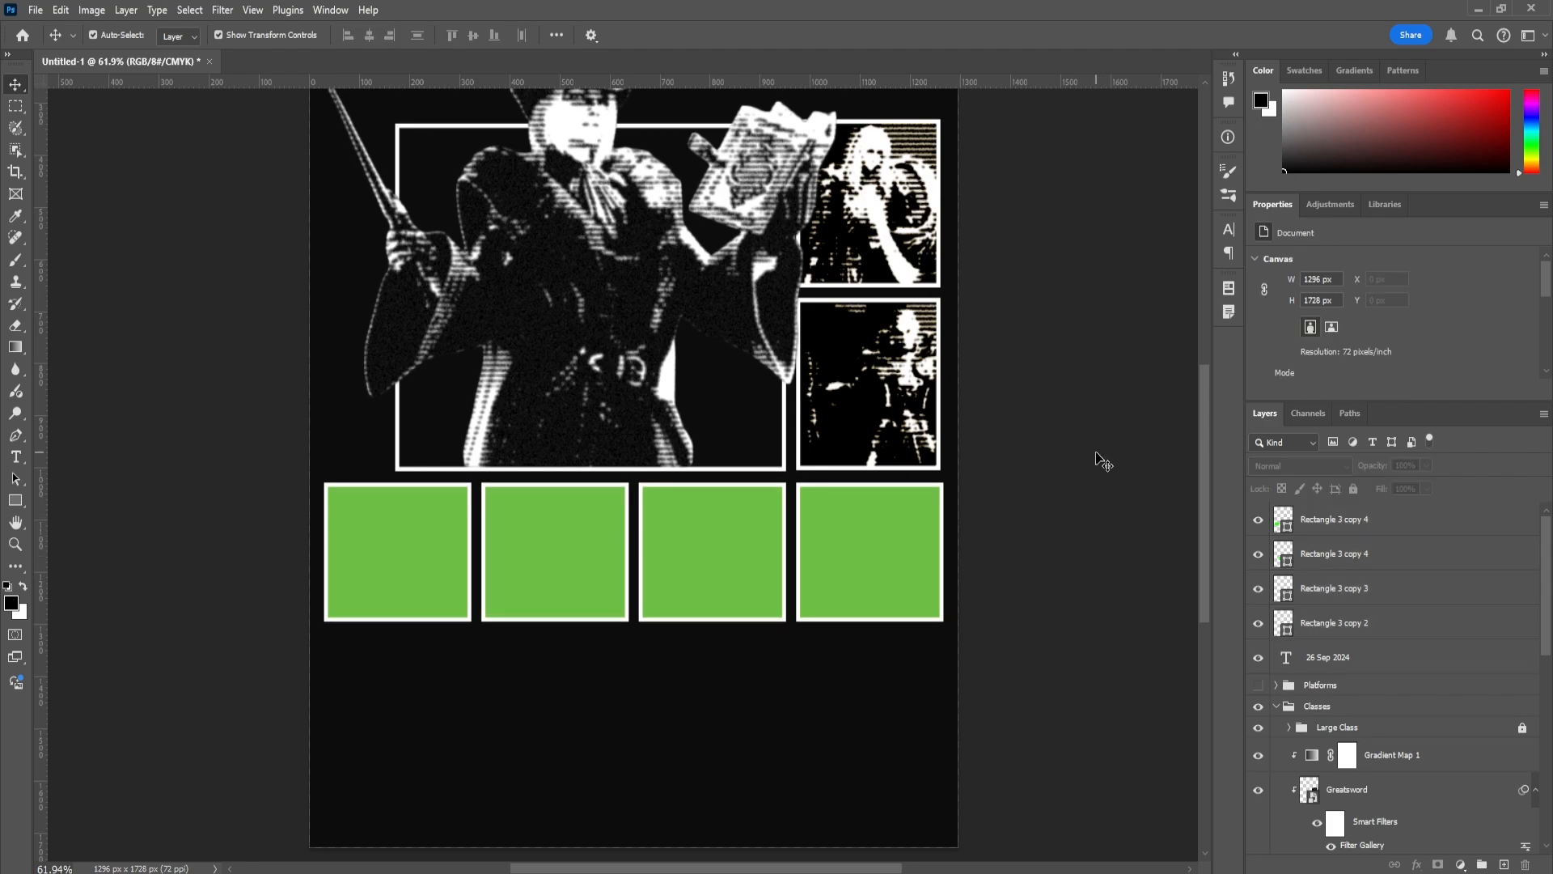
pyautogui.scroll(-3, 1098, 451)
pyautogui.scroll(3, 1007, 469)
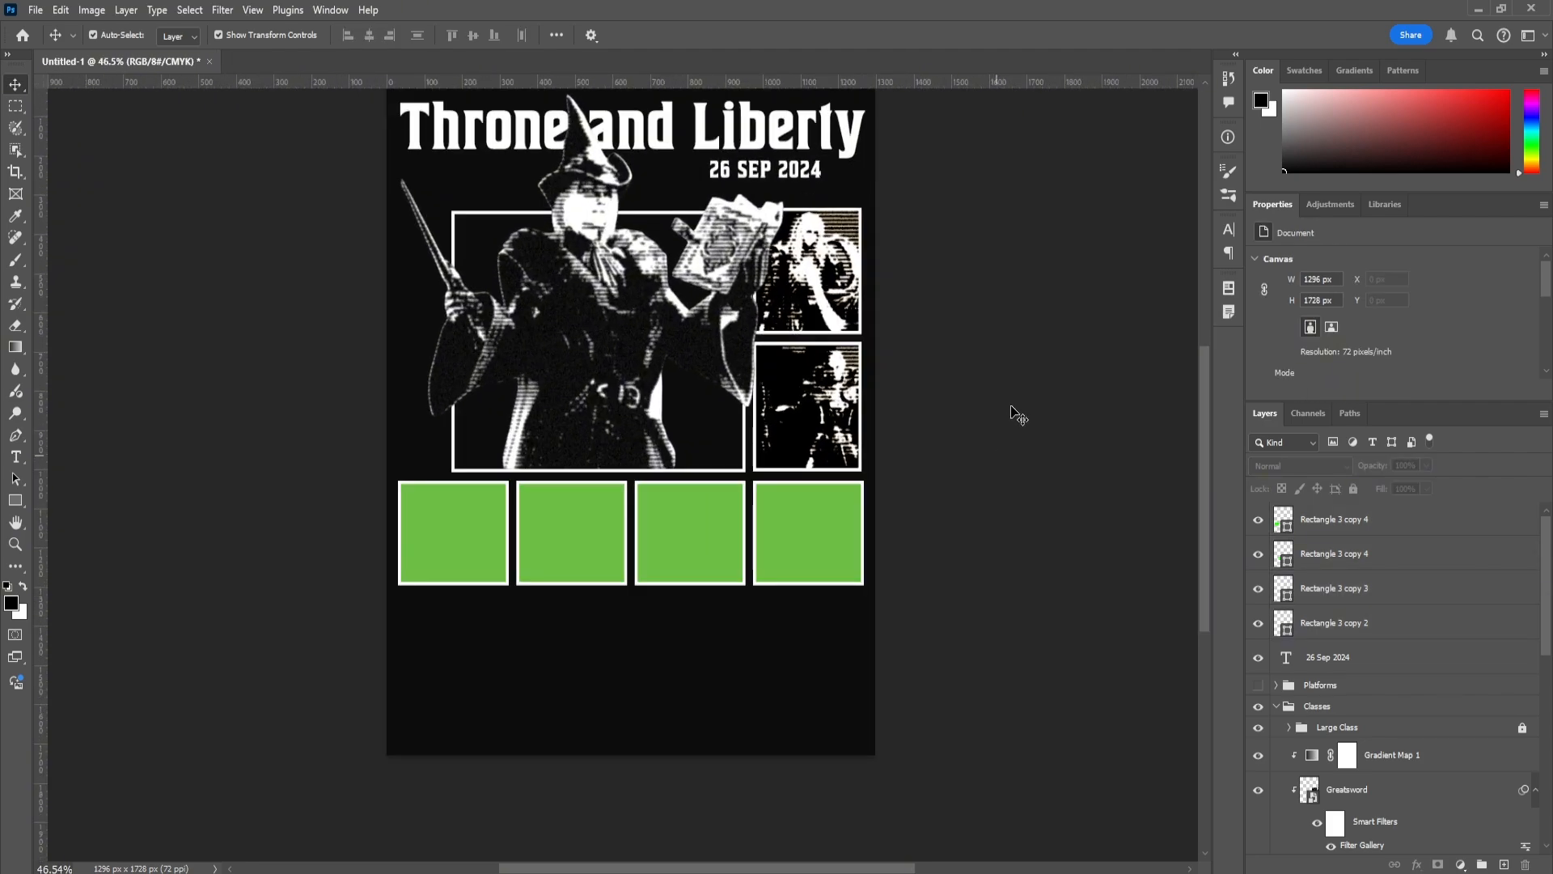
# Move the Staff image above the leftmost green frame's layer, clip it to that frame and scale it to about 653 × 367 px
pyautogui.click(450, 613)
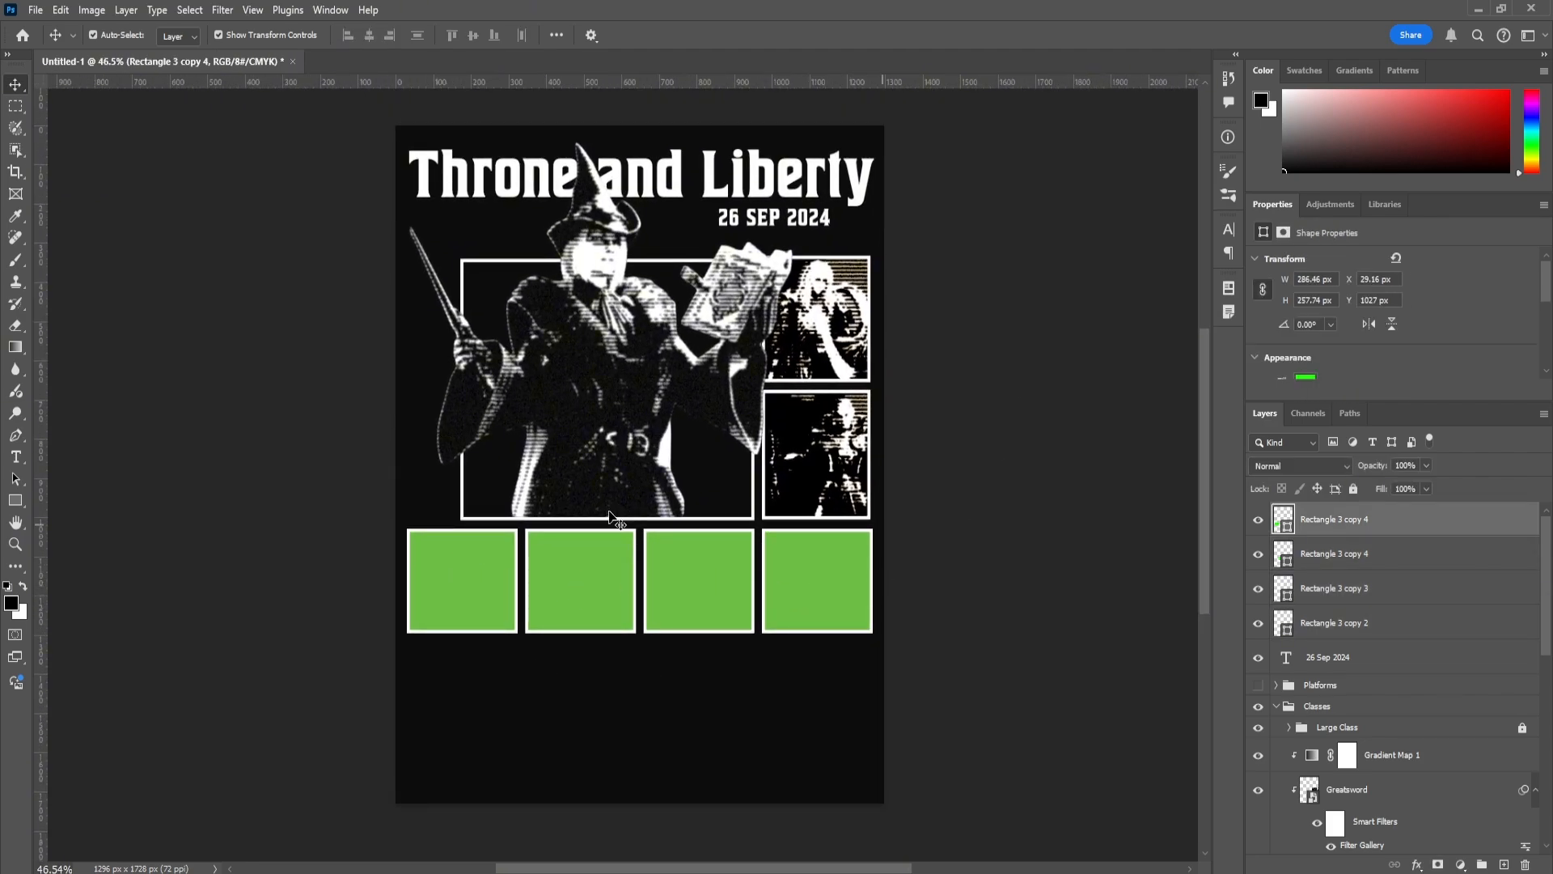
pyautogui.scroll(-3, 1418, 728)
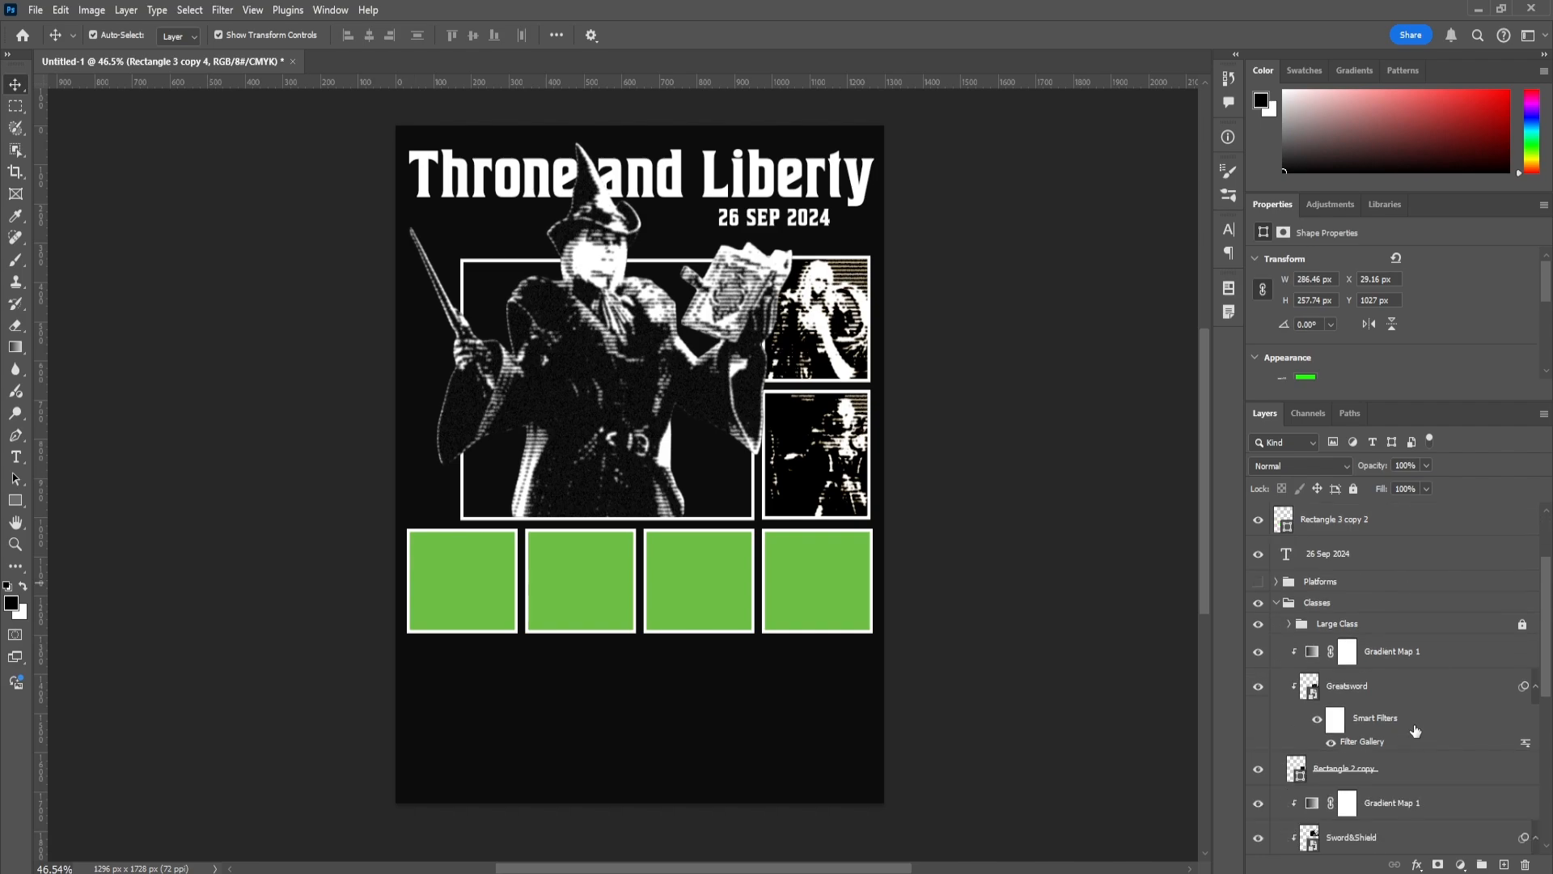
pyautogui.moveTo(516, 576); pyautogui.dragTo(514, 634)
pyautogui.moveTo(1375, 849); pyautogui.dragTo(1378, 570)
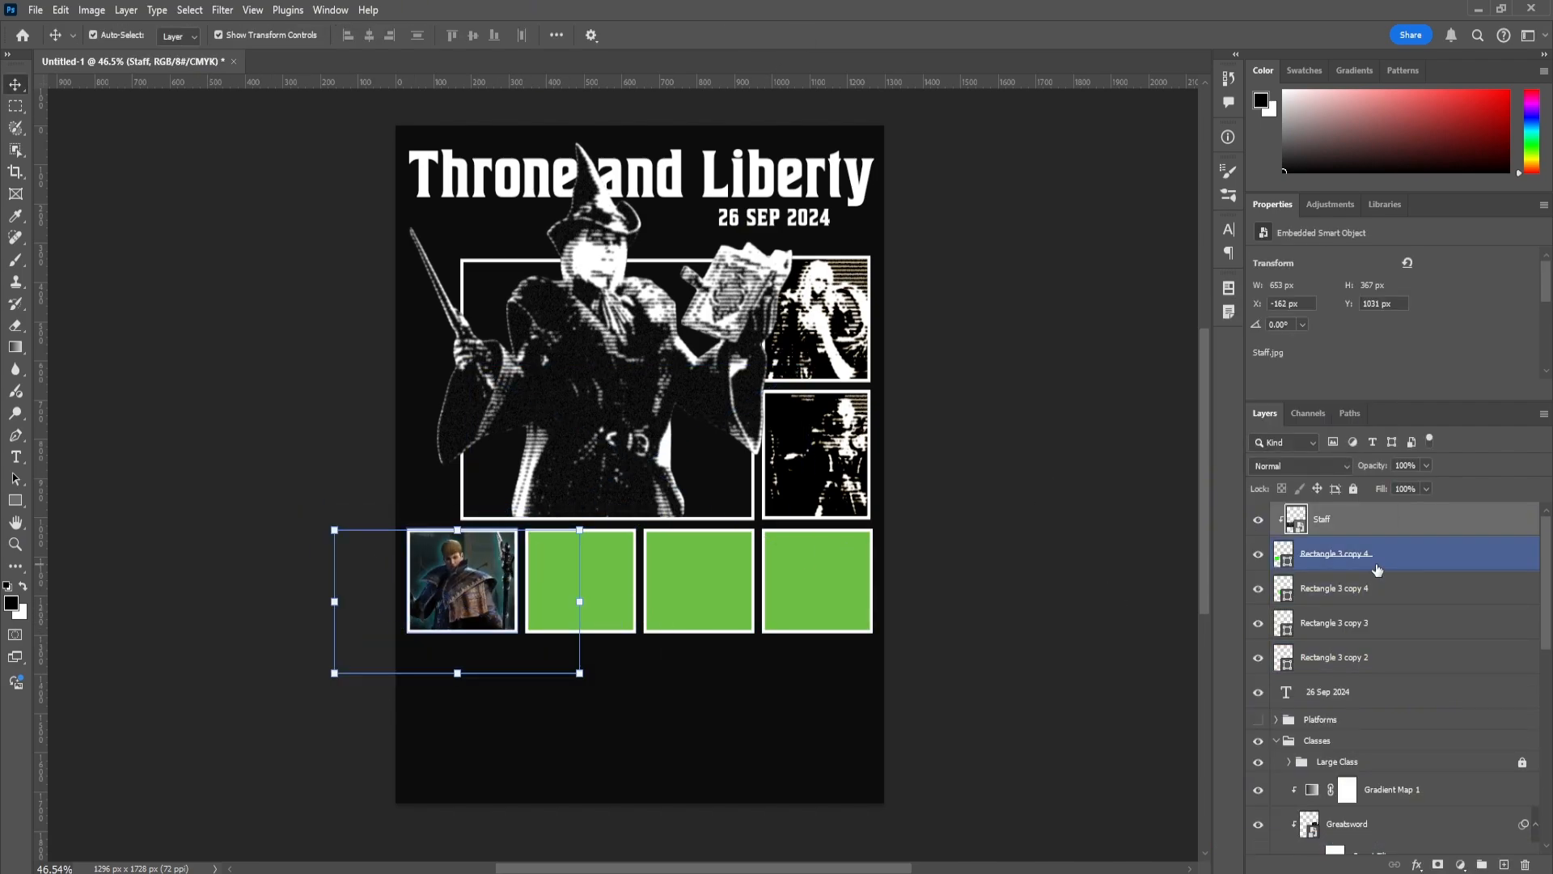
# Move the Longbow image above the second green frame's layer, clip it to that frame and fit the character inside
pyautogui.scroll(-10, 1376, 647)
pyautogui.click(1363, 716)
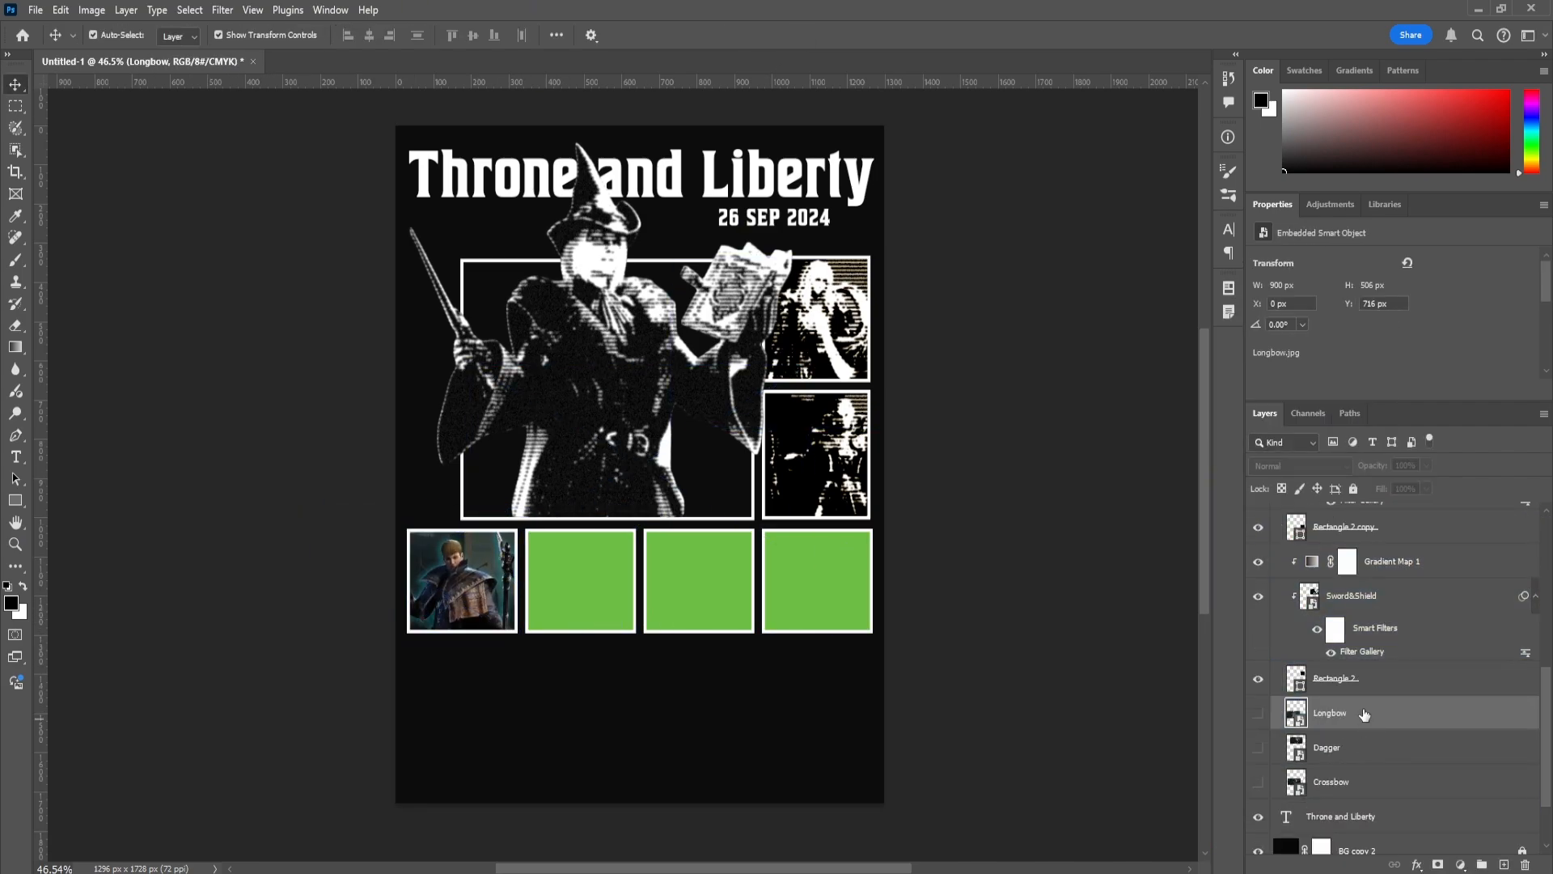
pyautogui.moveTo(1363, 716); pyautogui.dragTo(1394, 573)
pyautogui.keyDown('alt'); pyautogui.click(1393, 605); pyautogui.keyUp('alt')
pyautogui.moveTo(579, 597); pyautogui.dragTo(596, 690)
# Enlarge the Staff image to about 779 × 439 px and reposition the character within the leftmost frame
pyautogui.click(463, 583)
pyautogui.moveTo(457, 530); pyautogui.dragTo(457, 503)
pyautogui.moveTo(466, 583); pyautogui.dragTo(461, 597)
pyautogui.press('Return')
# Show the Dagger image, clip it to the third green frame and fit the character inside
pyautogui.scroll(-10, 1377, 687)
pyautogui.click(1327, 712)
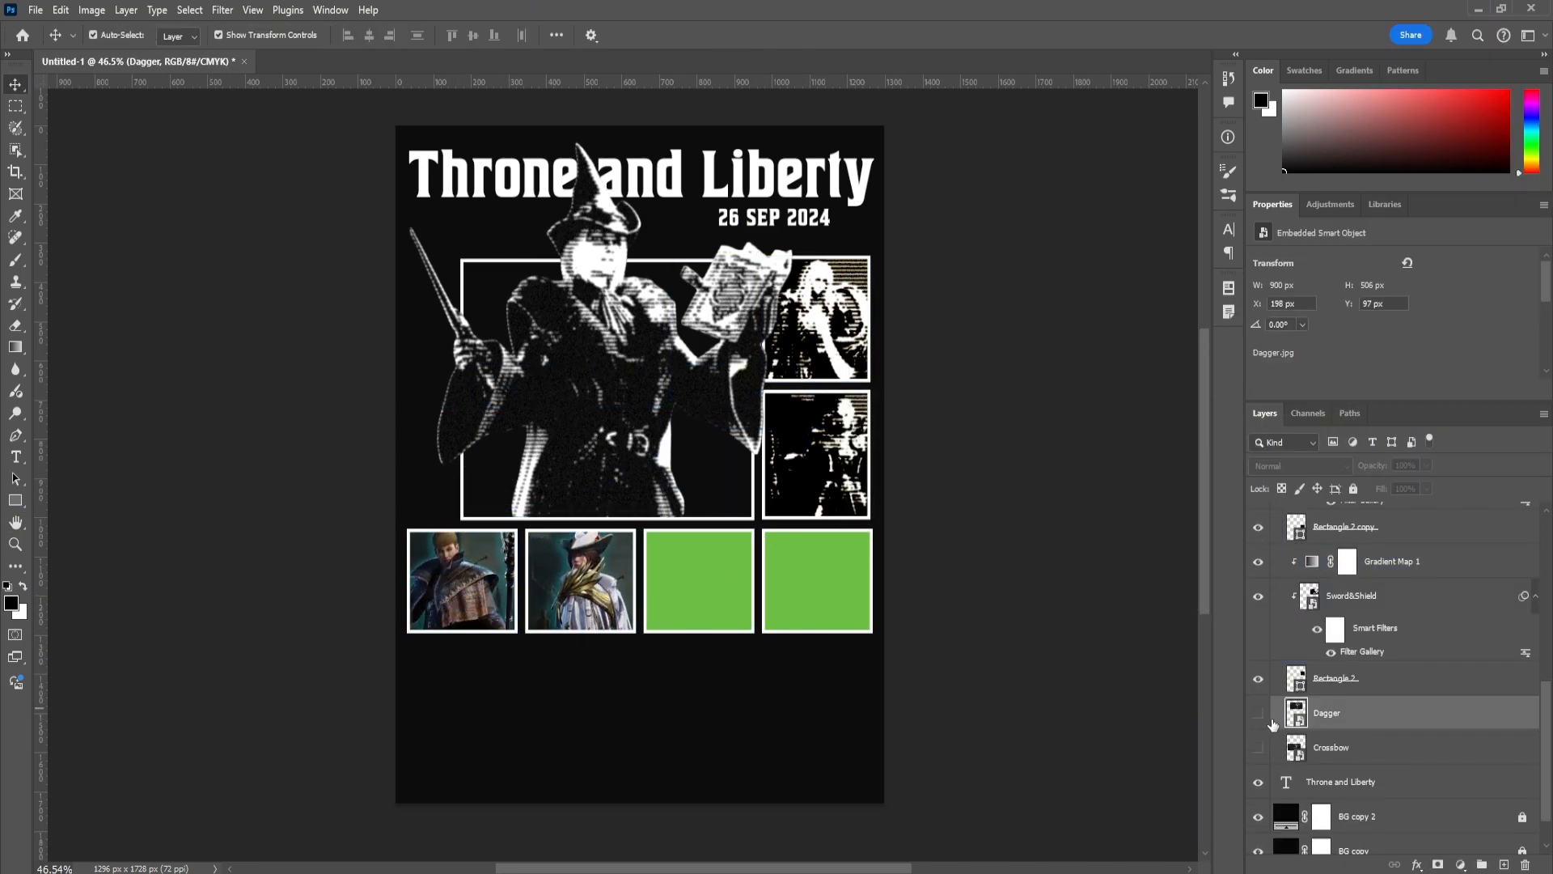
pyautogui.click(1259, 714)
pyautogui.moveTo(1327, 712); pyautogui.dragTo(1376, 641)
pyautogui.keyDown('alt'); pyautogui.click(1383, 674); pyautogui.keyUp('alt')
pyautogui.hotkey('ctrl', 't')
pyautogui.moveTo(640, 267); pyautogui.dragTo(699, 608)
pyautogui.press('Return')
# Clip the Crossbow image to the rightmost green frame and position the character inside it
pyautogui.scroll(-10, 1362, 700)
pyautogui.click(1363, 700)
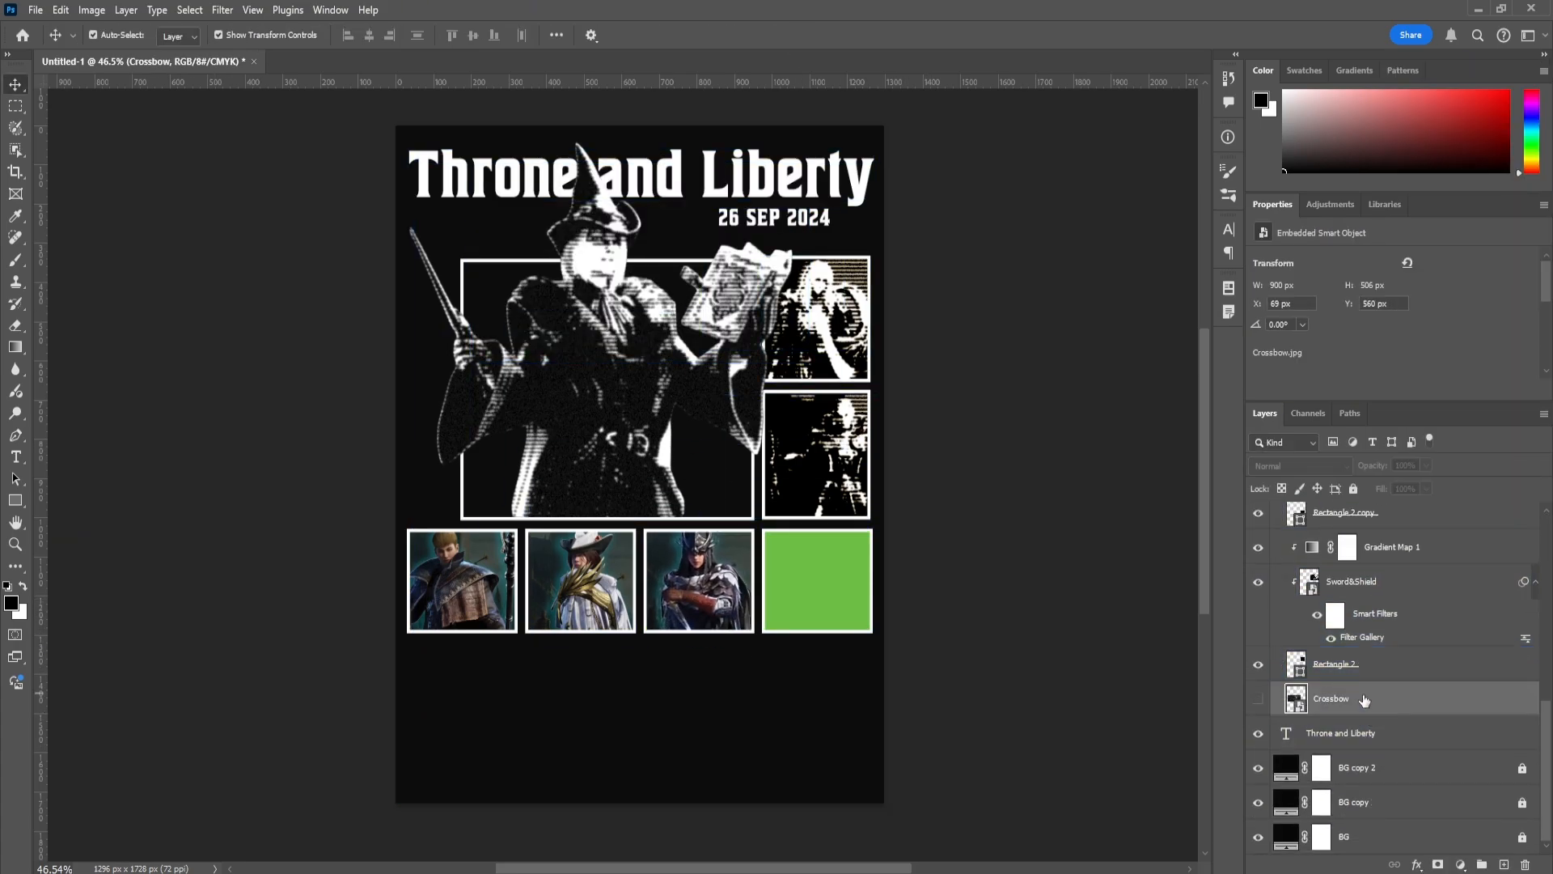
pyautogui.moveTo(1363, 701); pyautogui.dragTo(1355, 710)
pyautogui.keyDown('alt'); pyautogui.click(1352, 743); pyautogui.keyUp('alt')
pyautogui.moveTo(801, 384); pyautogui.dragTo(976, 710)
pyautogui.click(1005, 588)
pyautogui.scroll(-1, 1005, 588)
# Group the four class images with their frames and name the group "Other Classes"
pyautogui.click(1357, 520)
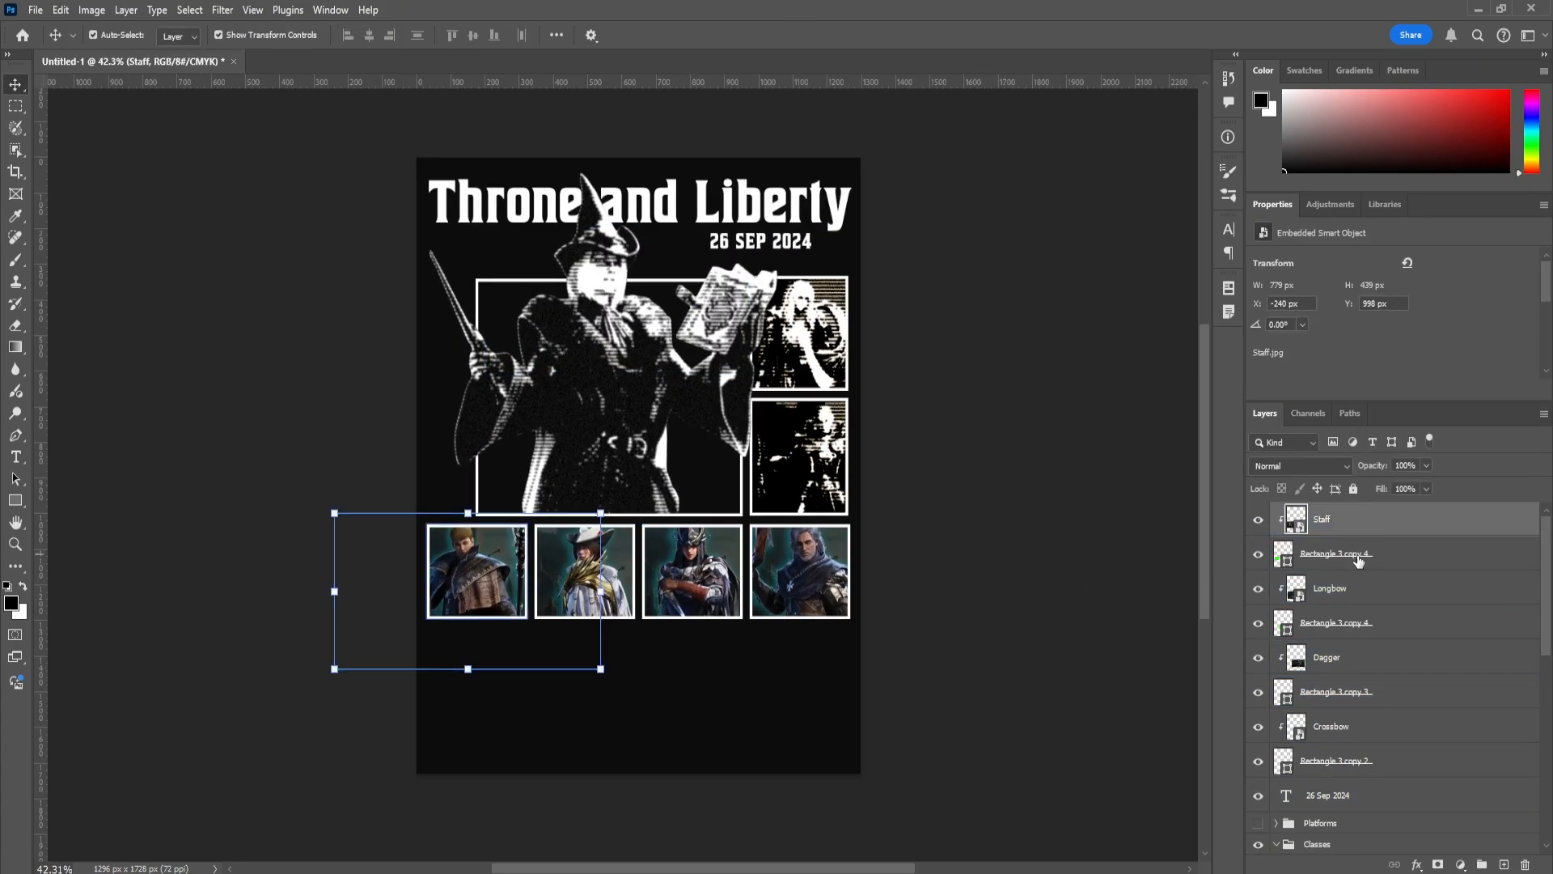
pyautogui.keyDown('shift'); pyautogui.click(1359, 760); pyautogui.keyUp('shift')
pyautogui.click(1482, 865)
pyautogui.doubleClick(1323, 513)
pyautogui.write('Weapons')
pyautogui.press('Return')
# Try to convert all images and frames in the Other Classes group into one smart object
pyautogui.click(1277, 514)
pyautogui.click(1346, 540)
pyautogui.rightClick(1378, 741)
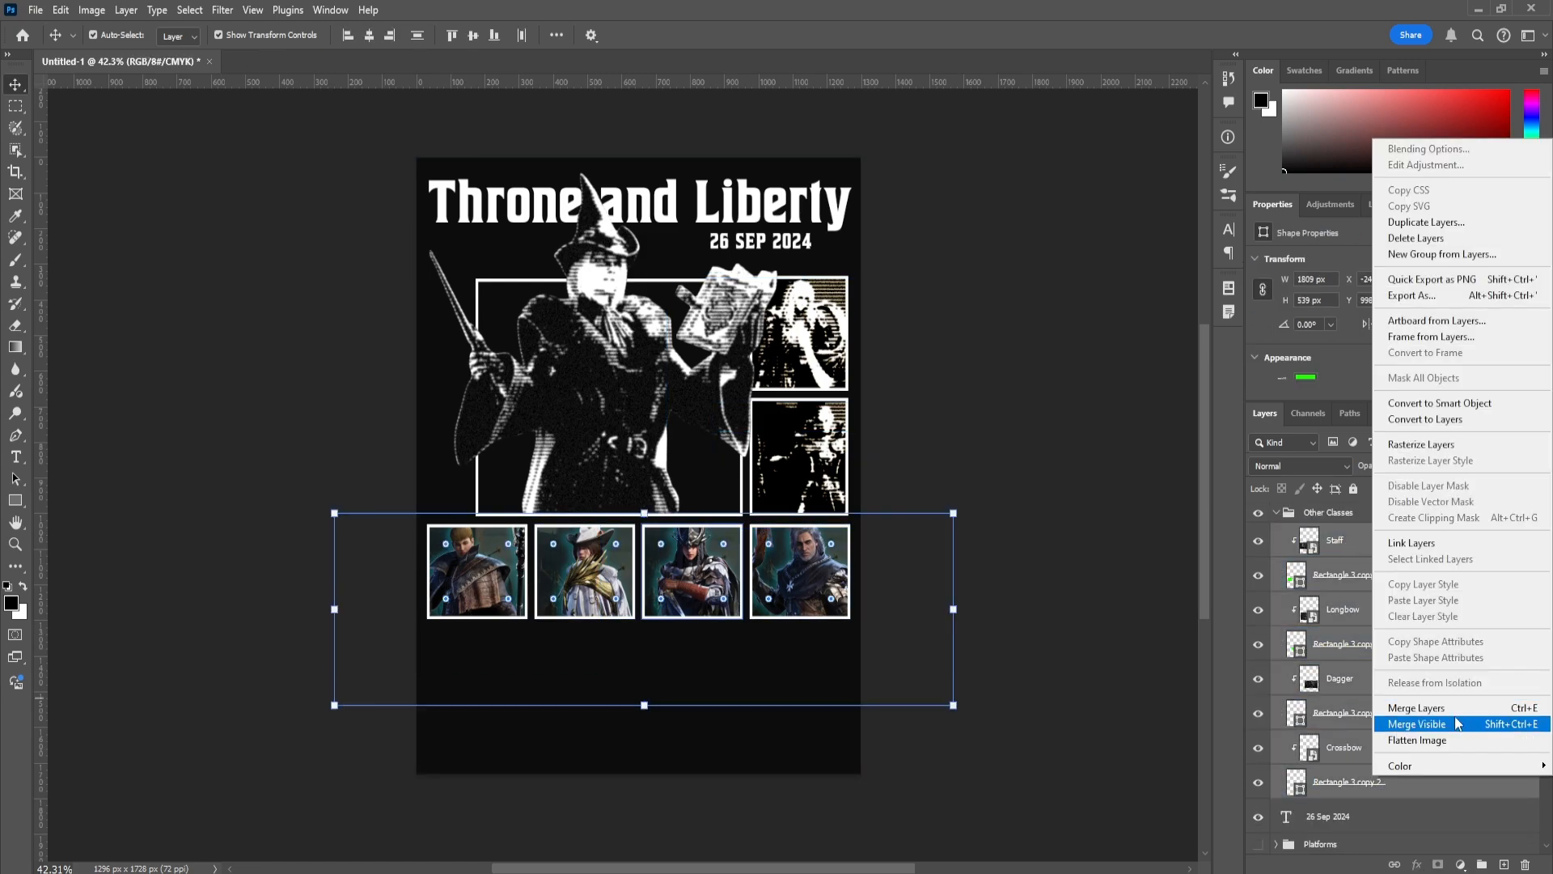
pyautogui.click(1420, 400)
pyautogui.hotkey('ctrl', 'z')
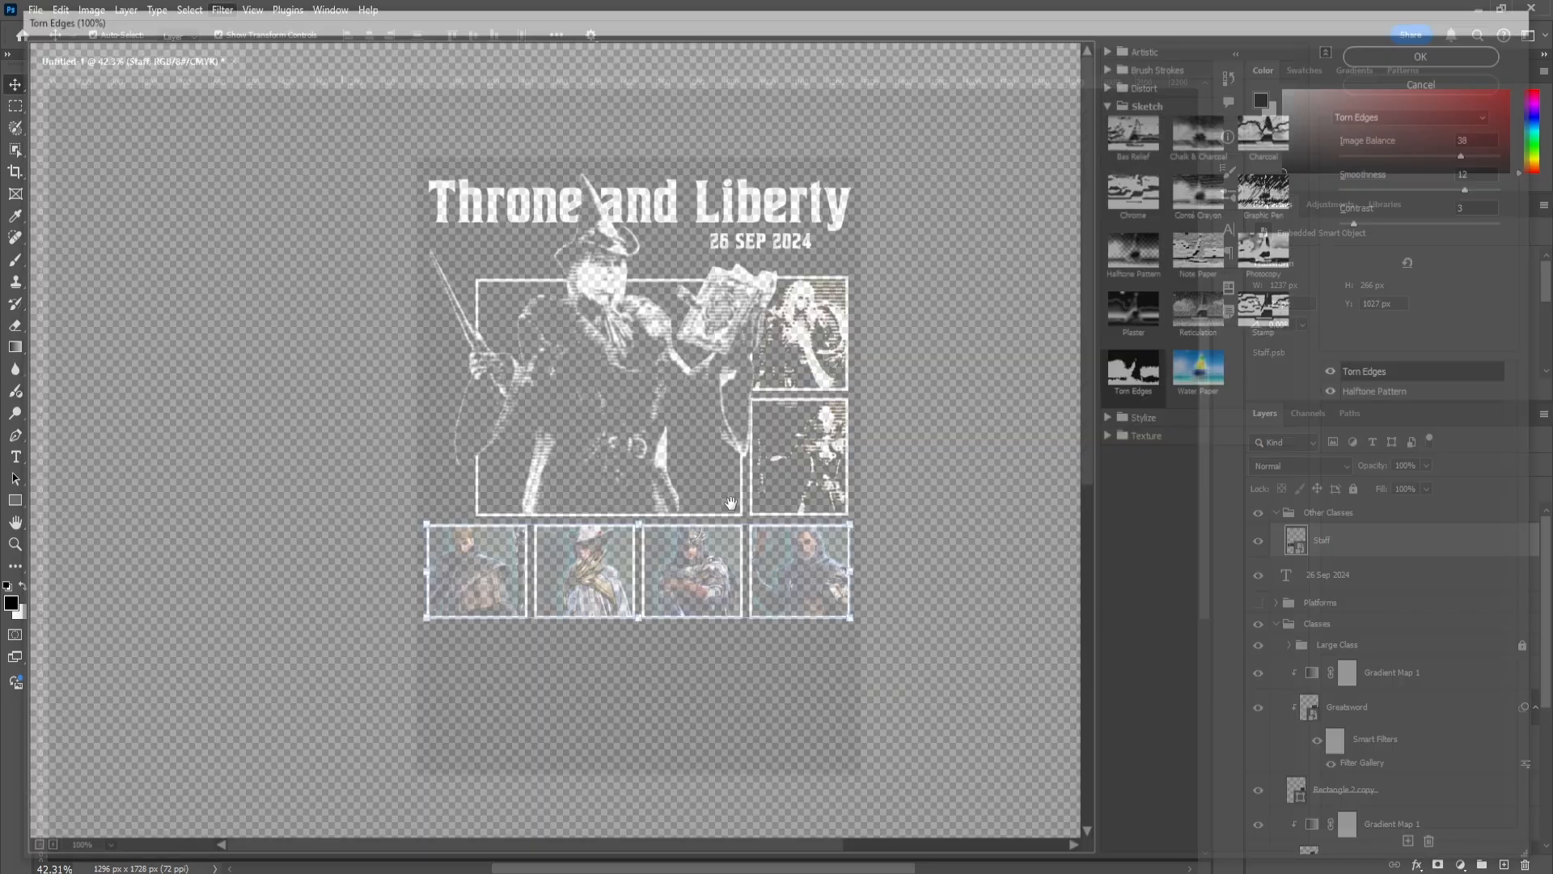
# Apply the Filter Gallery effect with Torn Edges and Halftone Pattern to the Staff, Longbow, Dagger and Crossbow images
pyautogui.click(243, 119)
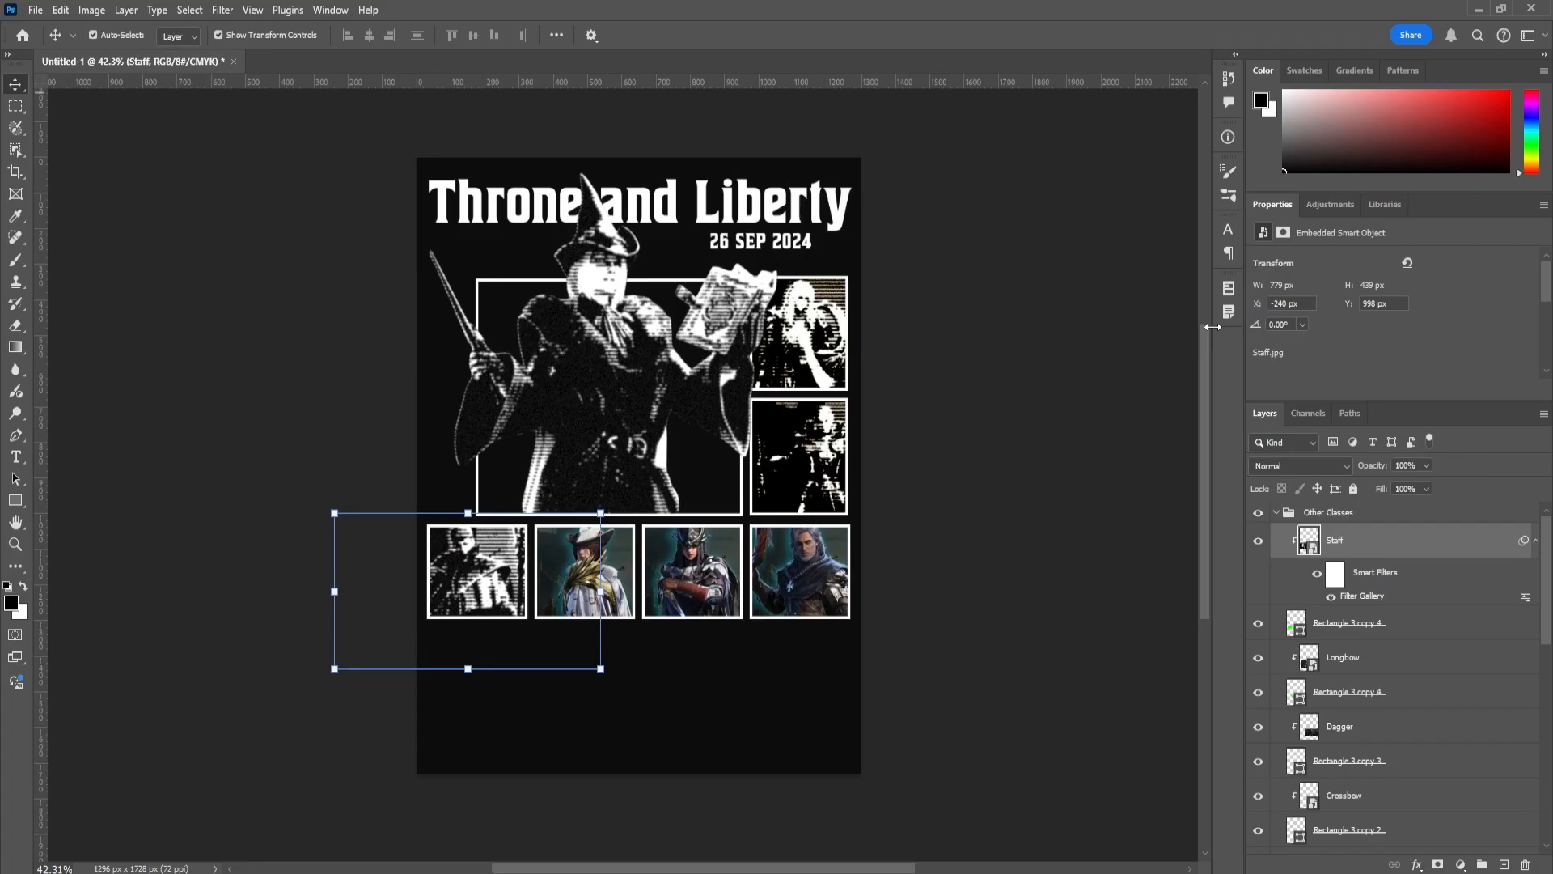
pyautogui.click(1367, 658)
pyautogui.click(223, 10)
pyautogui.click(243, 119)
pyautogui.click(1367, 773)
pyautogui.click(223, 10)
pyautogui.click(243, 120)
pyautogui.click(1367, 805)
pyautogui.click(222, 11)
pyautogui.click(243, 120)
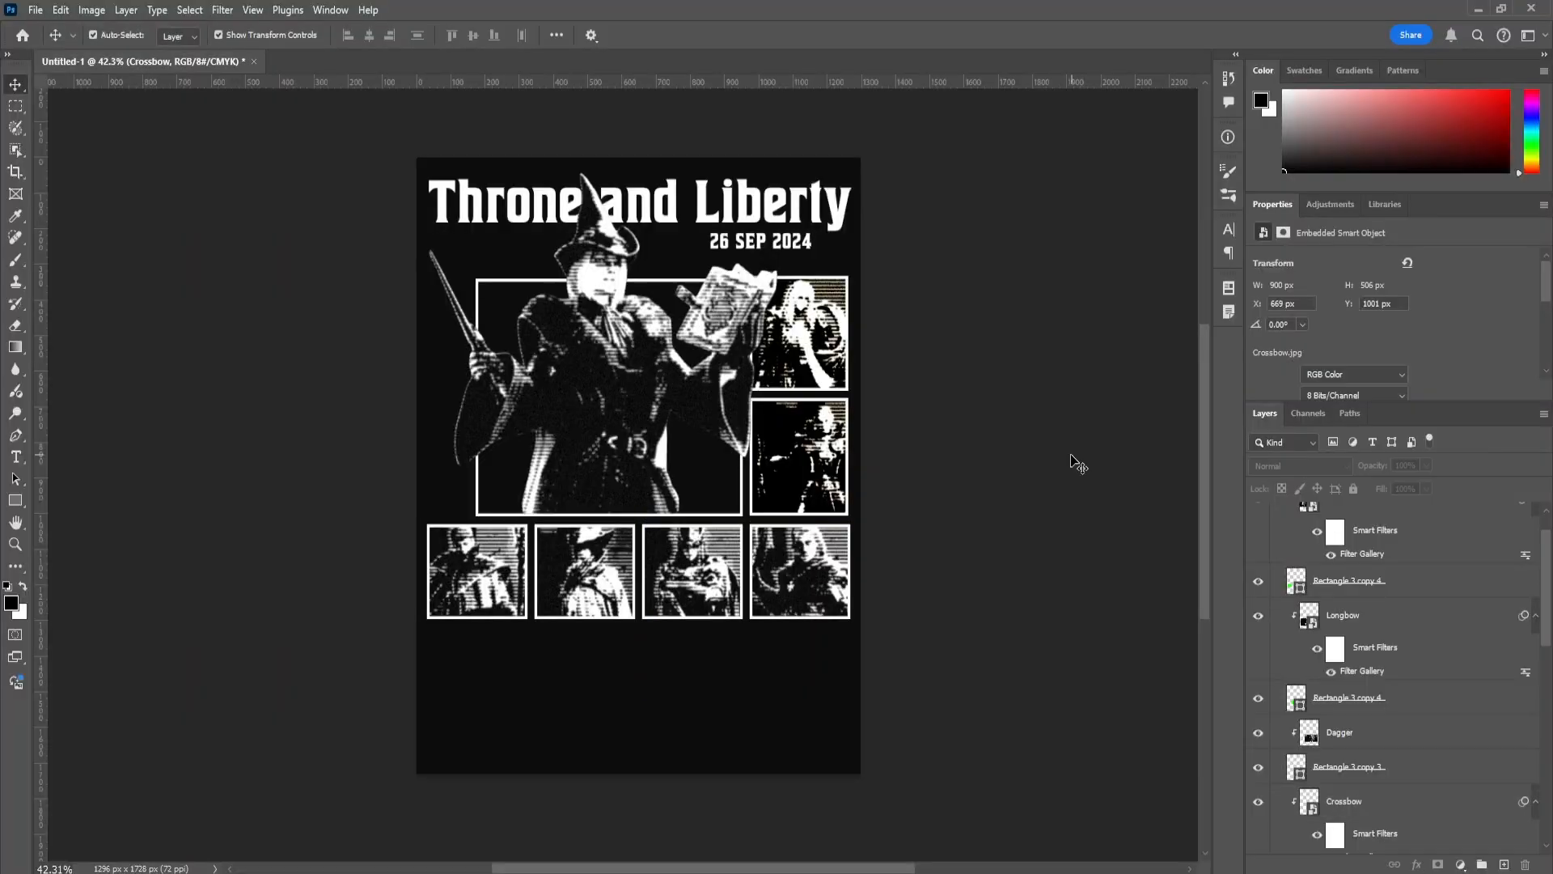
# Clip copies of the Gradient Map adjustment to the Staff, Longbow, Dagger and Crossbow images and collapse the Other Classes group
pyautogui.scroll(1, 626, 480)
pyautogui.click(1422, 794)
pyautogui.rightClick(1378, 539)
pyautogui.click(1440, 464)
pyautogui.click(1393, 715)
pyautogui.scroll(-1, 1415, 745)
pyautogui.click(1415, 745)
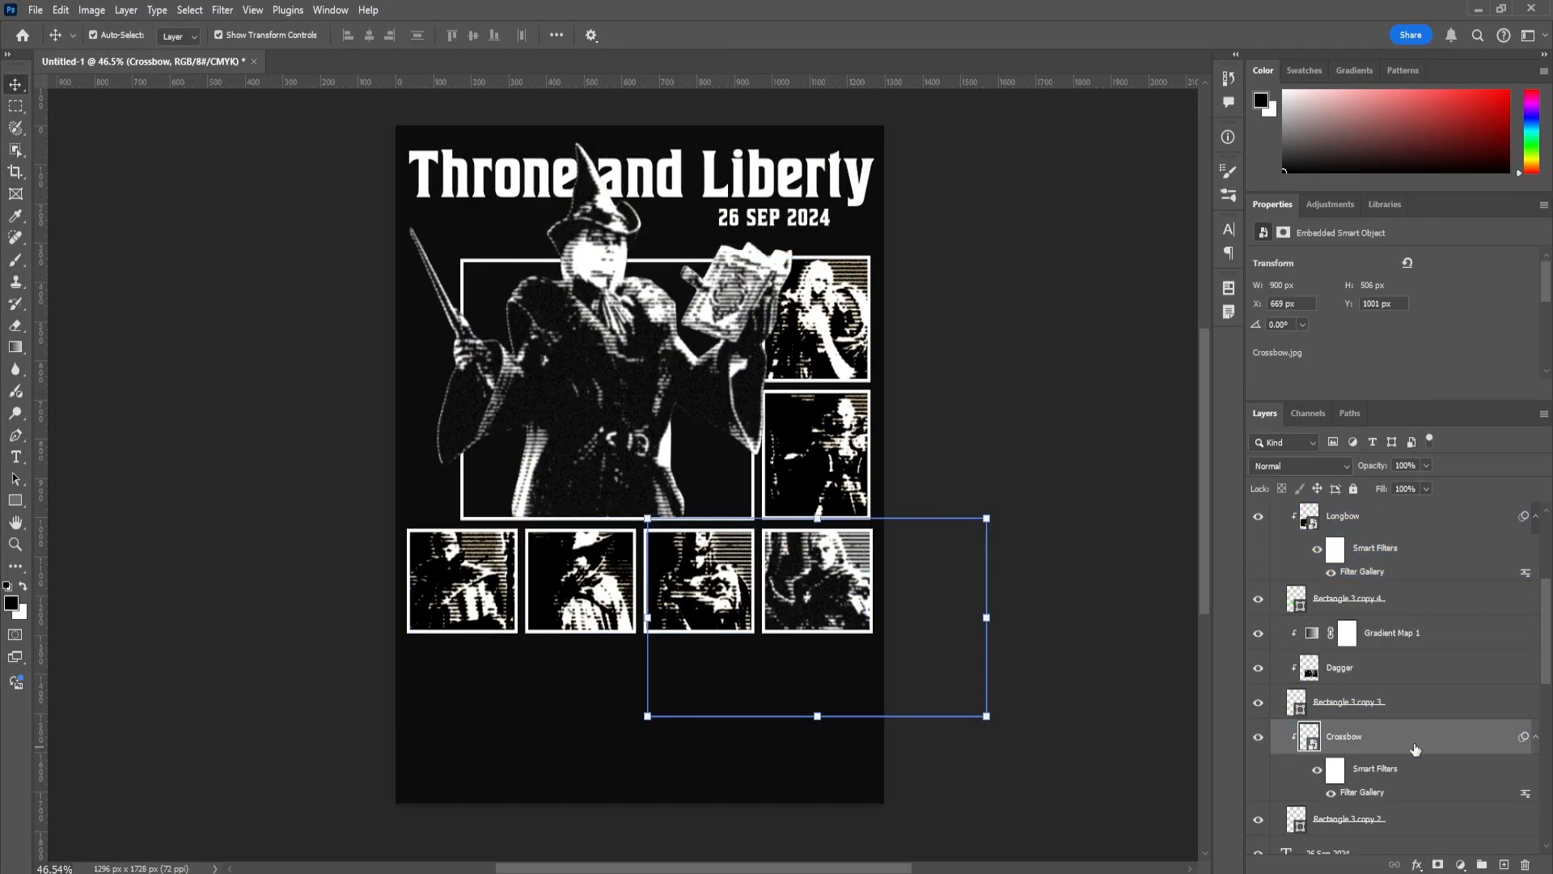
pyautogui.click(1415, 673)
pyautogui.press('Delete')
pyautogui.scroll(-1, 639, 518)
pyautogui.click(1353, 517)
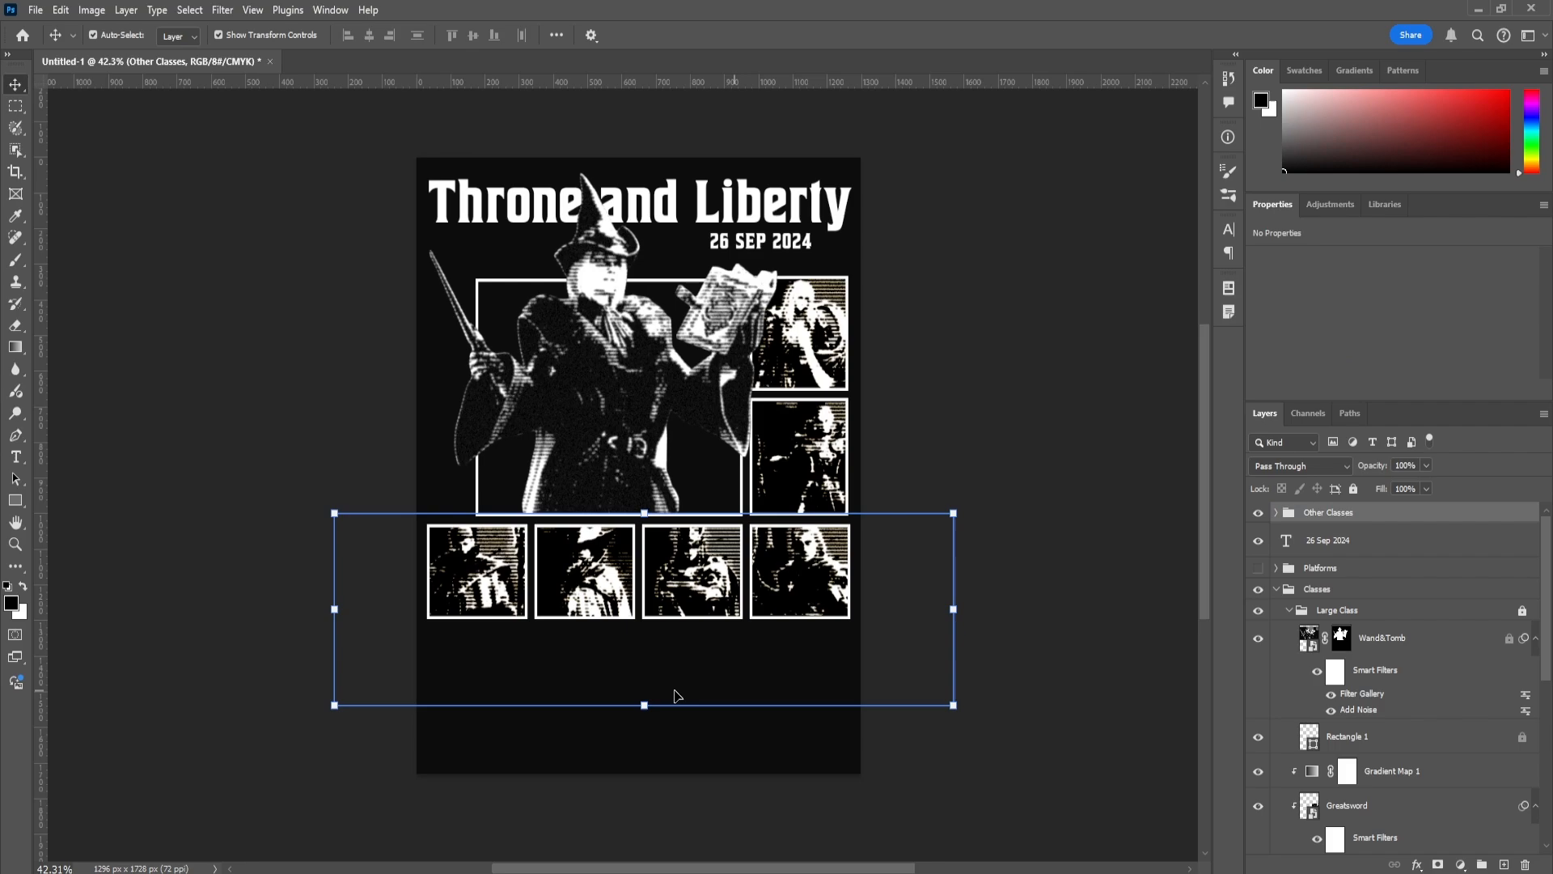
# Add a left-aligned text block below the bottom row of frames reading "NEW", "MMORPG", "2024" on three lines
pyautogui.press('t')
pyautogui.moveTo(433, 637); pyautogui.dragTo(608, 750)
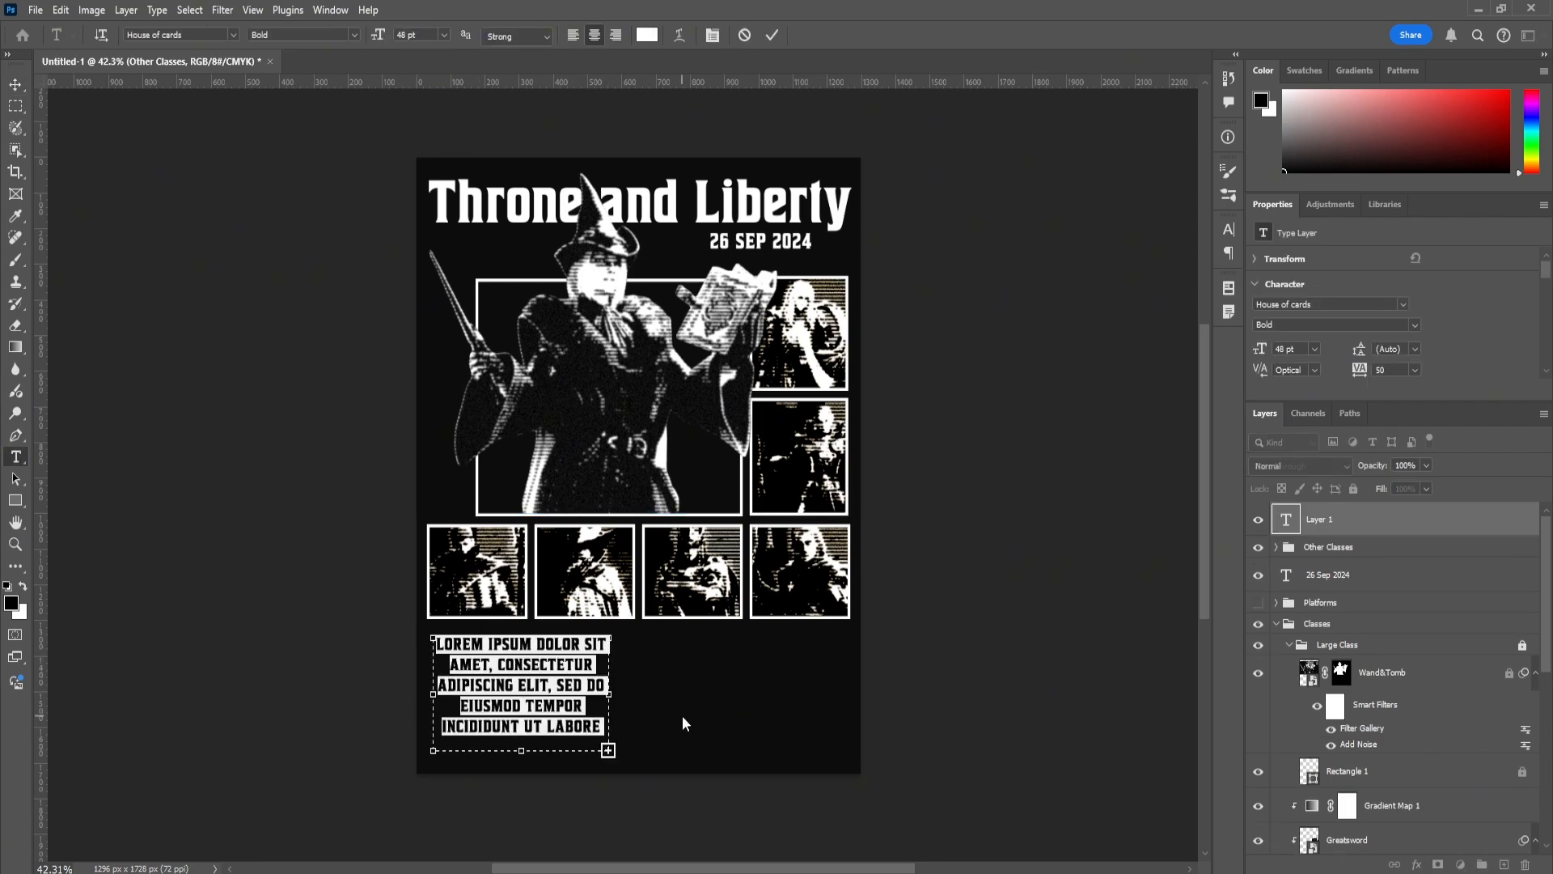
pyautogui.write('NEW')
pyautogui.press('Return')
pyautogui.write('MM')
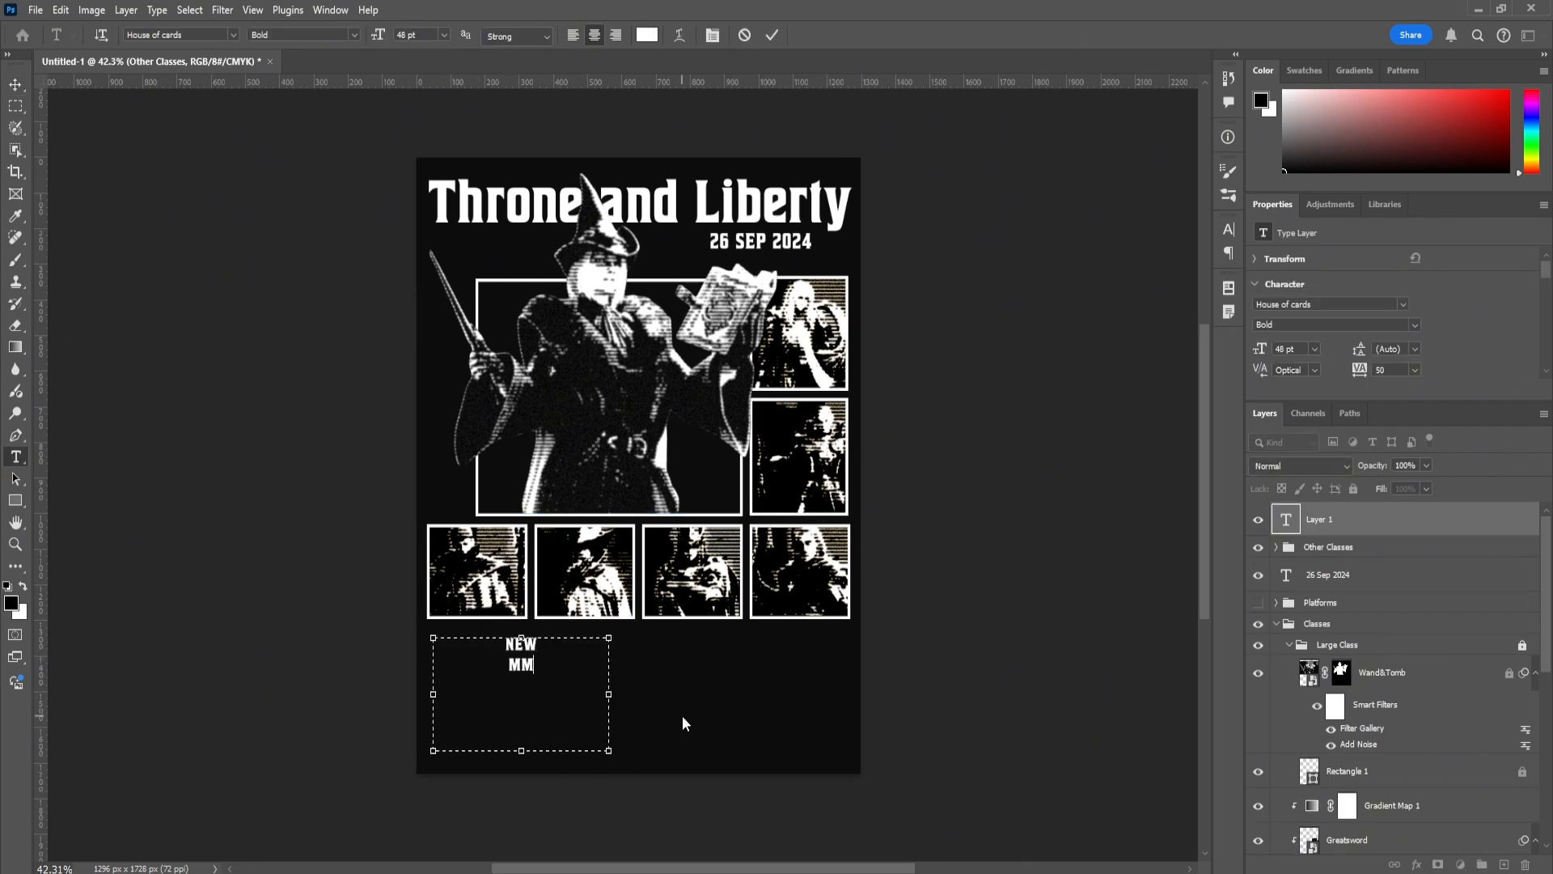
pyautogui.write('ORPG')
pyautogui.press('Return')
pyautogui.write('2024')
pyautogui.hotkey('ctrl', 'a')
pyautogui.click(572, 40)
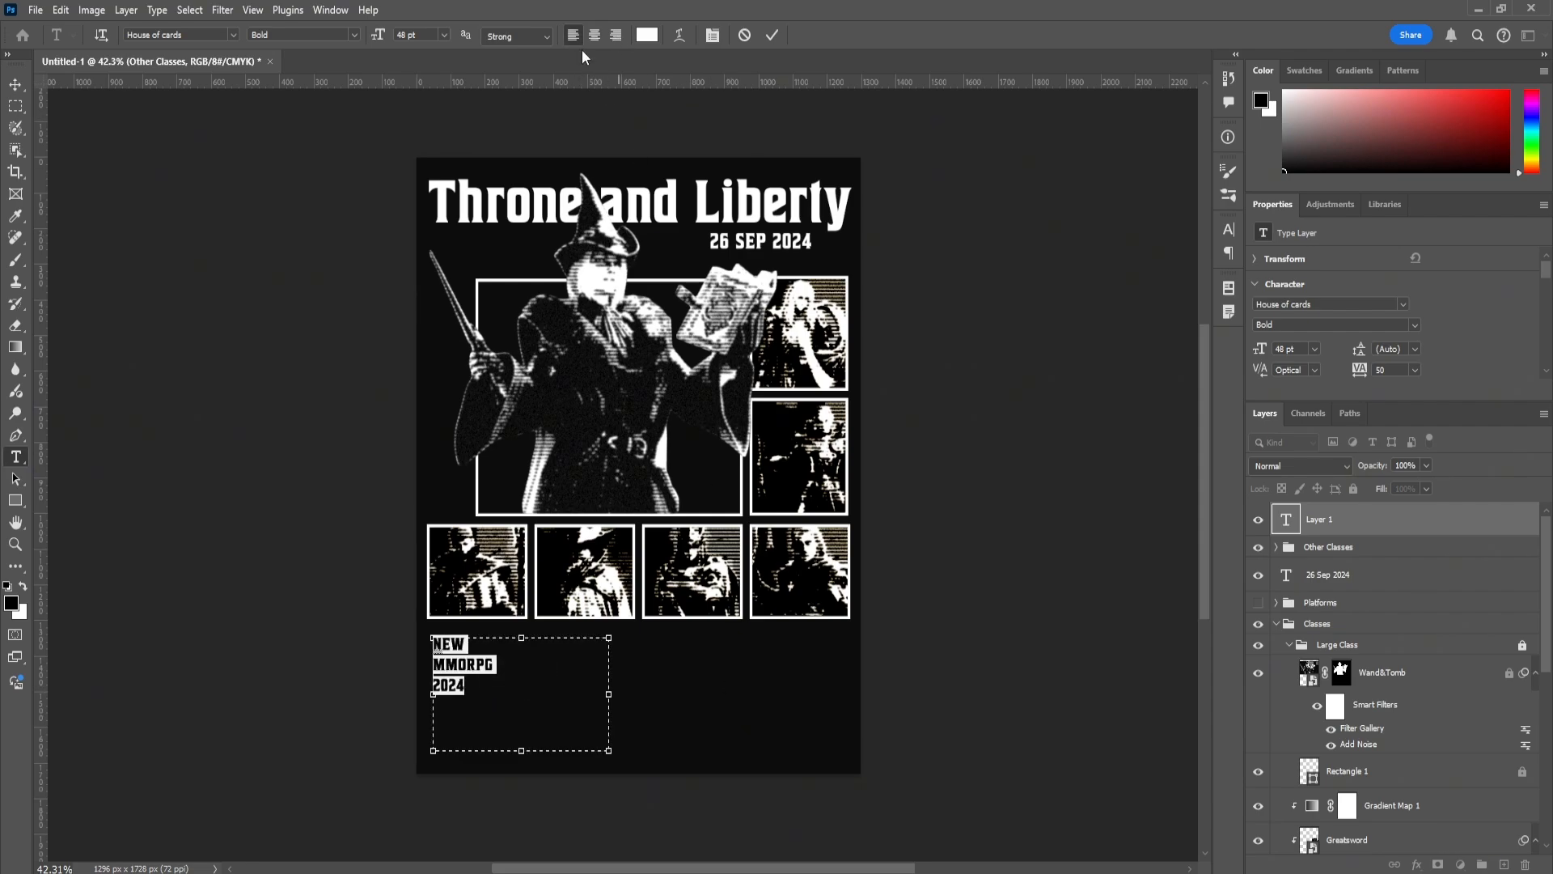
# Enlarge the NEW MMORPG 2024 text until its three lines fill the height below the bottom row of frames
pyautogui.press('Up')
pyautogui.press('Up')
pyautogui.press('Up')
pyautogui.press('Up')
pyautogui.press('Up')
pyautogui.press('Up')
pyautogui.press('Up')
pyautogui.press('Up')
pyautogui.press('Up')
pyautogui.press('Up')
pyautogui.press('Up')
pyautogui.press('Up')
pyautogui.press('Up')
pyautogui.press('Up')
pyautogui.press('Up')
pyautogui.press('Up')
pyautogui.press('Up')
pyautogui.press('Up')
pyautogui.press('Up')
pyautogui.press('Up')
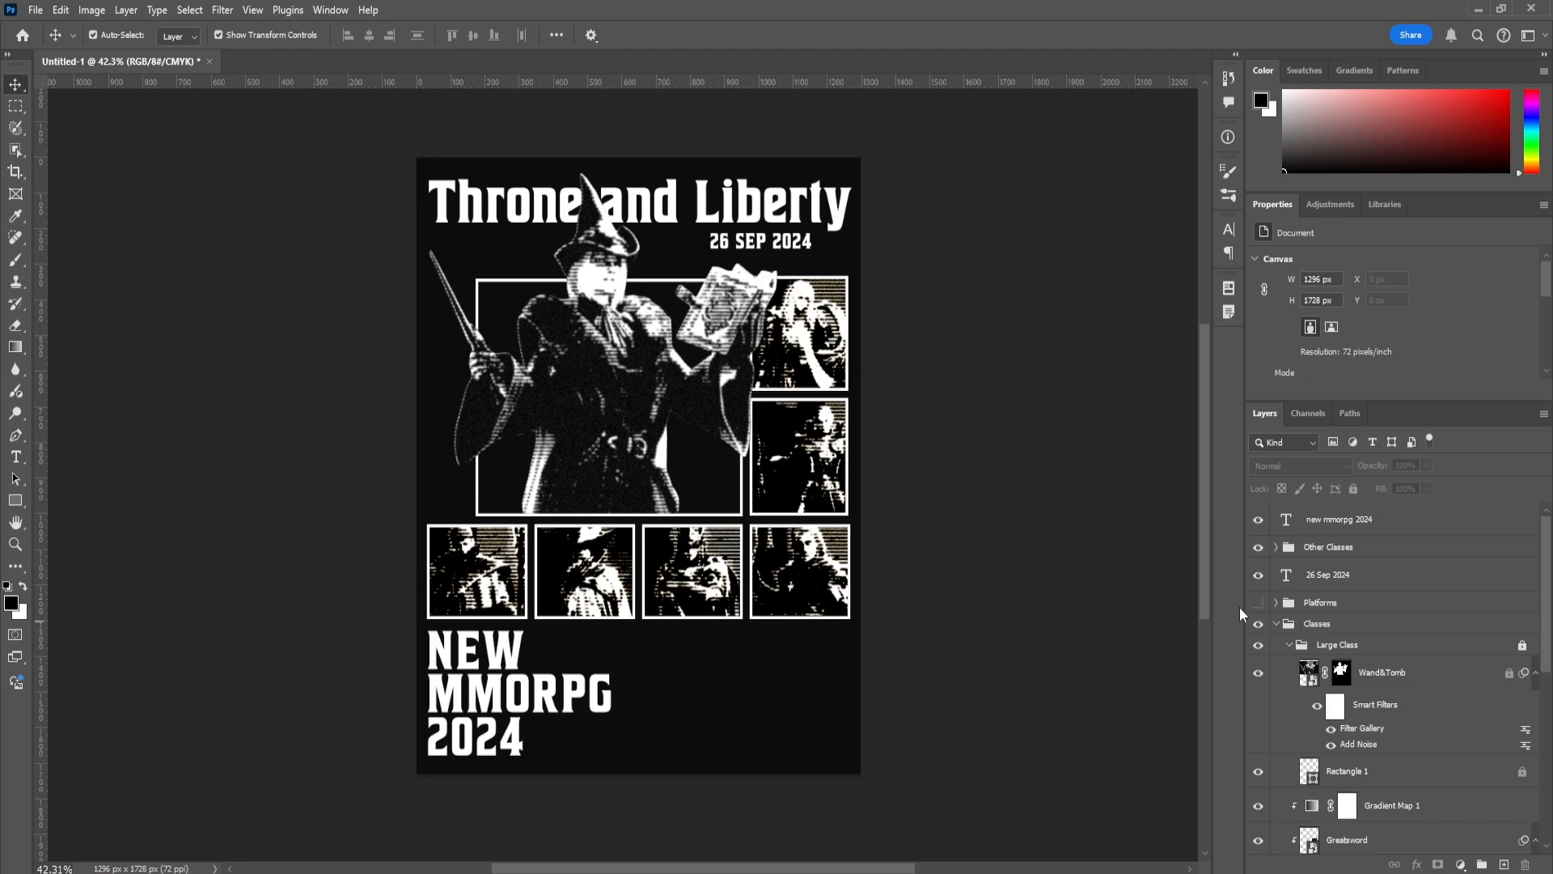
# Show the Platforms group and hide its Xbox and BWs3+k logos, leaving only the PS5 logo
pyautogui.click(1258, 603)
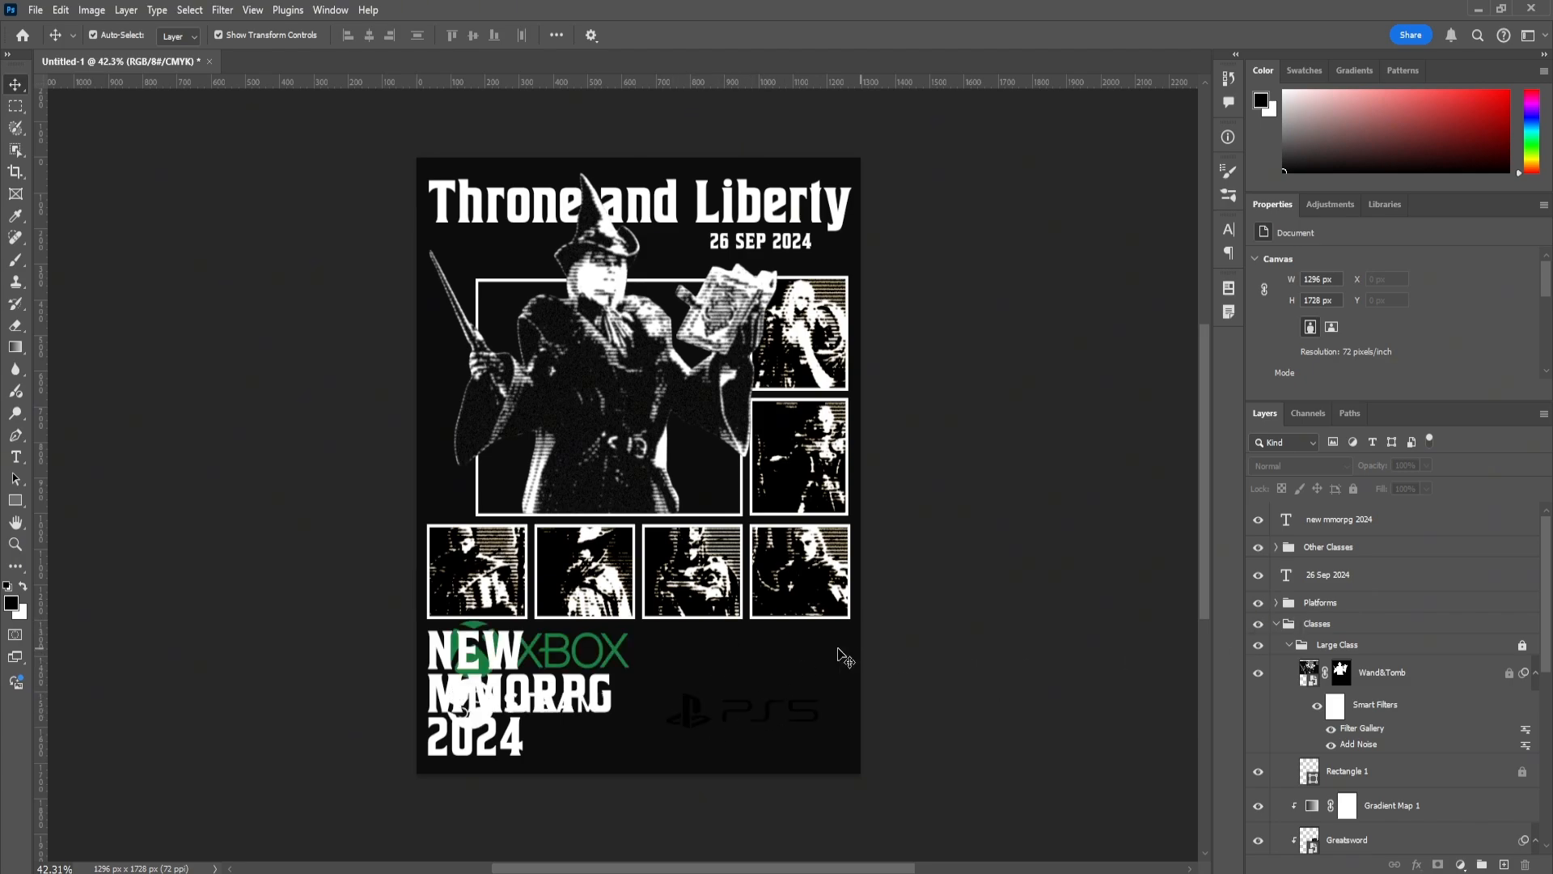
pyautogui.click(1354, 608)
pyautogui.click(1278, 606)
pyautogui.click(1330, 630)
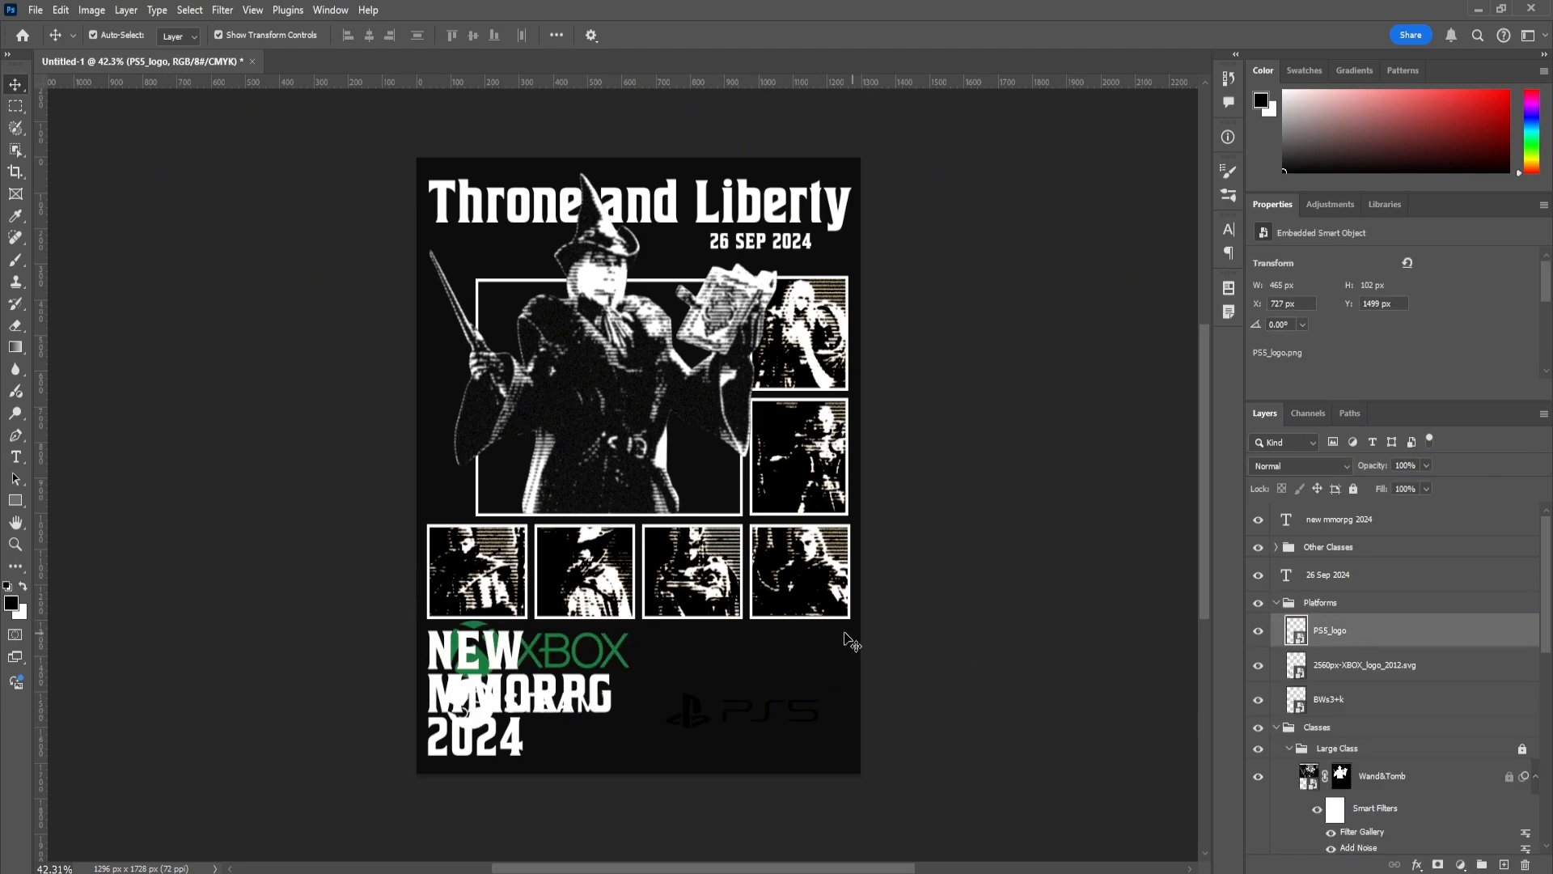
pyautogui.click(1258, 699)
pyautogui.click(1257, 665)
# Move the PS5 logo toward the poster's lower-right corner and give it a white Color Overlay
pyautogui.hotkey('ctrl', 't')
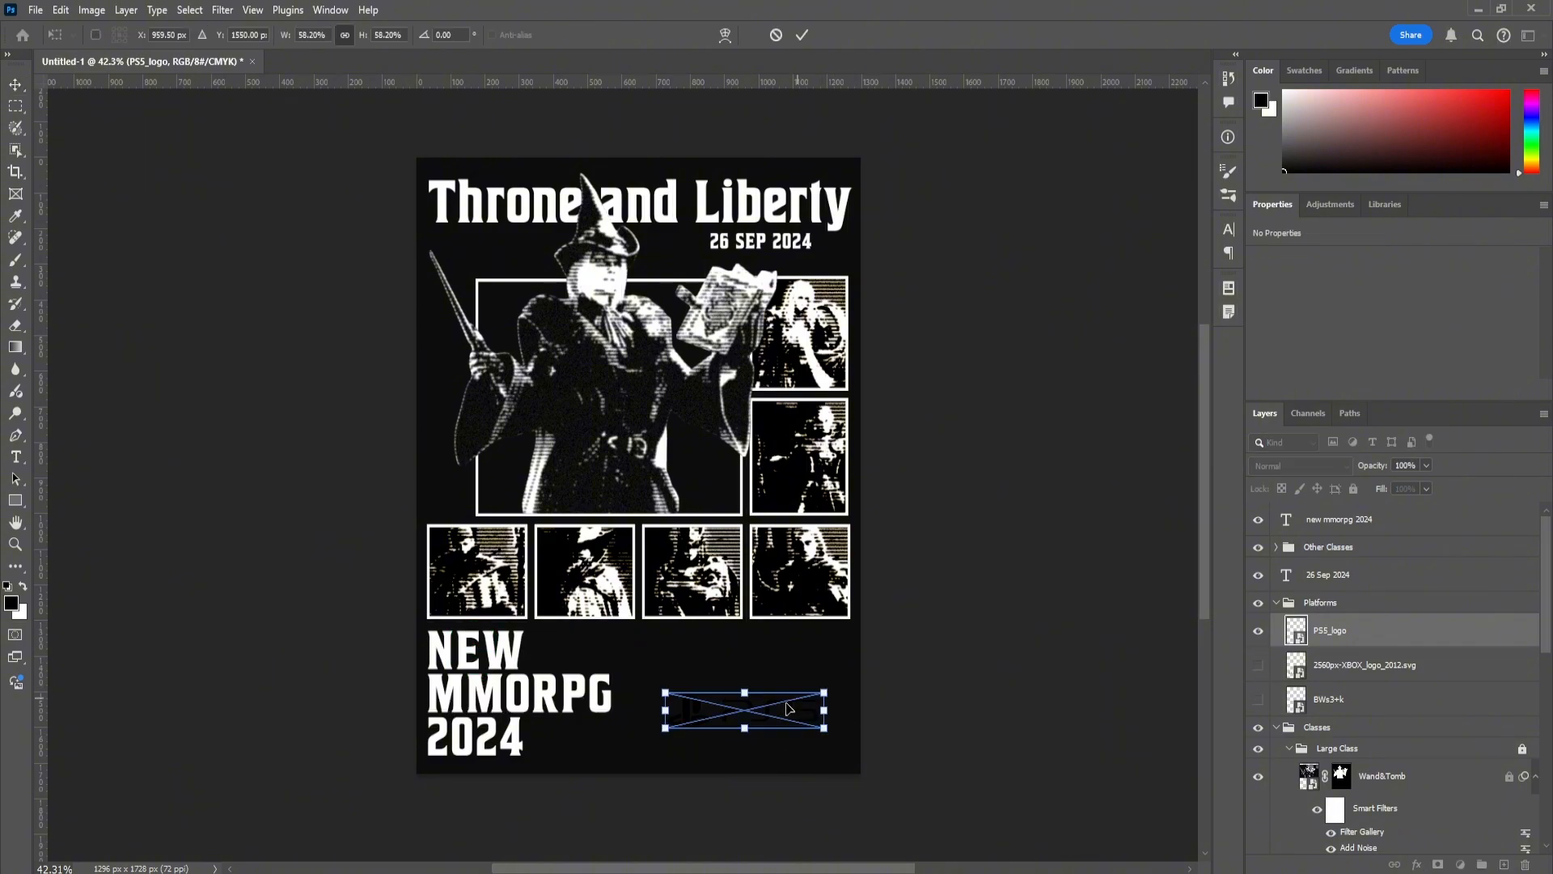
pyautogui.moveTo(788, 709); pyautogui.dragTo(807, 752)
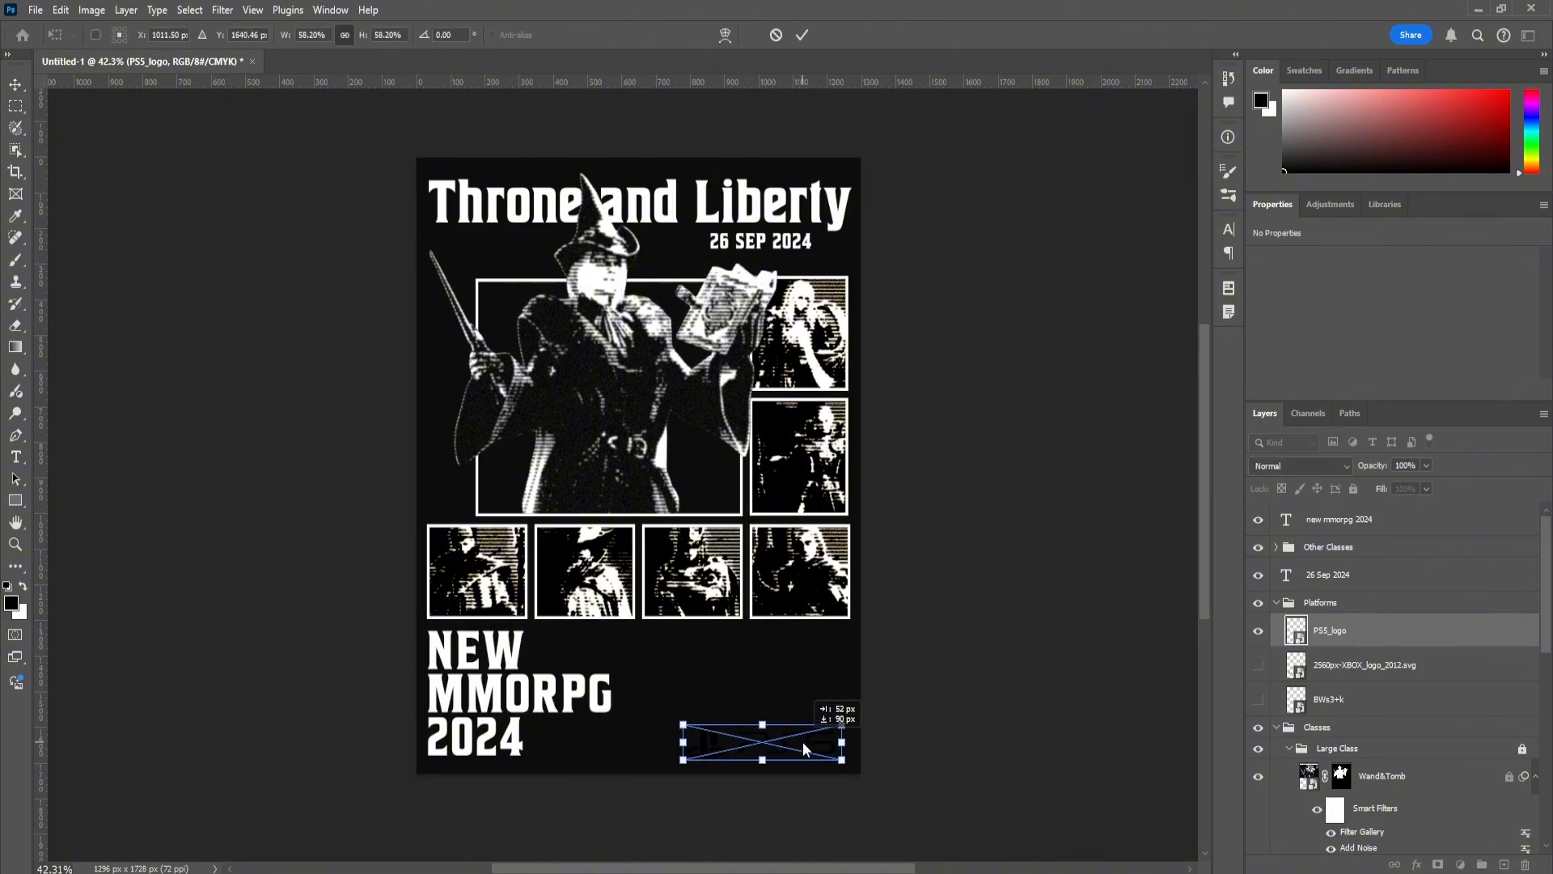
pyautogui.click(801, 35)
pyautogui.doubleClick(1406, 633)
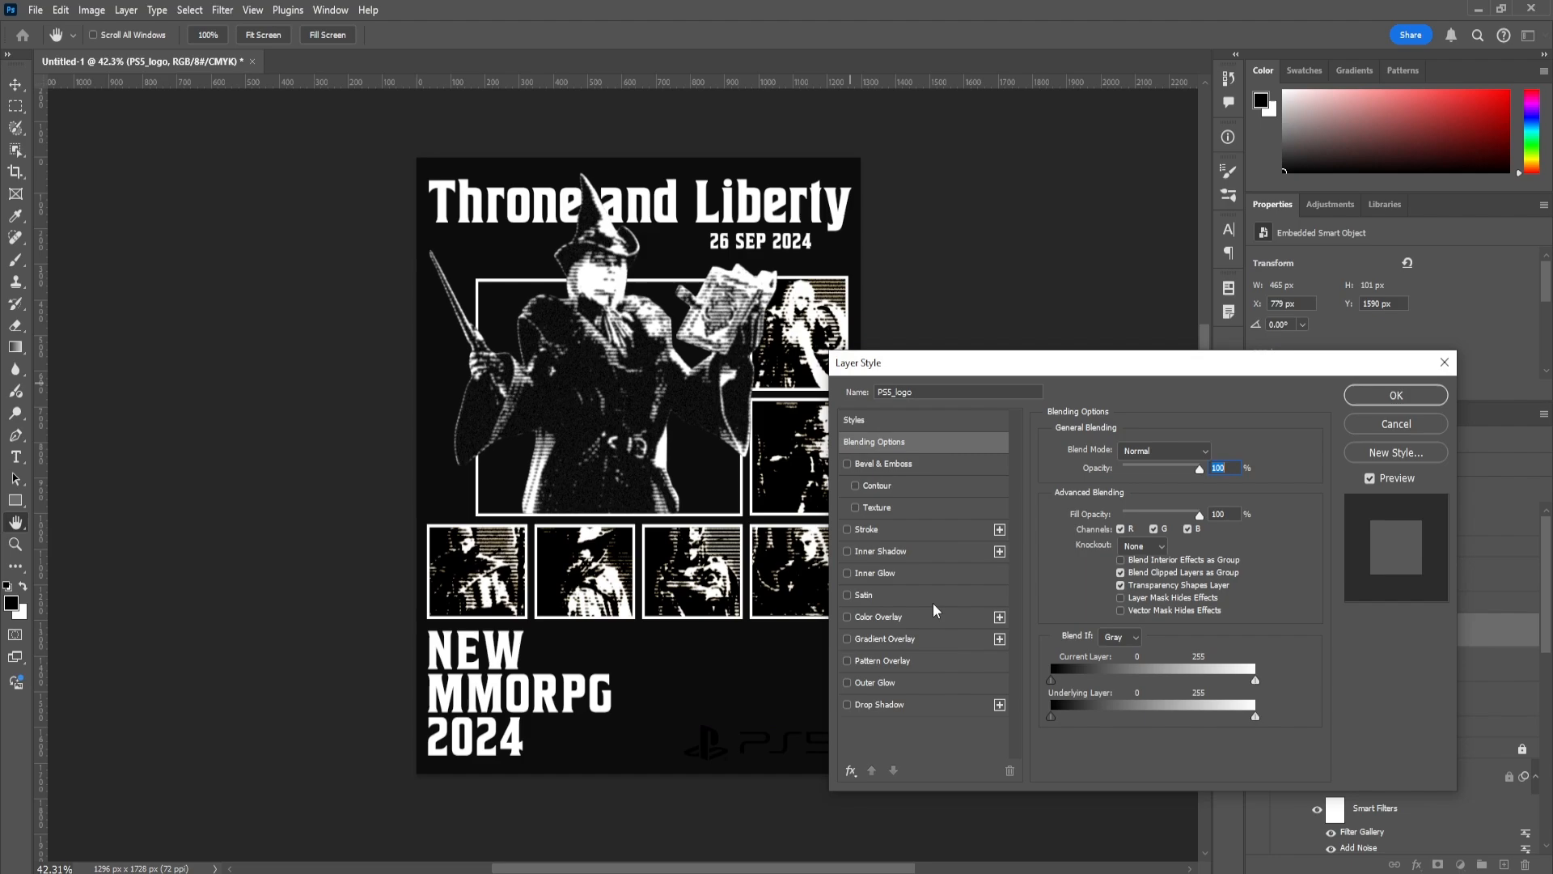
pyautogui.click(905, 619)
pyautogui.click(1396, 395)
# Show the guides, scale the PS5 logo to about 214 × 47 px and align it to the lower-right margin guides
pyautogui.moveTo(684, 741); pyautogui.dragTo(800, 146)
pyautogui.hotkey('ctrl', ';')
pyautogui.scroll(5, 751, 552)
pyautogui.moveTo(902, 340); pyautogui.dragTo(920, 367)
pyautogui.press('Return')
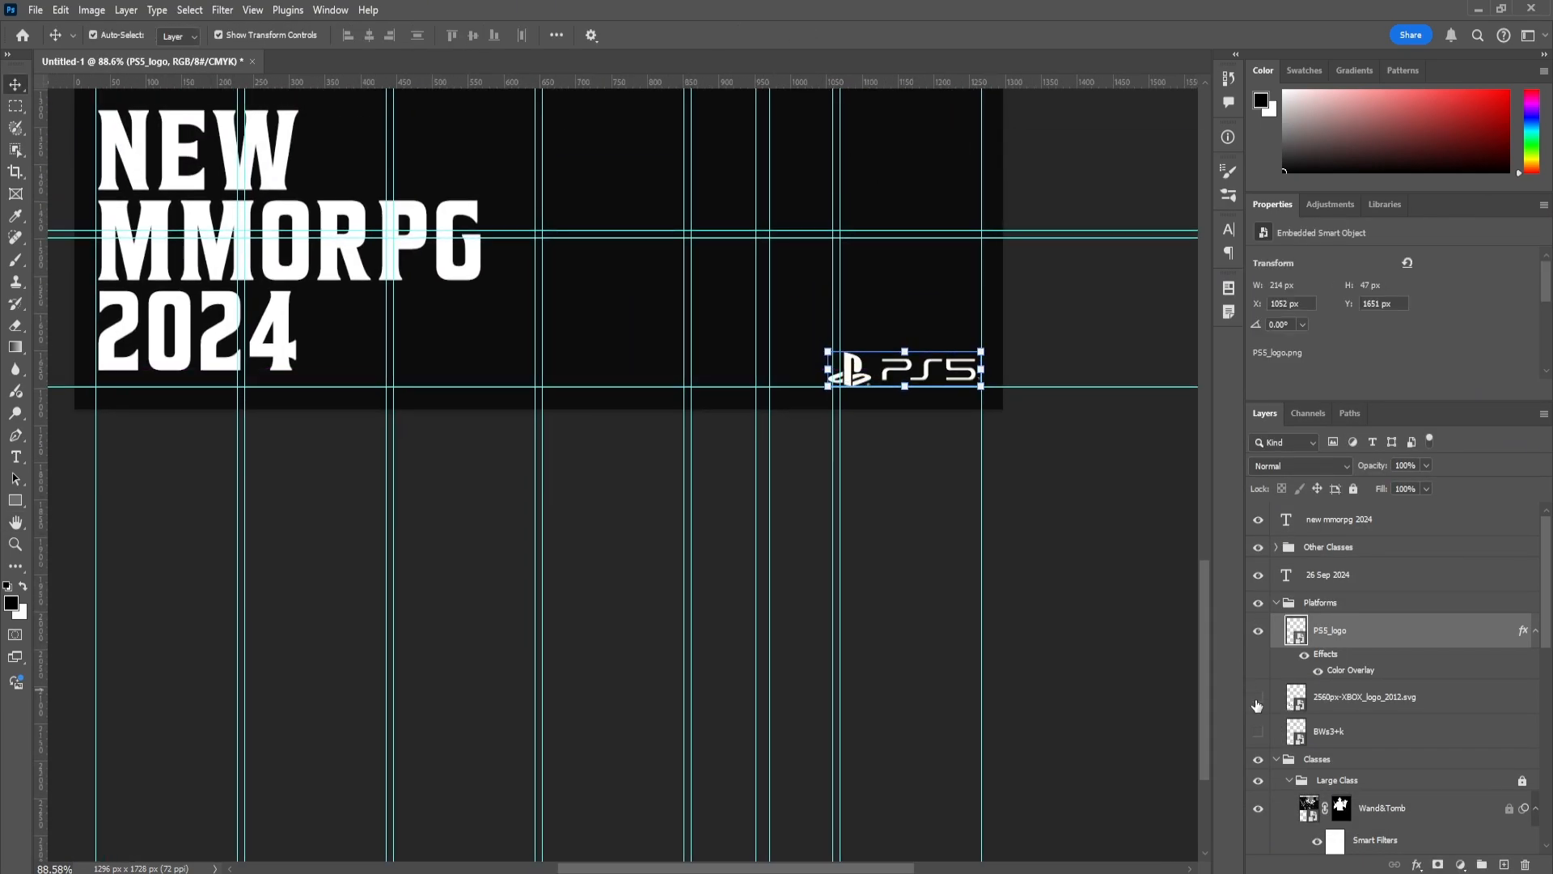
# Show the Xbox logo and give it a white Color Overlay
pyautogui.click(1258, 698)
pyautogui.click(1459, 701)
pyautogui.doubleClick(1459, 701)
pyautogui.click(904, 618)
pyautogui.click(1385, 398)
# Scale the Xbox logo to 6.09% and align it just left of the PS5 logo on the lower margin guide
pyautogui.moveTo(889, 250); pyautogui.dragTo(647, 250)
pyautogui.moveTo(627, 257); pyautogui.dragTo(961, 339)
pyautogui.moveTo(842, 333); pyautogui.dragTo(828, 333)
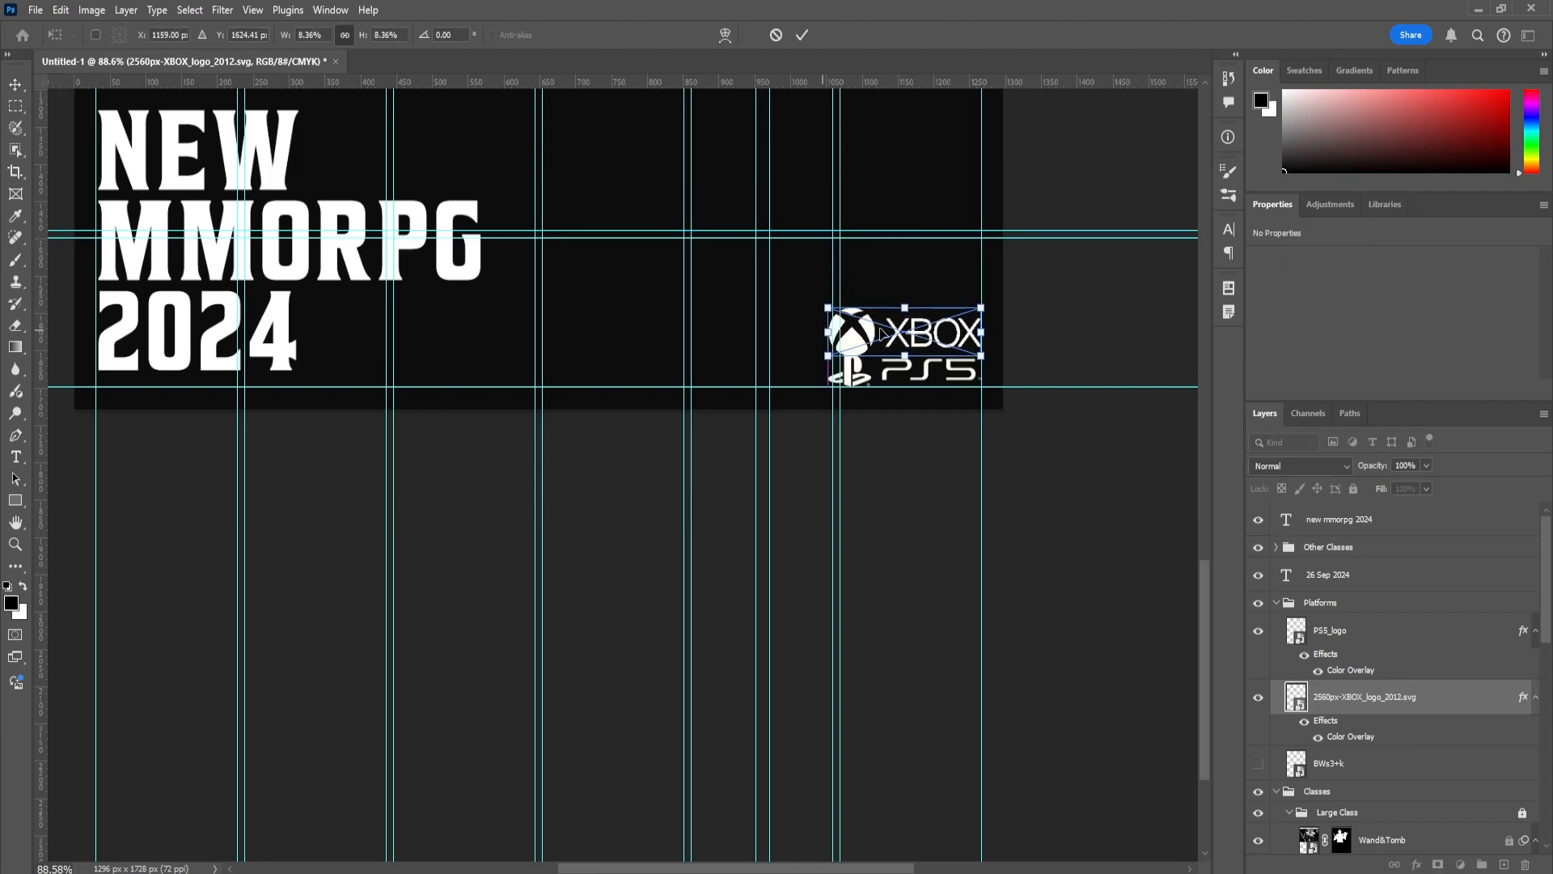
pyautogui.moveTo(933, 336); pyautogui.dragTo(782, 377)
pyautogui.moveTo(816, 349); pyautogui.dragTo(761, 358)
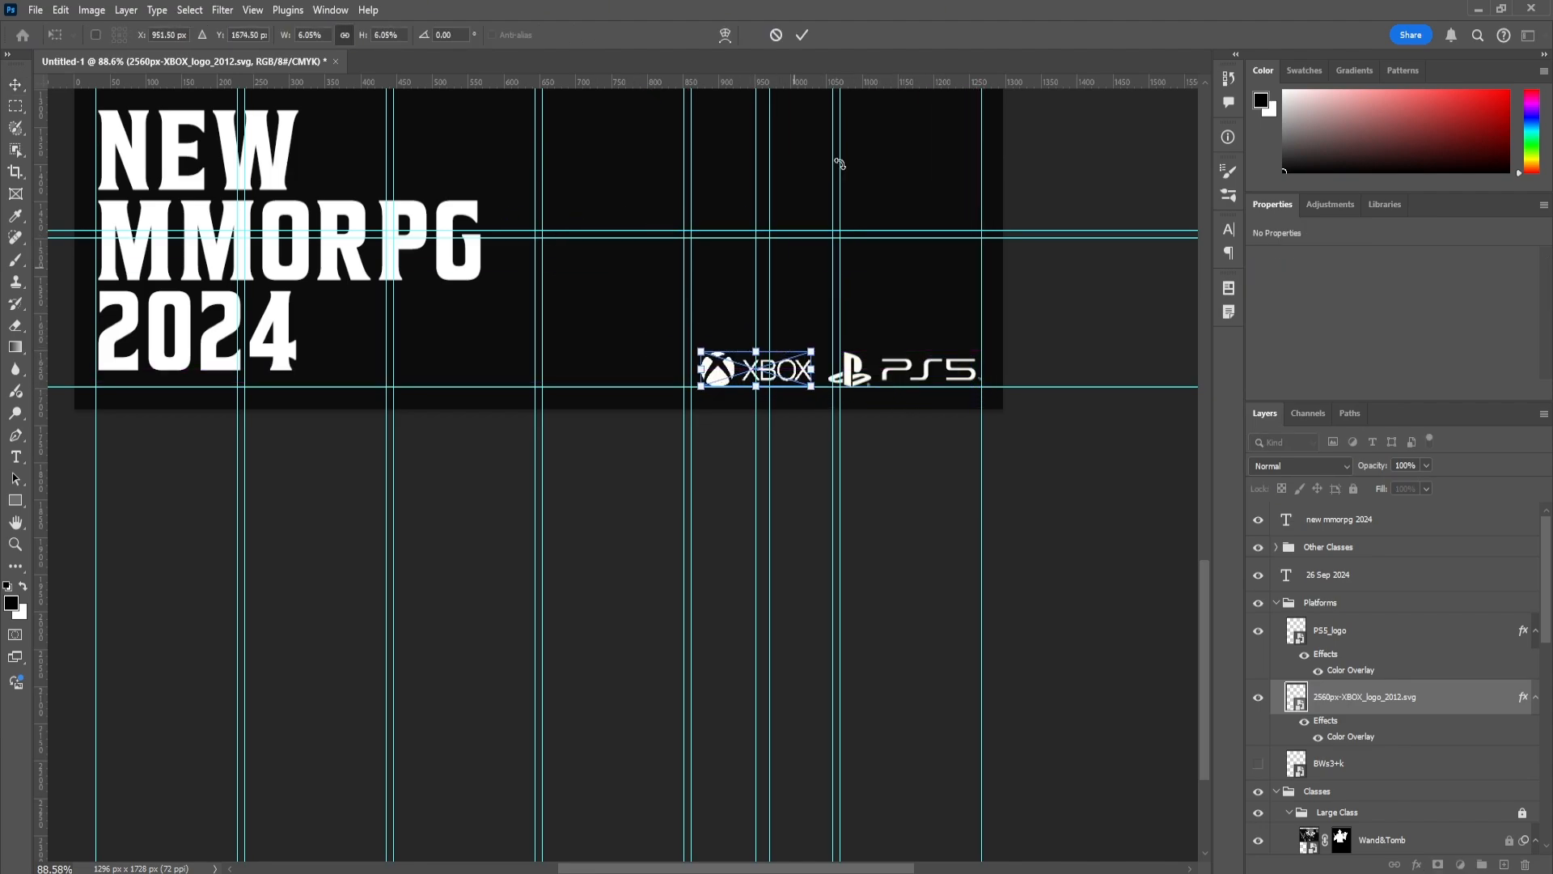
pyautogui.press('Return')
# Show the BWs3+k Steam logo, scale it down and move it beside the Xbox logo
pyautogui.click(1258, 763)
pyautogui.click(1373, 768)
pyautogui.hotkey('ctrl', 't')
pyautogui.moveTo(389, 266); pyautogui.dragTo(642, 344)
pyautogui.moveTo(740, 342); pyautogui.dragTo(518, 342)
pyautogui.moveTo(482, 347); pyautogui.dragTo(728, 360)
# Fine-tune the Steam logo's placement left of the Xbox logo in the platform row, and hide the guides
pyautogui.scroll(6, 791, 395)
pyautogui.moveTo(577, 329); pyautogui.dragTo(576, 326)
pyautogui.moveTo(700, 203); pyautogui.dragTo(699, 214)
pyautogui.moveTo(663, 312); pyautogui.dragTo(251, 311)
pyautogui.moveTo(251, 312); pyautogui.dragTo(366, 314)
pyautogui.click(805, 37)
pyautogui.hotkey('ctrl', 'h')
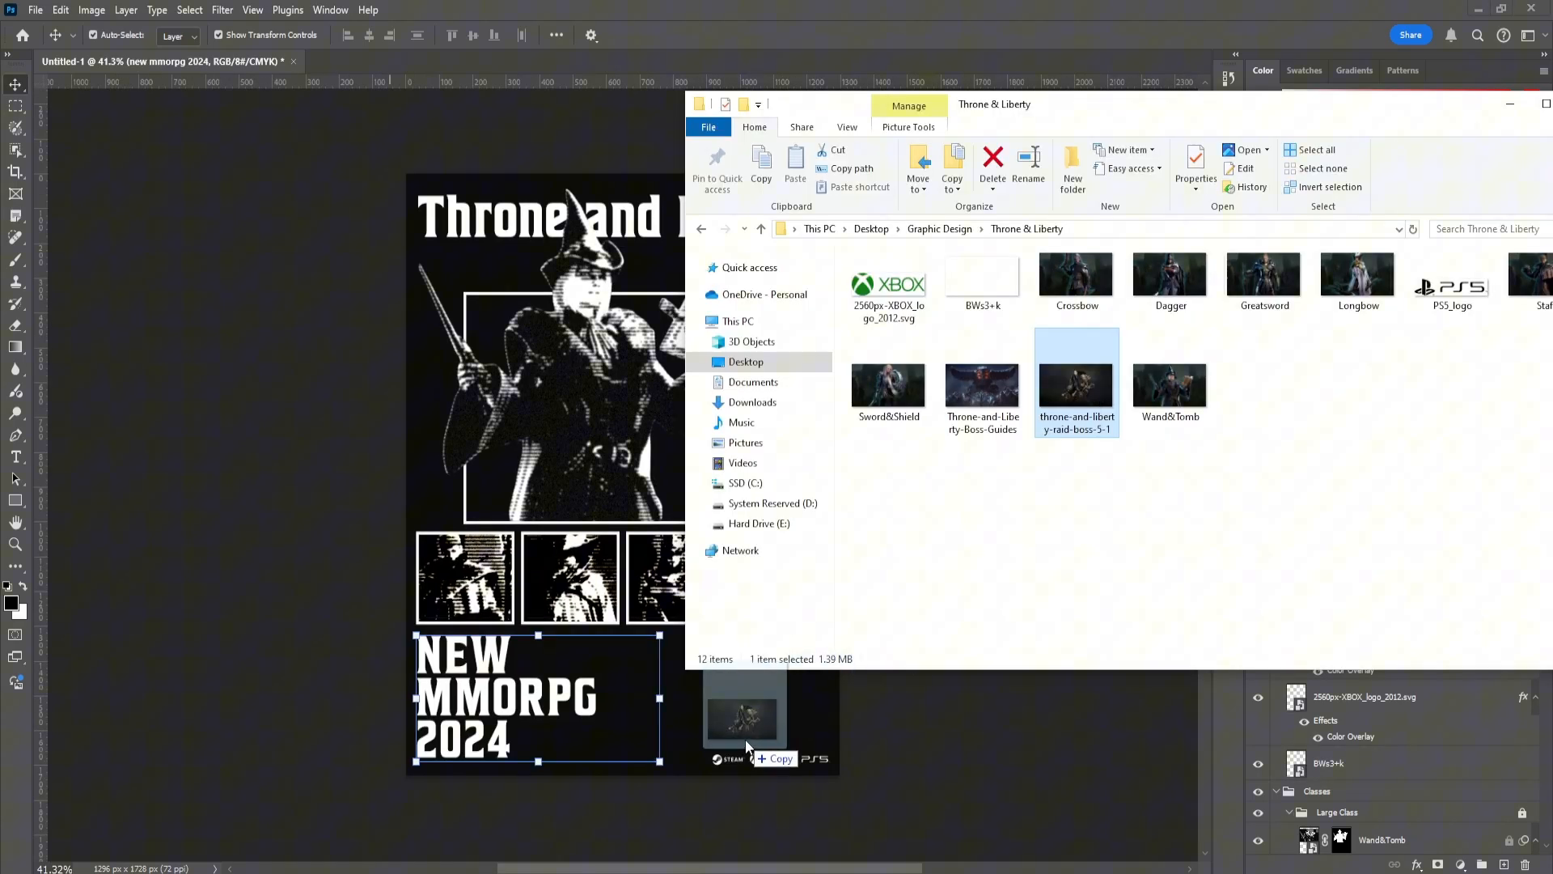
# Place the throne-and-liberty-raid-boss-5-1 image in the poster's lower-right area, masked to its subject with cloud-based Select Subject
pyautogui.moveTo(745, 711); pyautogui.dragTo(613, 431)
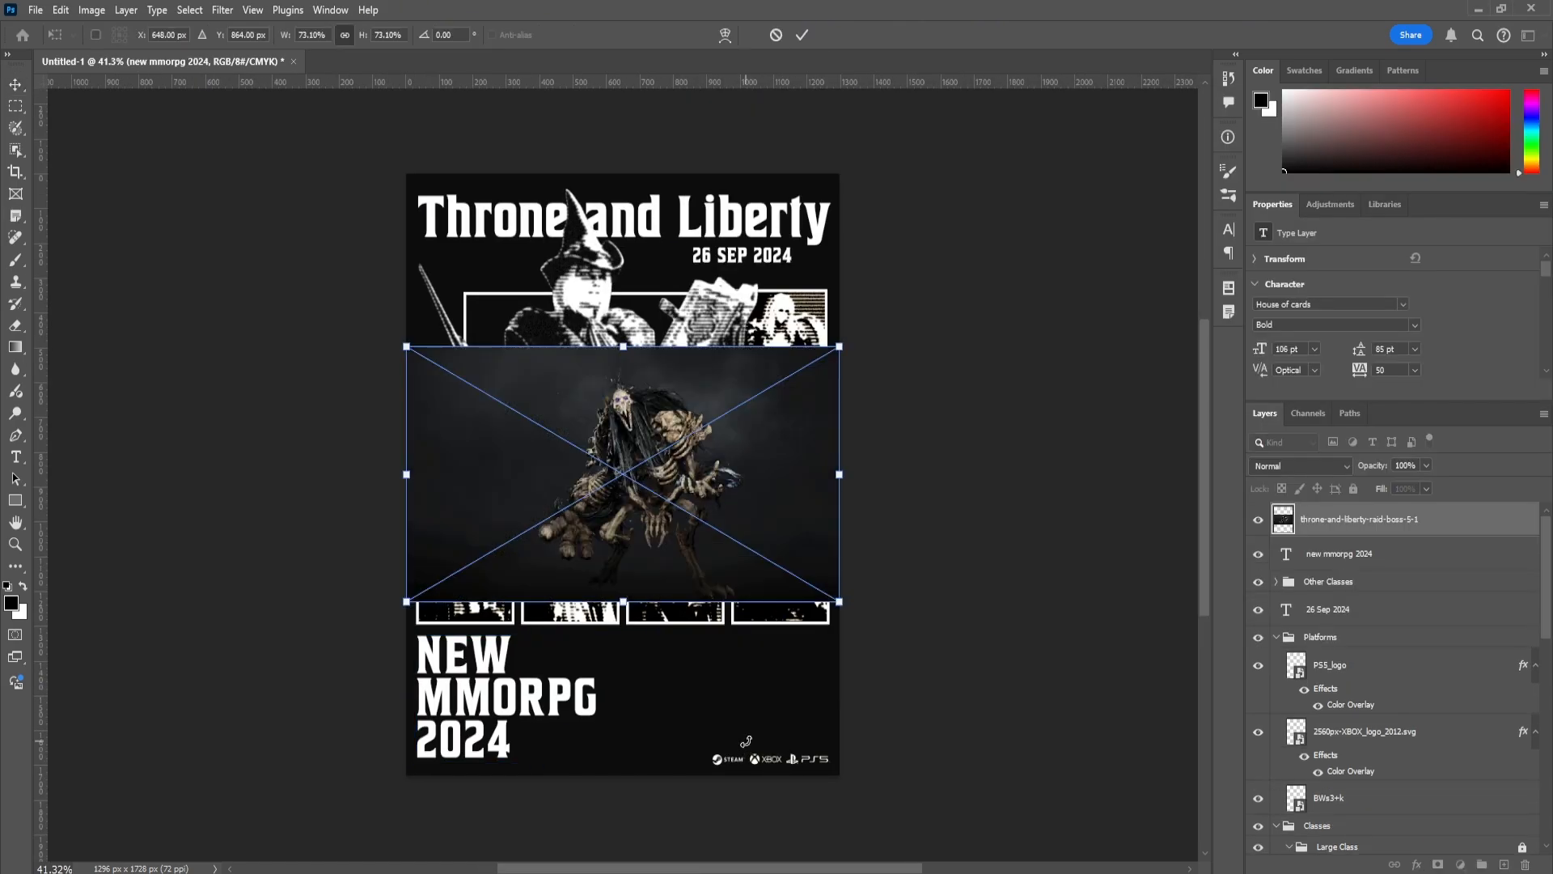
pyautogui.click(802, 37)
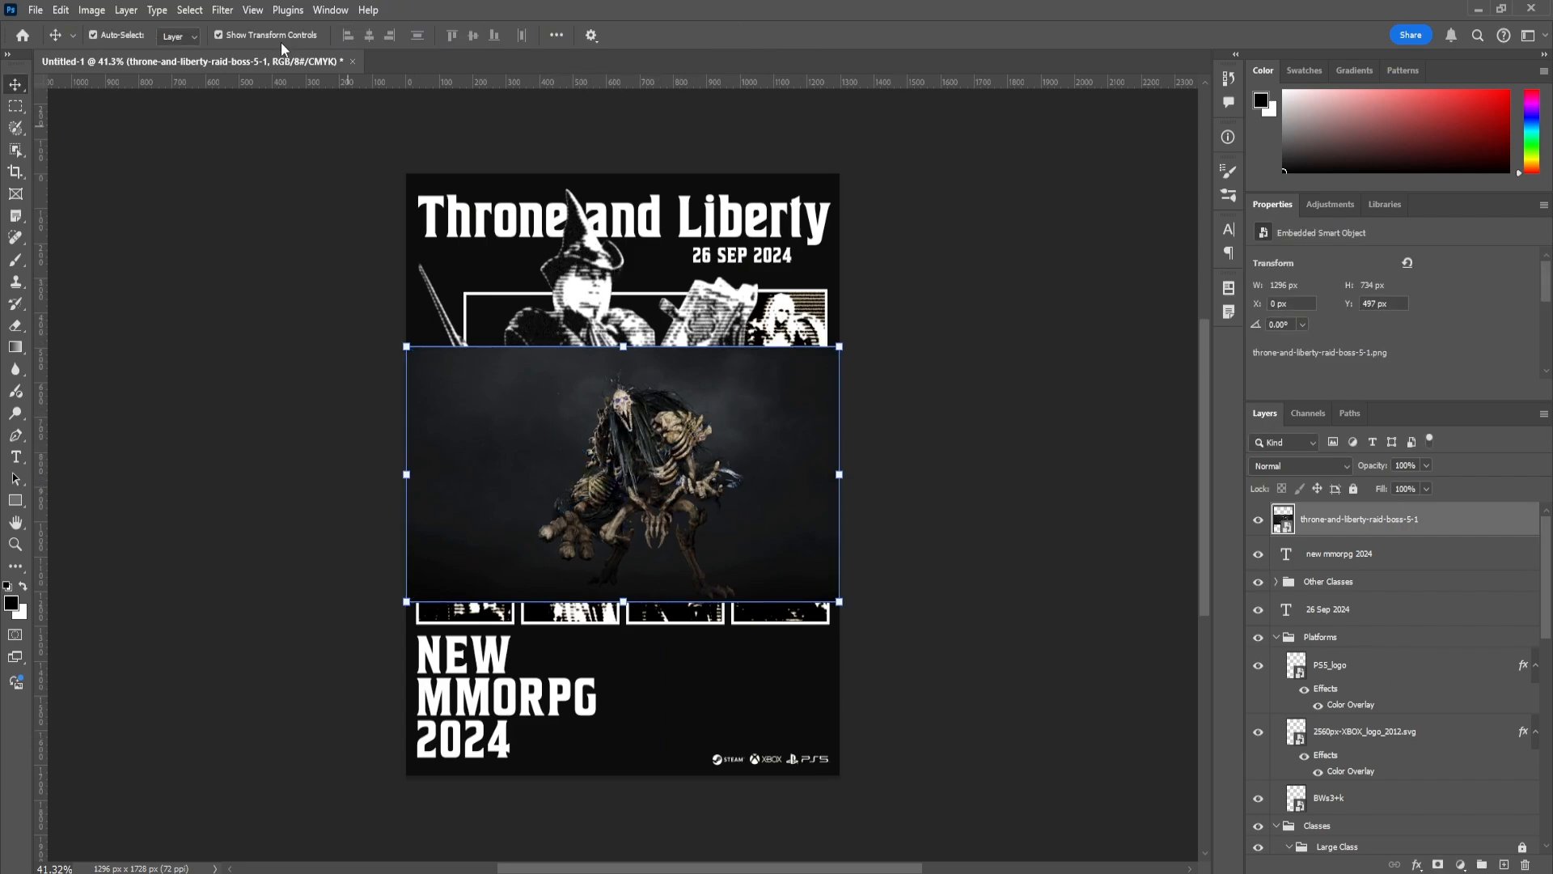
pyautogui.click(189, 10)
pyautogui.click(251, 247)
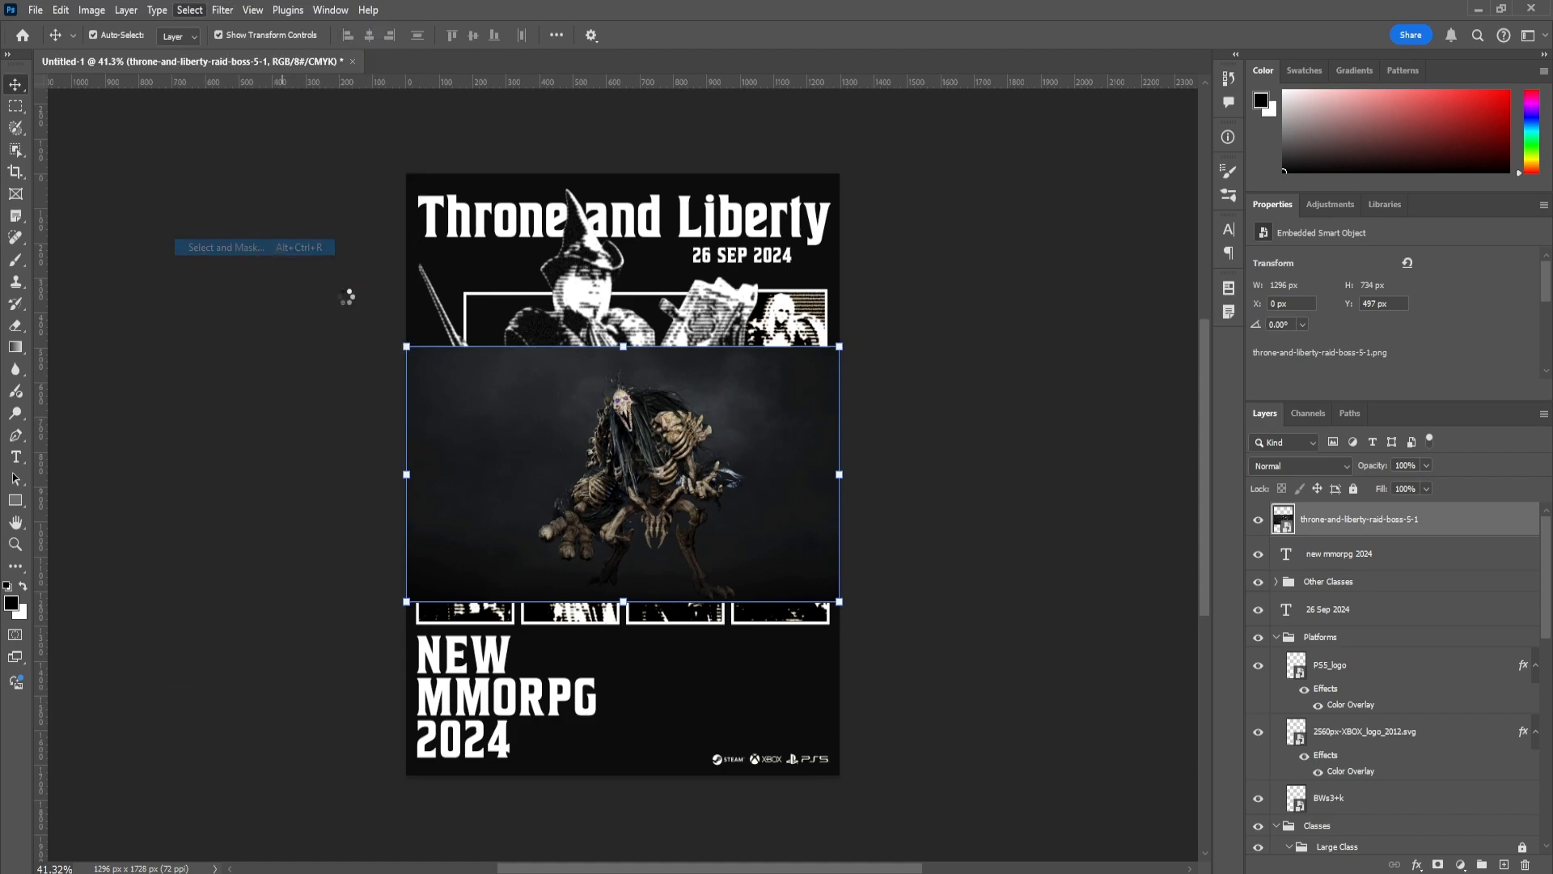
pyautogui.click(384, 35)
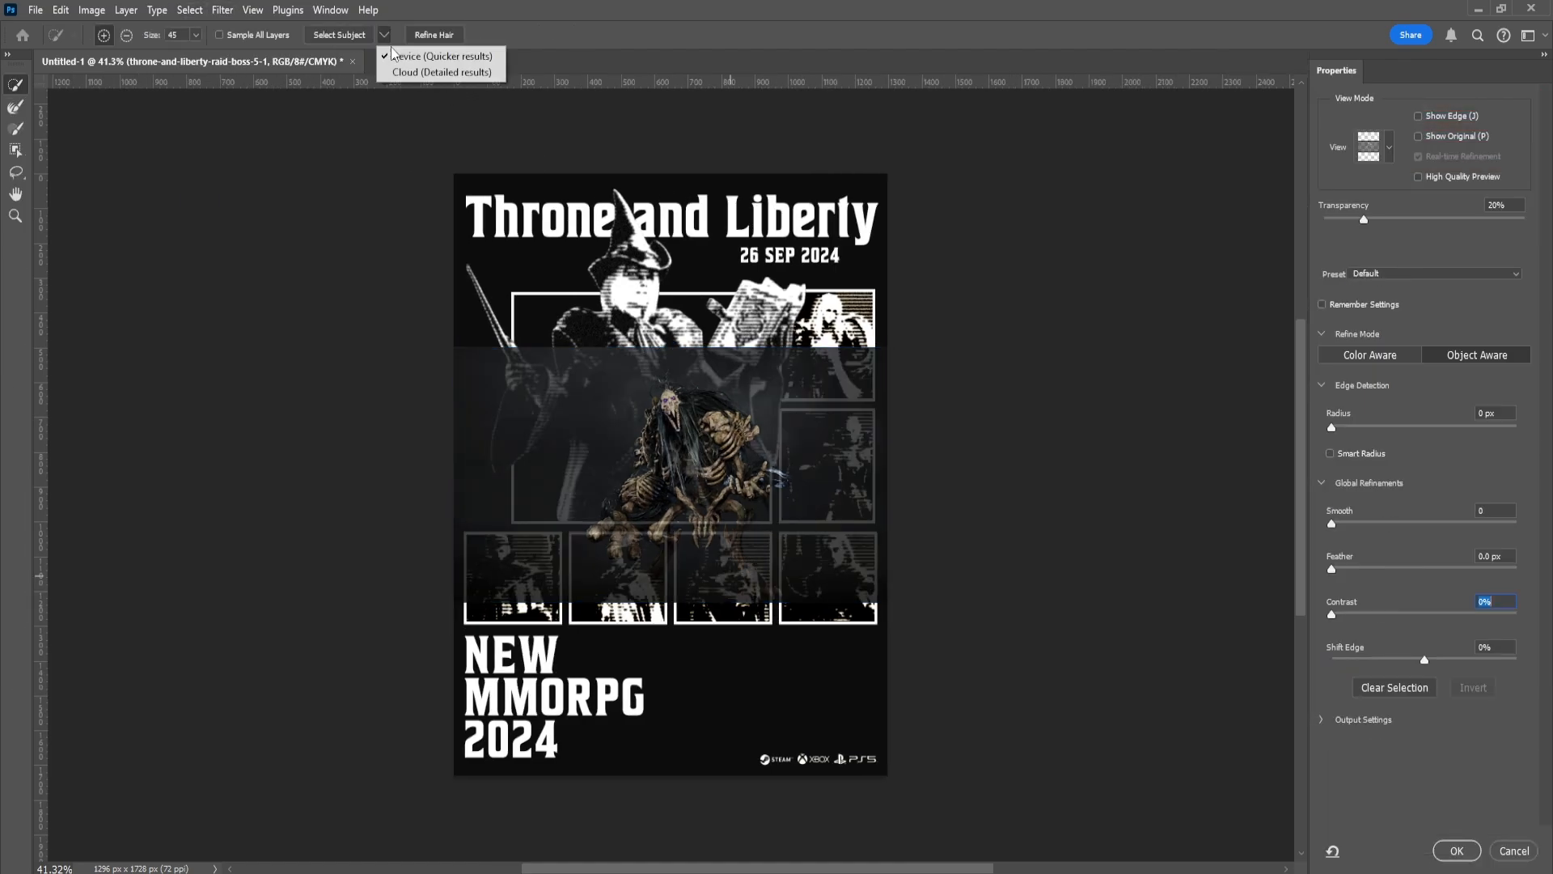
pyautogui.click(441, 72)
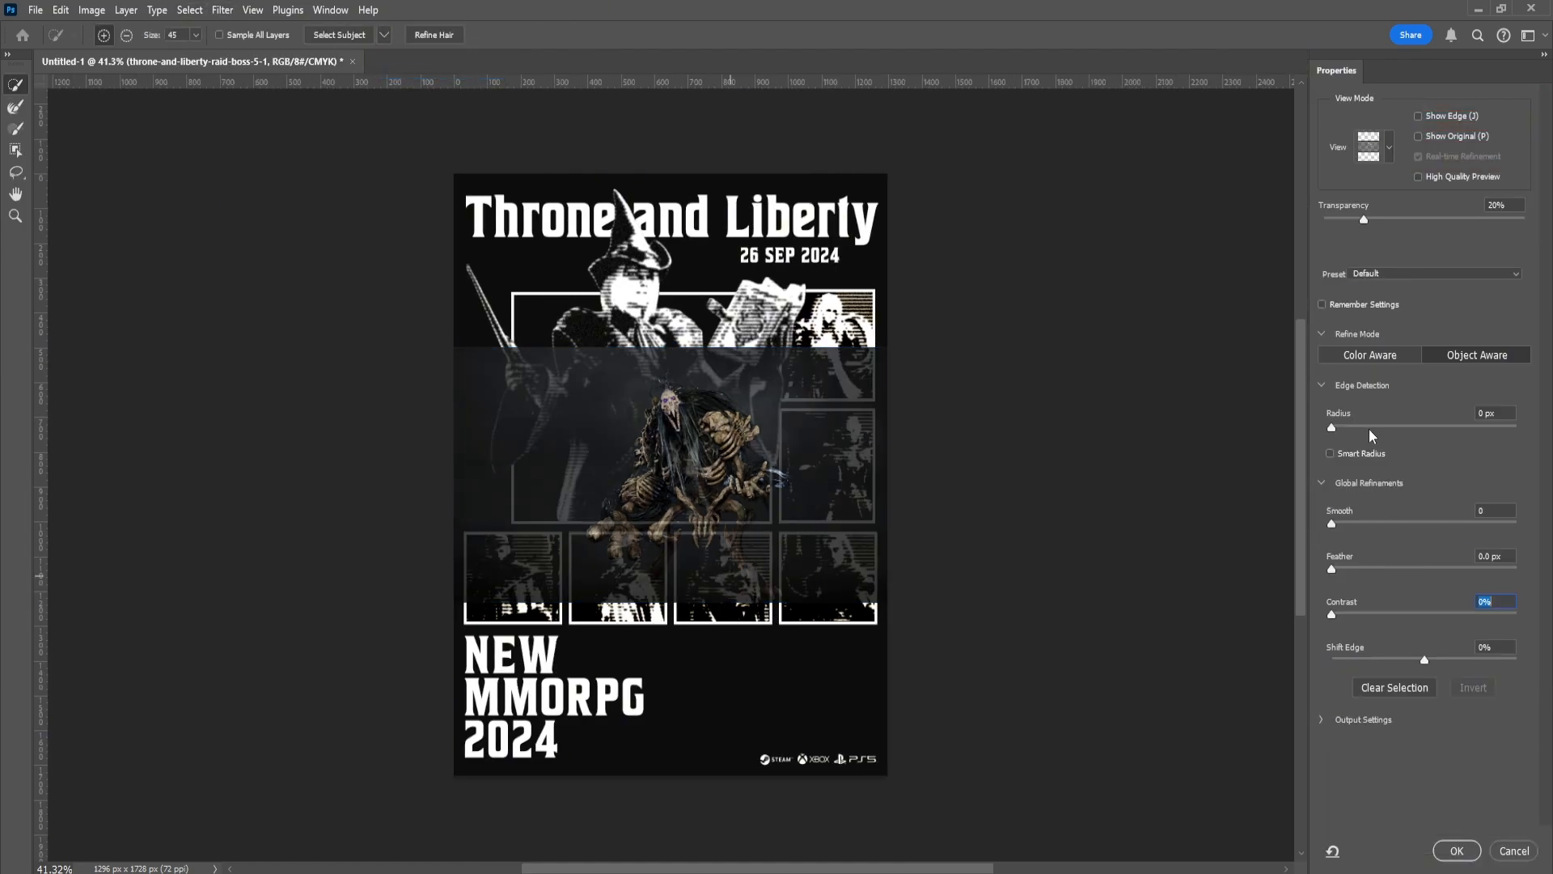
pyautogui.click(339, 35)
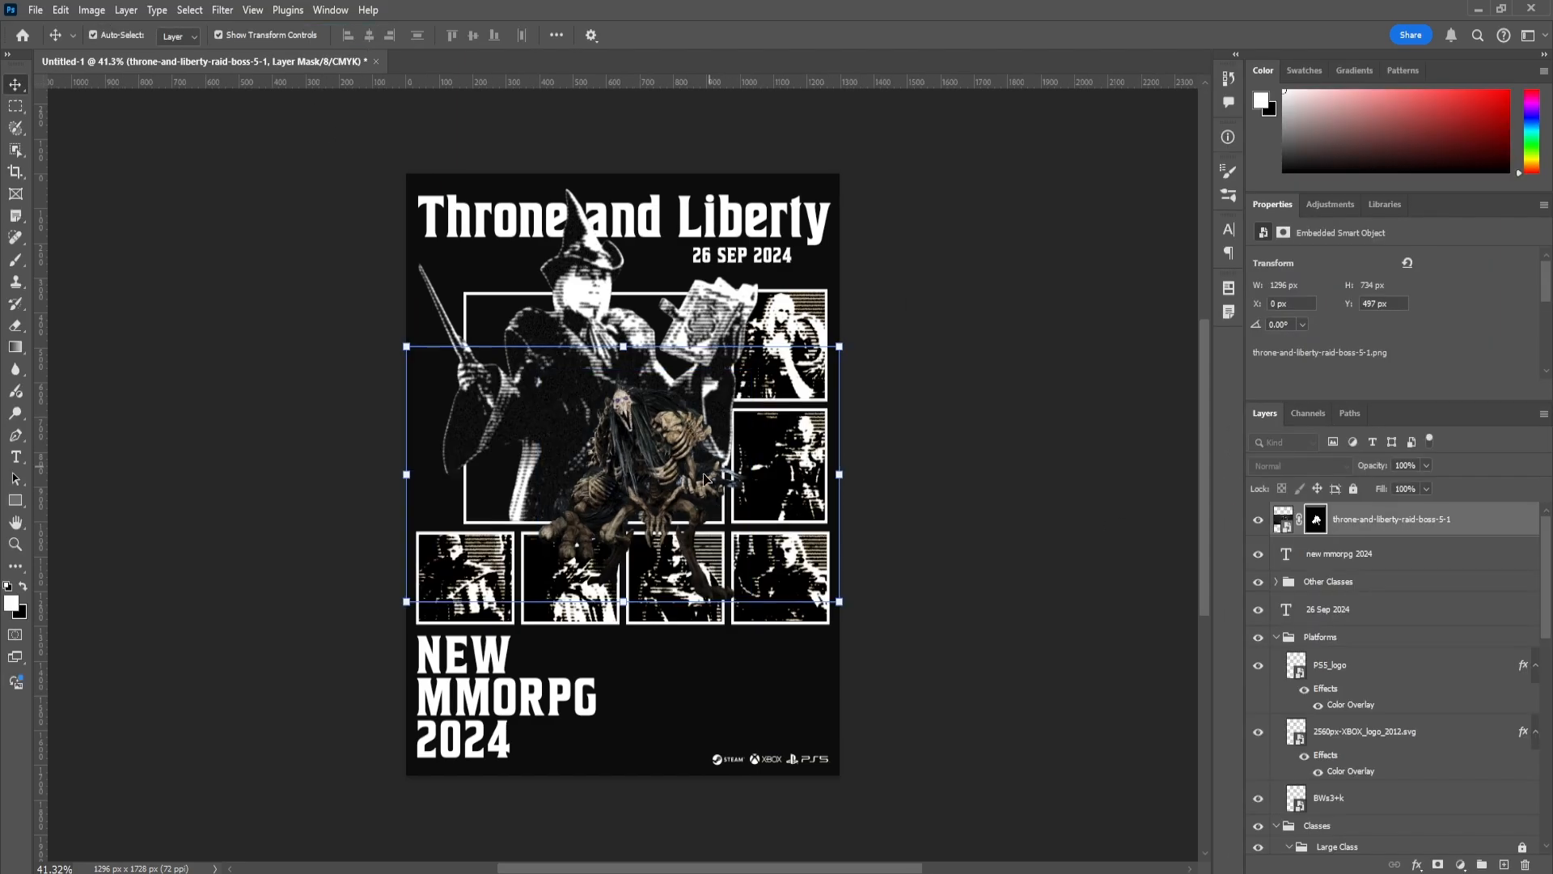
pyautogui.moveTo(704, 477); pyautogui.dragTo(792, 677)
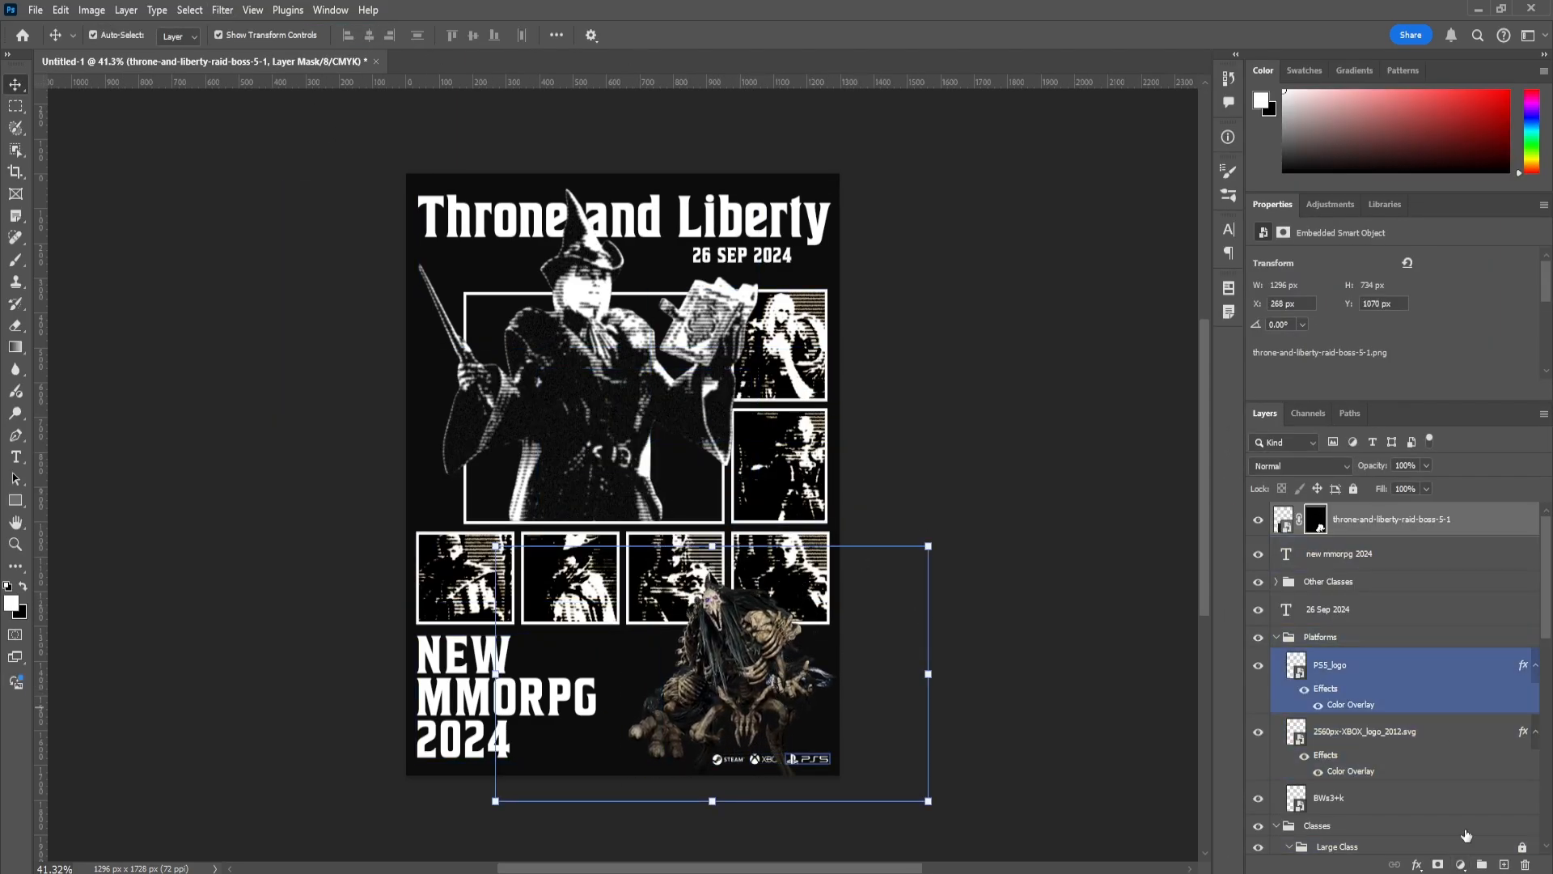
# Try a Threshold adjustment clipped to the raid-boss layer
pyautogui.click(1461, 864)
pyautogui.click(1436, 821)
pyautogui.rightClick(1399, 519)
pyautogui.press('Escape')
pyautogui.rightClick(1399, 518)
pyautogui.click(1428, 483)
pyautogui.moveTo(1343, 353)
pyautogui.mouseDown()
pyautogui.moveTo(1315, 351)
pyautogui.moveTo(1337, 351)
pyautogui.mouseUp()
# Apply an Add Noise filter with 11.59% uniform noise to the raid-boss layer
pyautogui.click(1284, 554)
pyautogui.click(222, 10)
pyautogui.moveTo(331, 273)
pyautogui.click(454, 274)
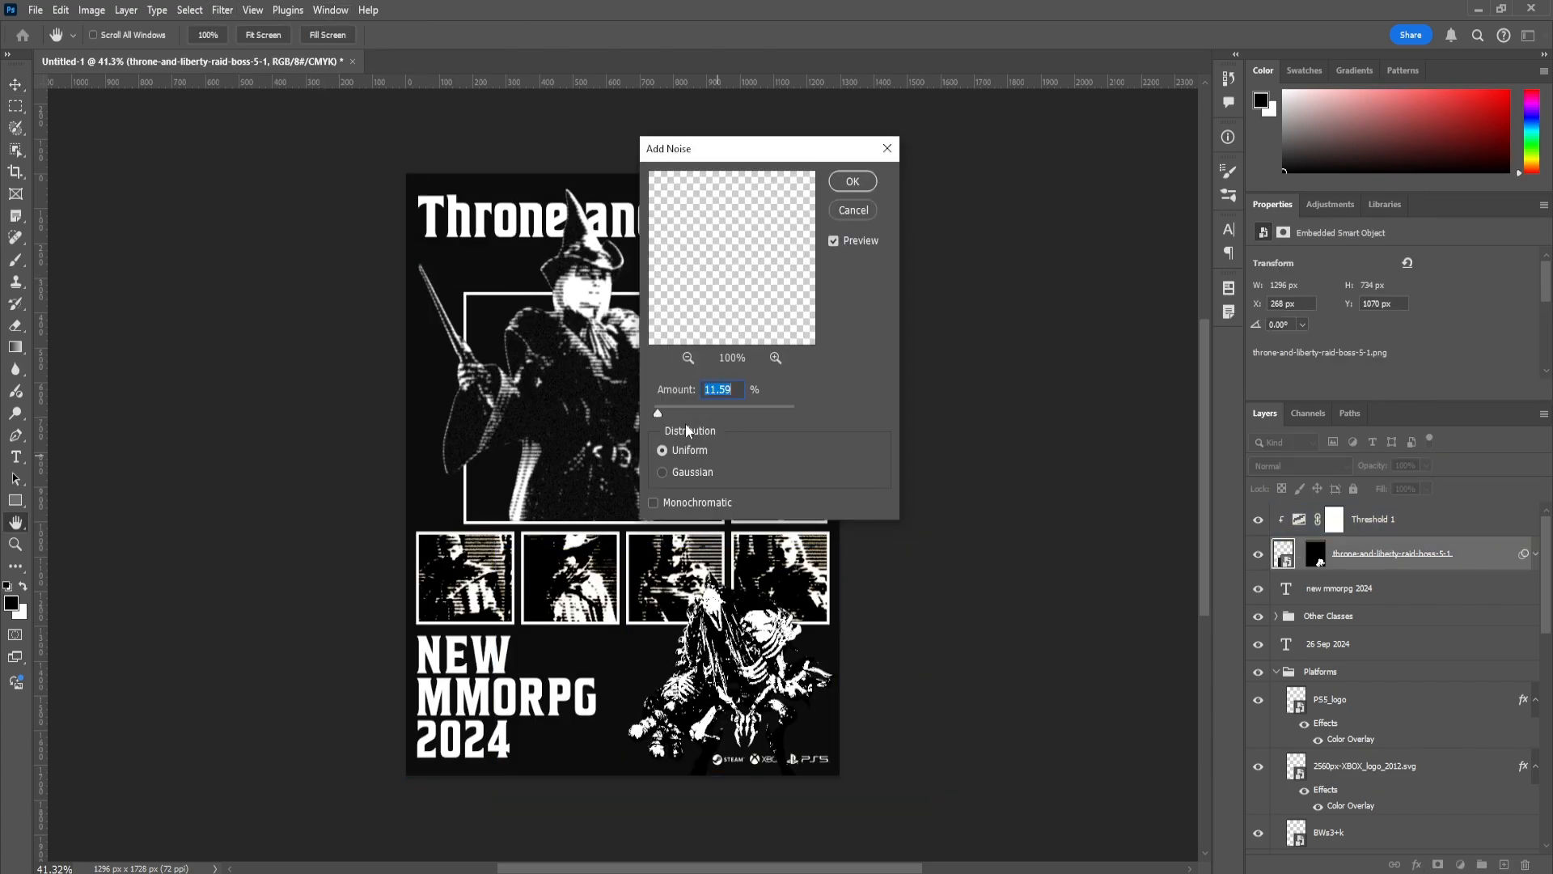
pyautogui.press('Return')
# Shift the raid boss slightly left, to about X 234 px
pyautogui.scroll(3, 584, 453)
pyautogui.scroll(-2, 584, 453)
pyautogui.moveTo(793, 598); pyautogui.dragTo(778, 599)
pyautogui.click(1435, 521)
pyautogui.click(1011, 576)
pyautogui.scroll(-2, 635, 471)
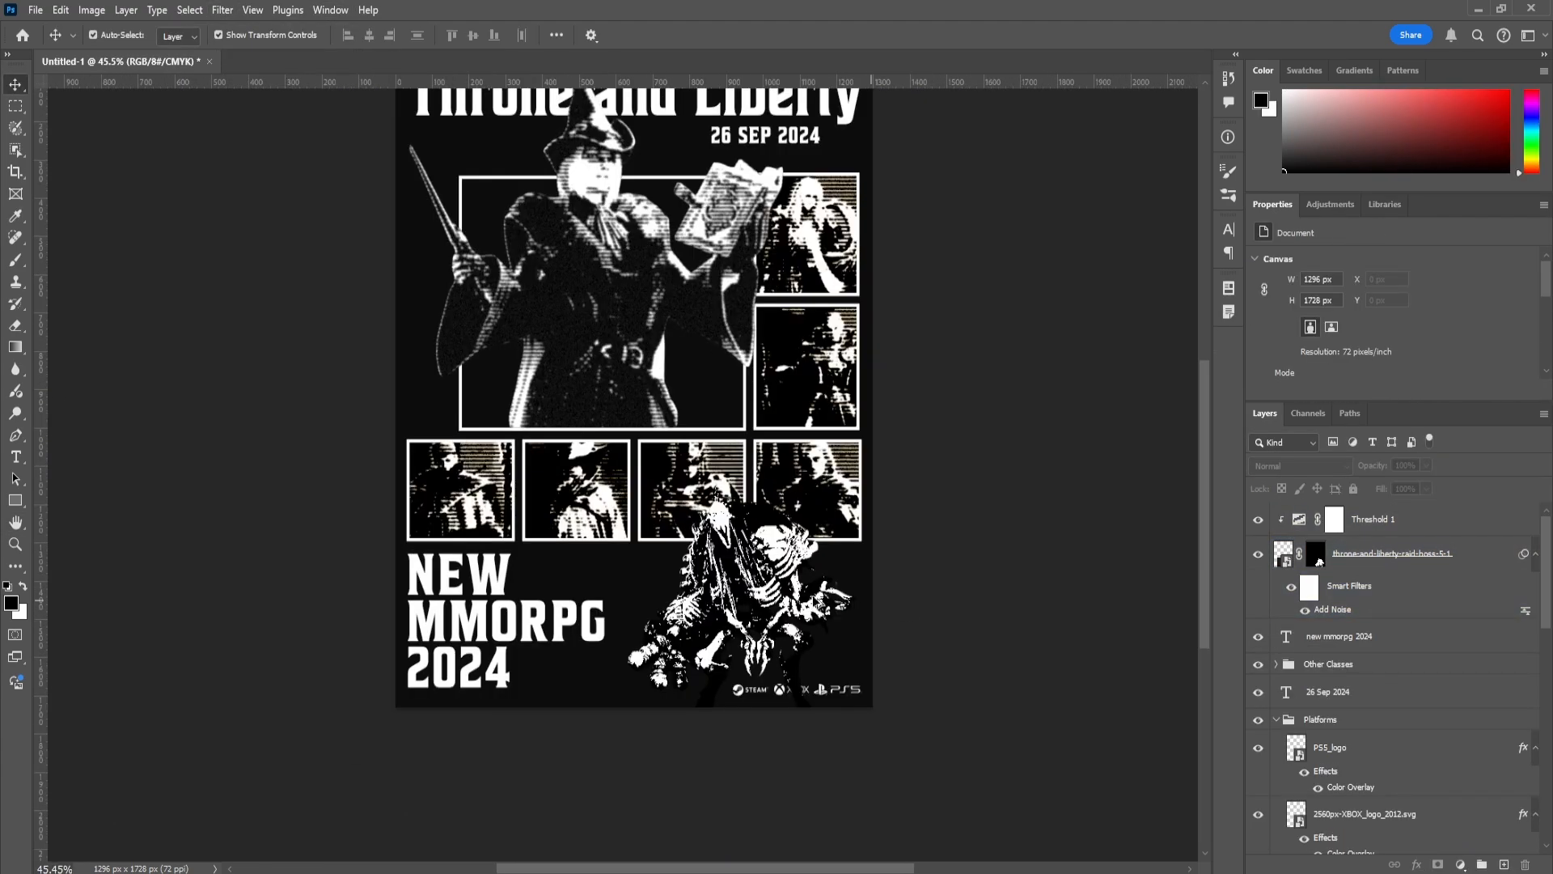
# Delete the Threshold adjustment and apply the Filter Gallery effect to the raid-boss layer
pyautogui.click(1397, 520)
pyautogui.press('Delete')
pyautogui.click(223, 10)
pyautogui.click(259, 118)
pyautogui.click(1458, 47)
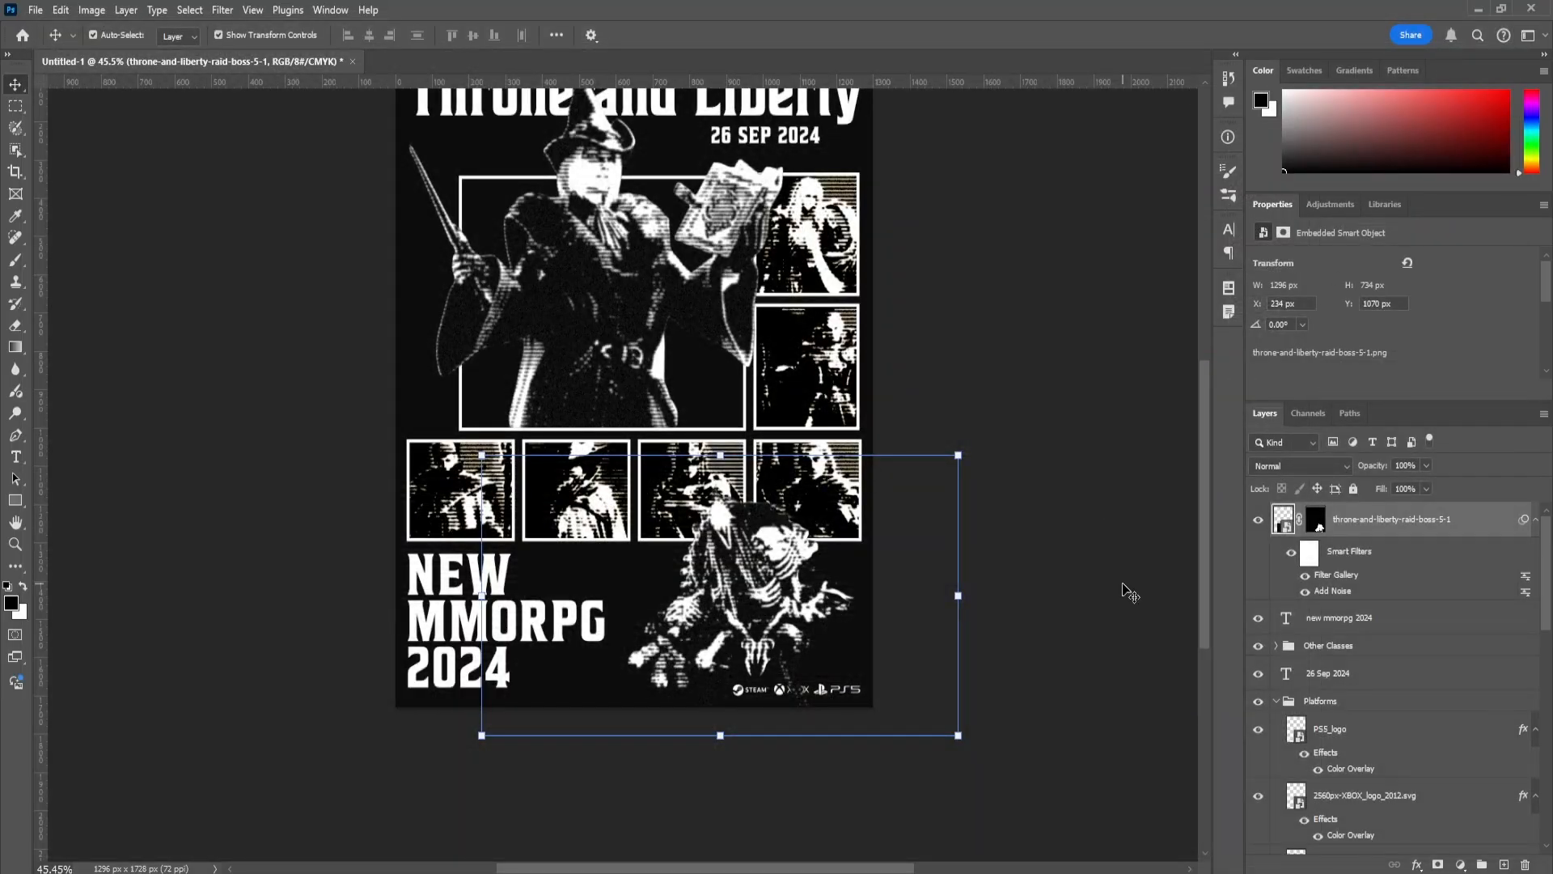
# Reorder the layers so the raid boss sits below the Platforms group and above Other Classes
pyautogui.click(1051, 622)
pyautogui.click(1397, 522)
pyautogui.scroll(2, 1397, 526)
pyautogui.moveTo(1397, 527)
pyautogui.mouseDown()
pyautogui.moveTo(1410, 663)
pyautogui.moveTo(1403, 547)
pyautogui.mouseUp()
pyautogui.click(1045, 687)
pyautogui.scroll(-4, 1045, 688)
pyautogui.scroll(1, 1066, 588)
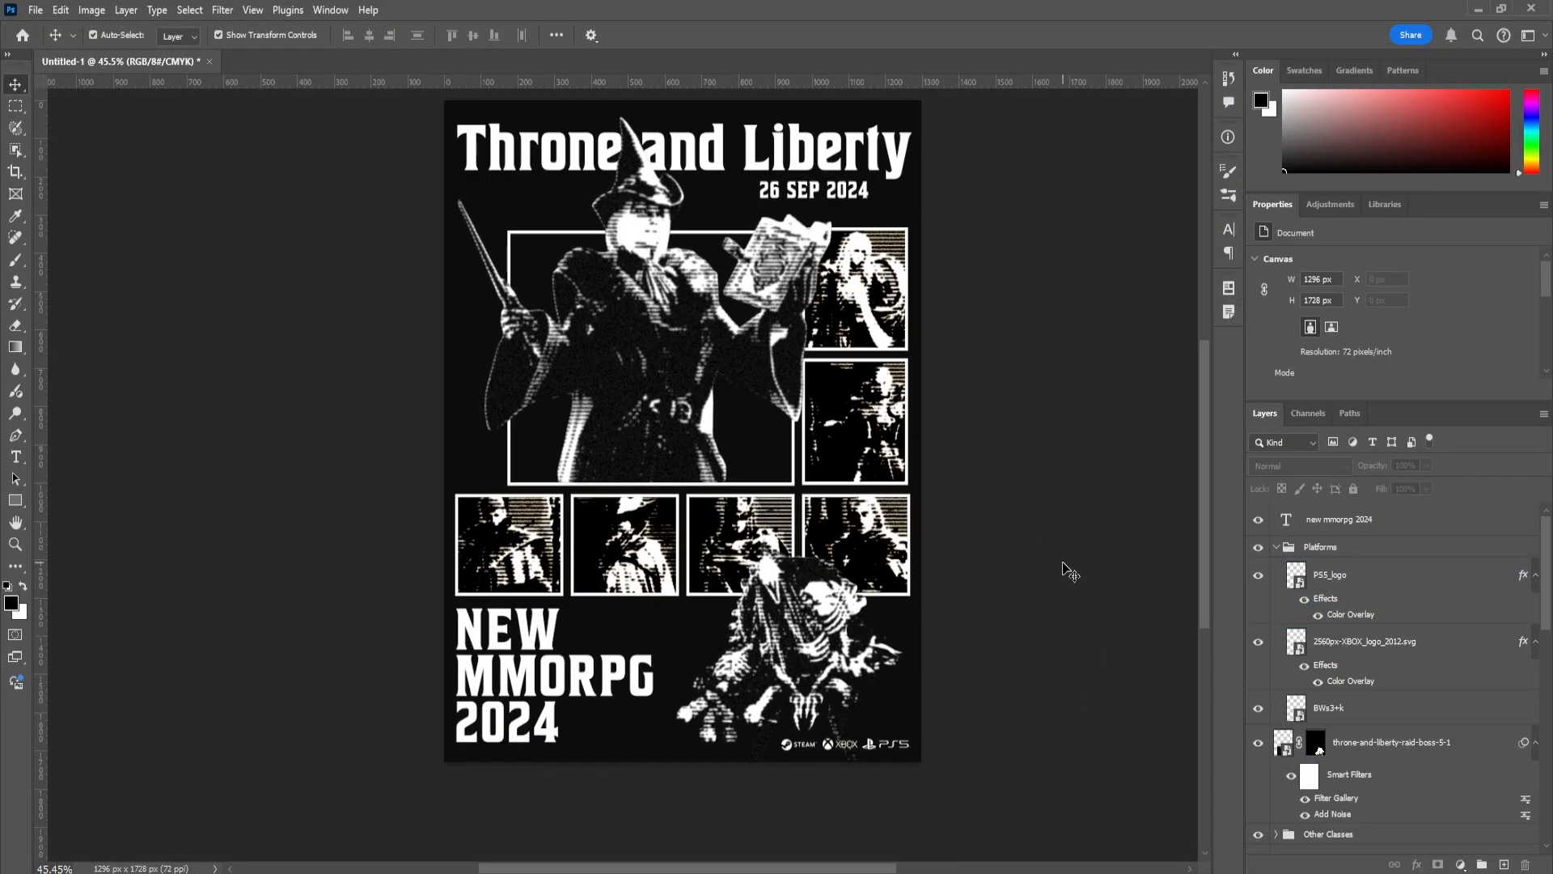
# Recolor only the word MMORPG in the lower text block to a golden tan based on the frame artwork's tint
pyautogui.press('t')
pyautogui.click(659, 680)
pyautogui.moveTo(653, 668); pyautogui.dragTo(439, 668)
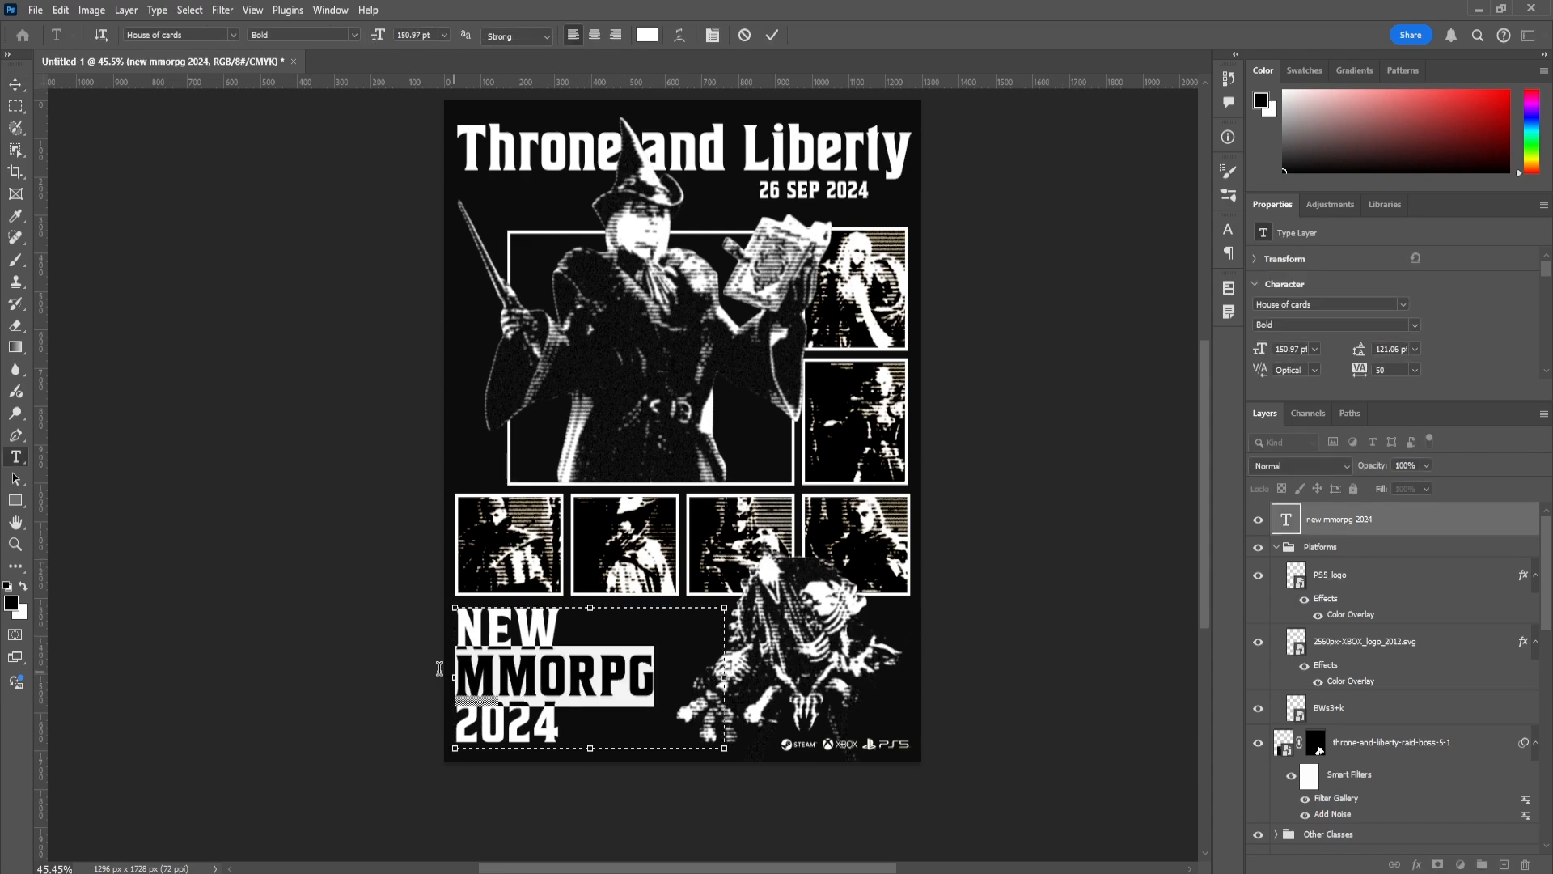
pyautogui.click(647, 35)
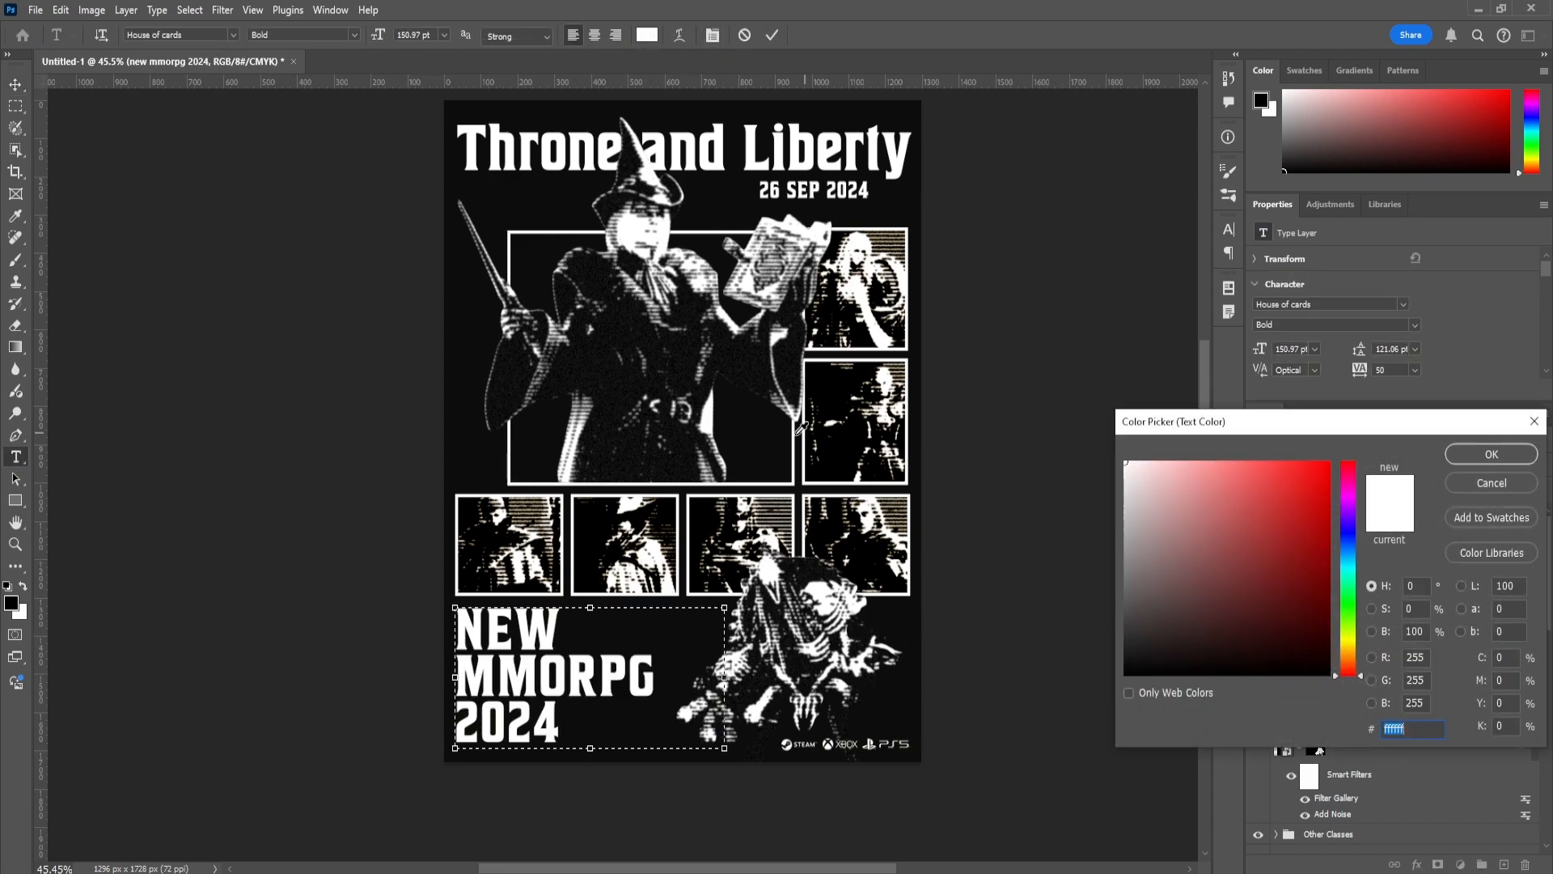
pyautogui.click(766, 511)
pyautogui.moveTo(769, 508); pyautogui.dragTo(790, 498)
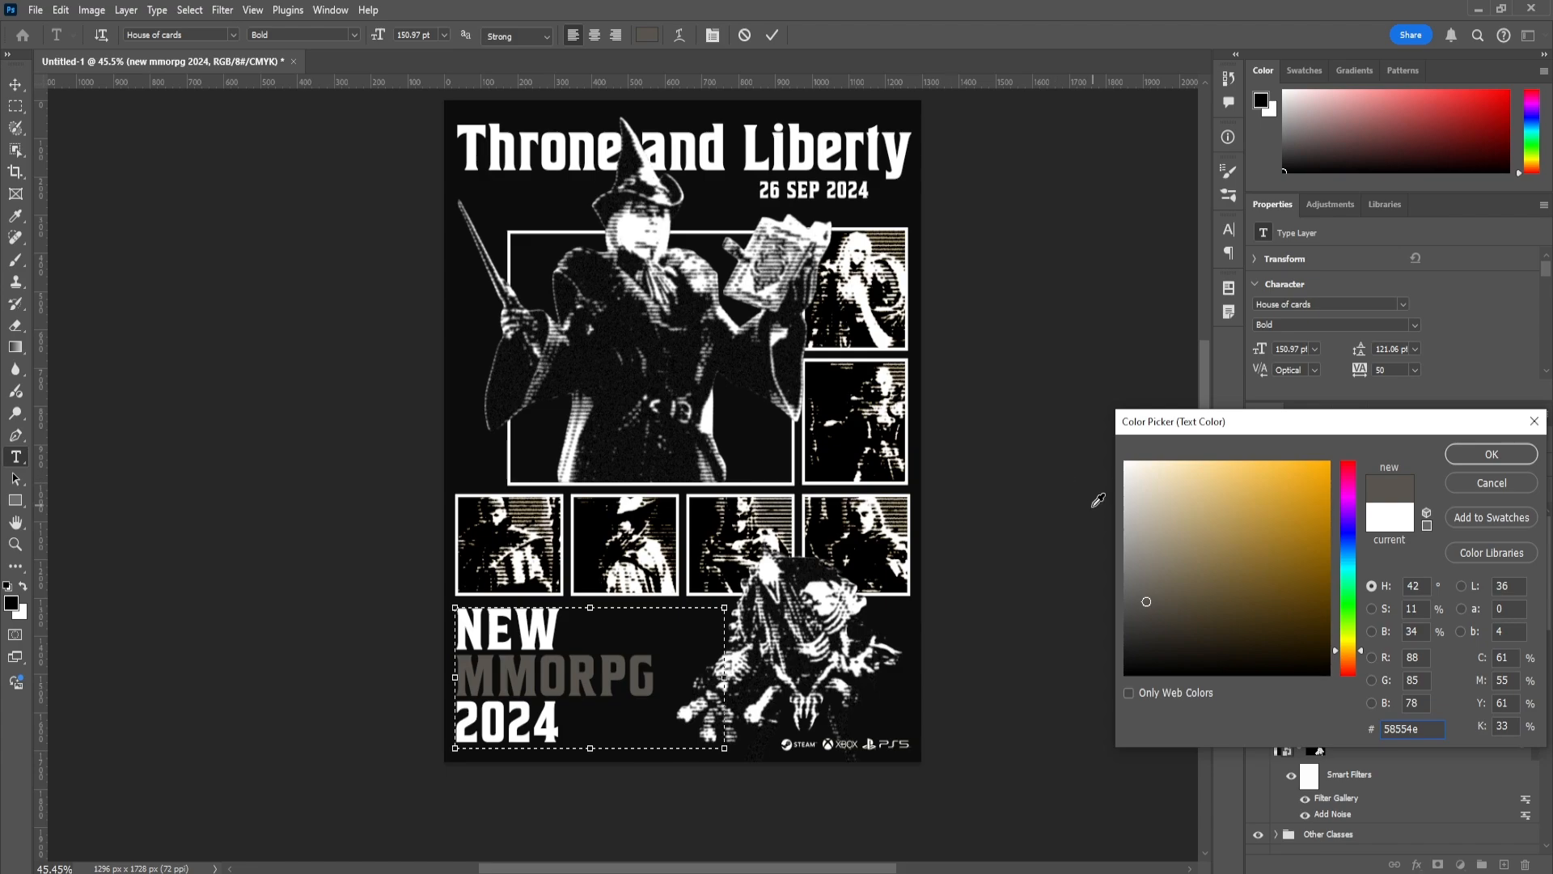
pyautogui.click(1162, 468)
pyautogui.click(890, 508)
pyautogui.click(887, 508)
pyautogui.click(1188, 515)
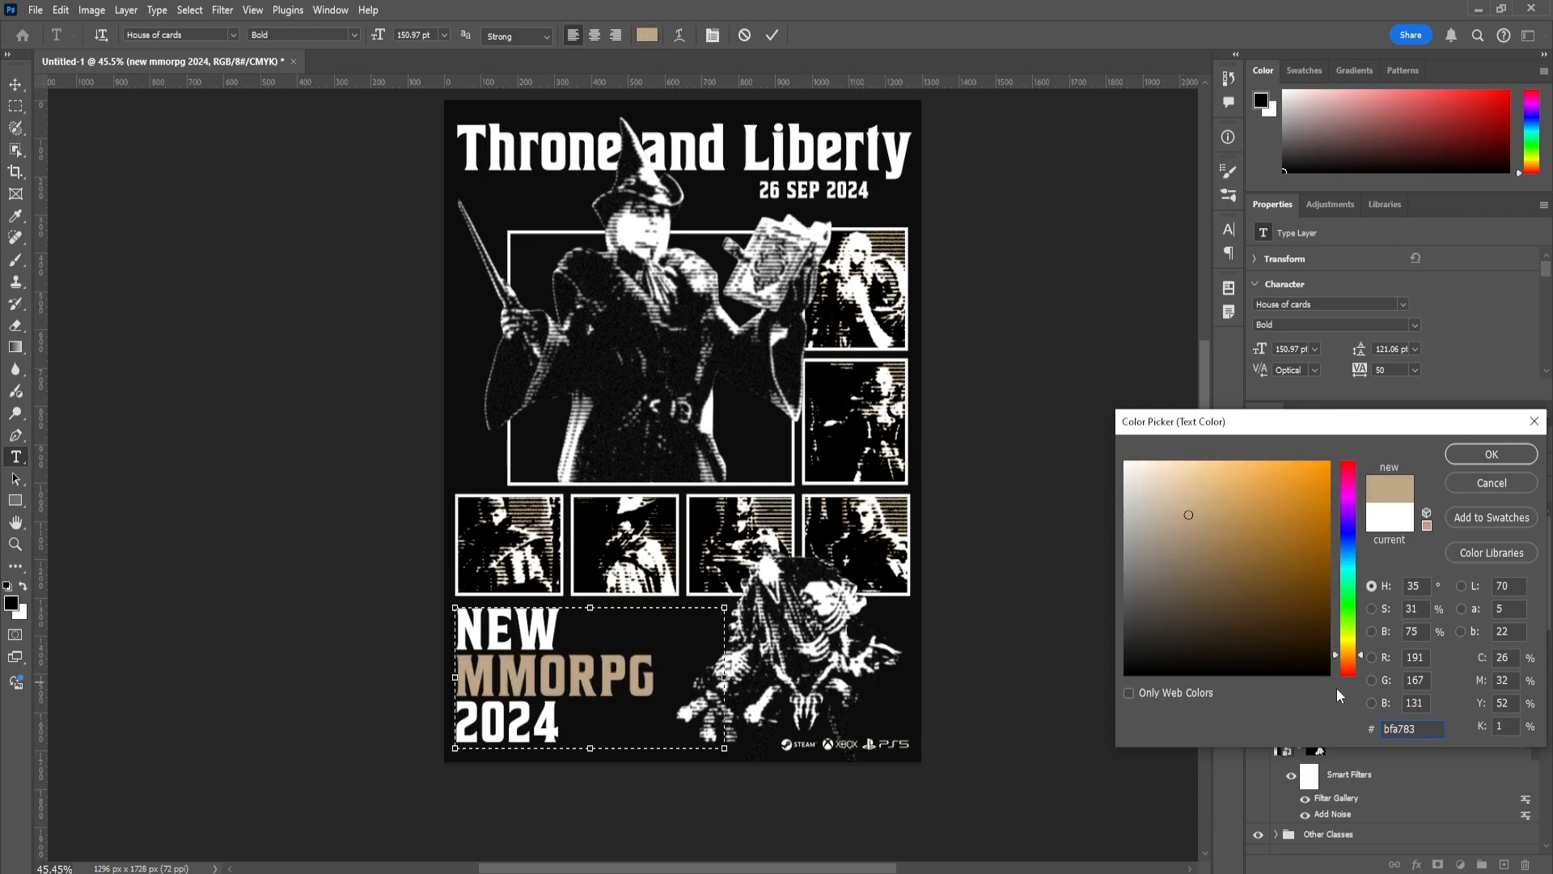
pyautogui.click(1225, 520)
pyautogui.click(1491, 454)
pyautogui.click(770, 37)
# Give the "Throne and Liberty" title the same golden tan color as the word MMORPG
pyautogui.tripleClick(764, 152)
pyautogui.click(647, 35)
pyautogui.hotkey('ctrl', 'v')
pyautogui.click(1492, 454)
pyautogui.click(19, 88)
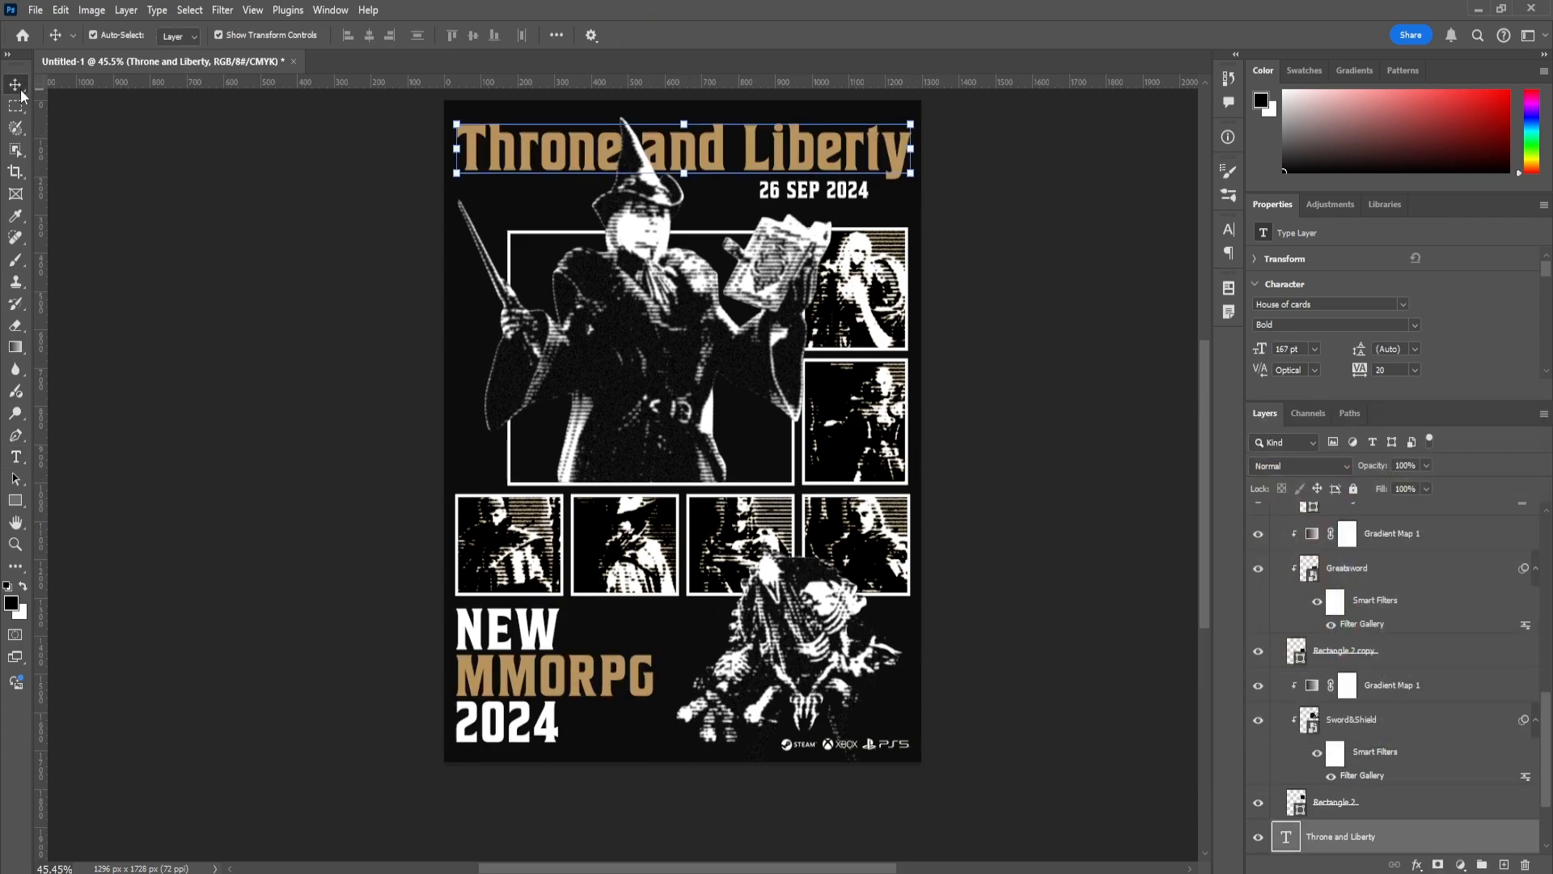
pyautogui.click(215, 445)
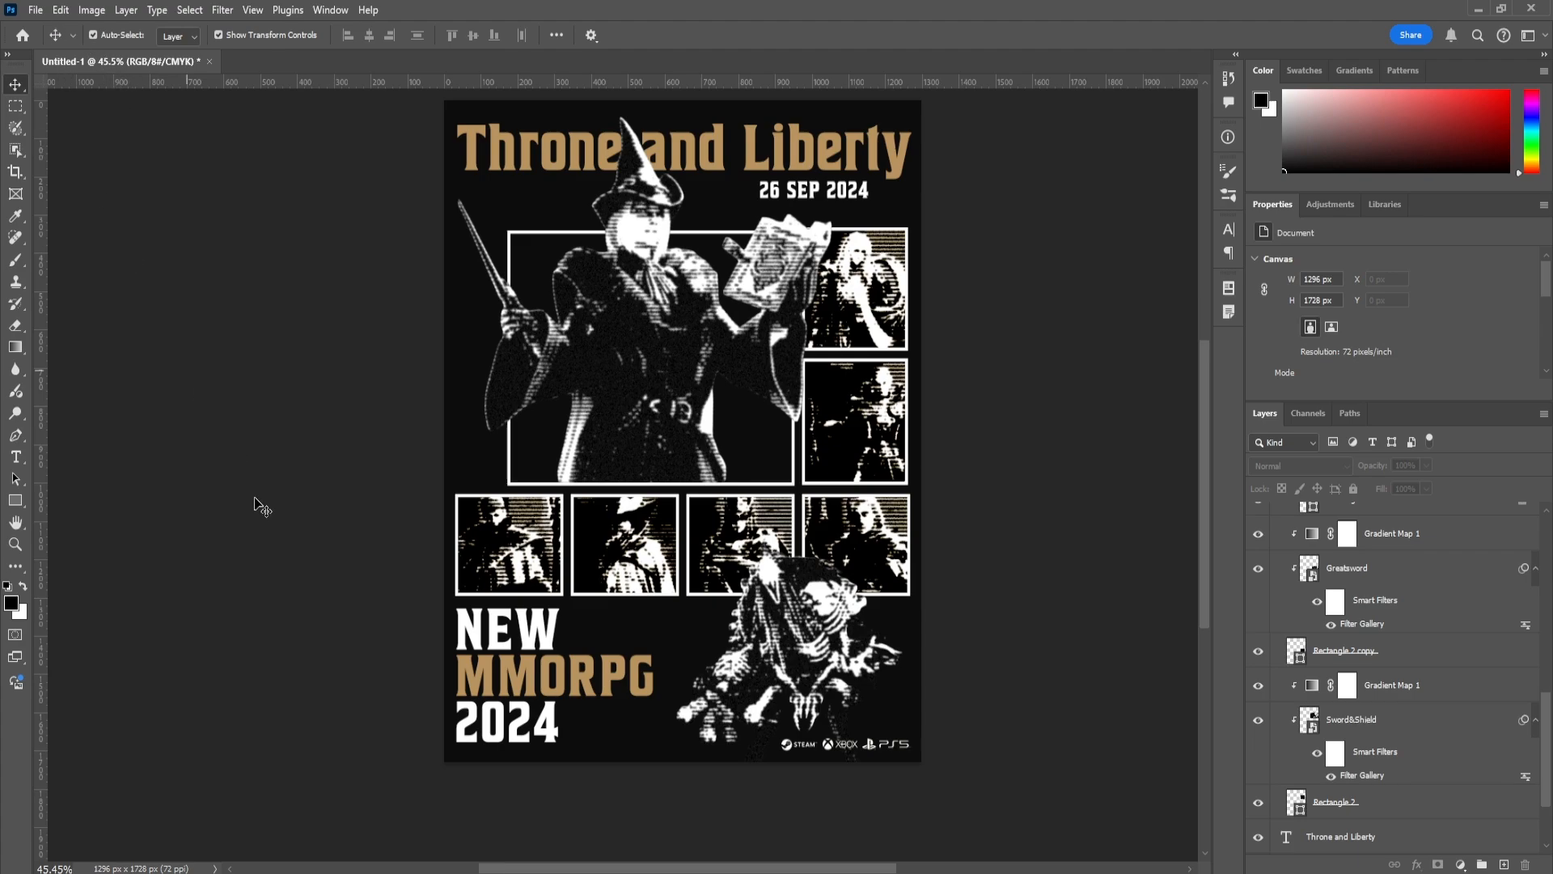
# Switch to File Explorer and place Texture-15 from the 01 - Grunge Textures folder onto the poster
pyautogui.hotkey('alt', 'Tab')
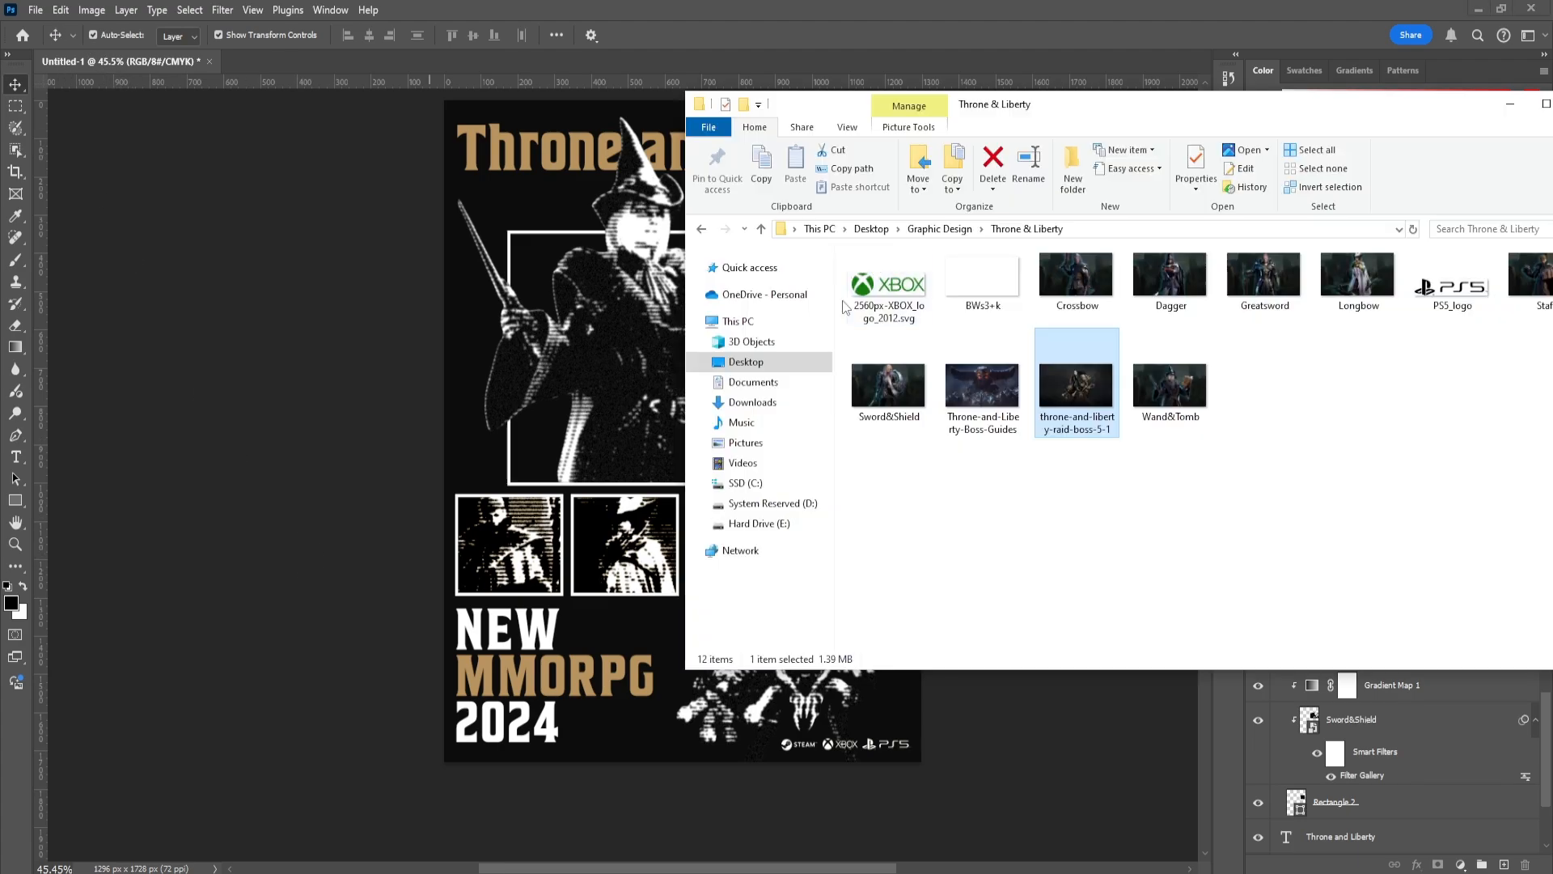
pyautogui.click(939, 229)
pyautogui.doubleClick(925, 367)
pyautogui.click(939, 229)
pyautogui.doubleClick(948, 282)
pyautogui.doubleClick(939, 314)
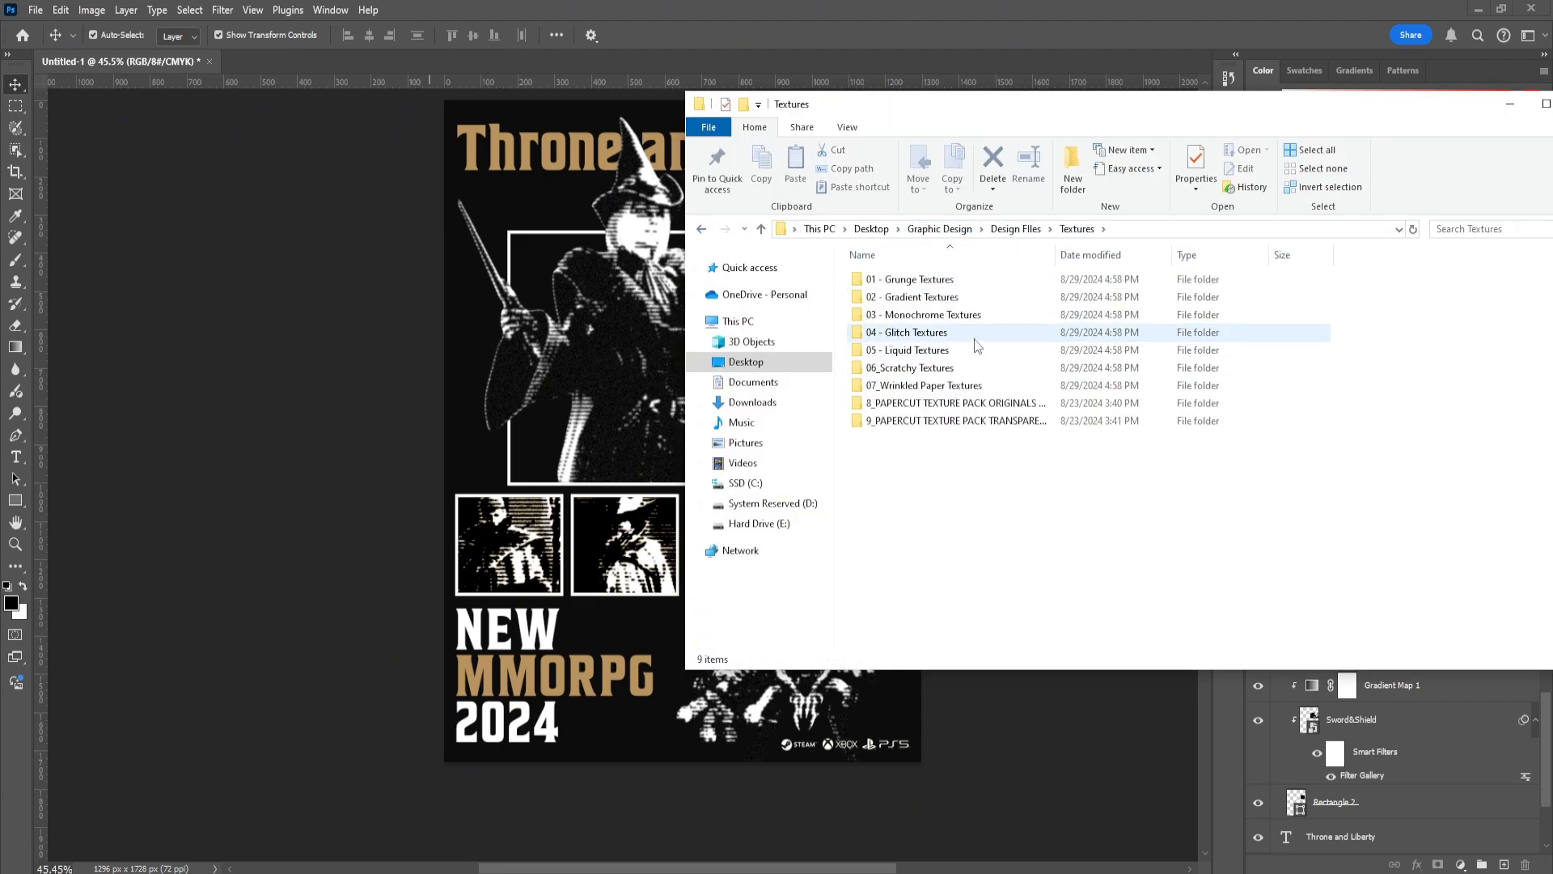
pyautogui.doubleClick(978, 280)
pyautogui.doubleClick(975, 272)
pyautogui.click(1436, 427)
pyautogui.moveTo(1436, 426); pyautogui.dragTo(615, 421)
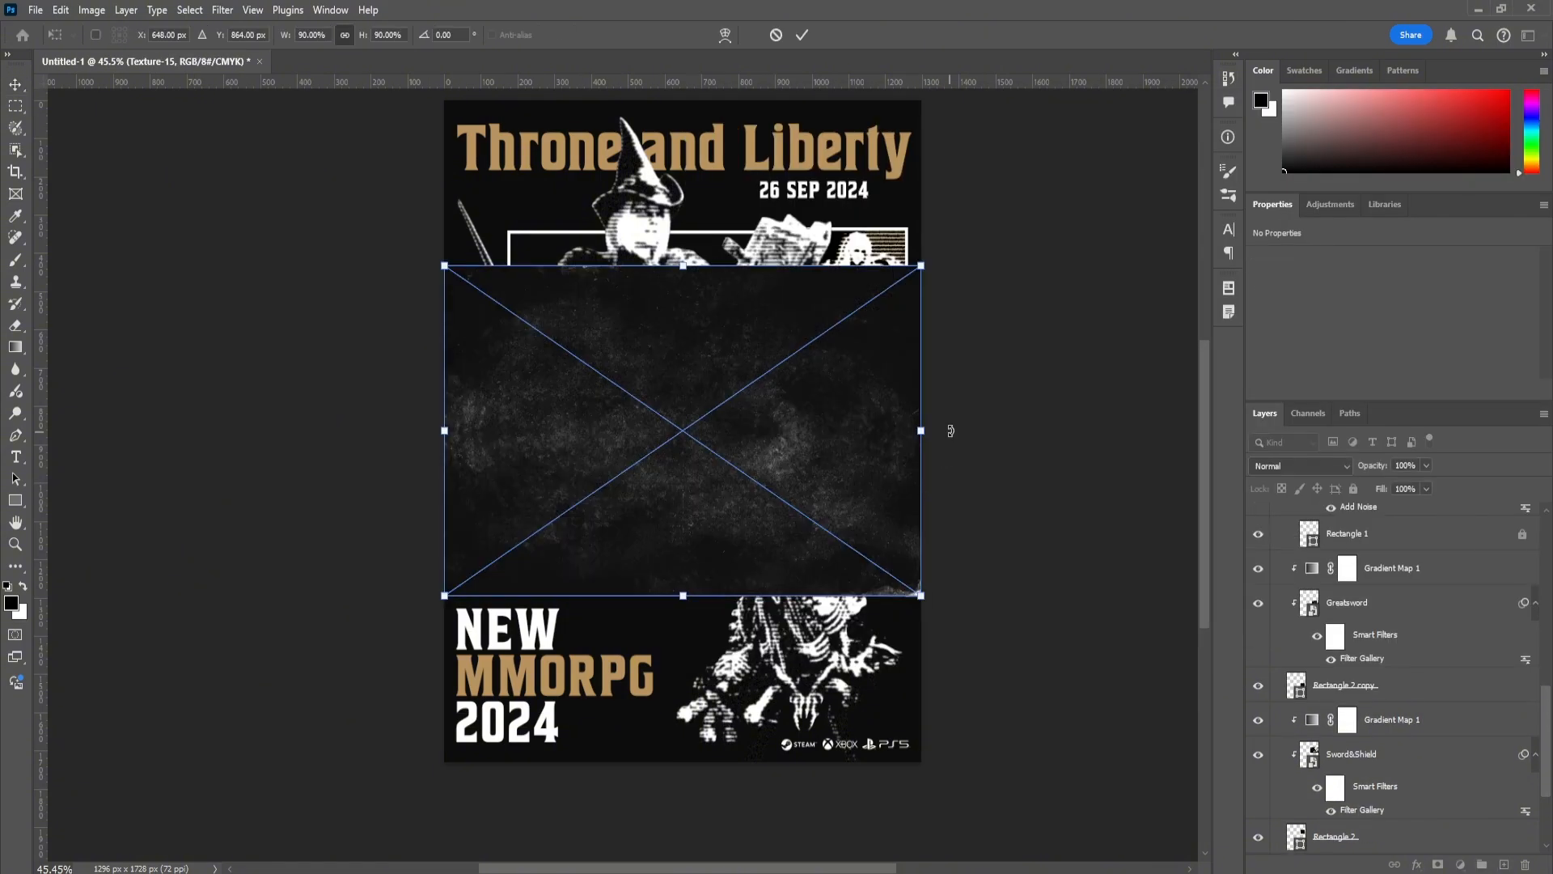
# Rotate Texture-15 by -90° and scale it to 1296 × 1944 px so it covers the whole poster
pyautogui.moveTo(950, 430); pyautogui.dragTo(684, 165)
pyautogui.moveTo(842, 431); pyautogui.dragTo(922, 428)
pyautogui.moveTo(524, 430); pyautogui.dragTo(445, 431)
pyautogui.press('Return')
# Blend Texture-15 with the Difference mode and lower its opacity
pyautogui.click(1295, 465)
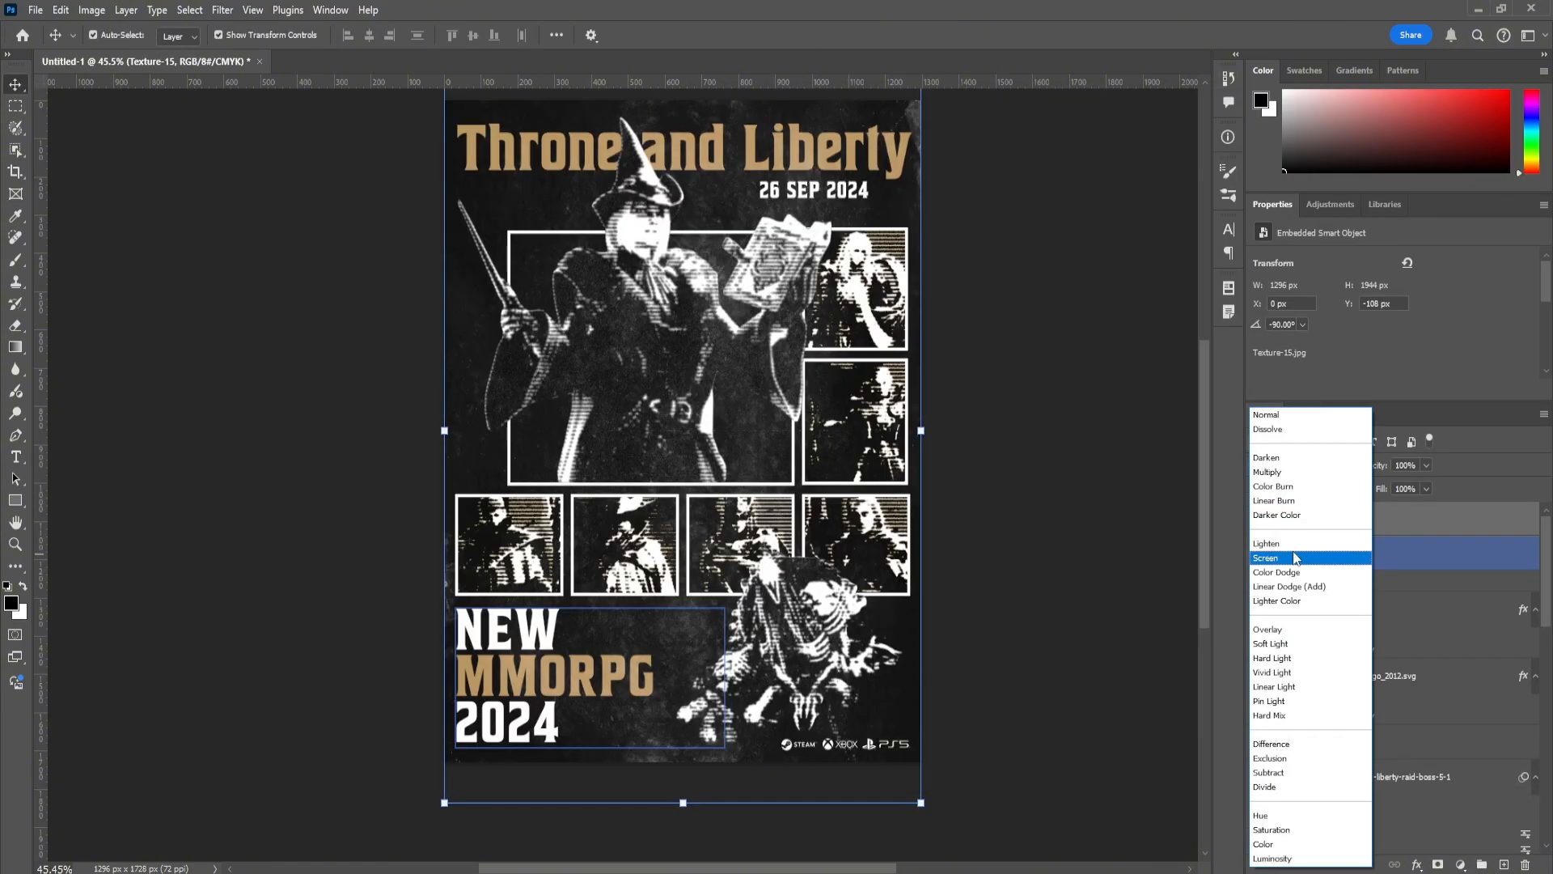
pyautogui.click(1294, 744)
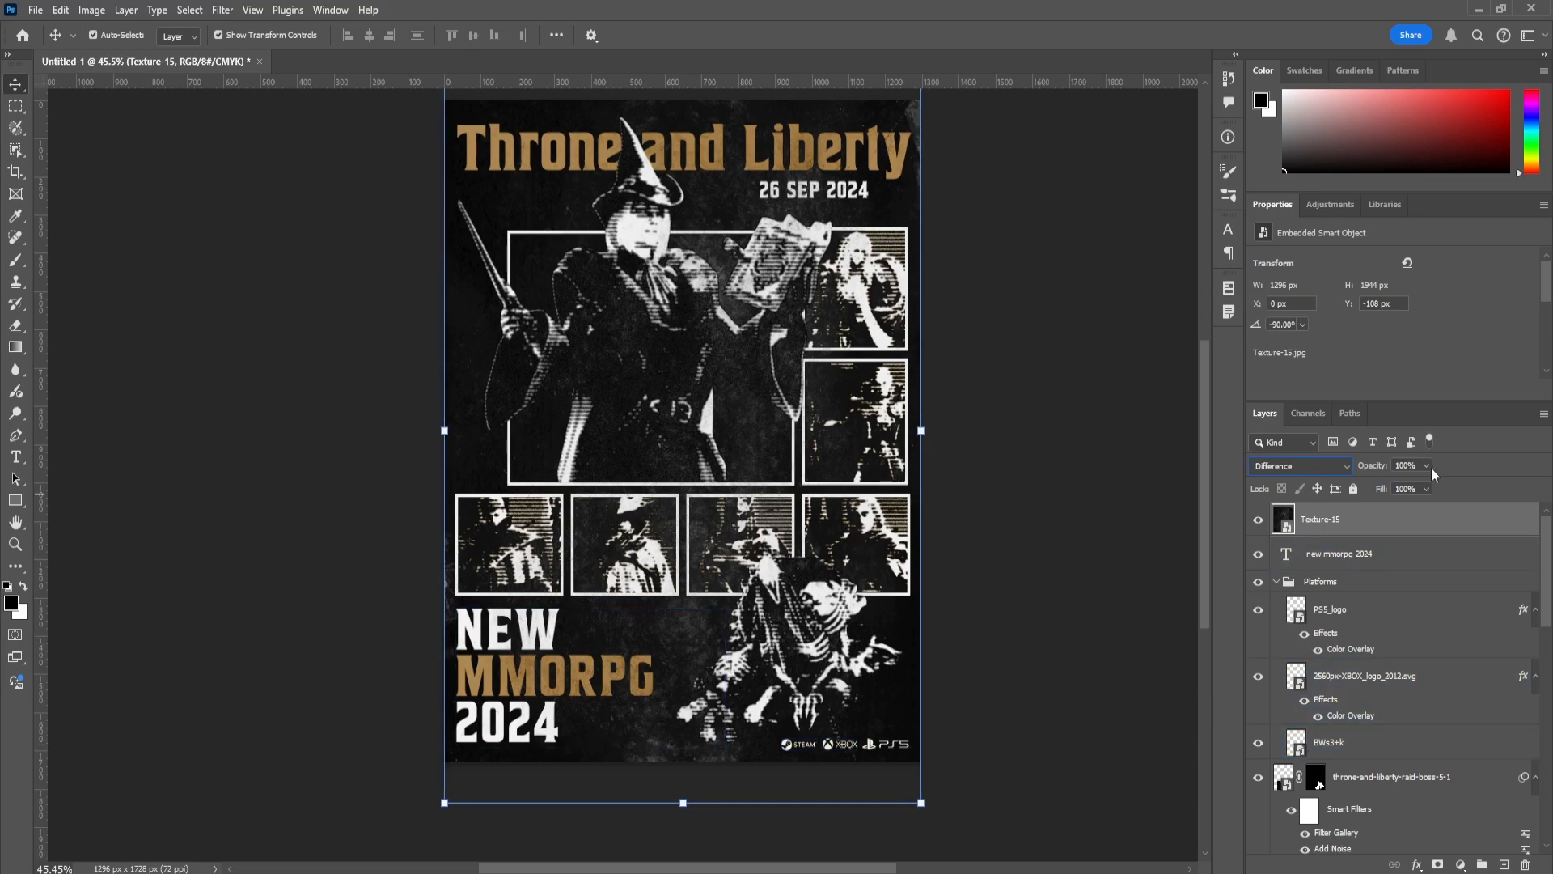
pyautogui.click(1427, 466)
pyautogui.moveTo(1430, 486); pyautogui.dragTo(1392, 487)
pyautogui.click(1035, 556)
pyautogui.scroll(-1, 1084, 568)
# Switch to File Explorer and open the 06_Scratchy Textures folder
pyautogui.hotkey('alt', 'Tab')
pyautogui.click(1077, 230)
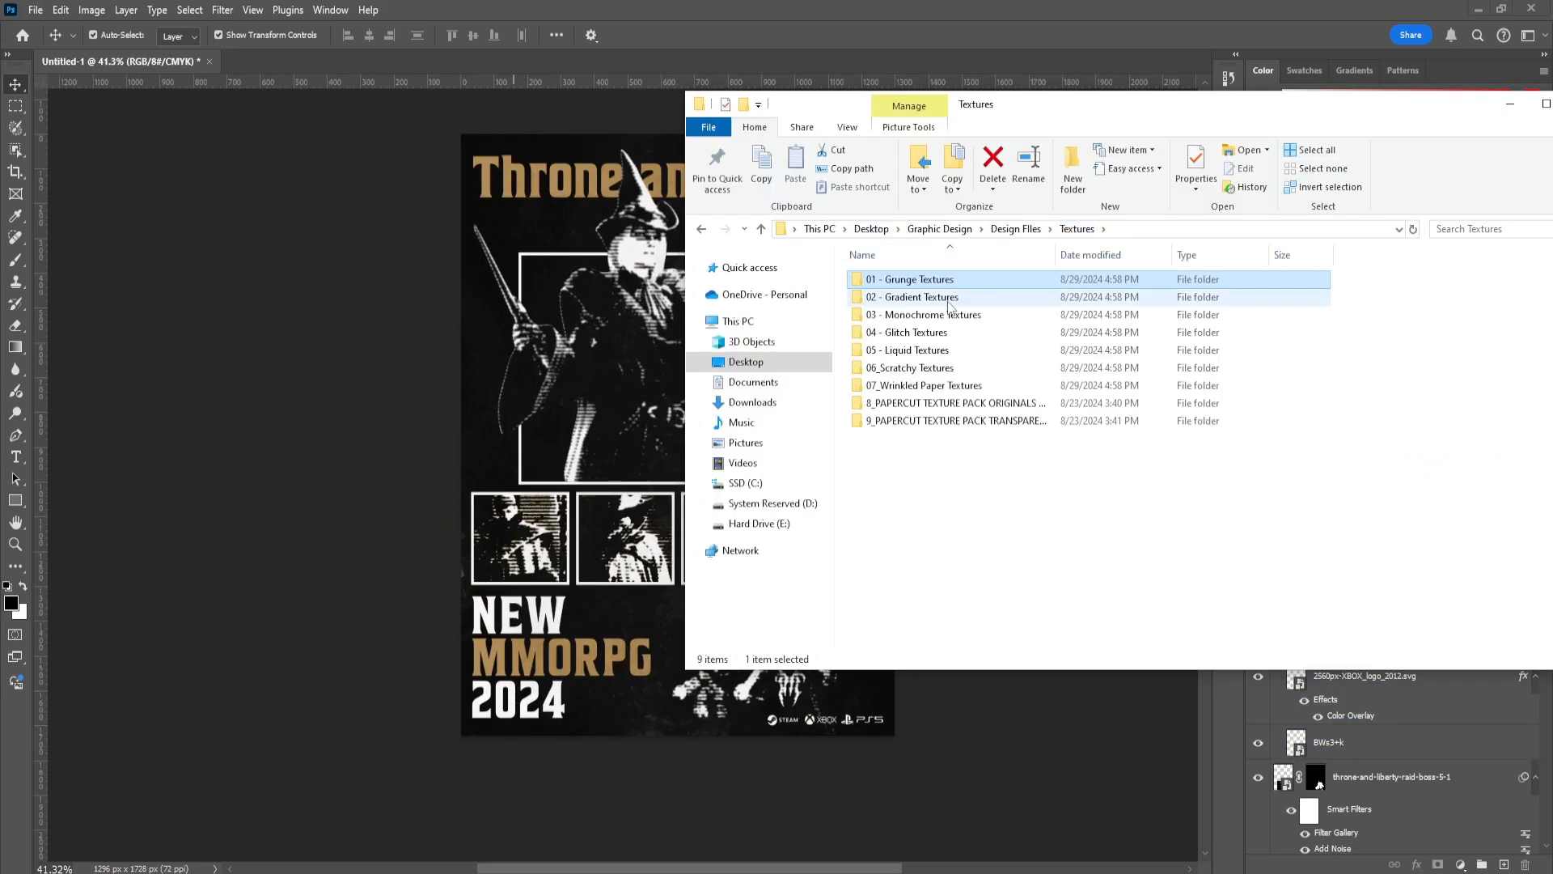
pyautogui.doubleClick(926, 366)
# Place Texture (4) on the poster, rotated -90° and scaled to 180% to cover it
pyautogui.moveTo(1168, 306); pyautogui.dragTo(615, 405)
pyautogui.moveTo(886, 434); pyautogui.dragTo(693, 233)
pyautogui.moveTo(801, 435); pyautogui.dragTo(894, 435)
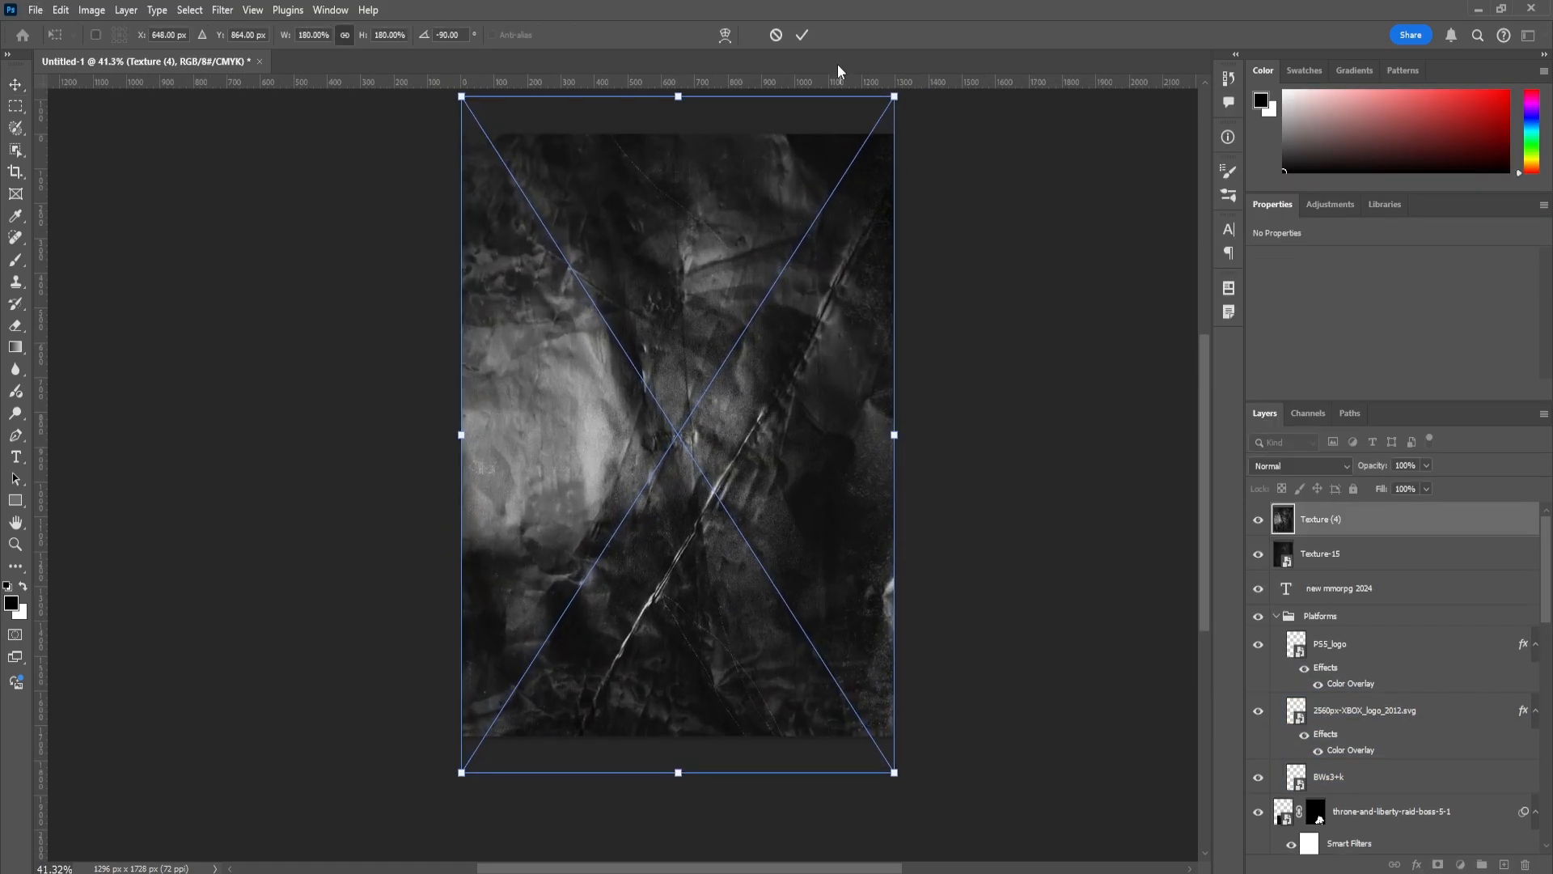
pyautogui.press('Return')
# Try Texture (4) with Lighten blending at reduced opacity, and delete the layer
pyautogui.click(1300, 466)
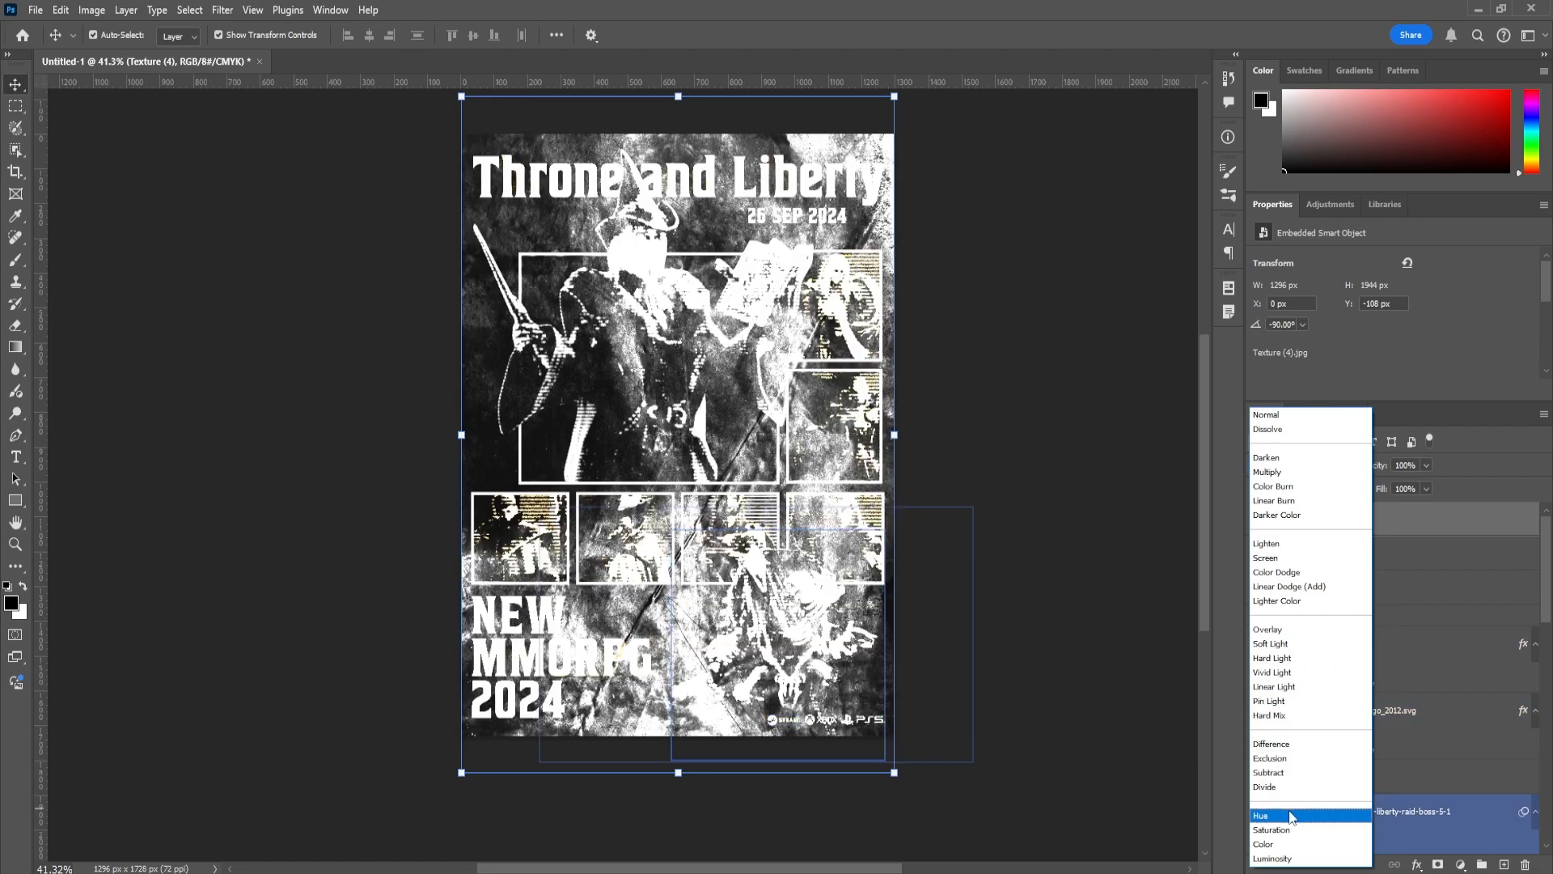
pyautogui.click(1266, 542)
pyautogui.click(1426, 466)
pyautogui.moveTo(1430, 483); pyautogui.dragTo(1373, 489)
pyautogui.press('Delete')
# Place Texture (6) from the scratchy textures, rotated -90° and scaled to 1296 × 1944 px to cover the poster
pyautogui.hotkey('alt', 'Tab')
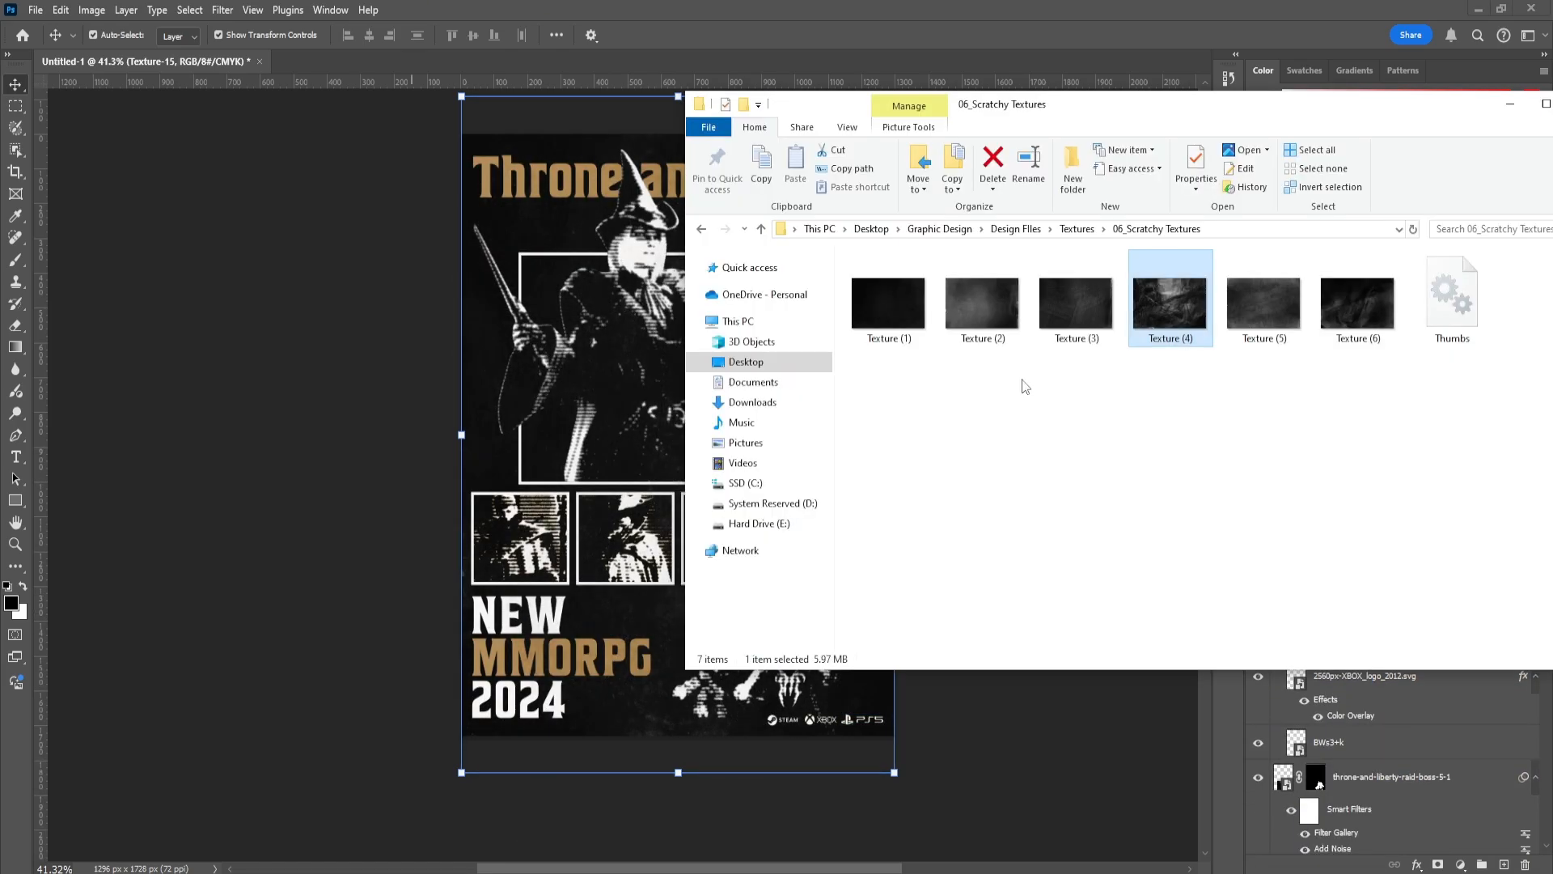
pyautogui.click(890, 301)
pyautogui.moveTo(1359, 302); pyautogui.dragTo(614, 404)
pyautogui.moveTo(910, 320); pyautogui.dragTo(578, 194)
pyautogui.moveTo(798, 435); pyautogui.dragTo(894, 434)
pyautogui.moveTo(569, 441); pyautogui.dragTo(464, 442)
pyautogui.press('Return')
# Set Texture (6) to the Difference blend mode at 79% opacity
pyautogui.click(1300, 466)
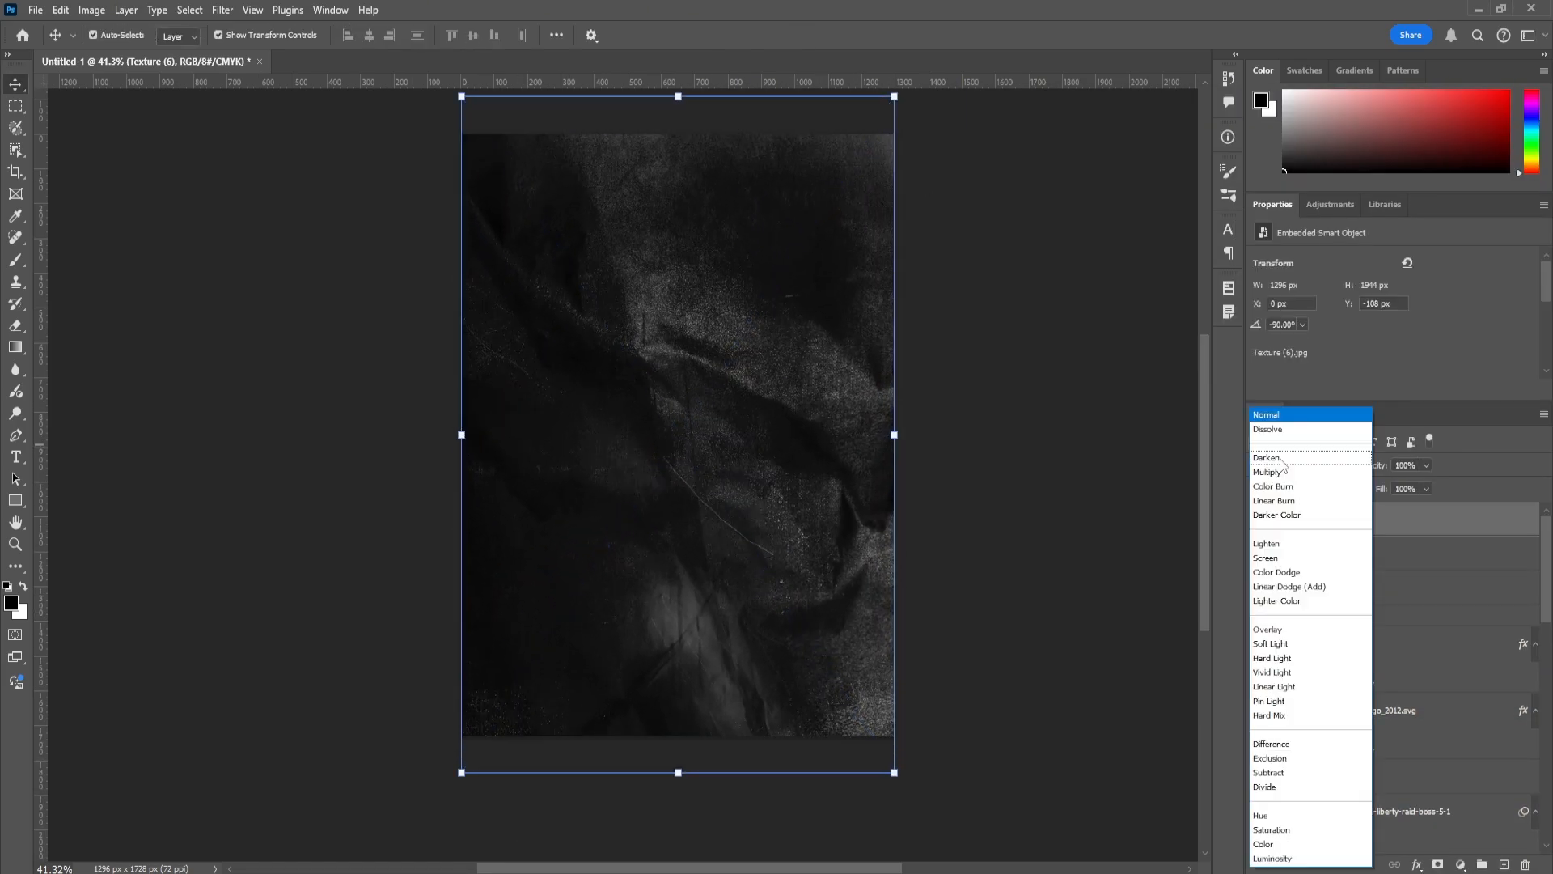
pyautogui.click(1266, 740)
pyautogui.click(1426, 466)
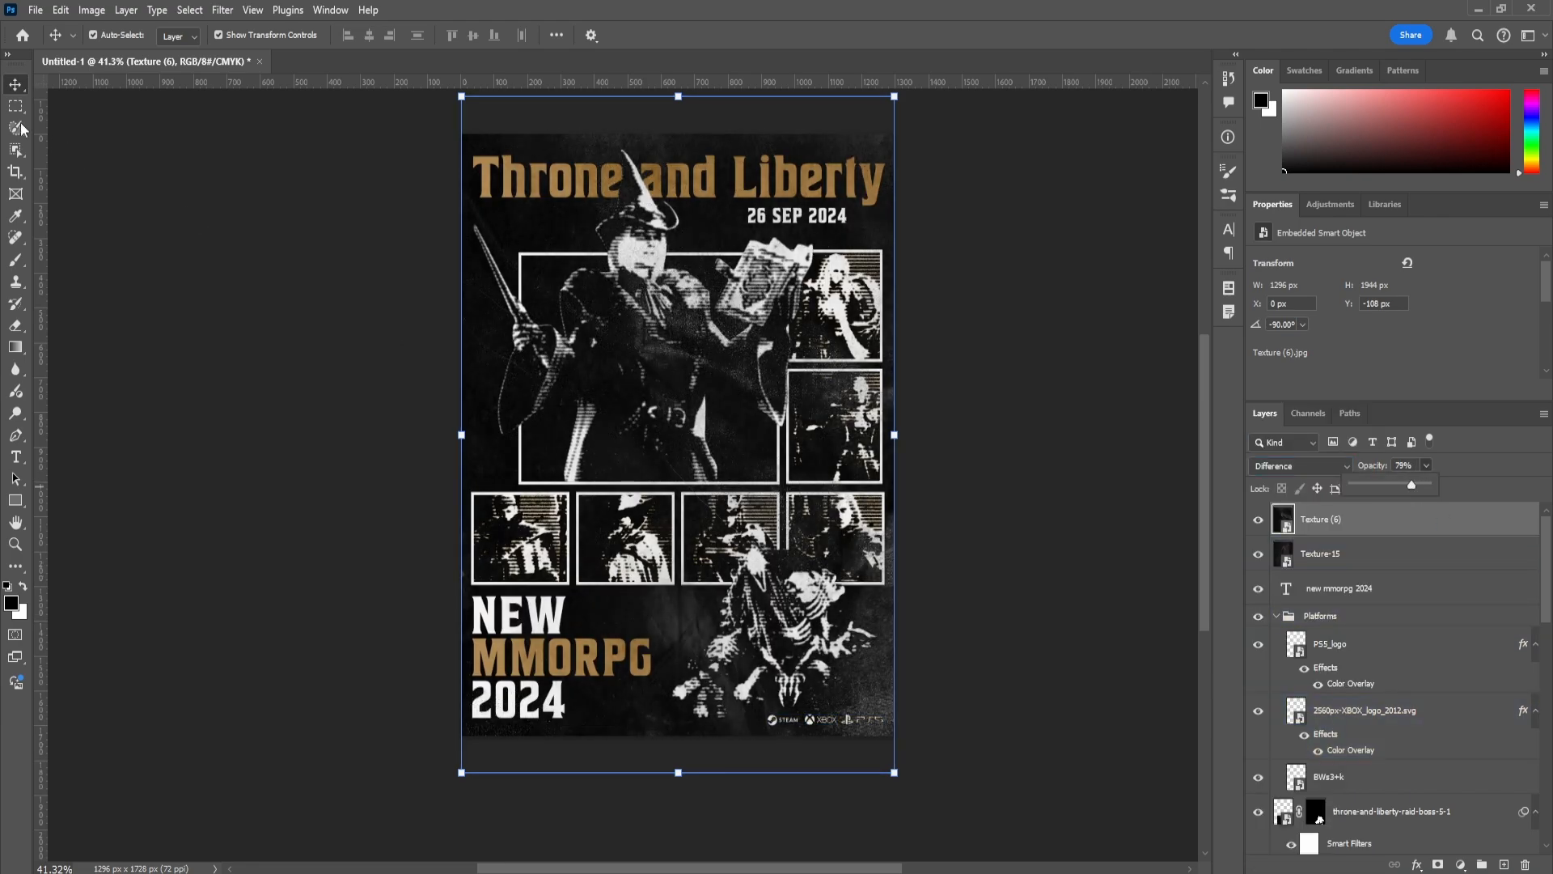